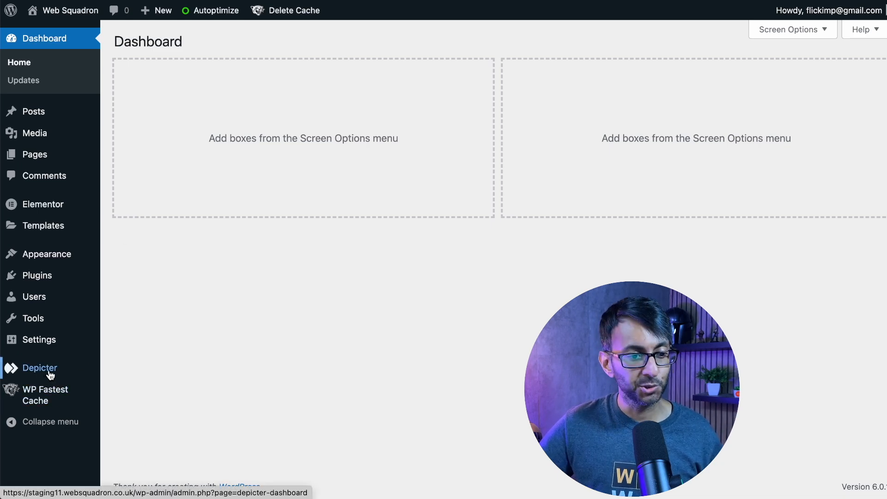
Step: Open Depicter, start creating a slider and browse the custom slider templates
{"action": "left_click", "coordinate": [50, 373]}
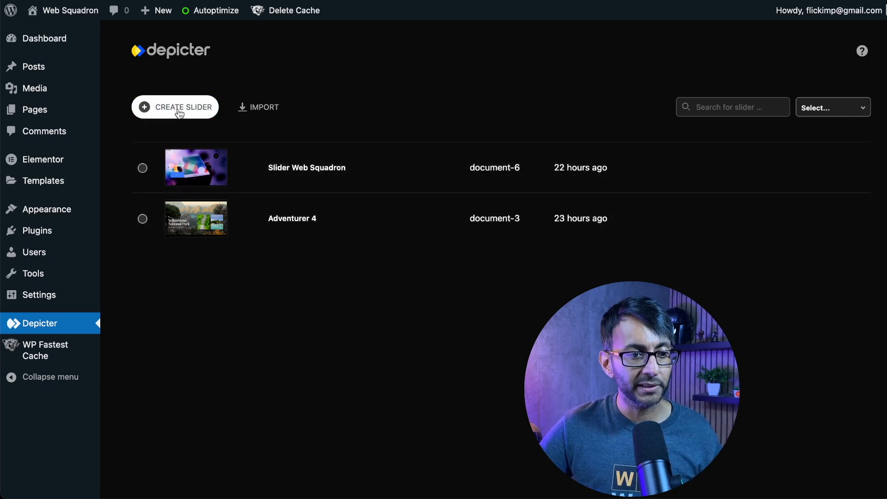
{"action": "left_click", "coordinate": [179, 111]}
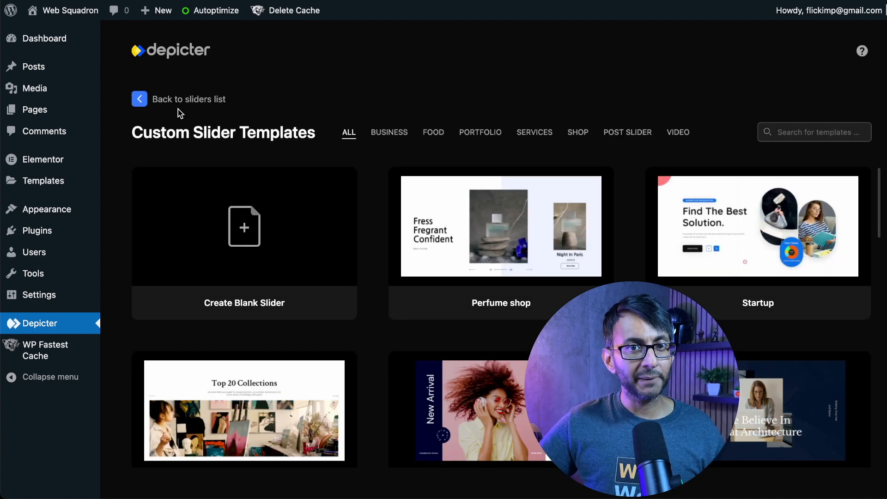
{"action": "scroll", "coordinate": [499, 231], "scroll_direction": "down", "scroll_amount": 10}
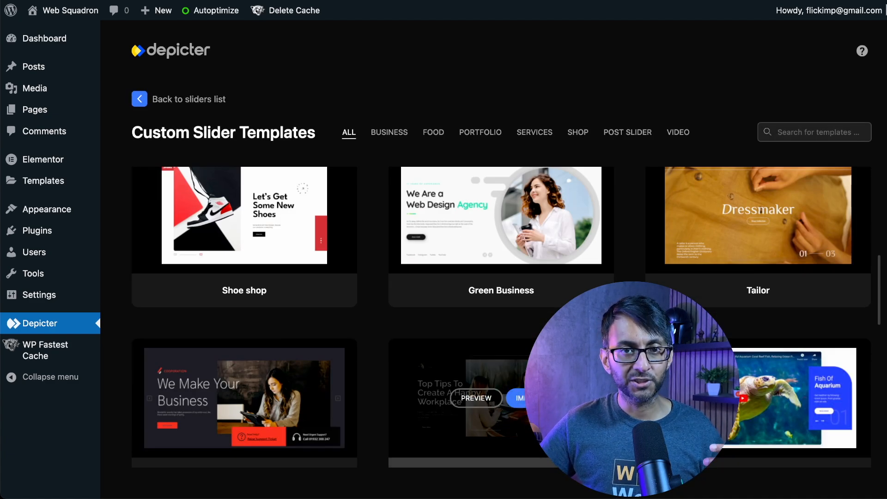
{"action": "scroll", "coordinate": [564, 379], "scroll_direction": "down", "scroll_amount": 8}
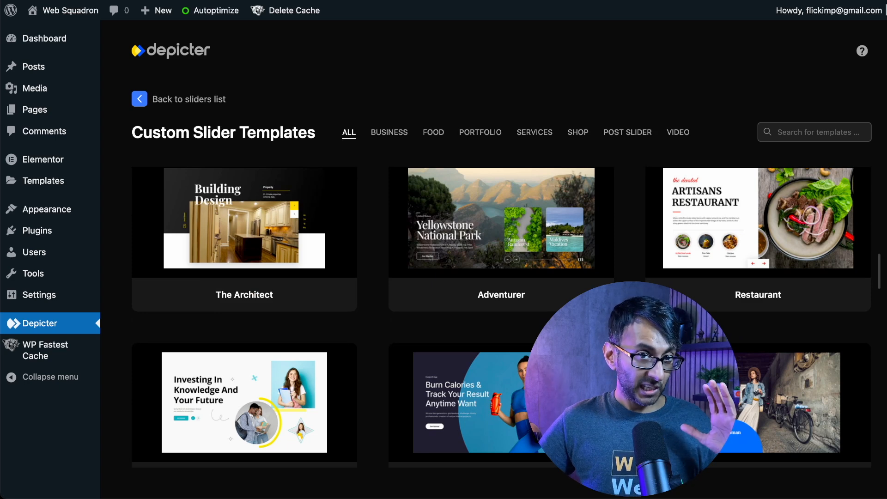
{"action": "scroll", "coordinate": [476, 393], "scroll_direction": "down", "scroll_amount": 2}
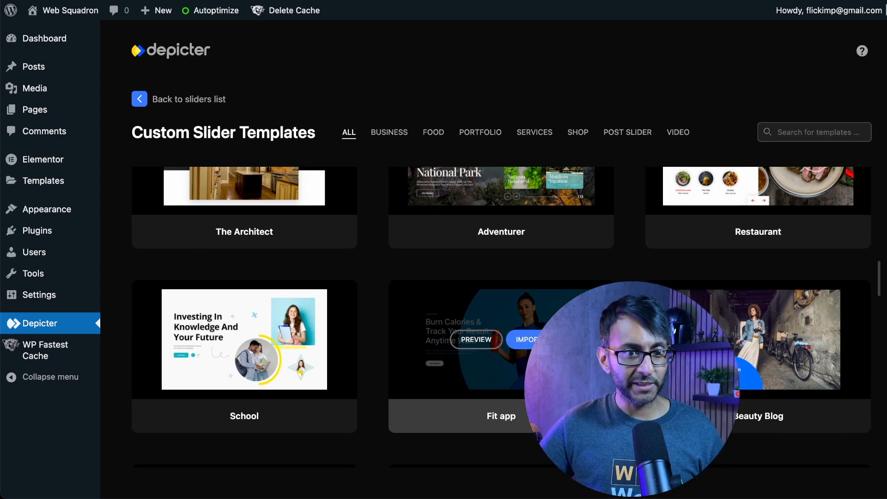
{"action": "scroll", "coordinate": [476, 360], "scroll_direction": "down", "scroll_amount": 4}
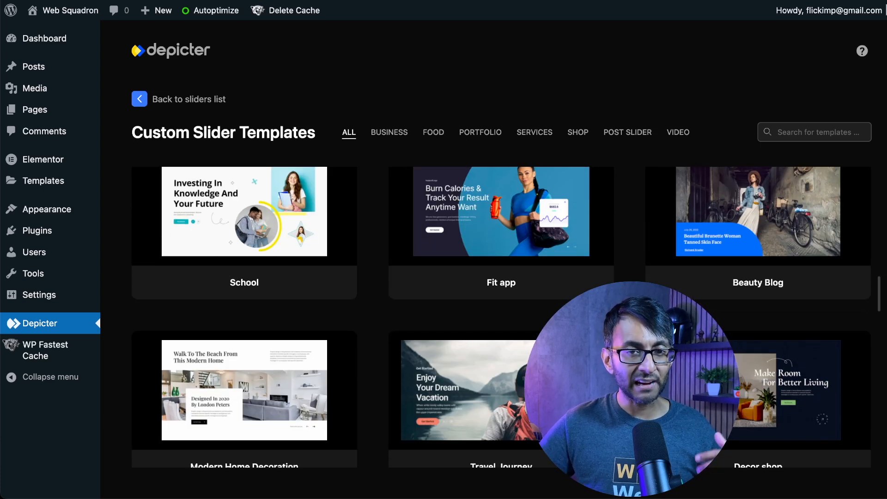
{"action": "mouse_move", "coordinate": [749, 369]}
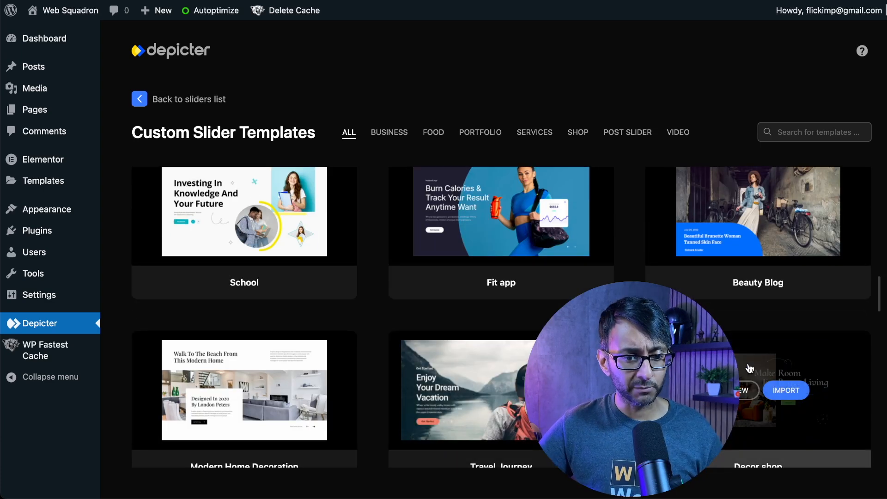
{"action": "scroll", "coordinate": [476, 390], "scroll_direction": "down", "scroll_amount": 3}
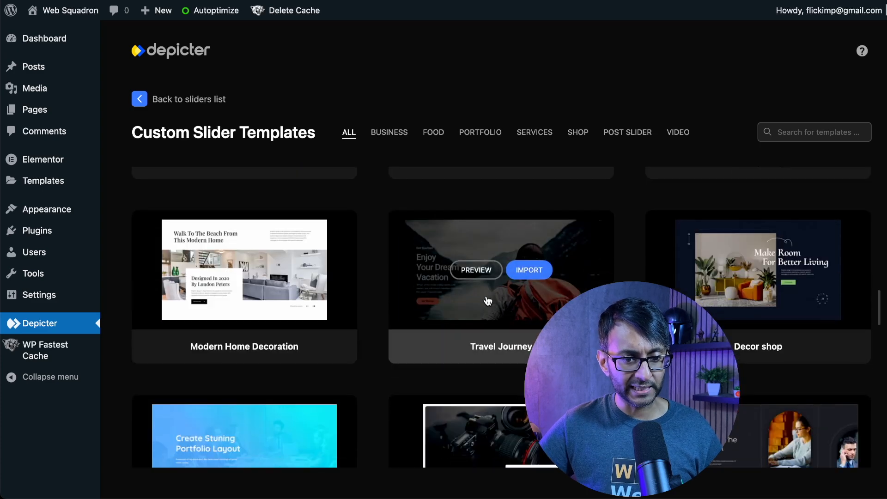
Step: Preview the Travel Journey template, advance it to its next slide and close the preview
{"action": "left_click", "coordinate": [485, 276]}
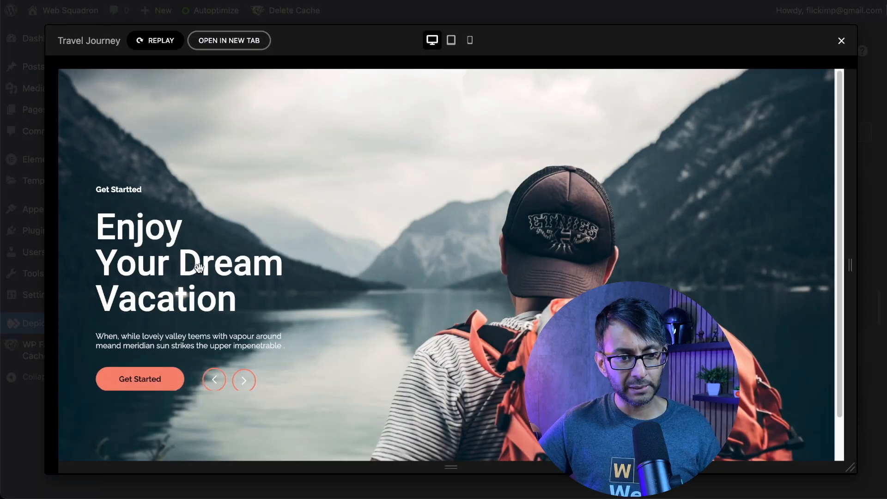
{"action": "left_click", "coordinate": [244, 388]}
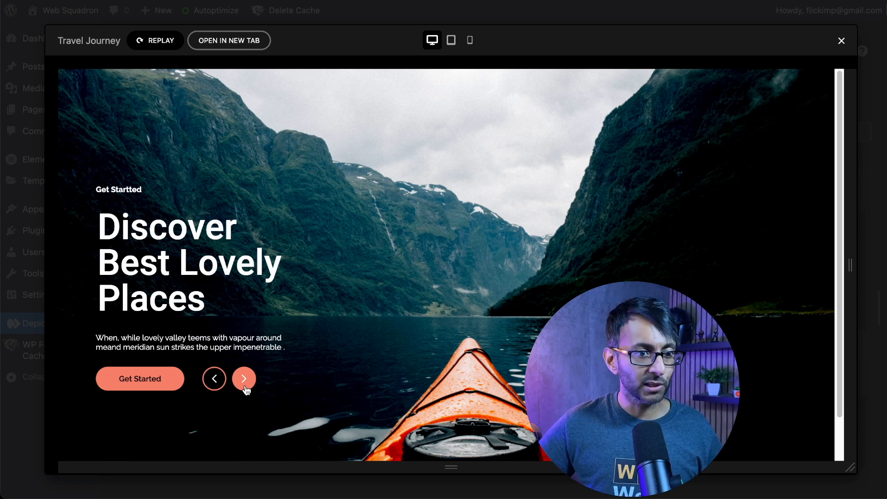
{"action": "left_click", "coordinate": [841, 41]}
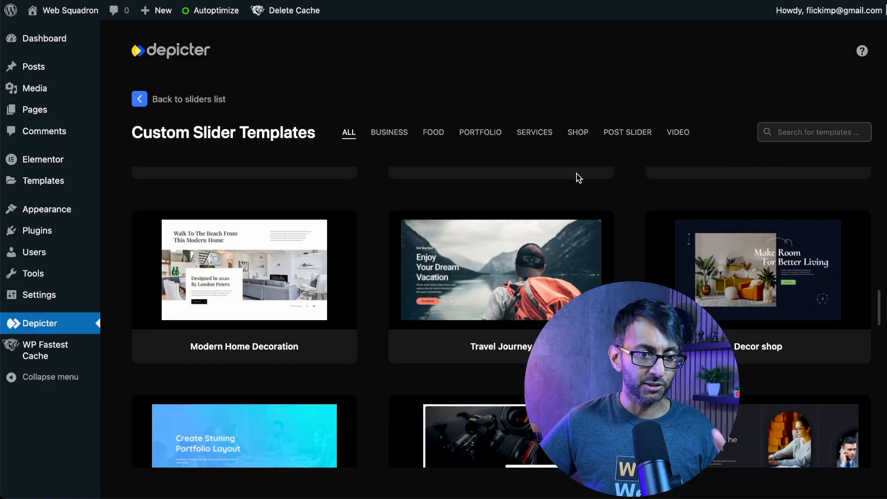
Step: Create a blank slider named with the author's first name followed by "Slider", and dismiss the welcome video
{"action": "scroll", "coordinate": [287, 317], "scroll_direction": "up", "scroll_amount": 10}
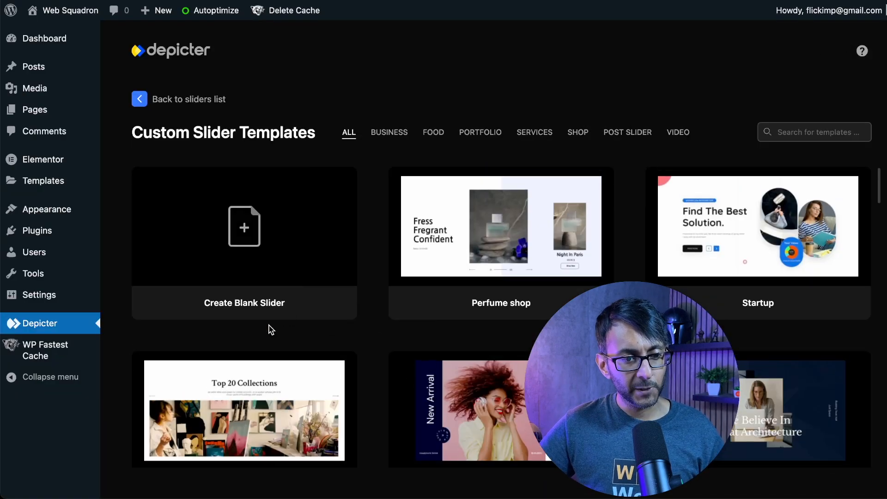
{"action": "left_click", "coordinate": [250, 228]}
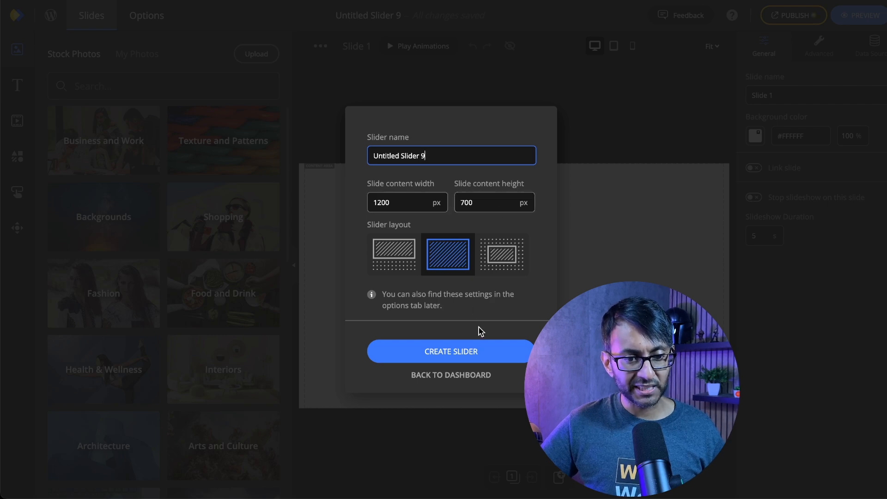
{"action": "left_click_drag", "start_coordinate": [455, 157], "coordinate": [350, 157]}
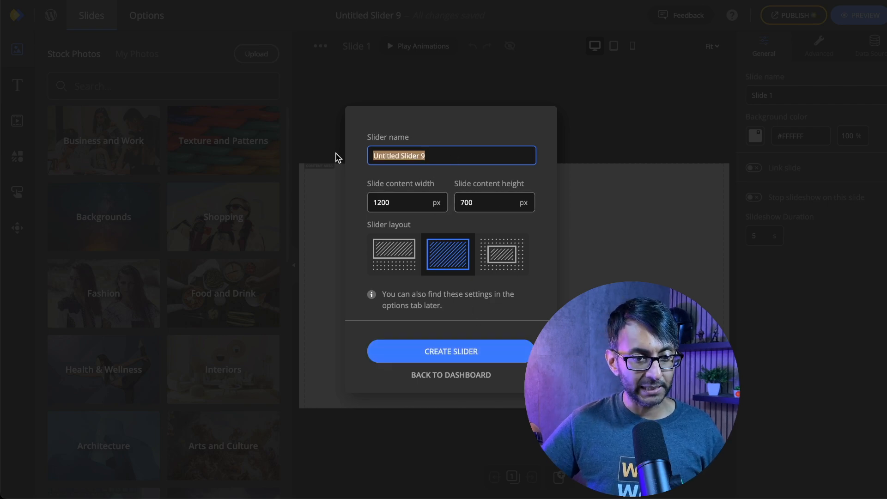
{"action": "type", "text": "Imran Slider"}
{"action": "left_click", "coordinate": [442, 354]}
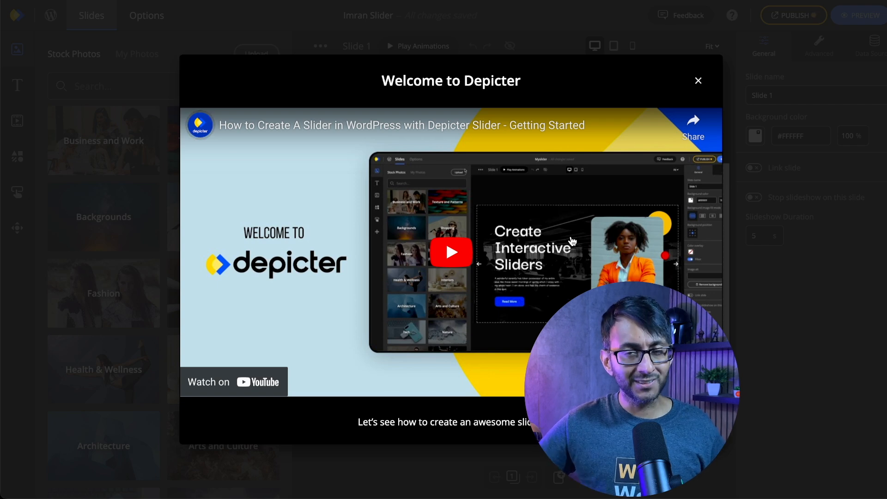
{"action": "left_click", "coordinate": [698, 82]}
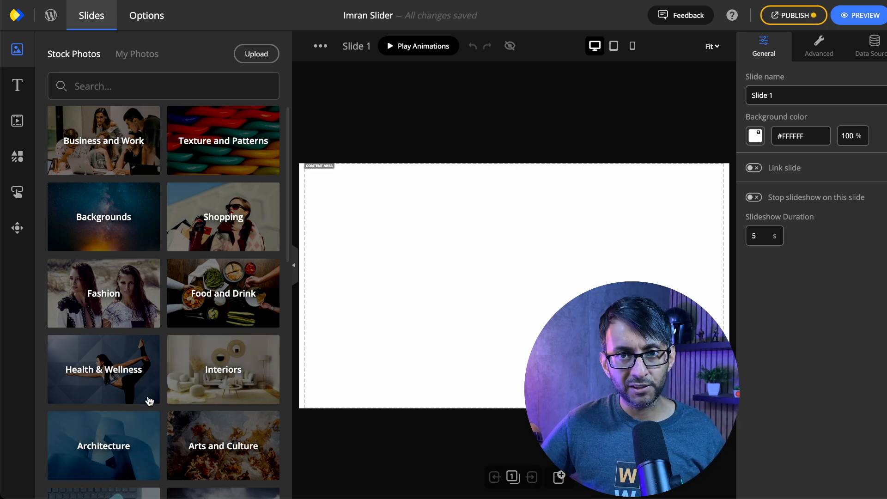
Step: Browse the stock photo categories, and search the stock photos for "fox" and for "supernova"
{"action": "scroll", "coordinate": [152, 396], "scroll_direction": "down", "scroll_amount": 6}
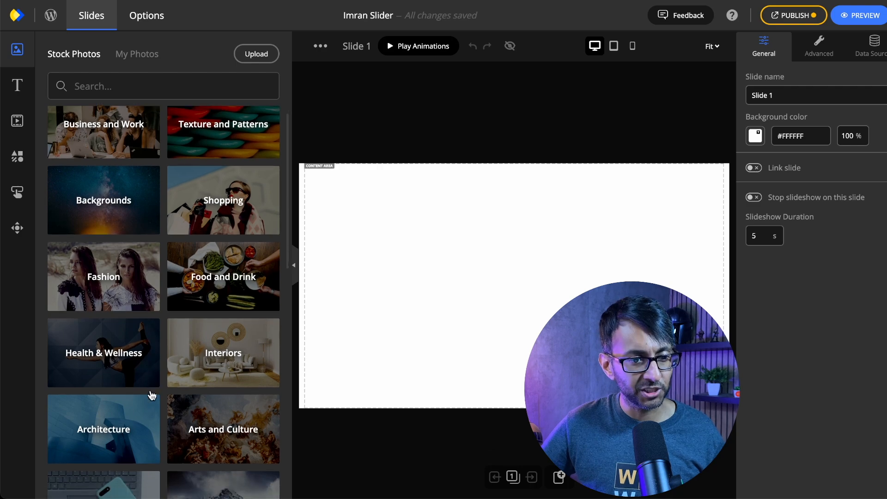
{"action": "scroll", "coordinate": [152, 395], "scroll_direction": "down", "scroll_amount": 6}
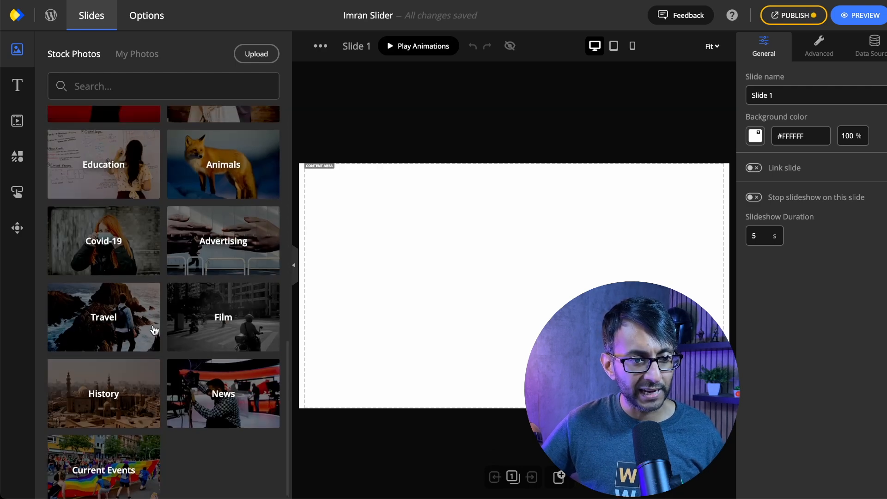
{"action": "scroll", "coordinate": [132, 119], "scroll_direction": "up", "scroll_amount": 12}
{"action": "left_click", "coordinate": [141, 87]}
{"action": "type", "text": "fox"}
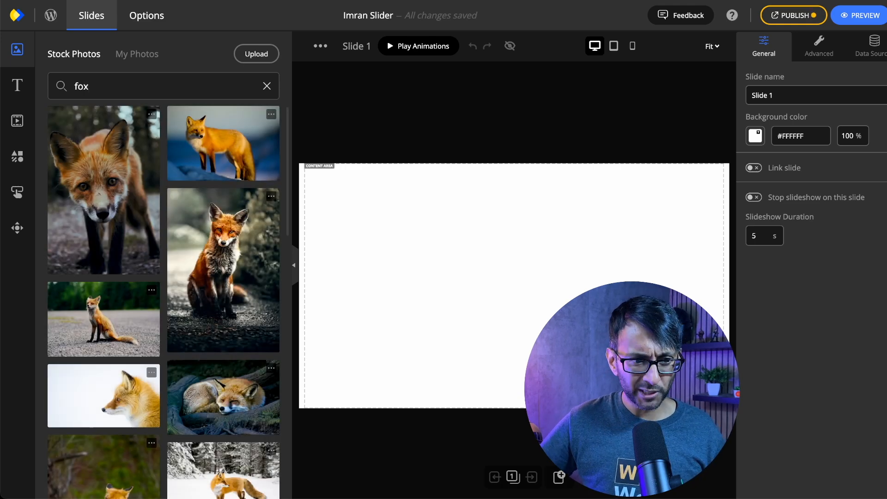
{"action": "left_click_drag", "start_coordinate": [99, 83], "coordinate": [42, 83]}
{"action": "type", "text": "supernova"}
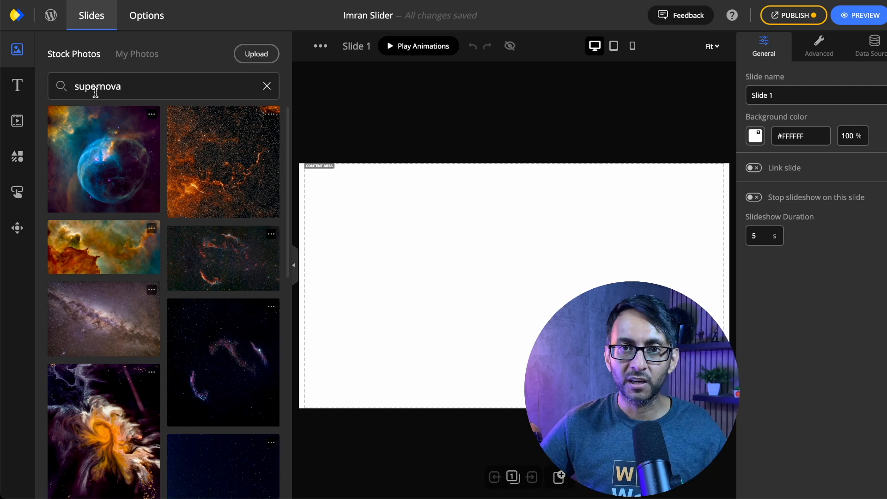
Step: Examine the text styles, videos, shapes, button styles and navigation controls available for the slide
{"action": "left_click", "coordinate": [10, 88]}
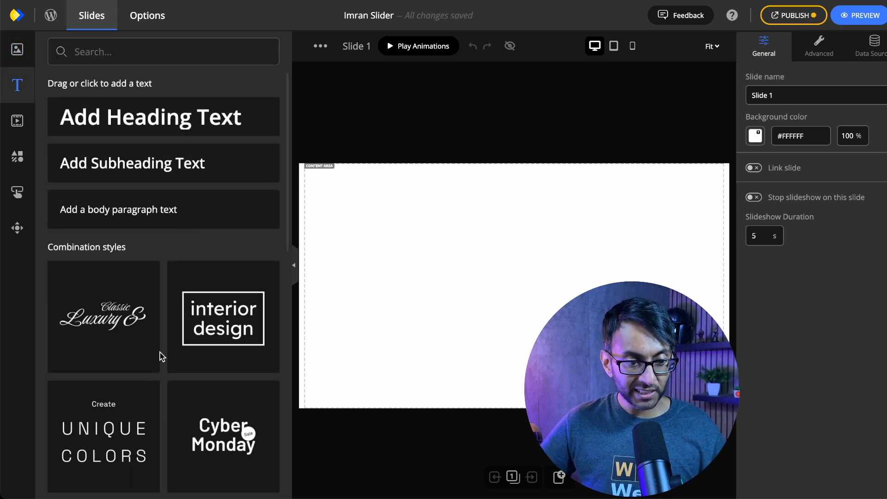
{"action": "scroll", "coordinate": [158, 355], "scroll_direction": "down", "scroll_amount": 5}
{"action": "scroll", "coordinate": [160, 357], "scroll_direction": "down", "scroll_amount": 5}
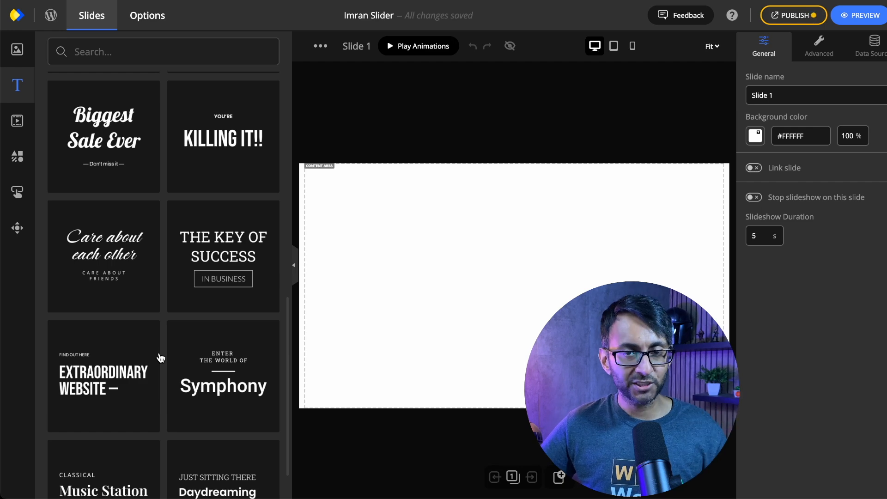
{"action": "left_click", "coordinate": [20, 123]}
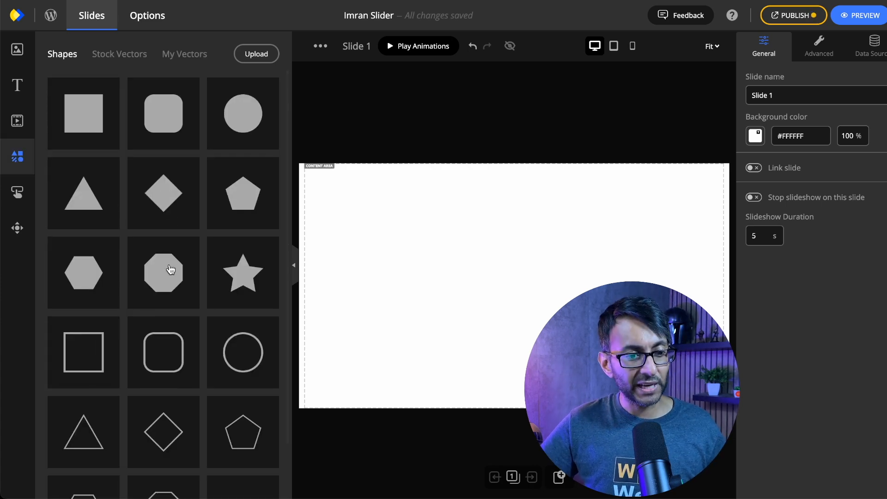
{"action": "scroll", "coordinate": [189, 351], "scroll_direction": "down", "scroll_amount": 2}
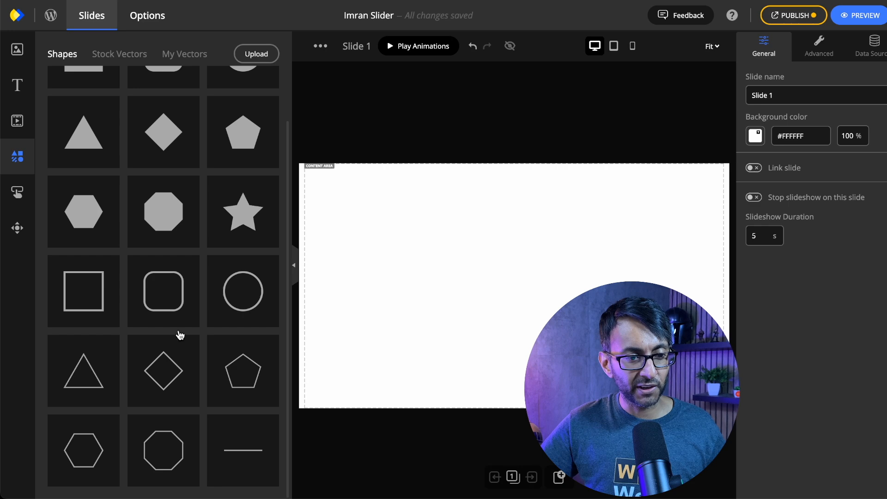
{"action": "scroll", "coordinate": [180, 335], "scroll_direction": "up", "scroll_amount": 2}
{"action": "left_click", "coordinate": [14, 198]}
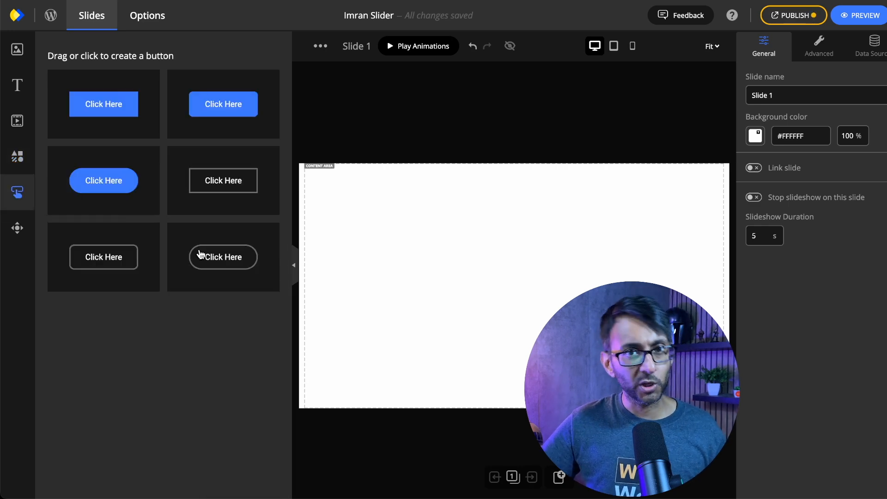
{"action": "left_click", "coordinate": [16, 228]}
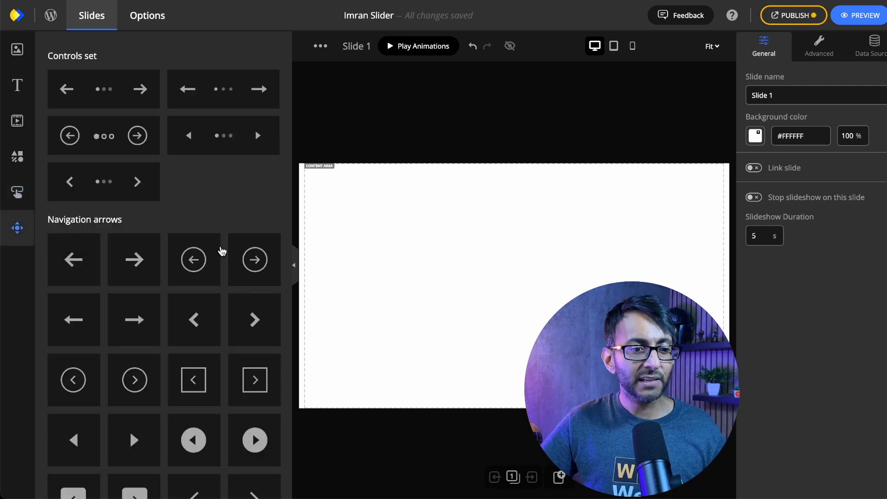
{"action": "scroll", "coordinate": [233, 295], "scroll_direction": "down", "scroll_amount": 3}
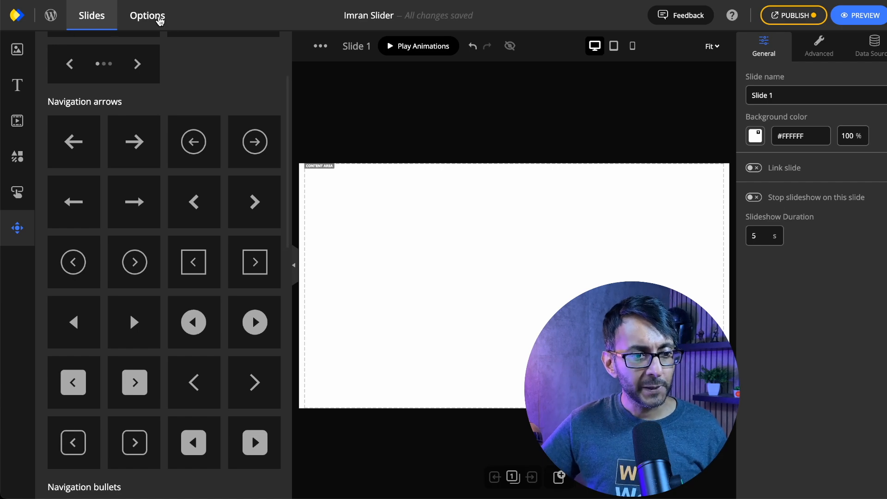
Step: Set the mobile content width to 378 px in the slider's general options and check its background colour setting
{"action": "left_click", "coordinate": [158, 20]}
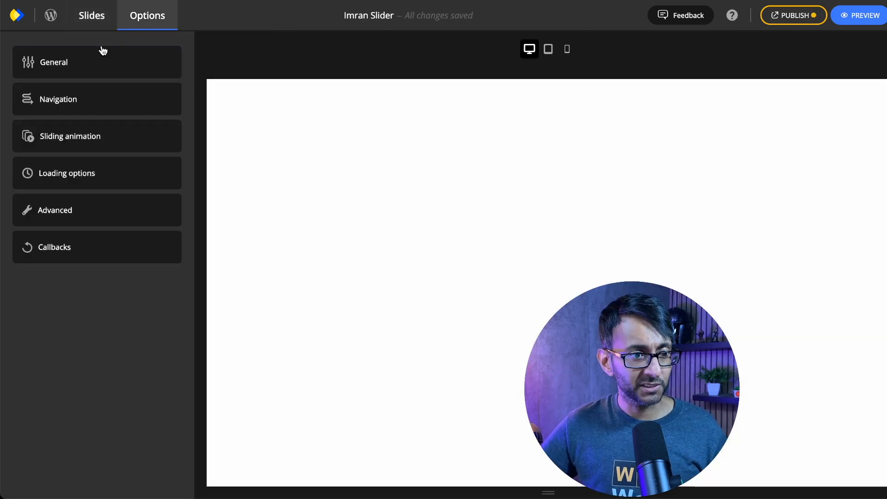
{"action": "left_click", "coordinate": [73, 69]}
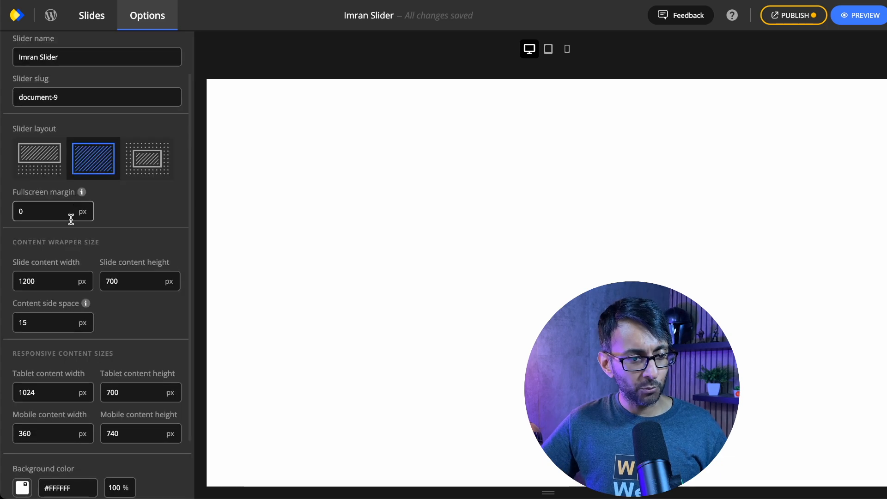
{"action": "scroll", "coordinate": [74, 231], "scroll_direction": "down", "scroll_amount": 3}
{"action": "left_click_drag", "start_coordinate": [48, 364], "coordinate": [18, 362]}
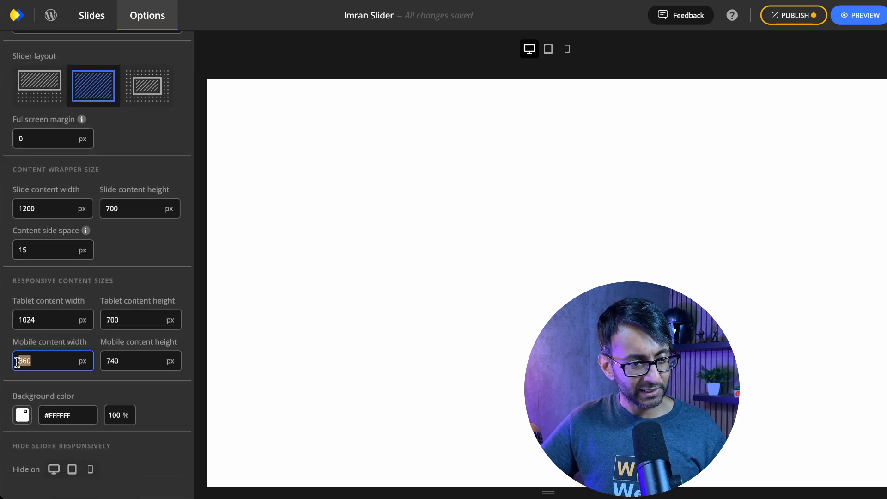
{"action": "type", "text": "378"}
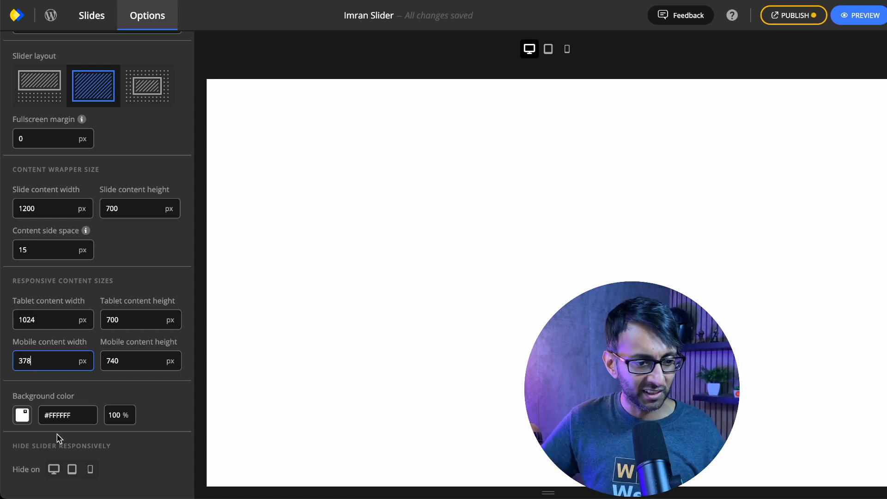
{"action": "left_click", "coordinate": [22, 414]}
{"action": "left_click", "coordinate": [158, 401]}
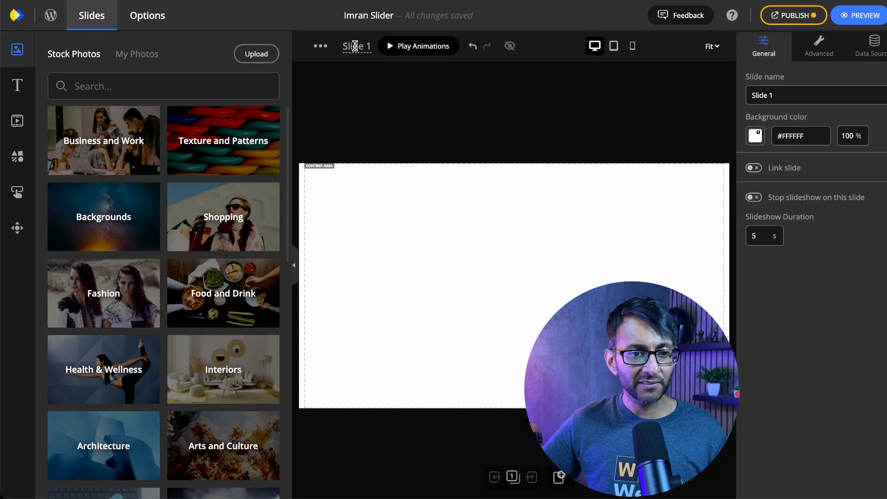
Step: Retype the slide's name as "Slide 1"
{"action": "type", "text": "S"}
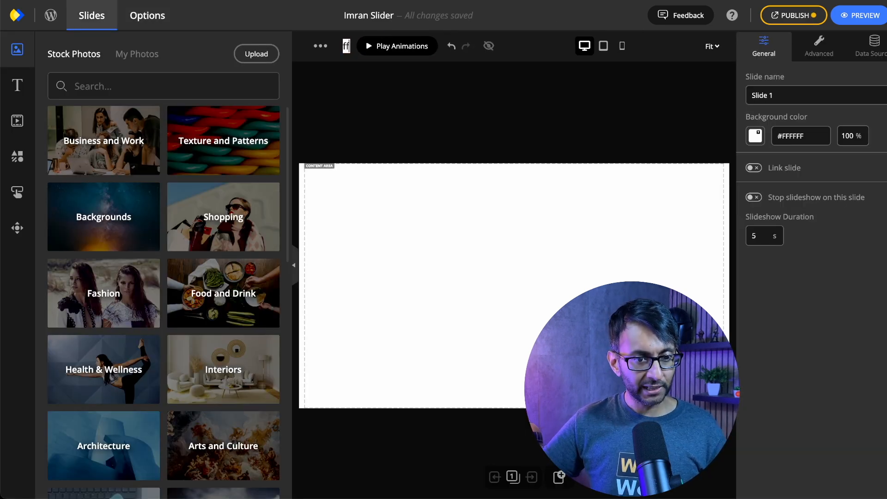
{"action": "type", "text": "lide 1"}
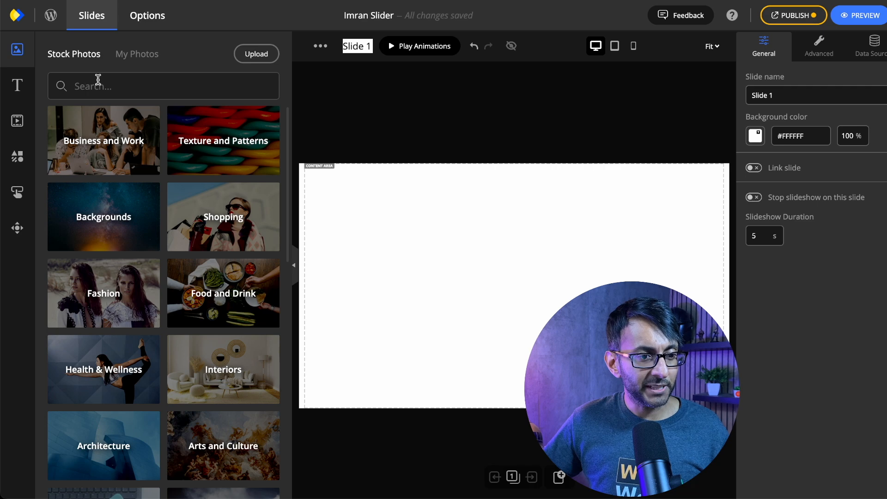
Step: Browse the site's own photos available for the slide
{"action": "left_click", "coordinate": [139, 56]}
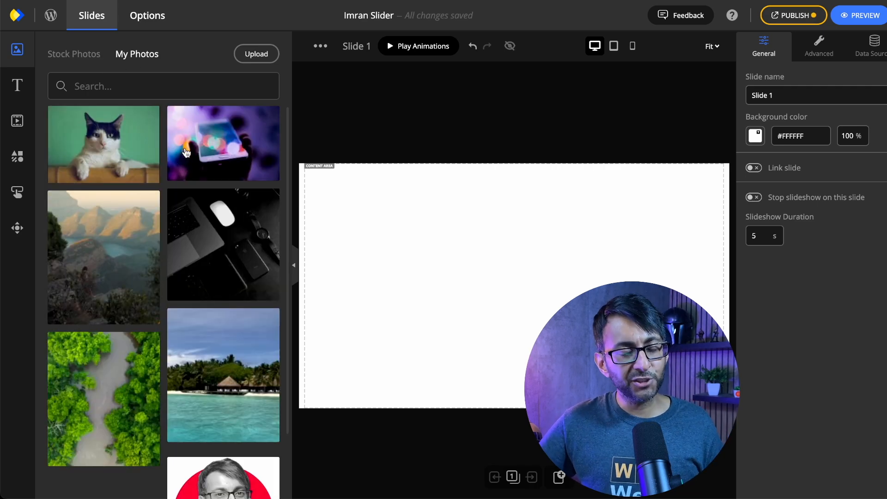
{"action": "scroll", "coordinate": [141, 267], "scroll_direction": "down", "scroll_amount": 2}
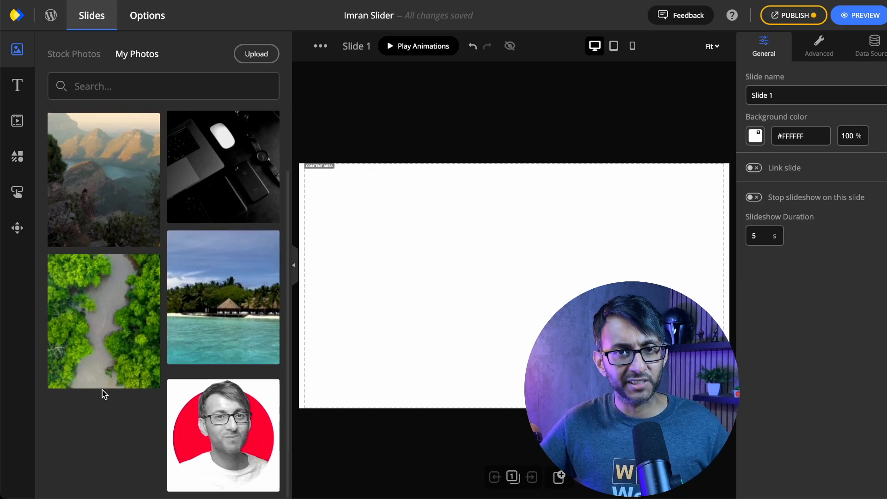
{"action": "scroll", "coordinate": [104, 390], "scroll_direction": "up", "scroll_amount": 2}
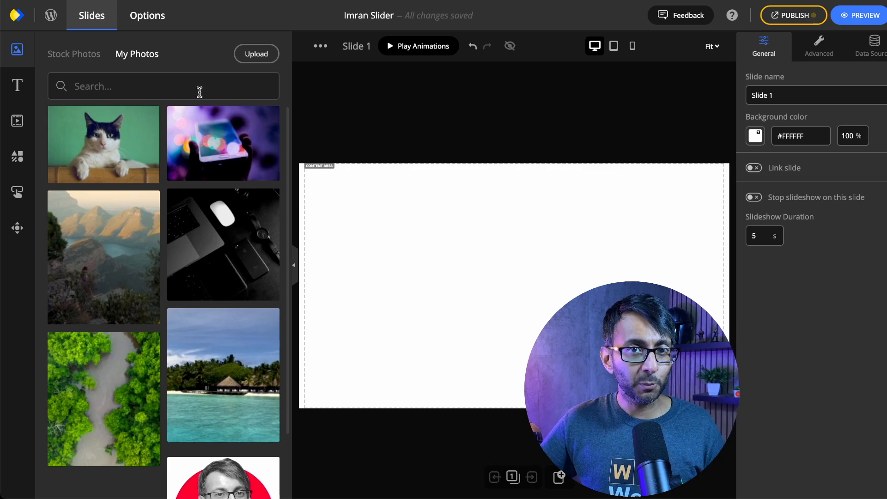
Step: Insert the photo of the woman boxer in red, box13-e1660917718727.webp, from the media library into the slide
{"action": "left_click", "coordinate": [257, 54]}
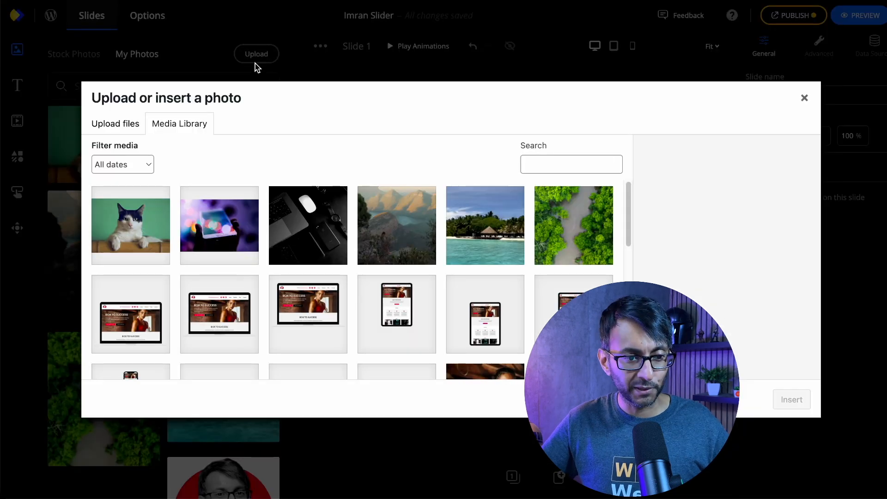
{"action": "left_click", "coordinate": [124, 125]}
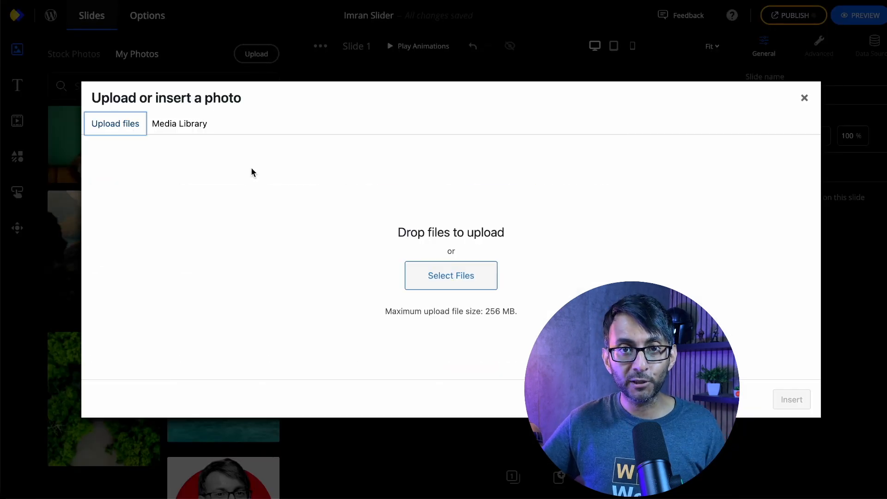
{"action": "left_click", "coordinate": [197, 132]}
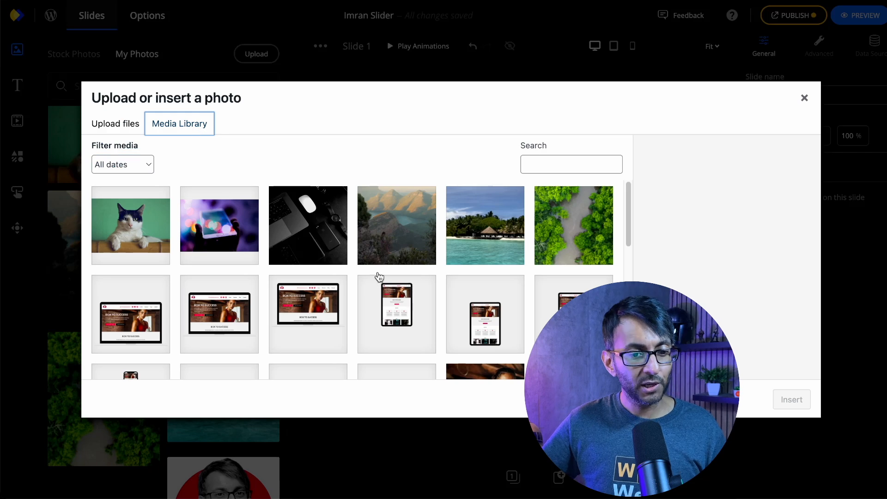
{"action": "scroll", "coordinate": [378, 276], "scroll_direction": "down", "scroll_amount": 10}
{"action": "scroll", "coordinate": [457, 307], "scroll_direction": "up", "scroll_amount": 5}
{"action": "scroll", "coordinate": [456, 307], "scroll_direction": "down", "scroll_amount": 2}
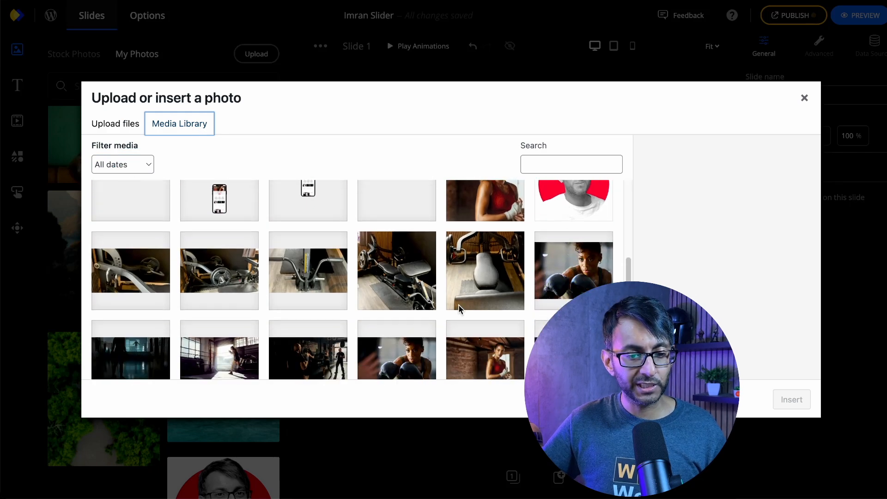
{"action": "scroll", "coordinate": [456, 307], "scroll_direction": "down", "scroll_amount": 1}
{"action": "left_click", "coordinate": [481, 332]}
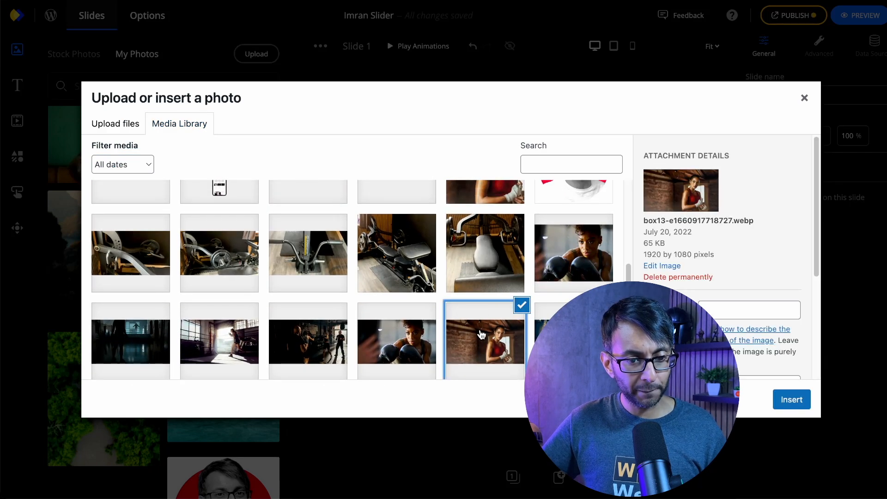
{"action": "left_click", "coordinate": [791, 399]}
Step: Extend the boxer photo over the whole slide from its upper-left corner, 101.09% wide and 100% high, and turn on its border
{"action": "left_click_drag", "start_coordinate": [420, 267], "coordinate": [415, 263]}
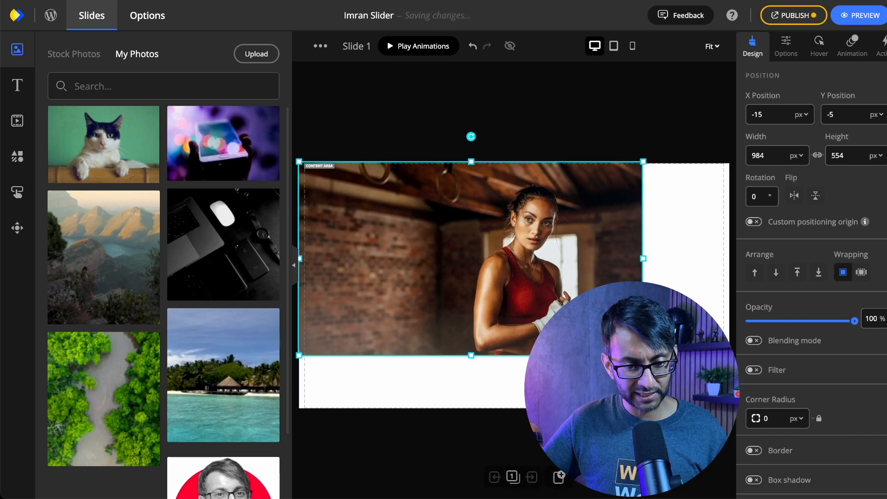
{"action": "left_click", "coordinate": [861, 272]}
{"action": "scroll", "coordinate": [857, 314], "scroll_direction": "down", "scroll_amount": 1}
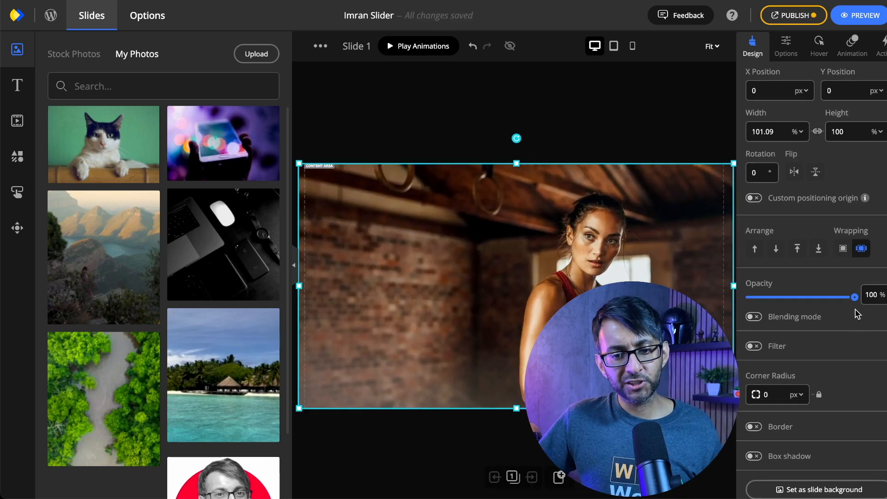
{"action": "mouse_move", "coordinate": [855, 297]}
{"action": "left_mouse_down"}
{"action": "mouse_move", "coordinate": [797, 298]}
{"action": "mouse_move", "coordinate": [857, 297]}
{"action": "left_mouse_up"}
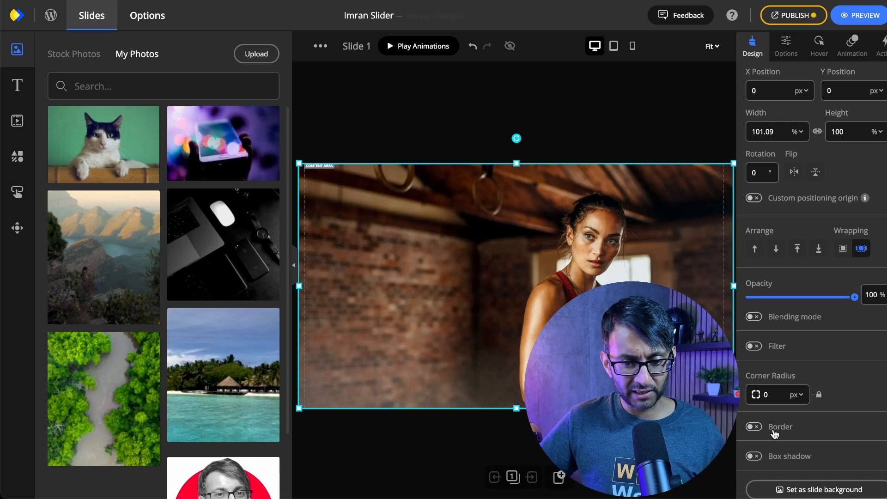
{"action": "left_click", "coordinate": [758, 427]}
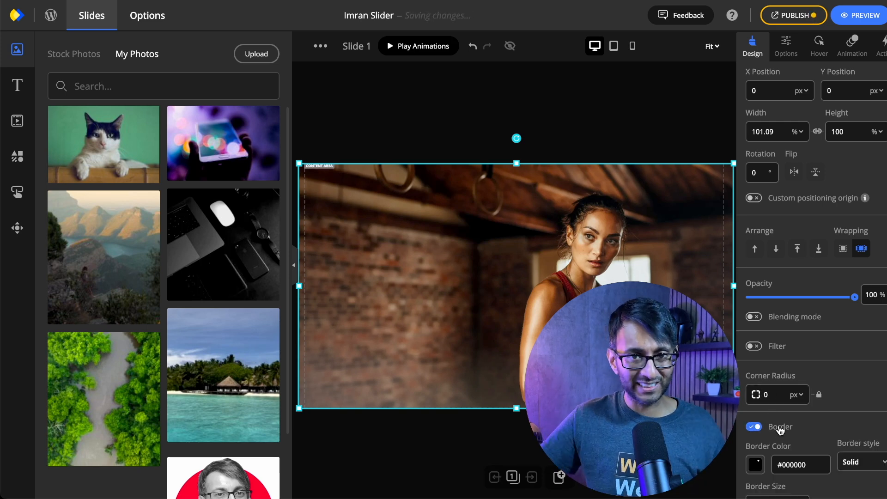
{"action": "scroll", "coordinate": [762, 368], "scroll_direction": "down", "scroll_amount": 2}
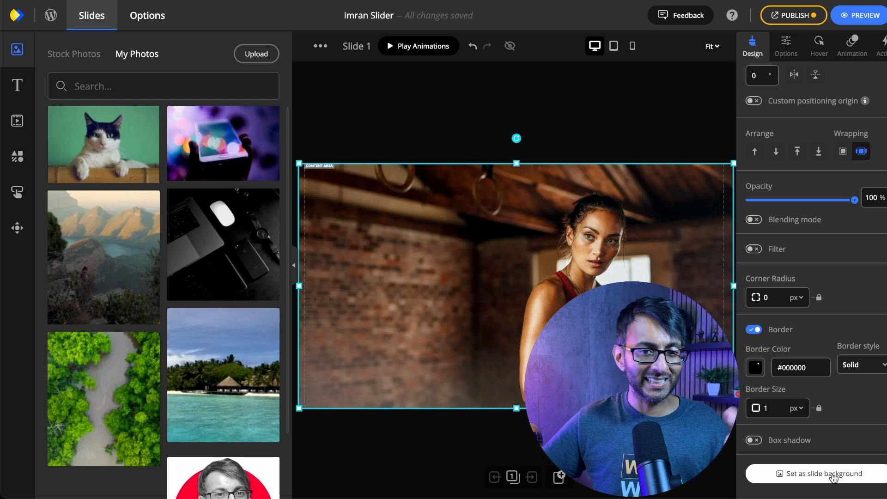
{"action": "left_click", "coordinate": [635, 123]}
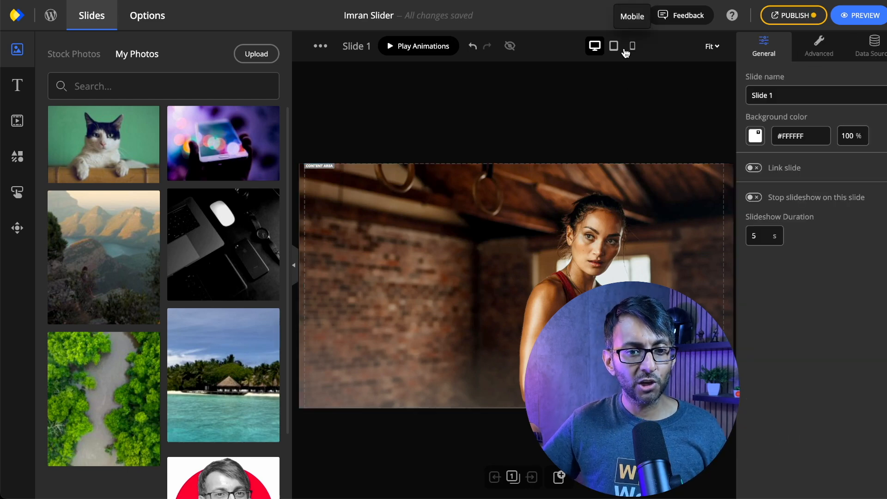
Step: Check the slide in the tablet and mobile layouts, and review the content sizes in the slider's general options
{"action": "left_click", "coordinate": [615, 48]}
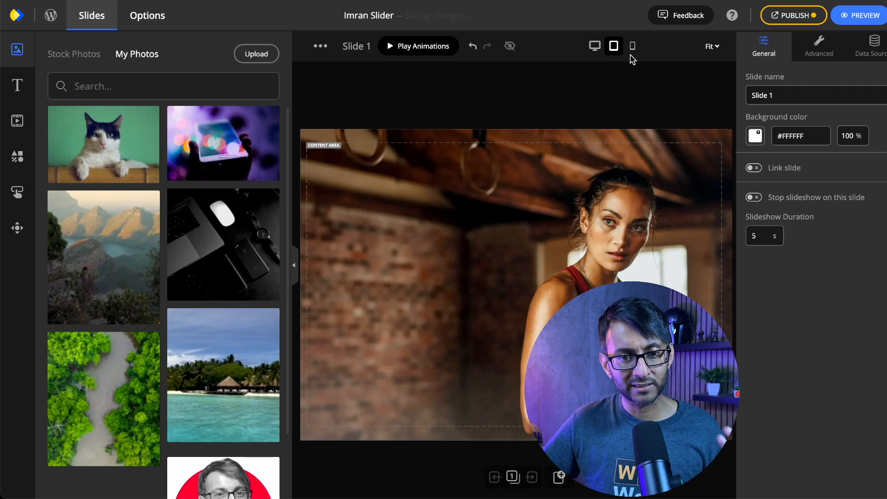
{"action": "left_click", "coordinate": [633, 47]}
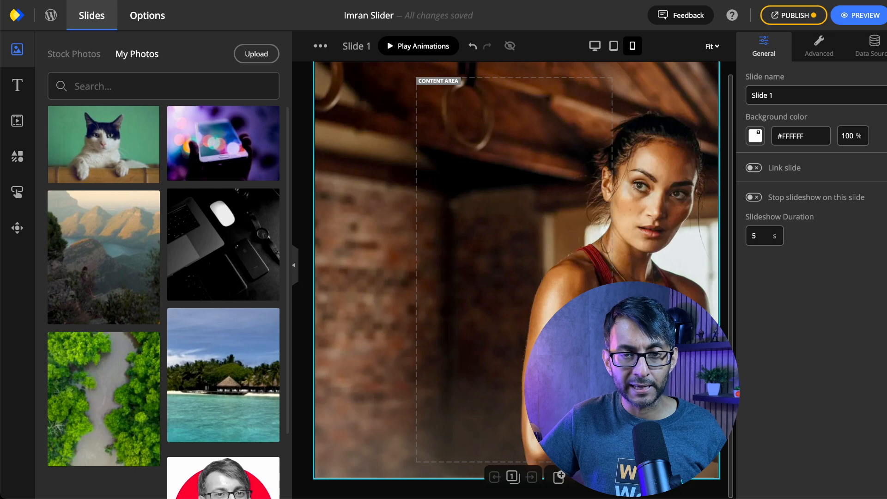
{"action": "left_click", "coordinate": [147, 18]}
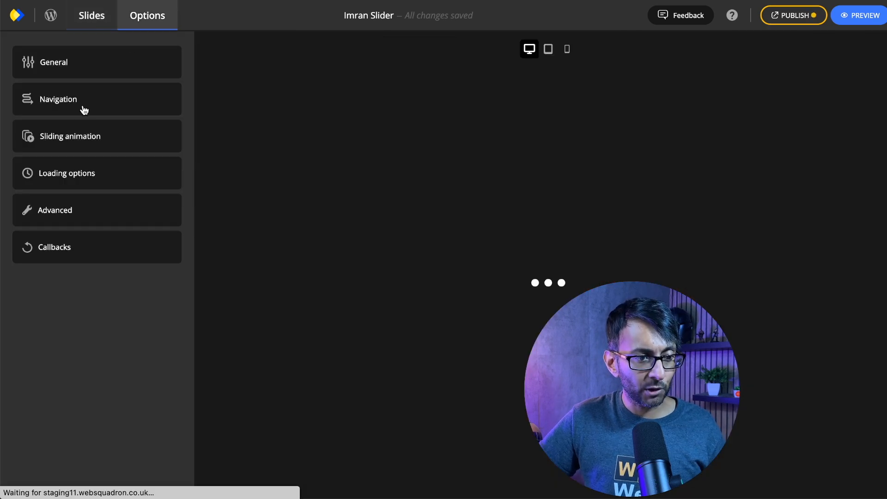
{"action": "left_click", "coordinate": [84, 67]}
{"action": "scroll", "coordinate": [78, 355], "scroll_direction": "down", "scroll_amount": 3}
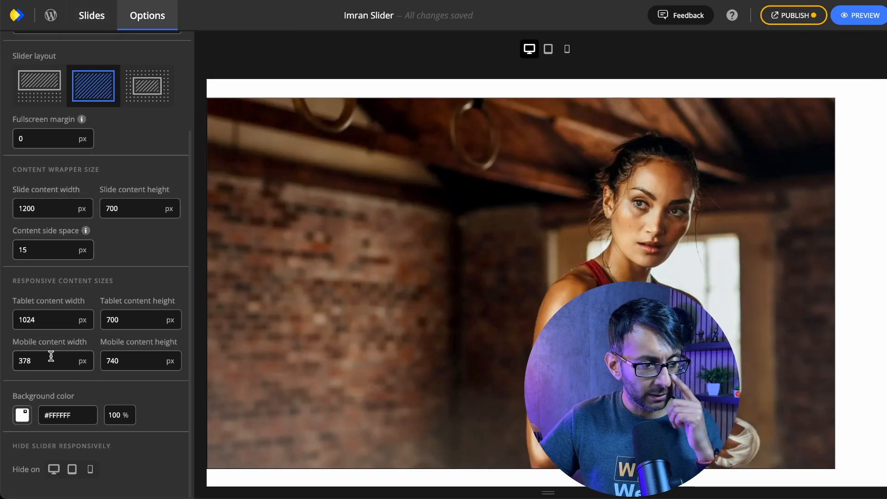
{"action": "scroll", "coordinate": [51, 360], "scroll_direction": "up", "scroll_amount": 3}
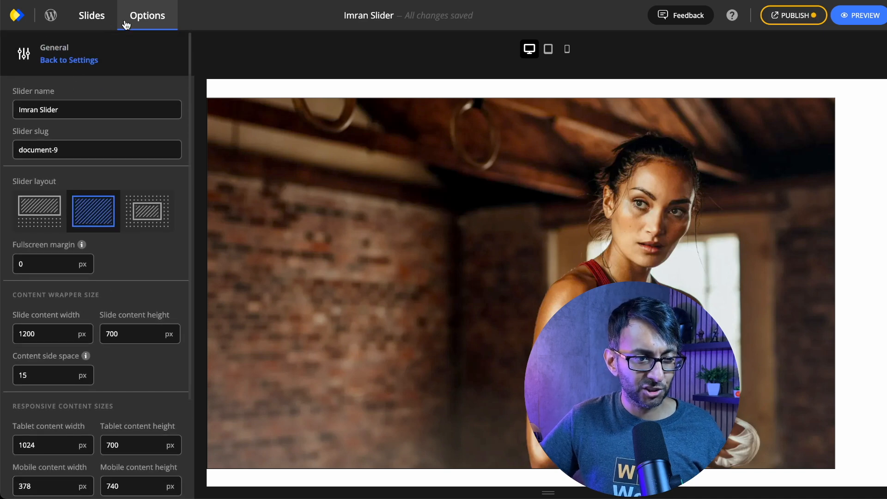
{"action": "left_click", "coordinate": [79, 65]}
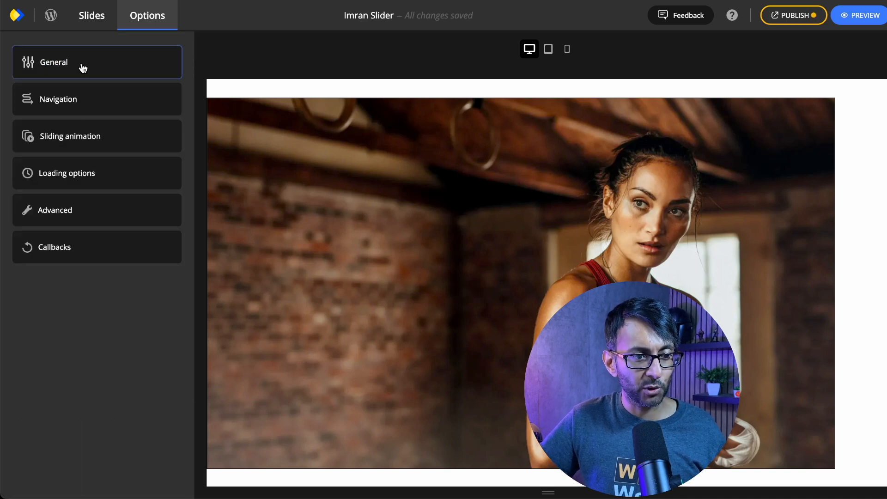
Step: Turn on keyboard navigation and loop navigation for the slider
{"action": "left_click", "coordinate": [88, 112]}
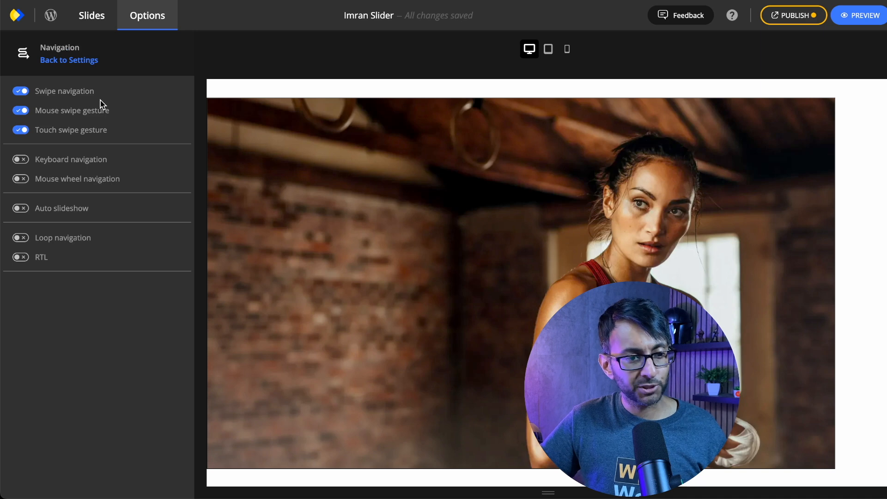
{"action": "left_click", "coordinate": [97, 163]}
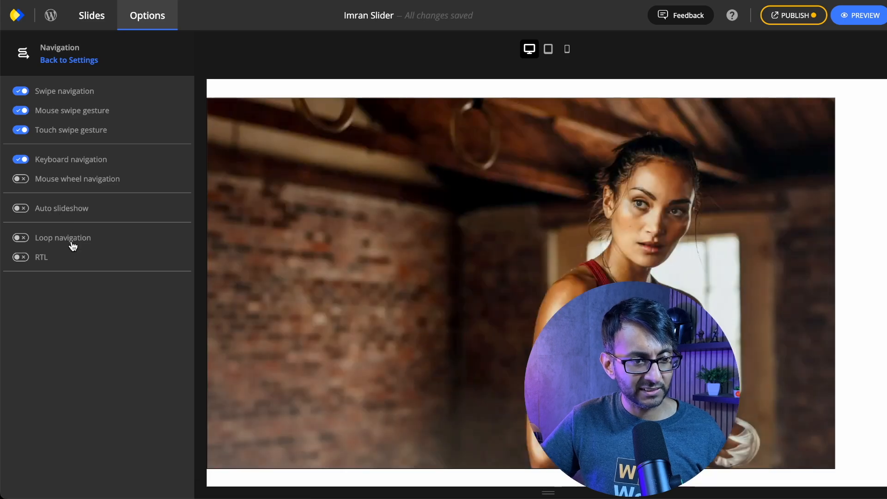
{"action": "left_click", "coordinate": [73, 244]}
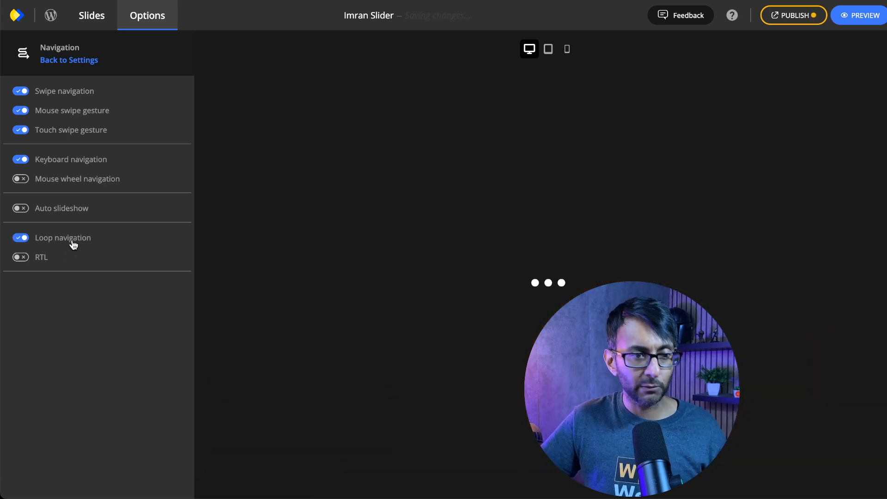
{"action": "left_click", "coordinate": [79, 57]}
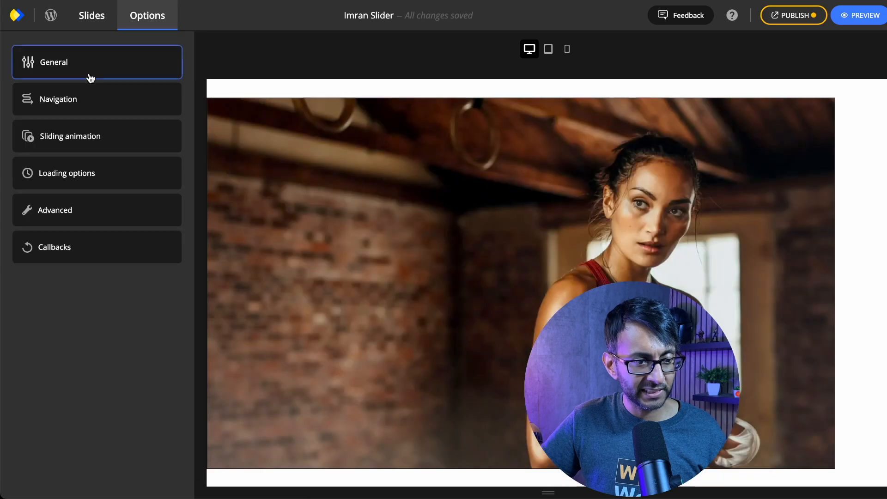
Step: Examine the available sliding transition types and sliding directions in the slider's animation options
{"action": "left_click", "coordinate": [90, 135]}
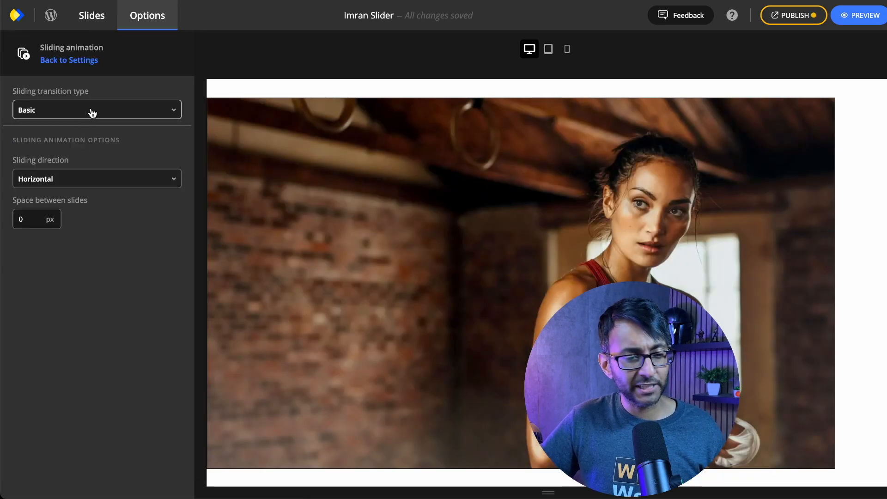
{"action": "left_click", "coordinate": [89, 113]}
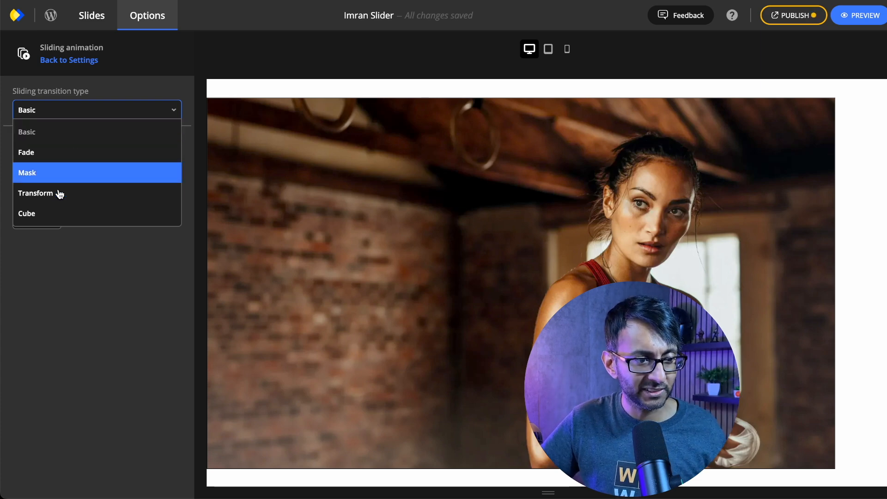
{"action": "left_click", "coordinate": [73, 114]}
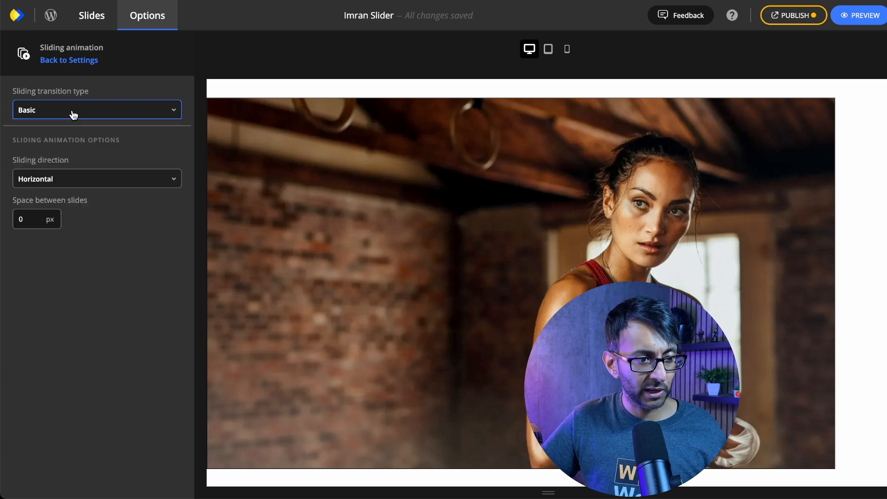
{"action": "left_click", "coordinate": [82, 184]}
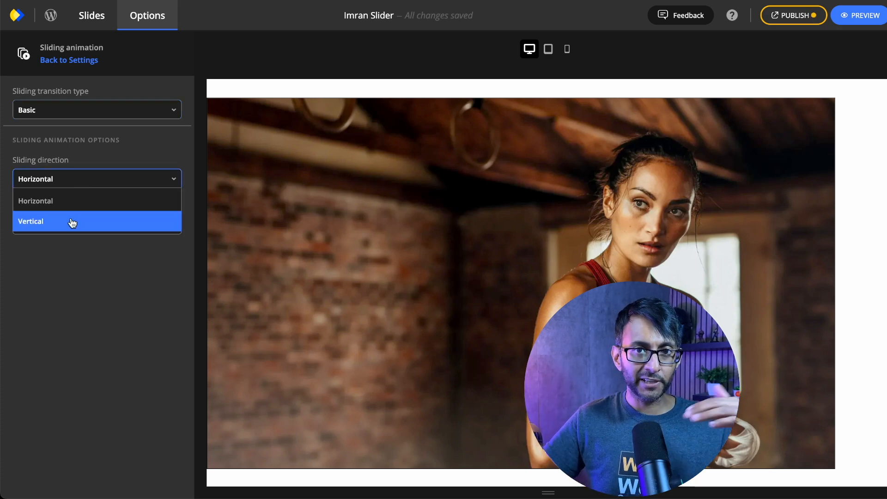
{"action": "left_click", "coordinate": [89, 308]}
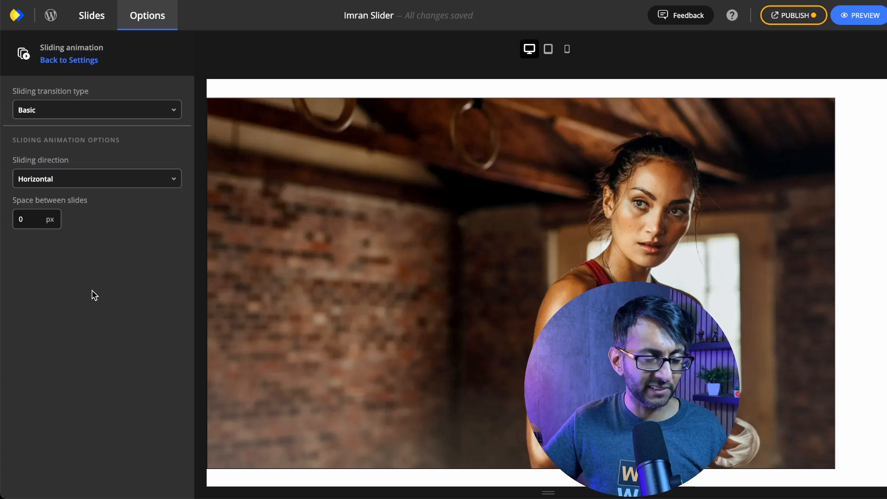
{"action": "left_click", "coordinate": [85, 60]}
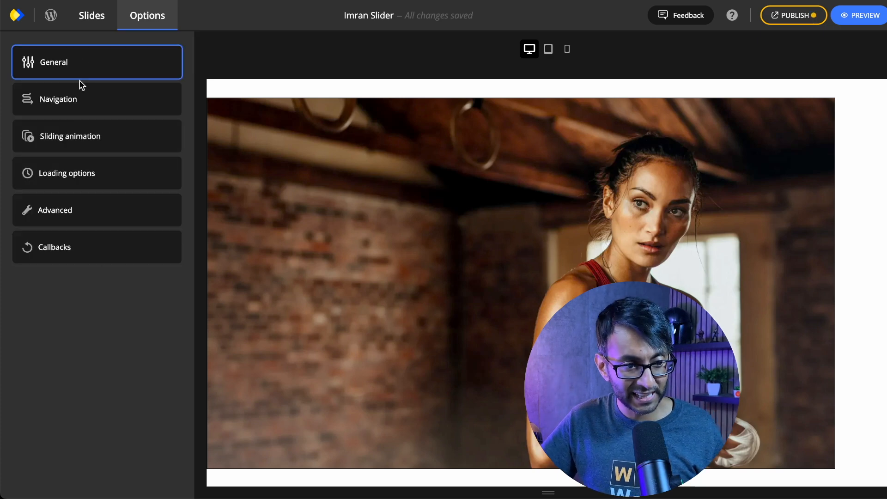
Step: Review the slider's lazyload and loading symbol options, and examine the custom styles example in its advanced options
{"action": "left_click", "coordinate": [87, 174]}
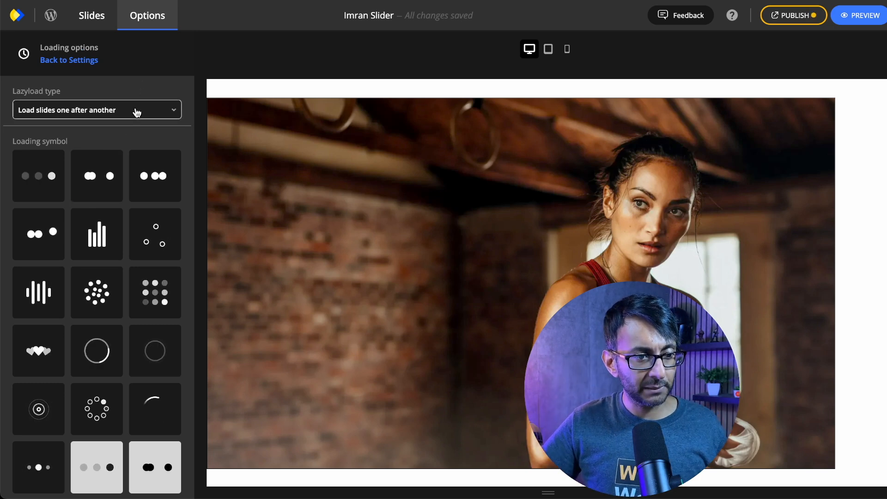
{"action": "left_click", "coordinate": [60, 60]}
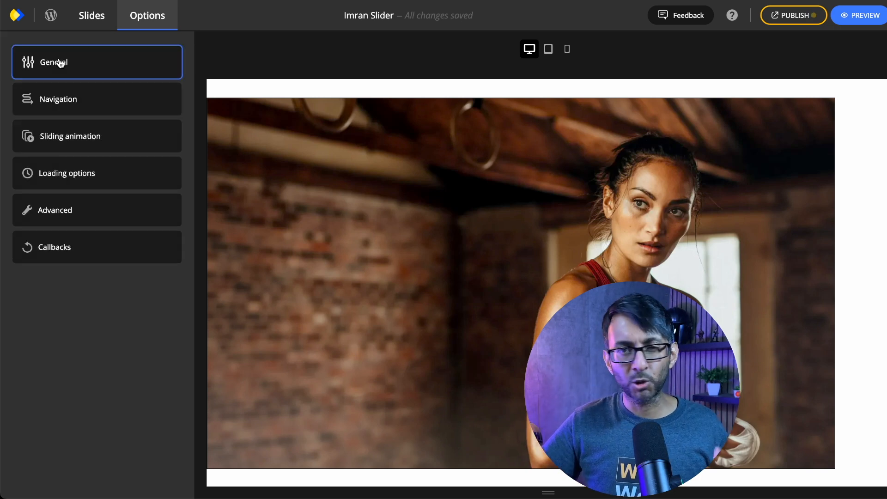
{"action": "left_click", "coordinate": [85, 218]}
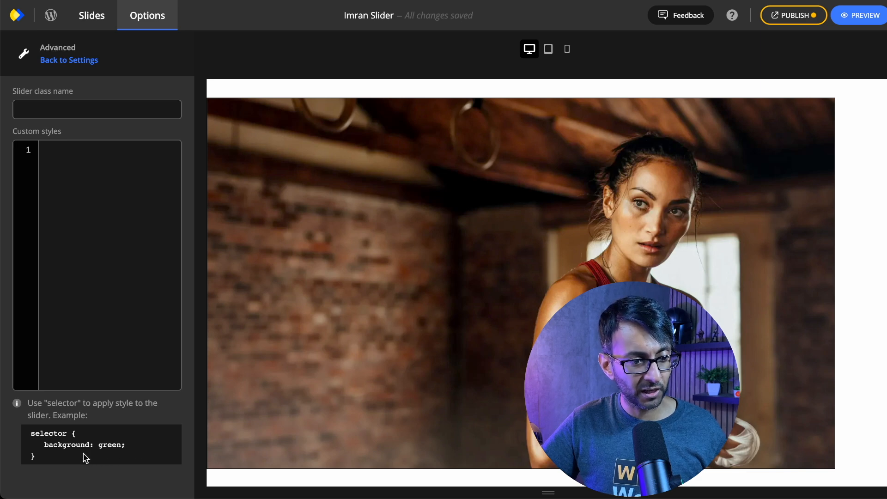
{"action": "left_click_drag", "start_coordinate": [49, 458], "coordinate": [28, 439]}
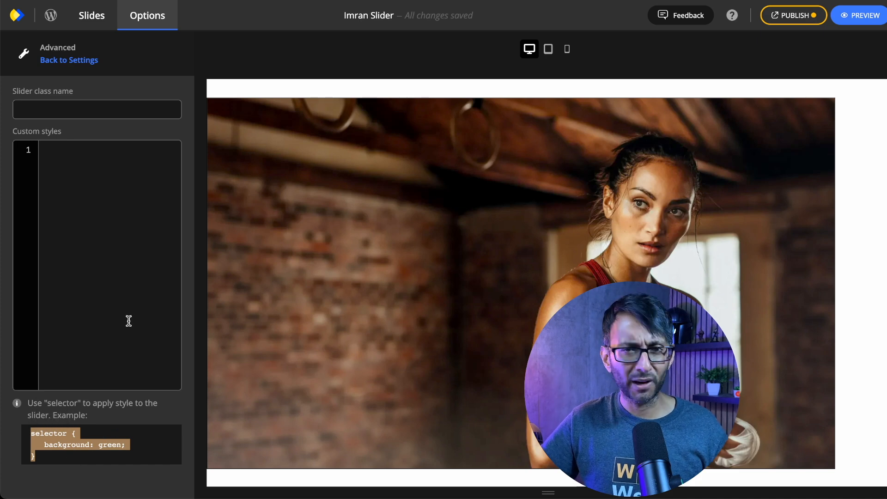
{"action": "left_click", "coordinate": [64, 60]}
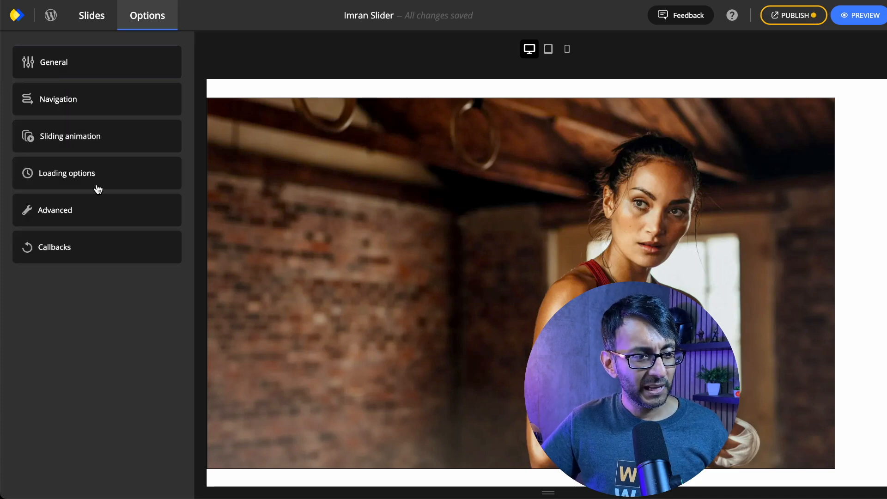
Step: Review the slider's callbacks options, and check the slide in the desktop, tablet and mobile layouts
{"action": "left_click", "coordinate": [76, 254]}
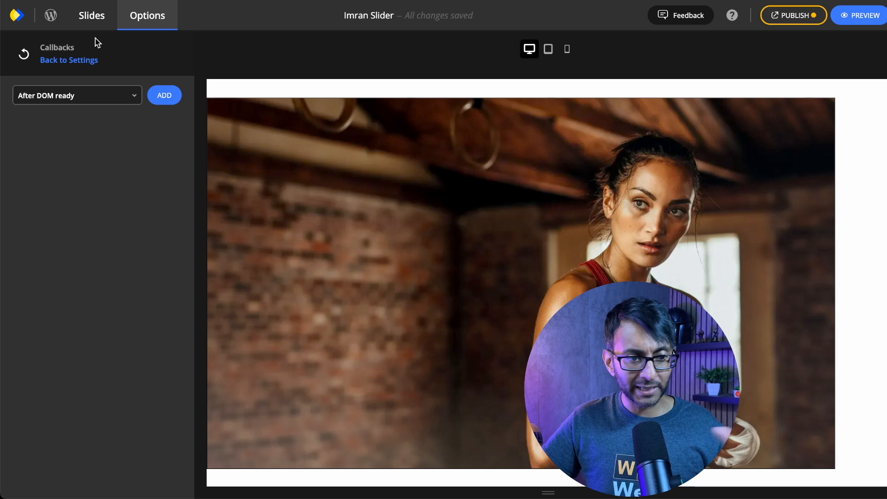
{"action": "left_click", "coordinate": [84, 61]}
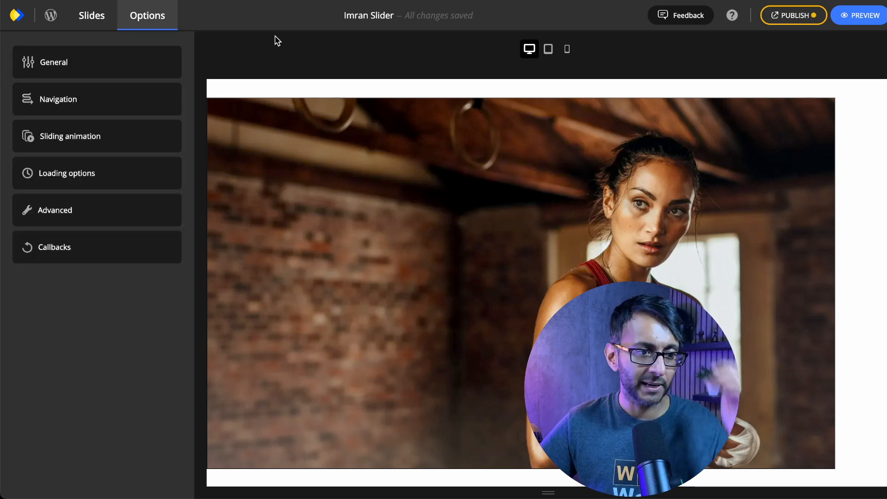
{"action": "left_click", "coordinate": [92, 15]}
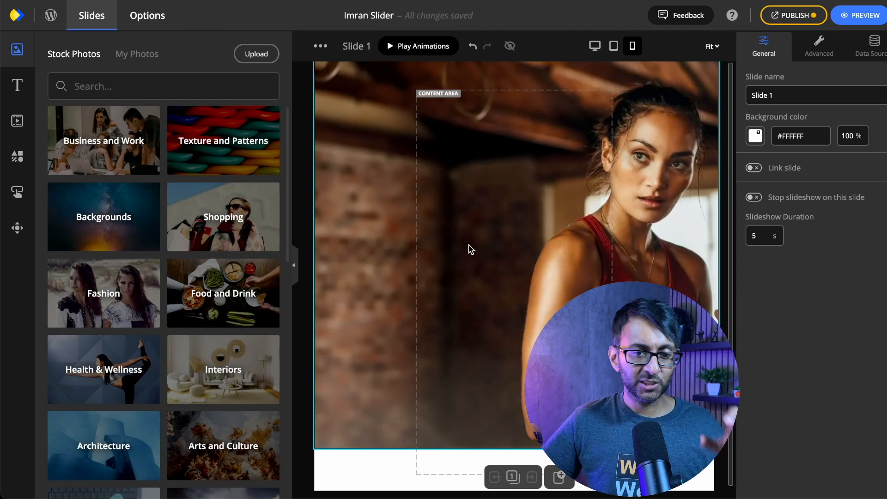
{"action": "left_click", "coordinate": [594, 46]}
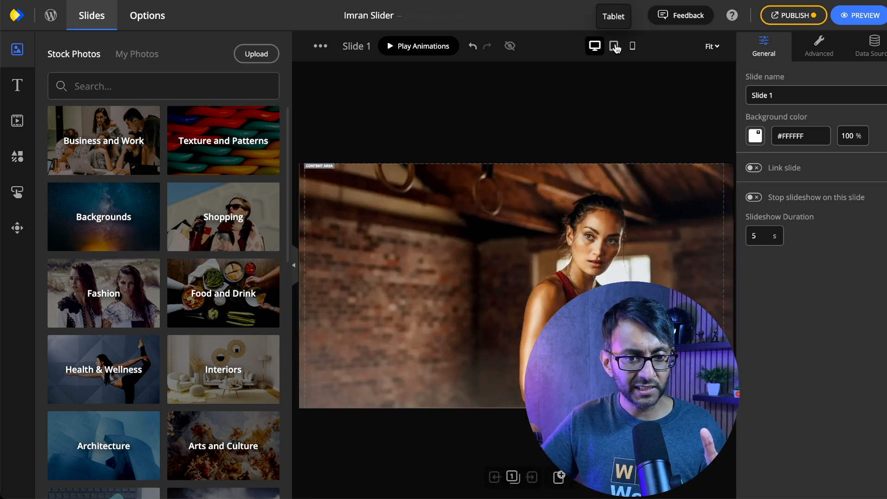
{"action": "left_click", "coordinate": [614, 51]}
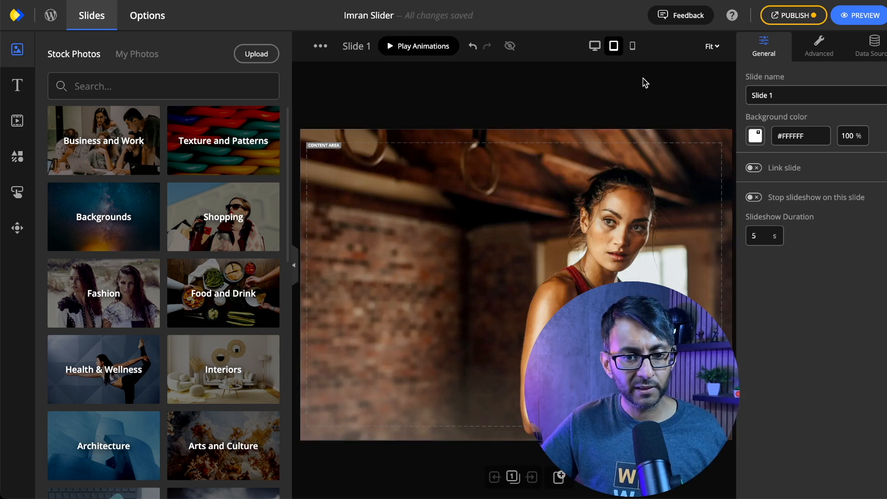
{"action": "left_click", "coordinate": [633, 45]}
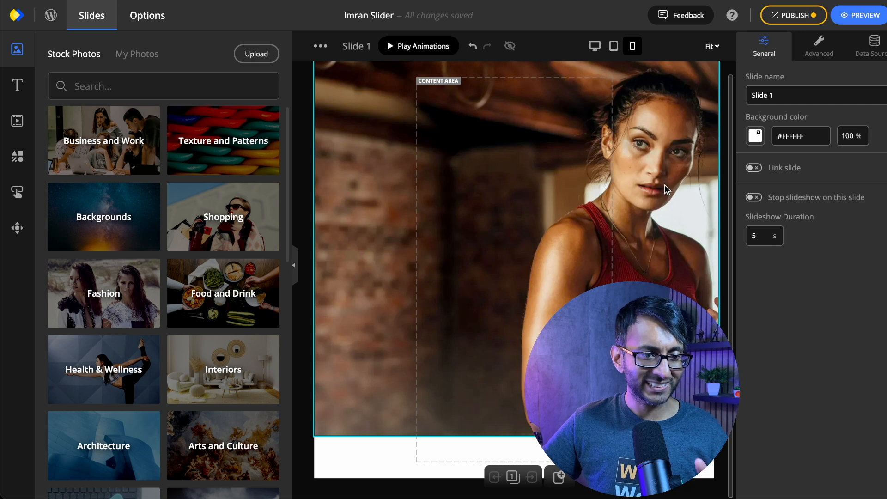
Step: Try to reposition the full-slide photo within the mobile layout
{"action": "left_click", "coordinate": [661, 221]}
{"action": "left_click_drag", "start_coordinate": [659, 220], "coordinate": [575, 261]}
{"action": "left_click_drag", "start_coordinate": [578, 261], "coordinate": [574, 257]}
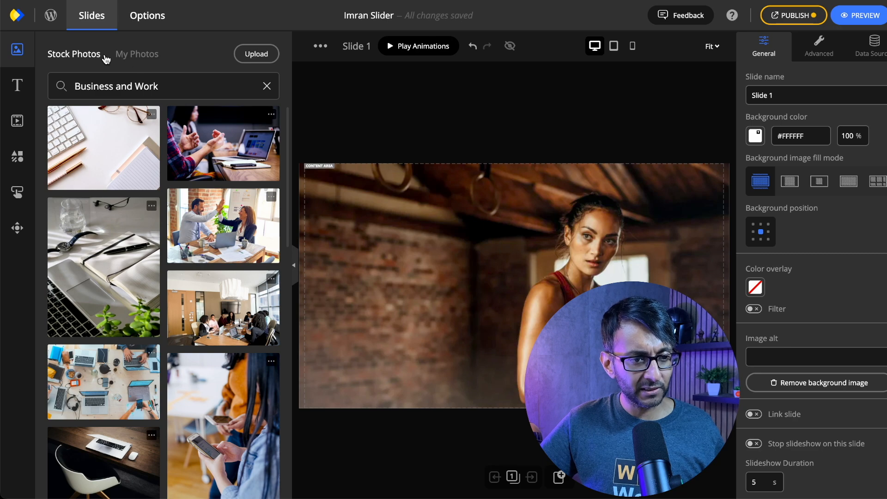
Step: Look through the uploaded photos, the video library, and the shapes and vectors available for slides
{"action": "left_click", "coordinate": [134, 55]}
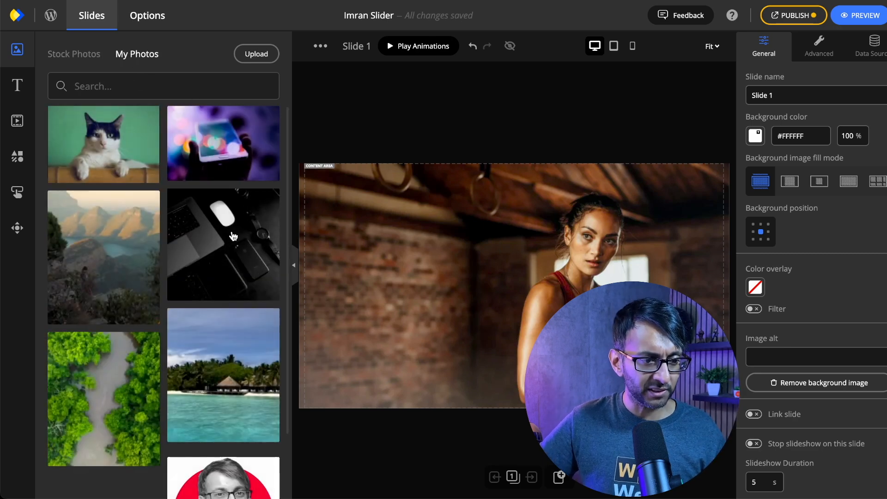
{"action": "left_click", "coordinate": [80, 56]}
{"action": "left_click", "coordinate": [17, 120]}
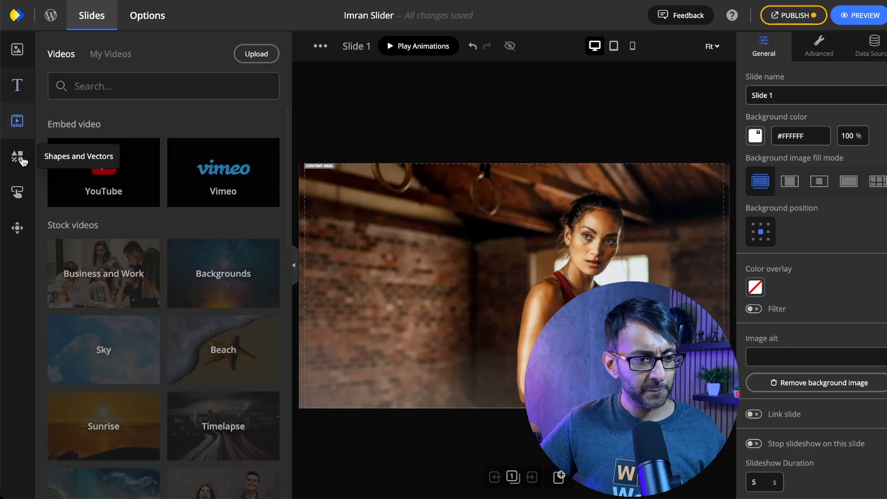
{"action": "left_click", "coordinate": [17, 156]}
Step: Review the slider's navigation settings in its options
{"action": "left_click", "coordinate": [138, 15]}
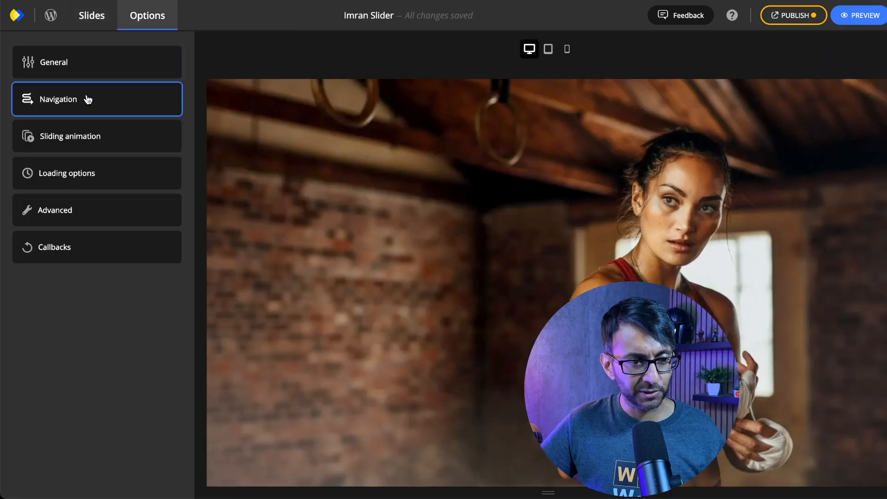
{"action": "left_click", "coordinate": [86, 97]}
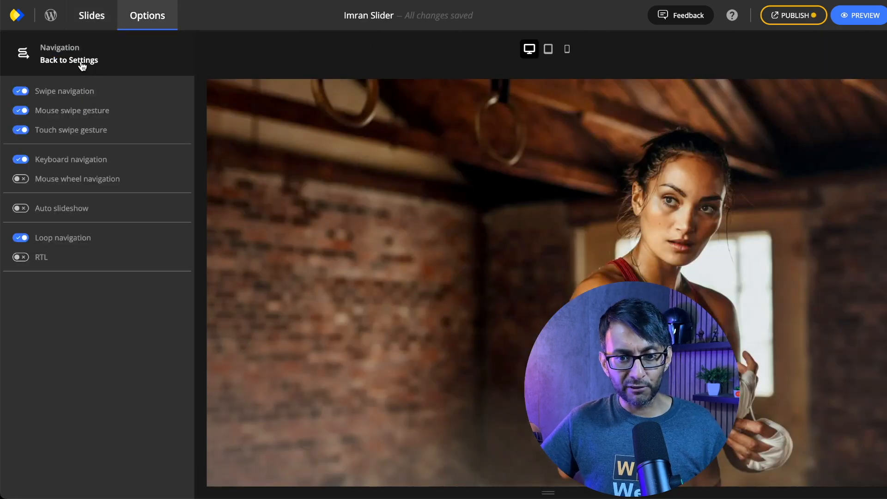
{"action": "left_click", "coordinate": [82, 63]}
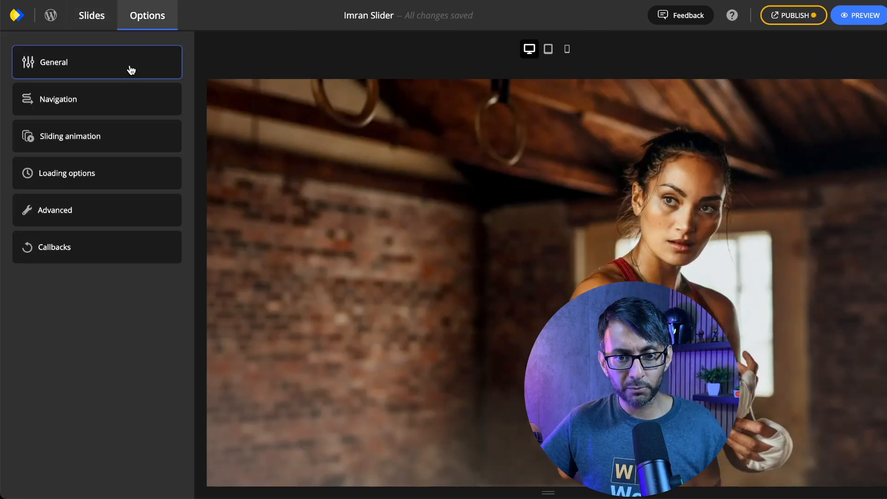
Step: Add the "Just sitting there / Daydreaming All Day ..." text combination to the slide and move it over the lower brick wall area
{"action": "left_click", "coordinate": [95, 17]}
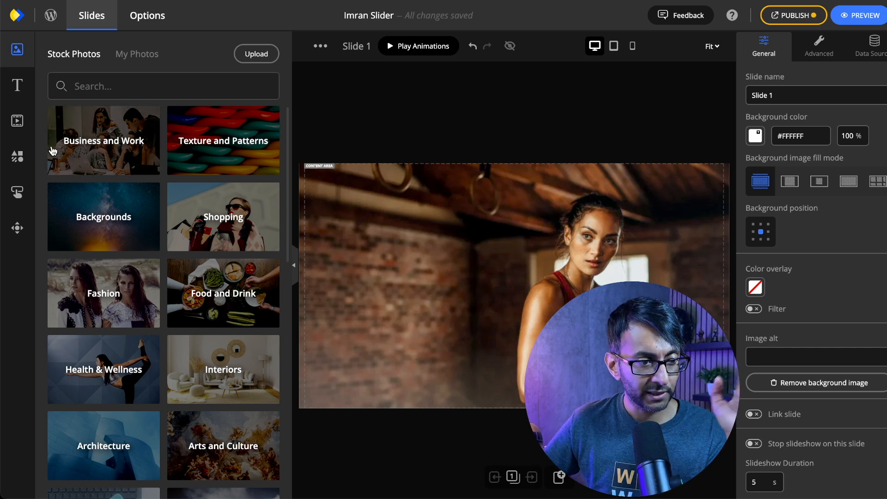
{"action": "left_click", "coordinate": [27, 90]}
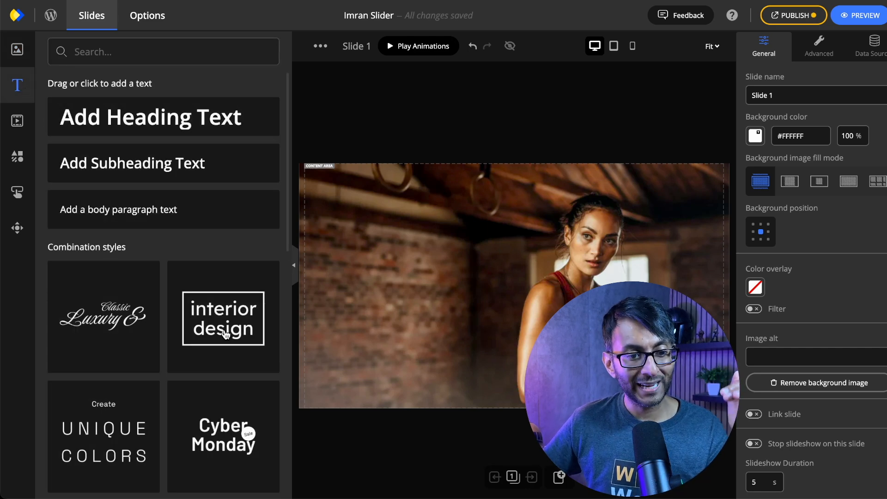
{"action": "scroll", "coordinate": [226, 342], "scroll_direction": "down", "scroll_amount": 9}
{"action": "scroll", "coordinate": [176, 348], "scroll_direction": "down", "scroll_amount": 4}
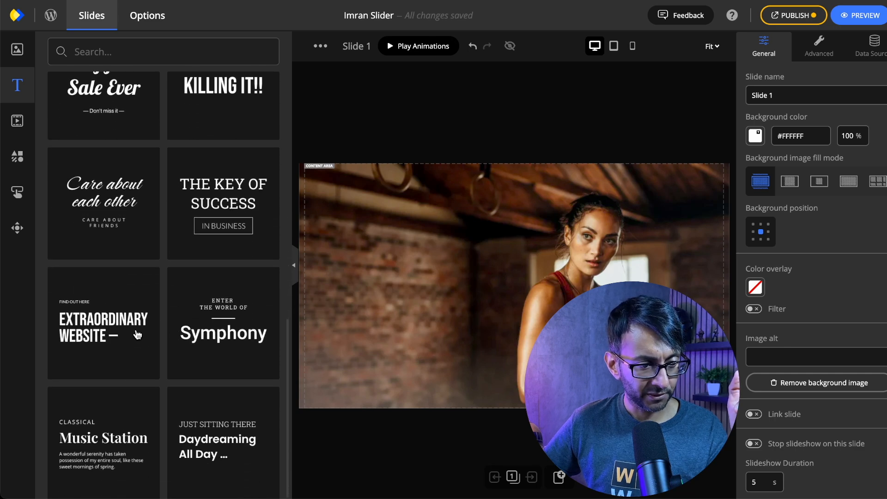
{"action": "left_click", "coordinate": [208, 438]}
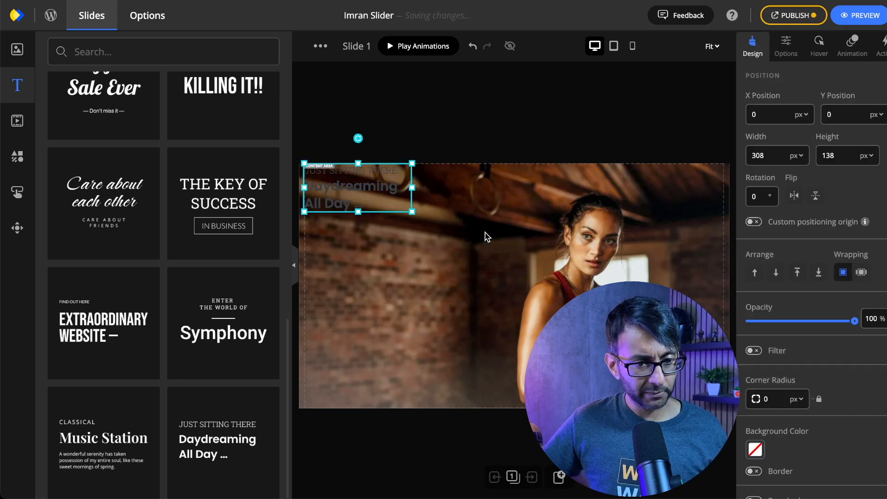
{"action": "left_click", "coordinate": [396, 241]}
{"action": "left_click_drag", "start_coordinate": [347, 188], "coordinate": [358, 297]}
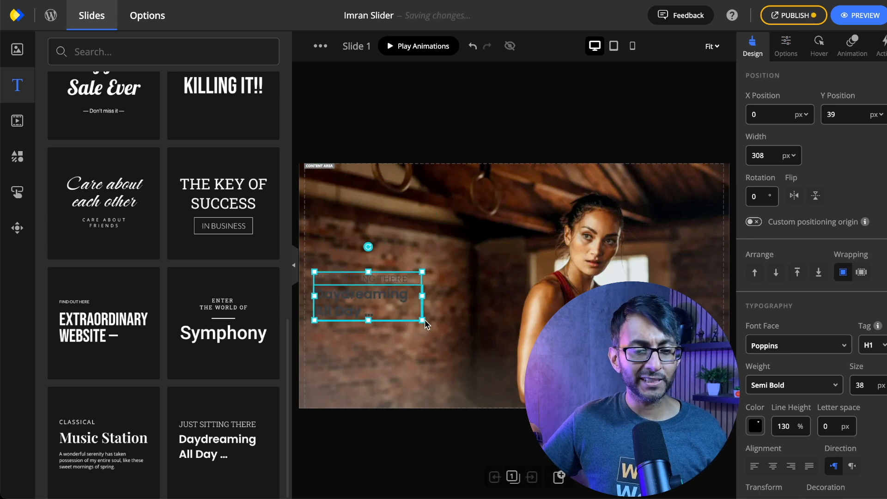
Step: Try to enlarge the text group towards the slide's lower middle, and undo the resize
{"action": "left_click_drag", "start_coordinate": [424, 321], "coordinate": [498, 377]}
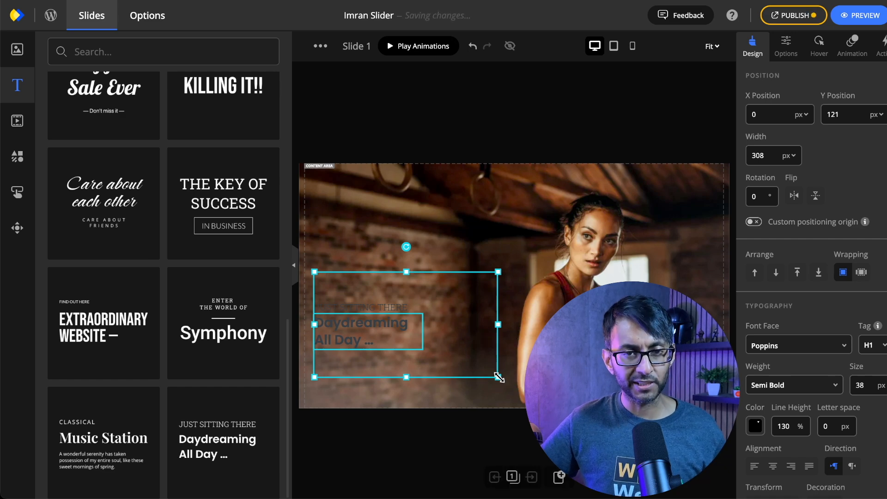
{"action": "key", "text": "ctrl+z"}
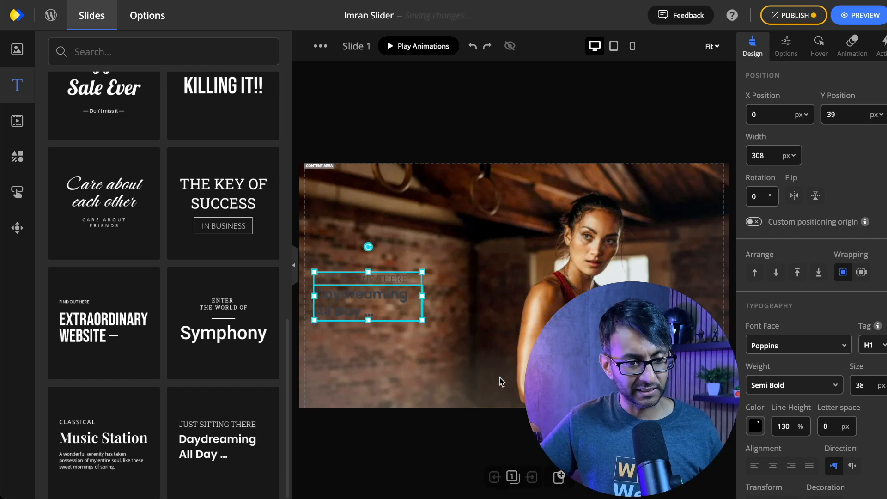
Step: Move the whole text group further into the slide, to about X 97 px and Y 339 px
{"action": "left_click", "coordinate": [463, 272]}
{"action": "left_click", "coordinate": [393, 281]}
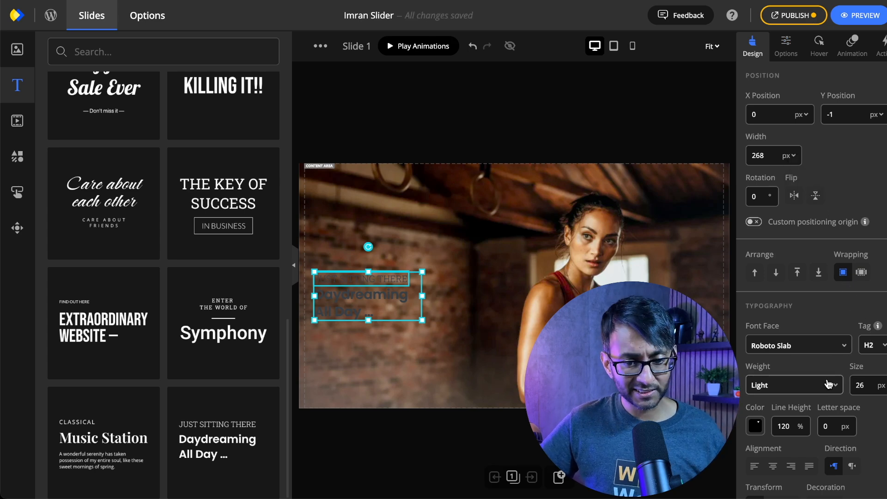
{"action": "left_click", "coordinate": [444, 317]}
{"action": "left_click_drag", "start_coordinate": [370, 310], "coordinate": [394, 322]}
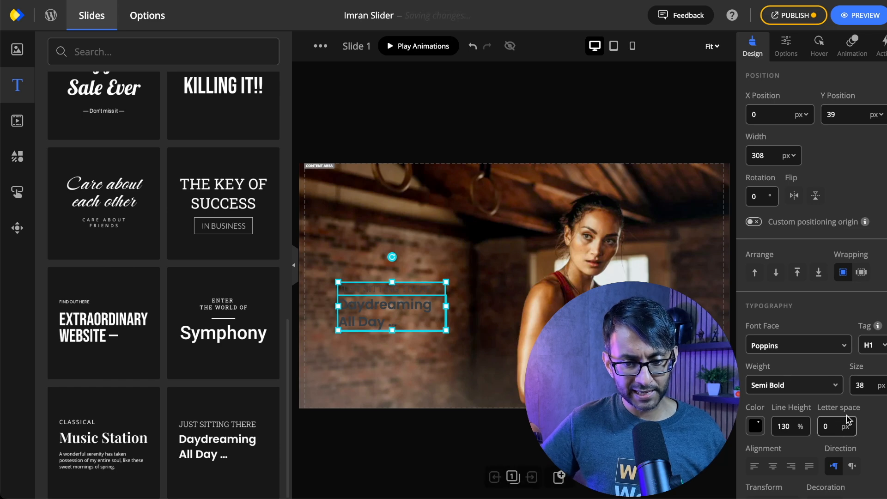
Step: Set the text color of the "JUST SITTING THERE" line in the group to white
{"action": "left_click", "coordinate": [420, 291]}
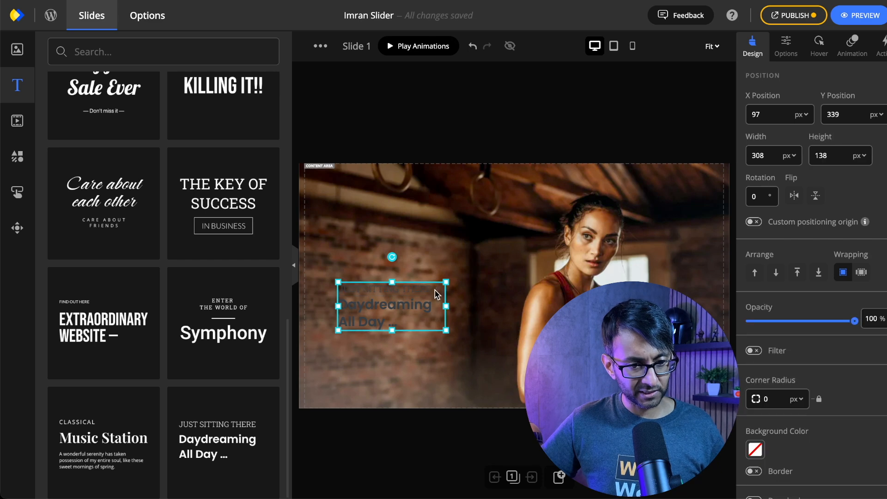
{"action": "left_click", "coordinate": [420, 291]}
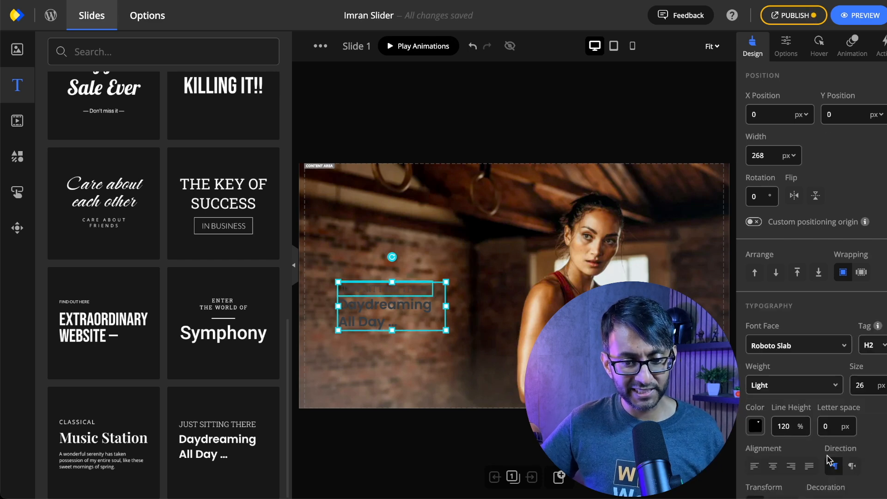
{"action": "left_click", "coordinate": [753, 427]}
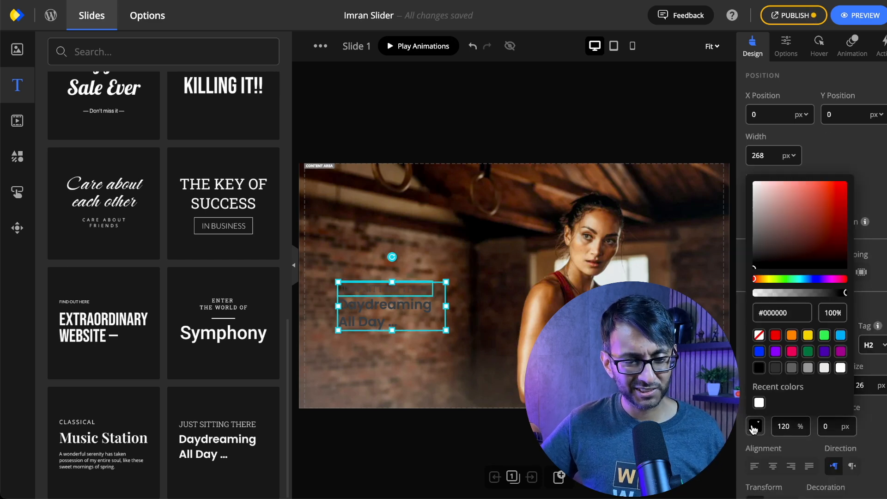
{"action": "left_click", "coordinate": [841, 368]}
{"action": "left_click", "coordinate": [875, 404]}
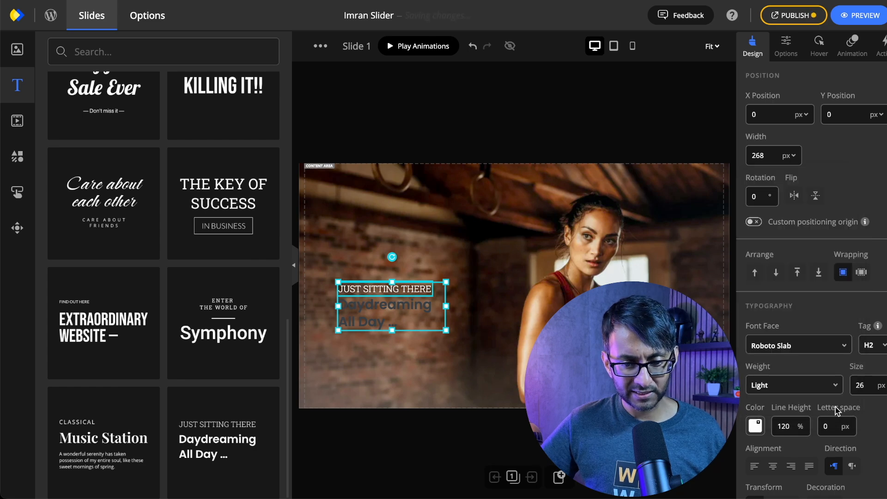
Step: Try the Medium font weight on the "JUST SITTING THERE" line, and set its weight to Regular
{"action": "left_click", "coordinate": [817, 396]}
{"action": "left_click", "coordinate": [786, 423]}
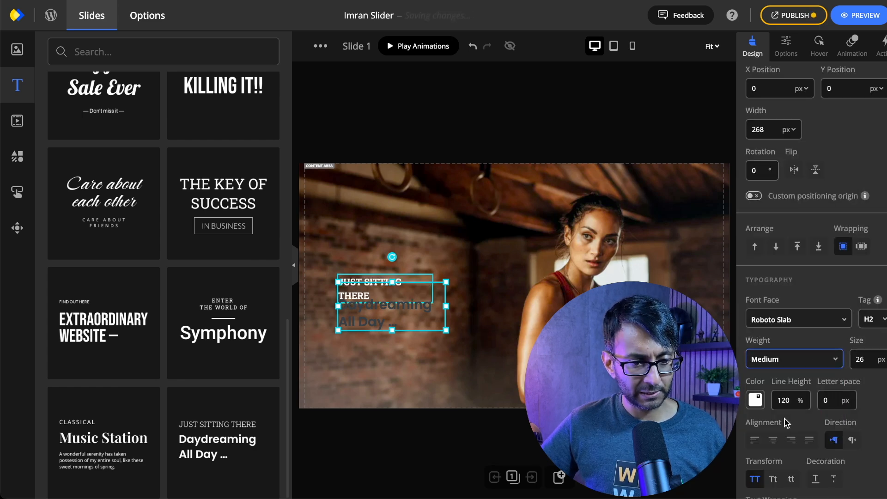
{"action": "left_click", "coordinate": [806, 363]}
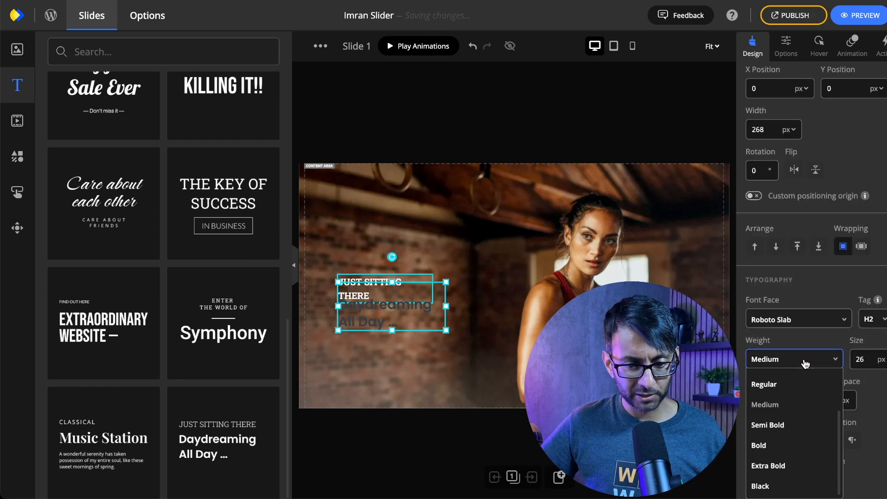
{"action": "left_click", "coordinate": [794, 382]}
Step: Set the font size of the "JUST SITTING THERE" line to 20 px
{"action": "left_click", "coordinate": [865, 360]}
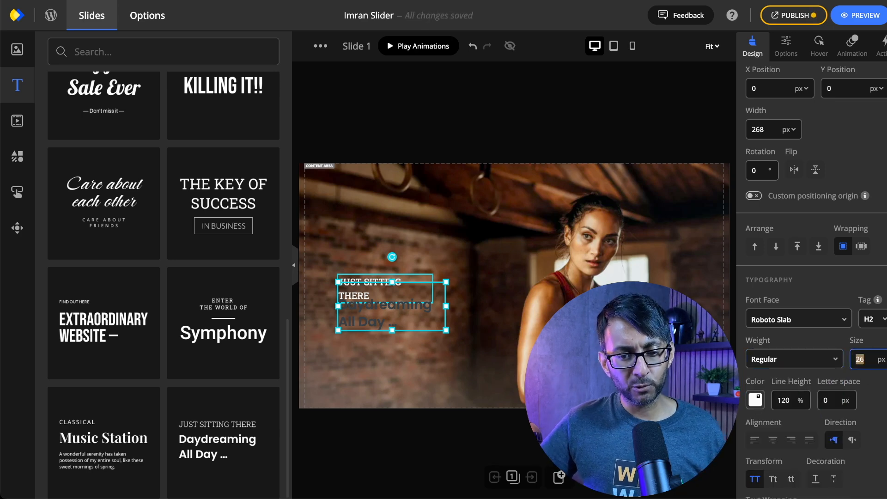
{"action": "left_click", "coordinate": [886, 362]}
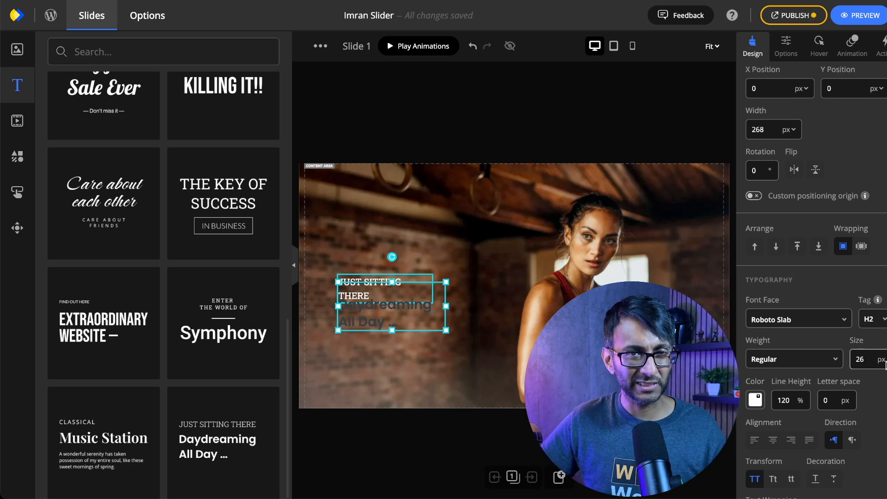
{"action": "left_click_drag", "start_coordinate": [865, 360], "coordinate": [855, 361]}
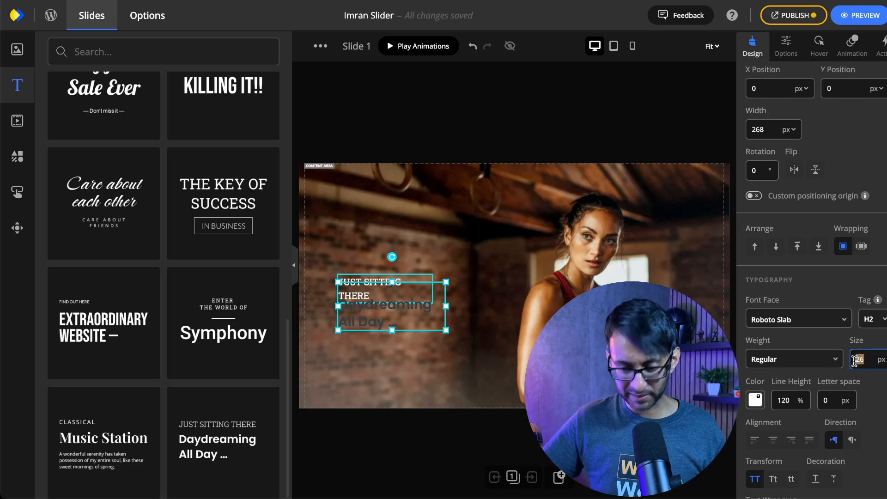
{"action": "type", "text": "20"}
Step: Look through the font faces available for the "JUST SITTING THERE" line, with the canvas enlarged to 150%
{"action": "left_click", "coordinate": [712, 46]}
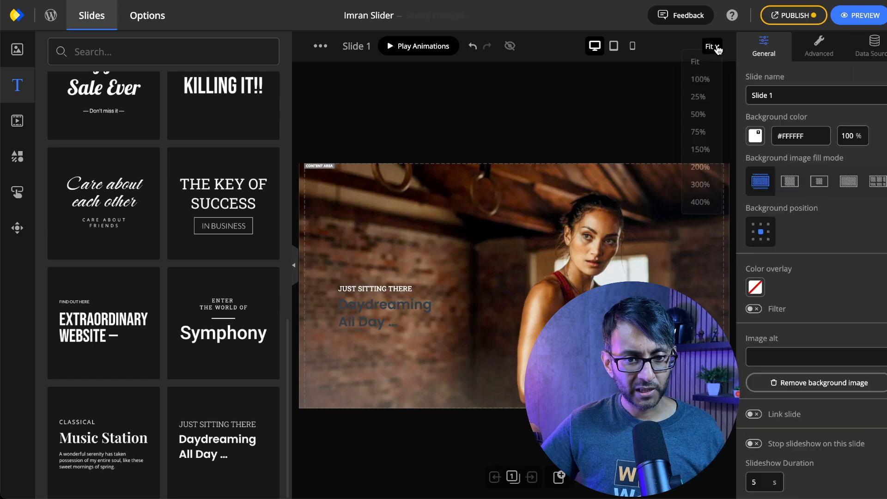
{"action": "left_click", "coordinate": [707, 153]}
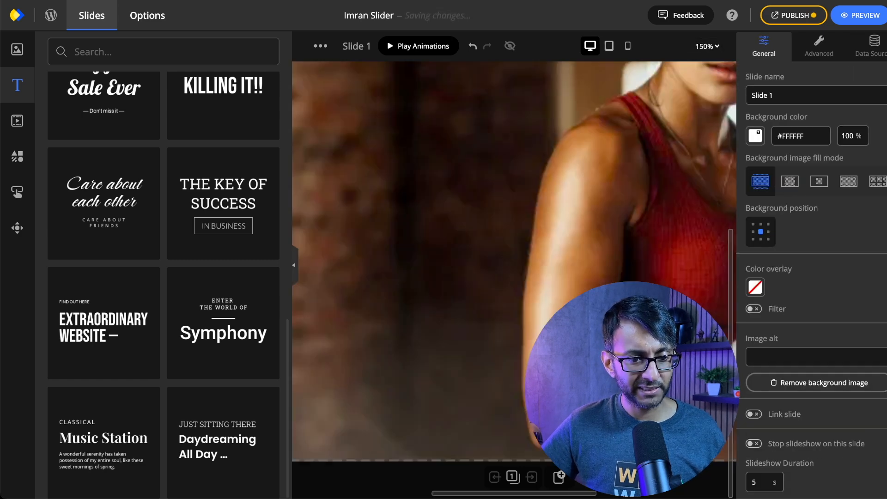
{"action": "left_click_drag", "start_coordinate": [536, 493], "coordinate": [432, 491]}
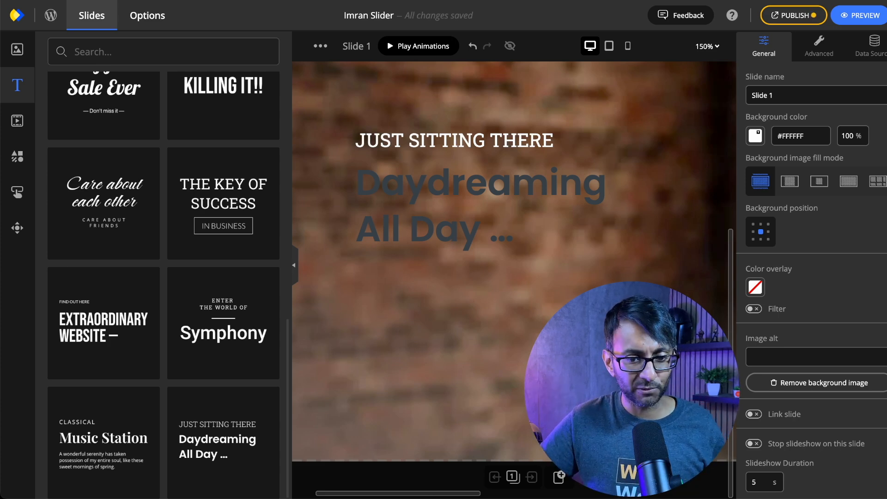
{"action": "left_click", "coordinate": [561, 141]}
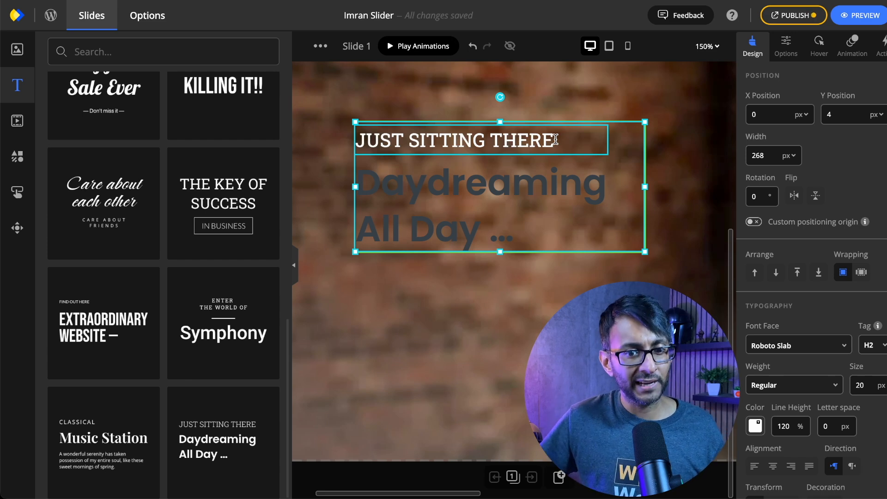
{"action": "left_click", "coordinate": [802, 350]}
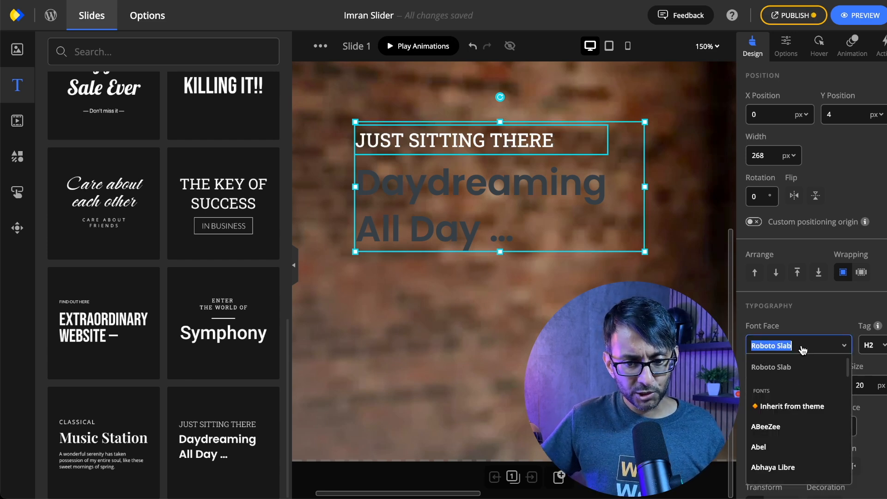
{"action": "scroll", "coordinate": [801, 439], "scroll_direction": "down", "scroll_amount": 4}
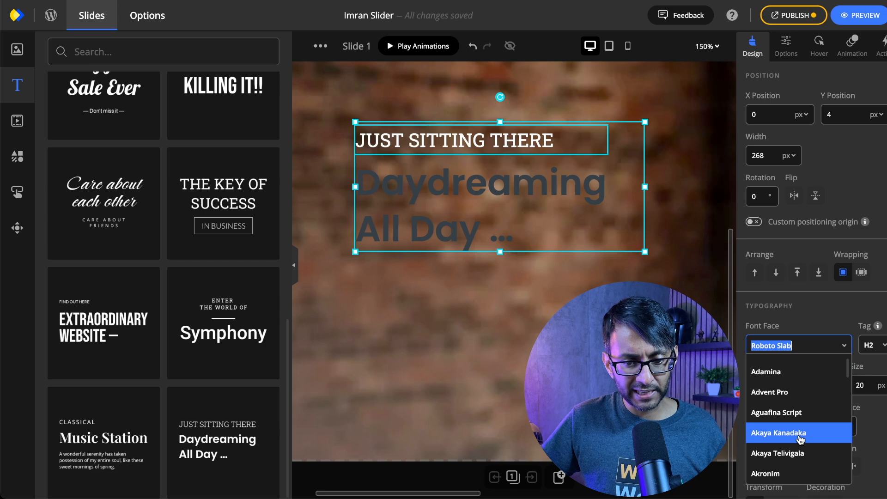
{"action": "scroll", "coordinate": [800, 439], "scroll_direction": "up", "scroll_amount": 5}
{"action": "scroll", "coordinate": [803, 433], "scroll_direction": "down", "scroll_amount": 1}
{"action": "scroll", "coordinate": [803, 433], "scroll_direction": "up", "scroll_amount": 1}
{"action": "scroll", "coordinate": [796, 442], "scroll_direction": "down", "scroll_amount": 20}
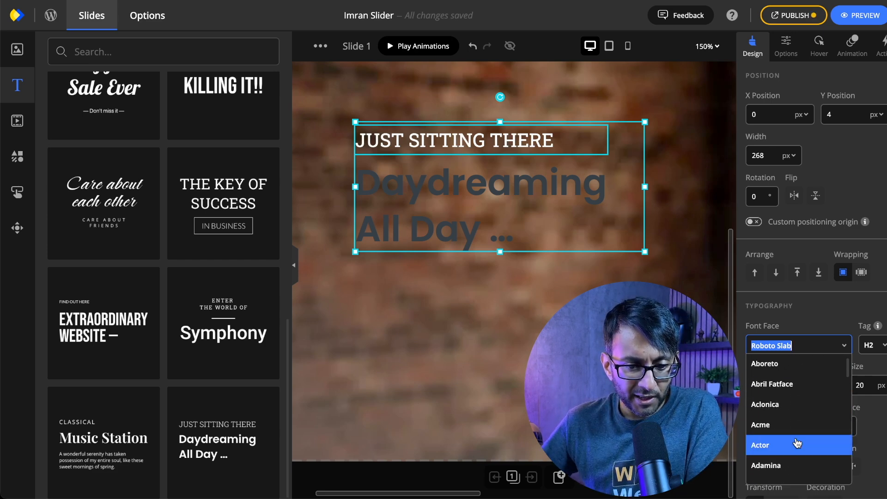
{"action": "scroll", "coordinate": [796, 444], "scroll_direction": "down", "scroll_amount": 10}
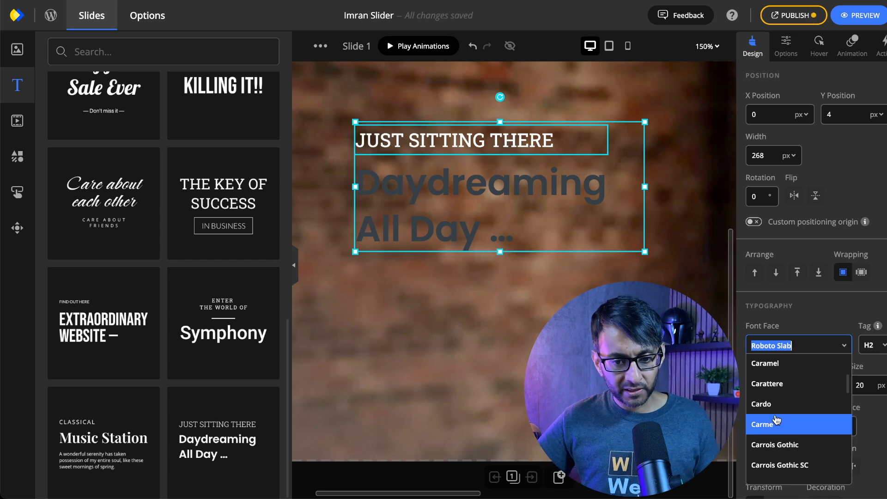
{"action": "scroll", "coordinate": [776, 443], "scroll_direction": "down", "scroll_amount": 10}
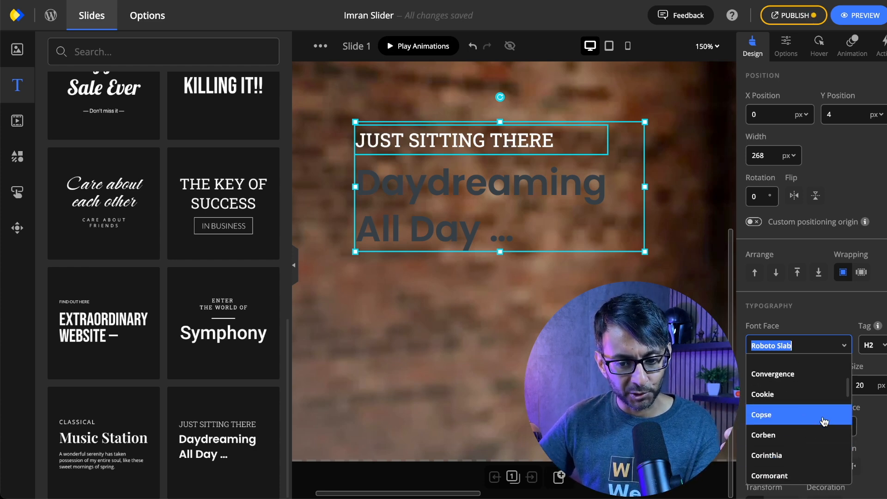
{"action": "left_click_drag", "start_coordinate": [848, 392], "coordinate": [856, 364]}
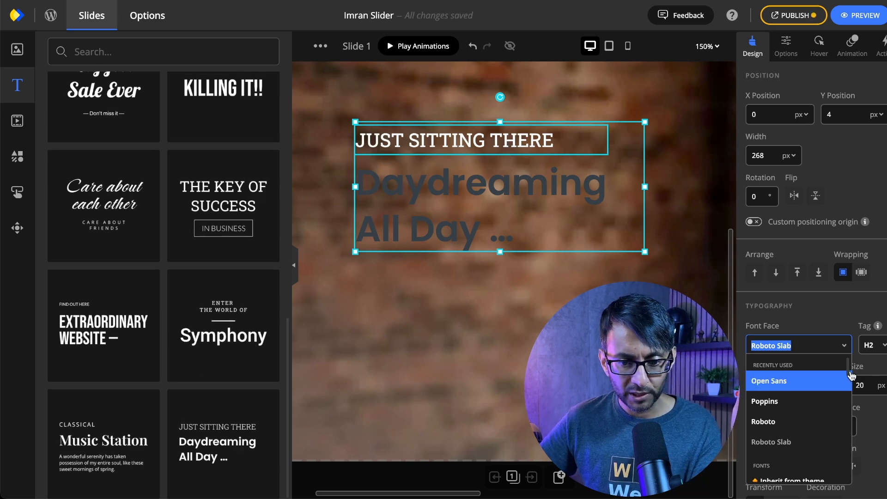
{"action": "left_click_drag", "start_coordinate": [848, 372], "coordinate": [850, 324]}
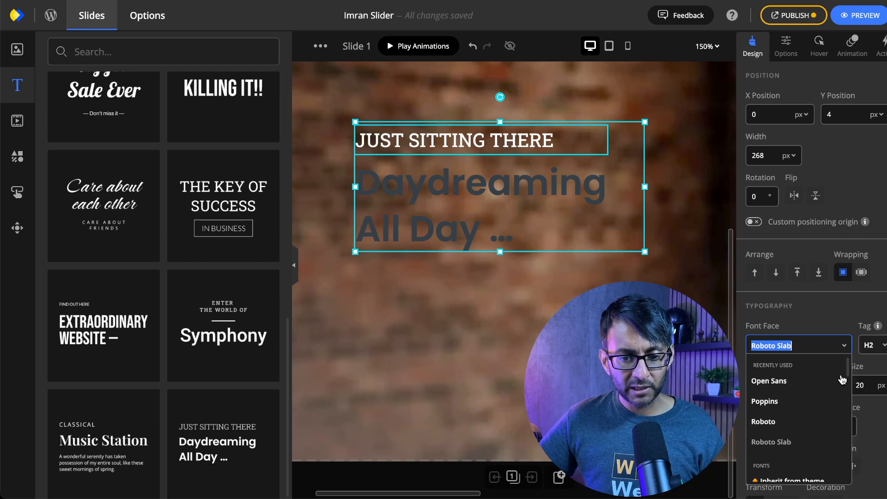
{"action": "scroll", "coordinate": [817, 413], "scroll_direction": "down", "scroll_amount": 1}
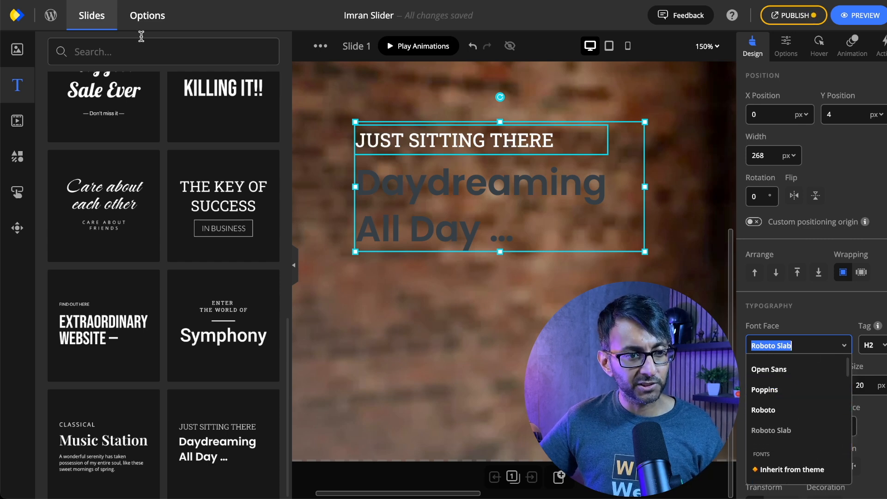
Step: Examine the slider-wide General settings for layout and content sizes, and the Advanced settings for class name and custom styles
{"action": "left_click", "coordinate": [147, 21]}
{"action": "left_click", "coordinate": [86, 180]}
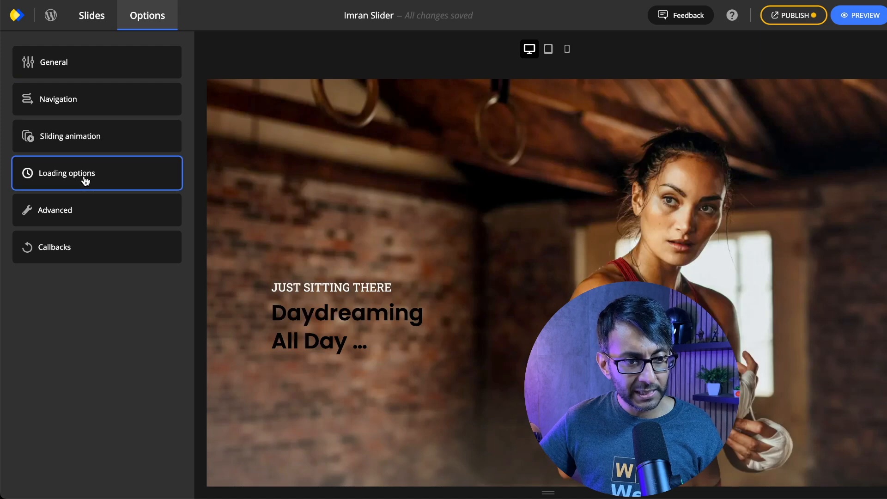
{"action": "left_click", "coordinate": [74, 60]}
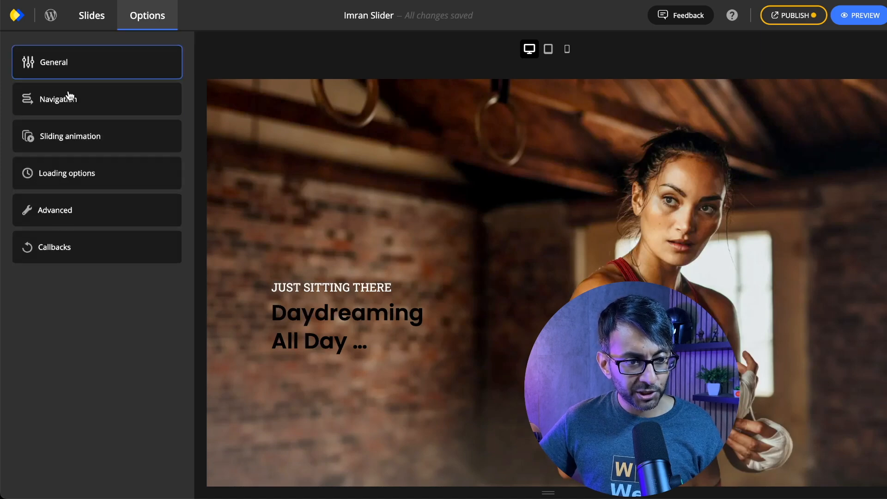
{"action": "left_click", "coordinate": [79, 65]}
{"action": "scroll", "coordinate": [109, 276], "scroll_direction": "down", "scroll_amount": 3}
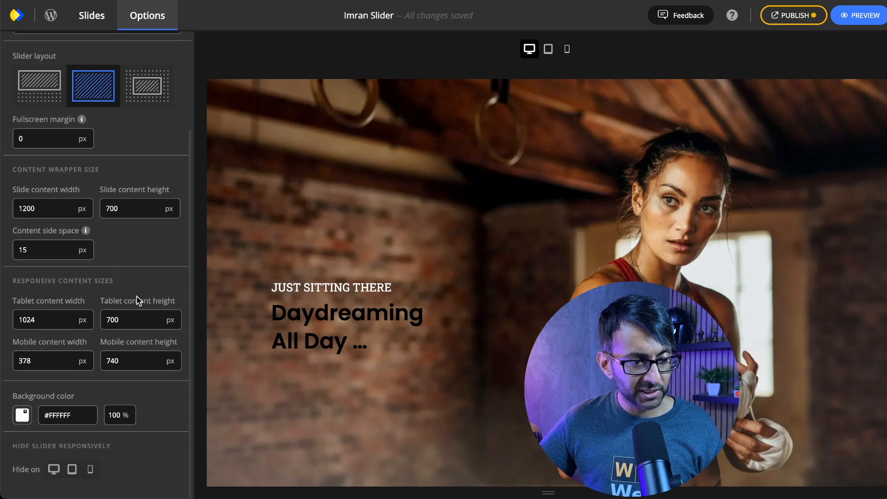
{"action": "scroll", "coordinate": [134, 298], "scroll_direction": "up", "scroll_amount": 3}
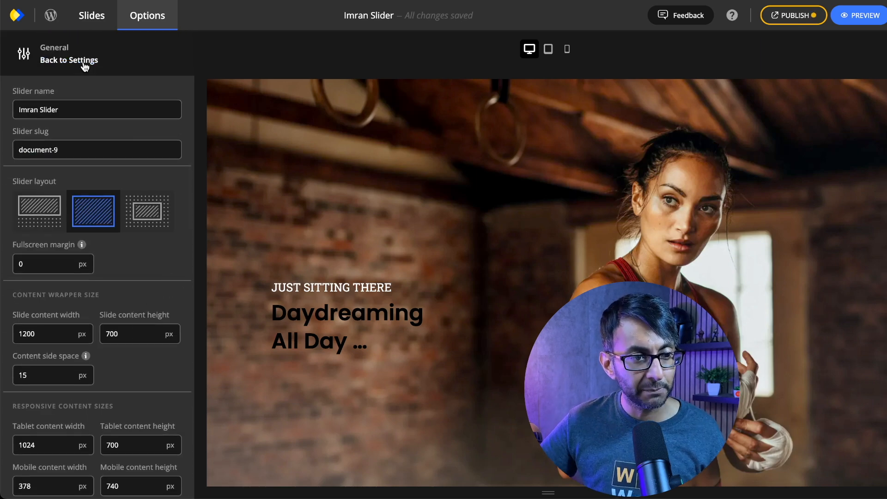
{"action": "left_click", "coordinate": [84, 65]}
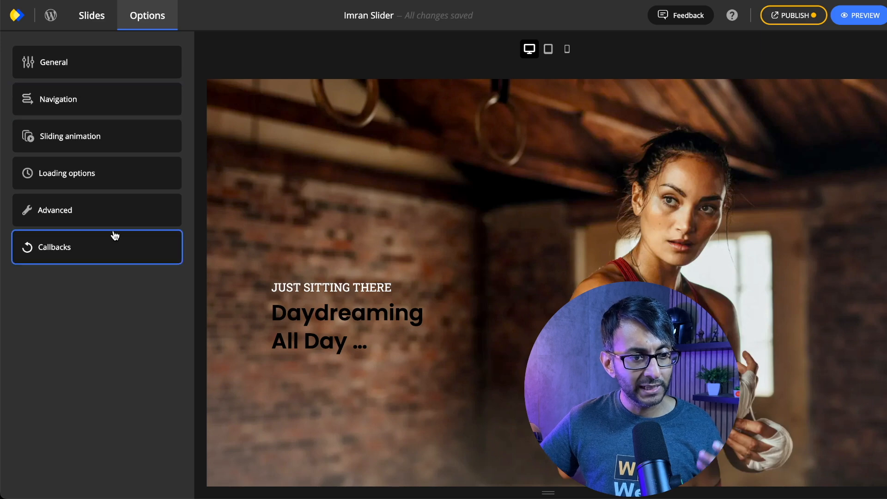
{"action": "left_click", "coordinate": [117, 220]}
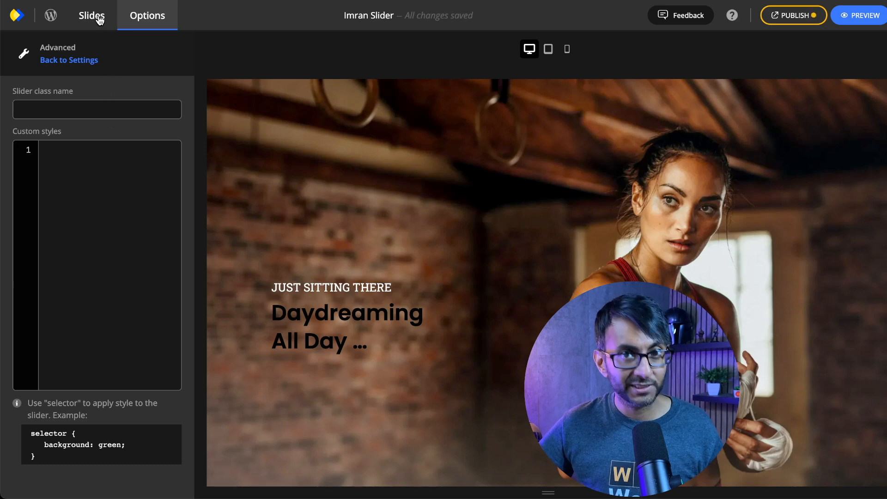
Step: Return to editing the slide and set the font face of the "JUST SITTING THERE" line to Lato
{"action": "left_click", "coordinate": [99, 19]}
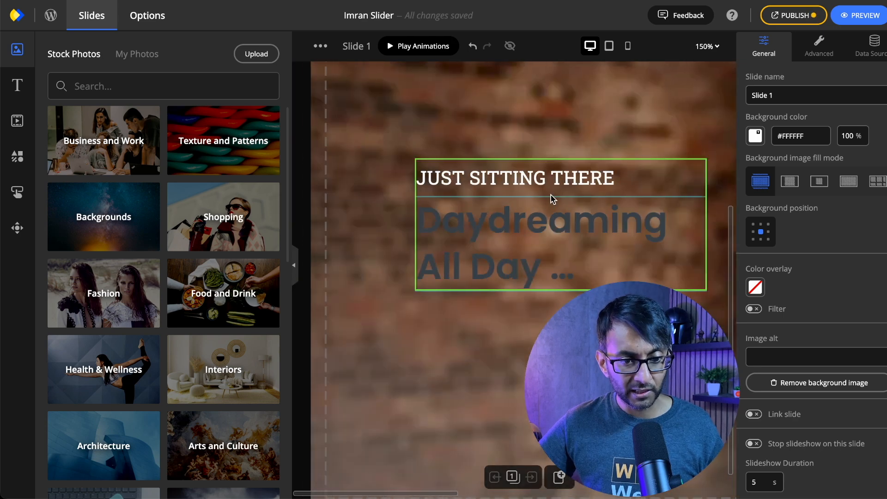
{"action": "left_click", "coordinate": [552, 197]}
{"action": "left_click", "coordinate": [786, 344]}
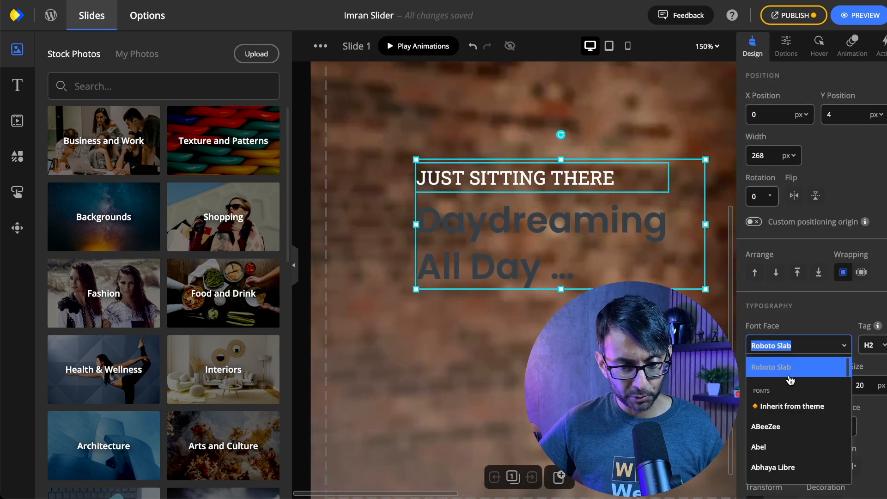
{"action": "type", "text": "lato"}
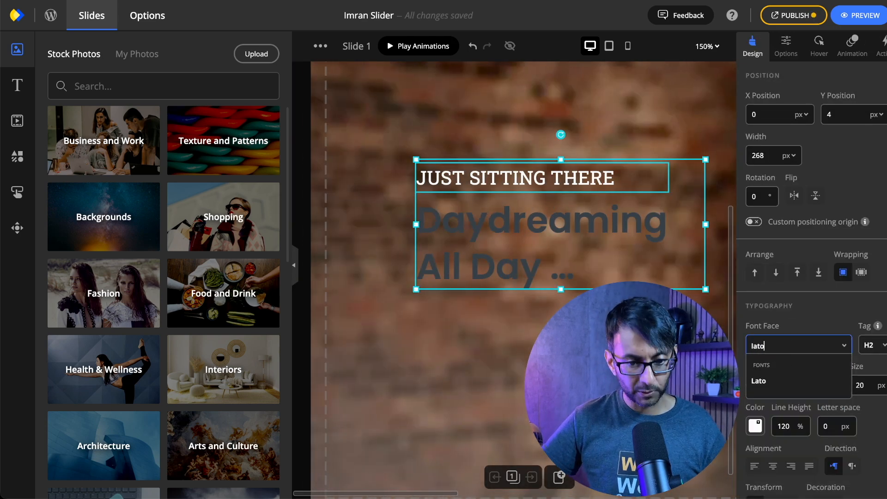
{"action": "left_click", "coordinate": [765, 381]}
Step: Set the text color of the "Daydreaming All Day ..." heading in the group to white
{"action": "left_click", "coordinate": [608, 252]}
{"action": "left_click_drag", "start_coordinate": [576, 275], "coordinate": [424, 226]}
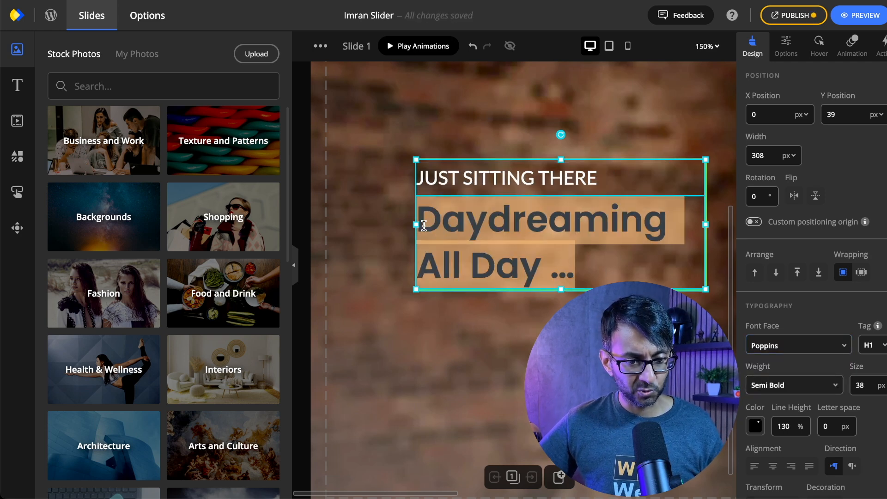
{"action": "left_click", "coordinate": [790, 347]}
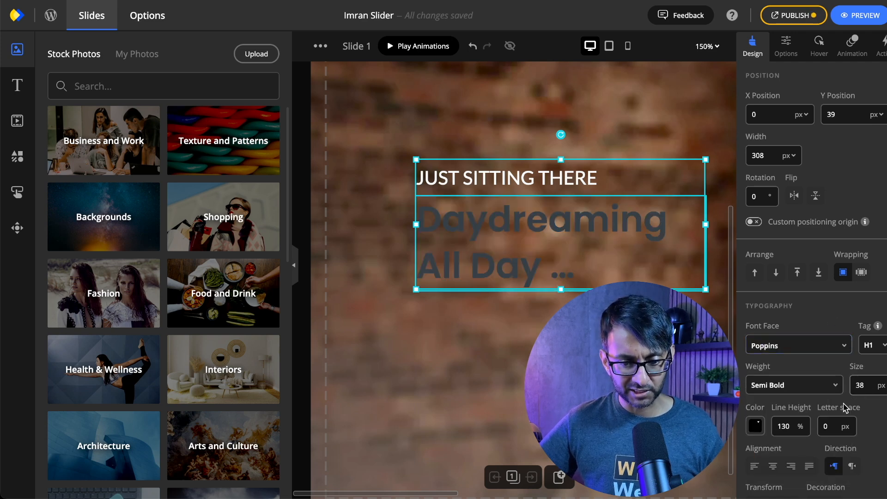
{"action": "left_click", "coordinate": [756, 425]}
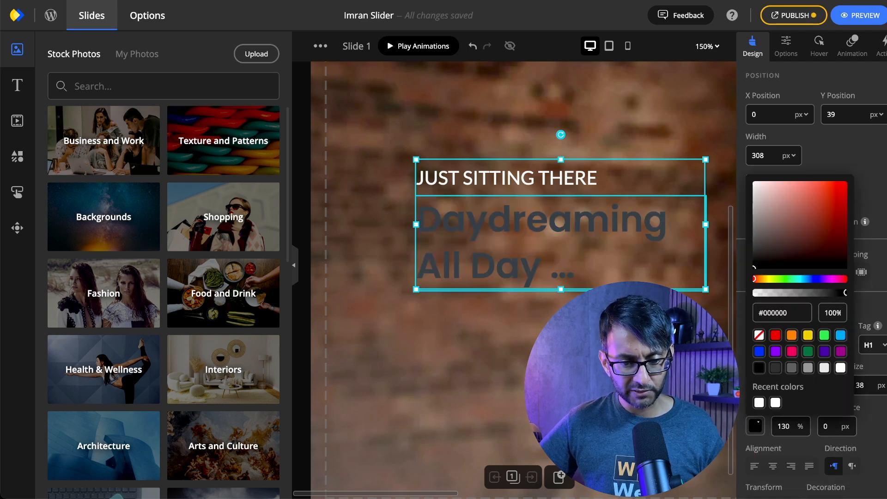
{"action": "left_click", "coordinate": [840, 367]}
Step: Set the "Daydreaming All Day ..." heading's font size to 40 px and its Y position to 40 px
{"action": "left_click", "coordinate": [866, 388]}
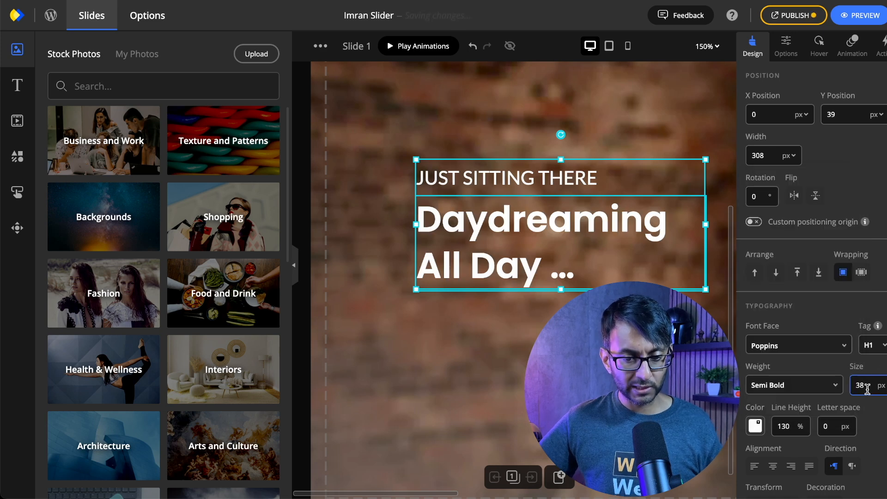
{"action": "key", "text": "BackSpace"}
{"action": "key", "text": "BackSpace"}
{"action": "type", "text": "40"}
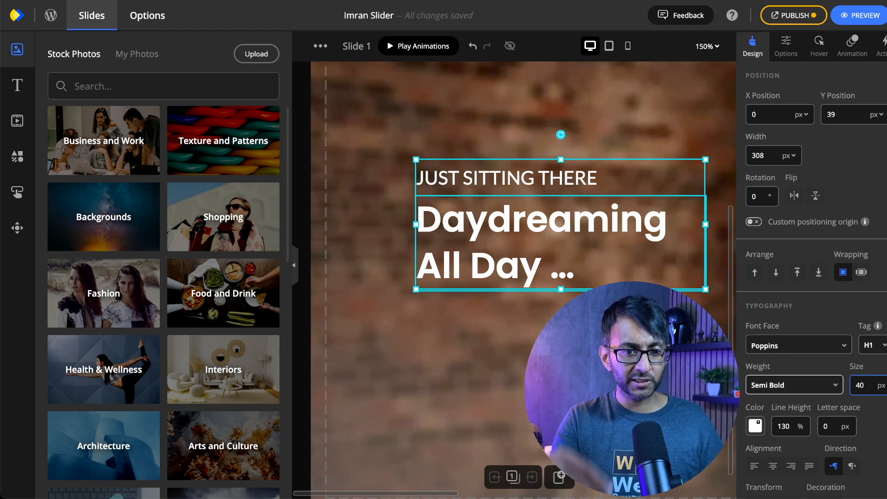
{"action": "key", "text": "Return"}
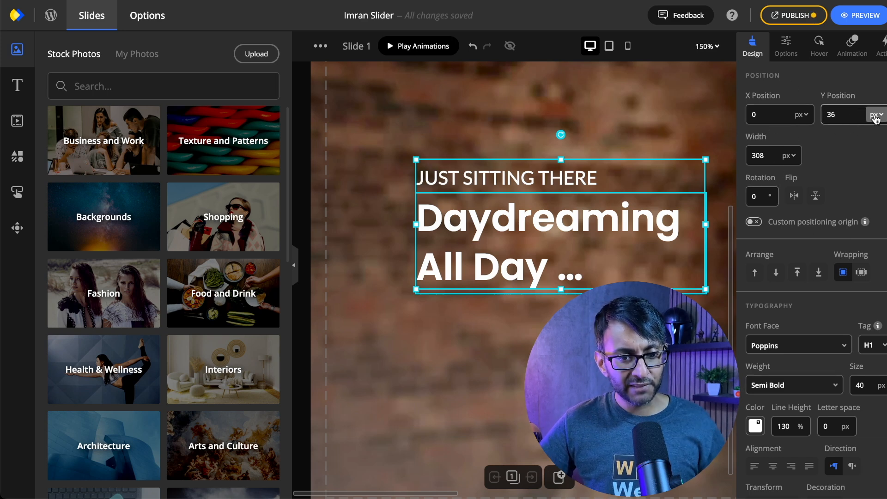
{"action": "double_click", "coordinate": [829, 114]}
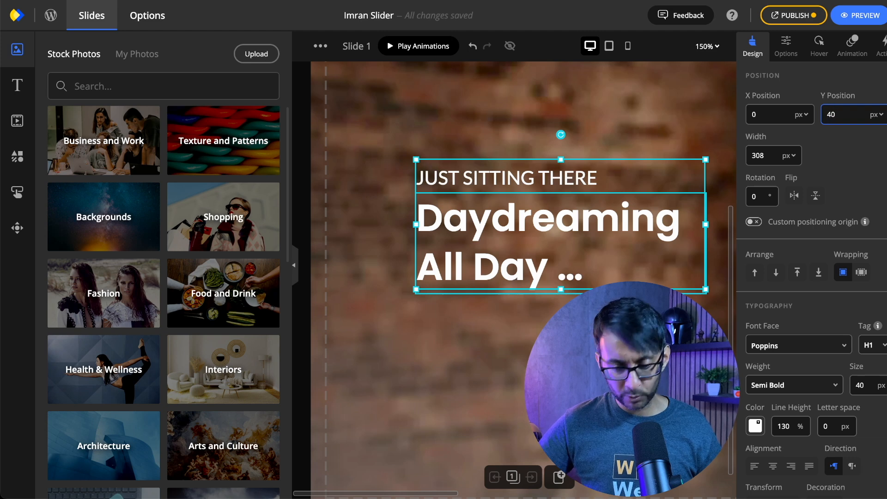
{"action": "key", "text": "Return"}
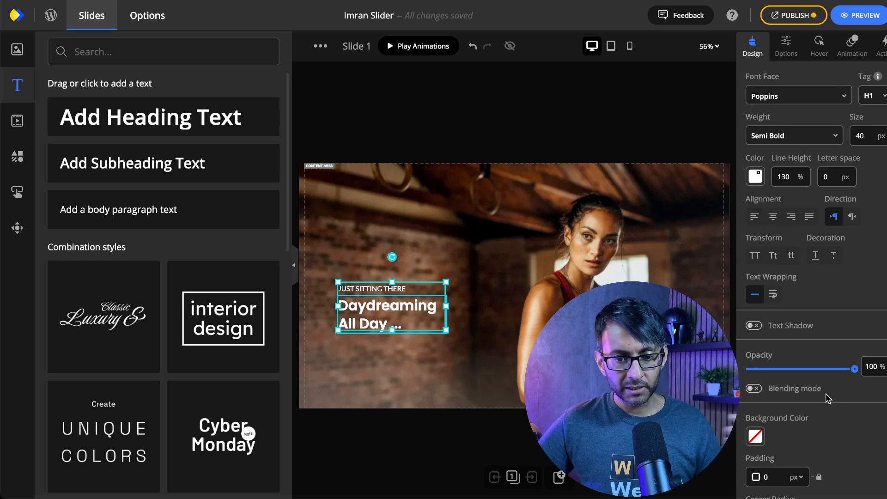
Step: Try a text shadow on the "Daydreaming All Day ..." heading, and switch it off again
{"action": "left_click", "coordinate": [756, 327]}
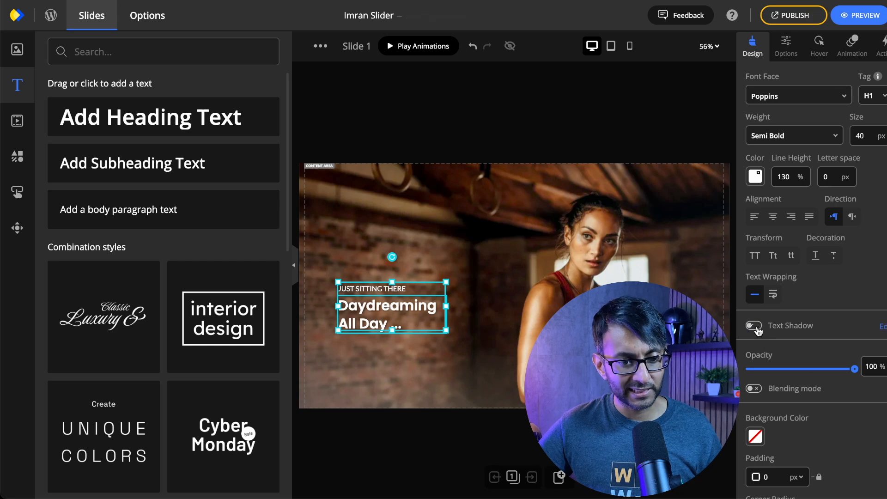
{"action": "left_click", "coordinate": [753, 326]}
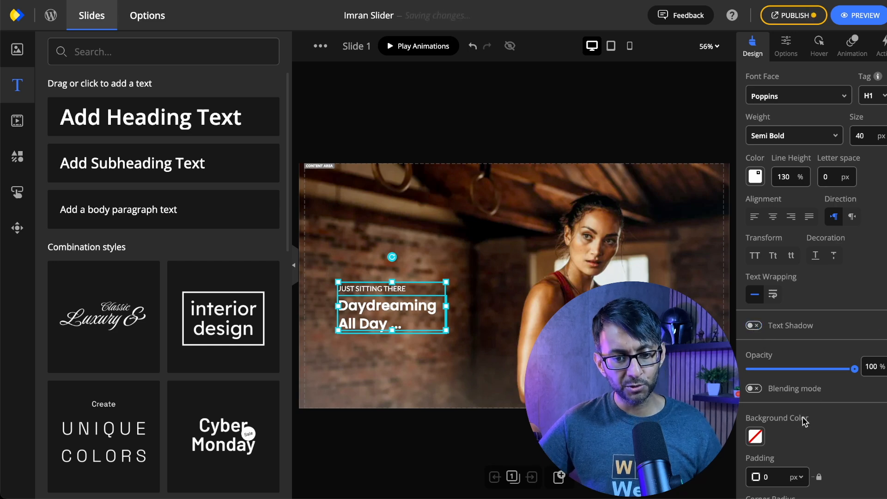
{"action": "scroll", "coordinate": [803, 420], "scroll_direction": "down", "scroll_amount": 3}
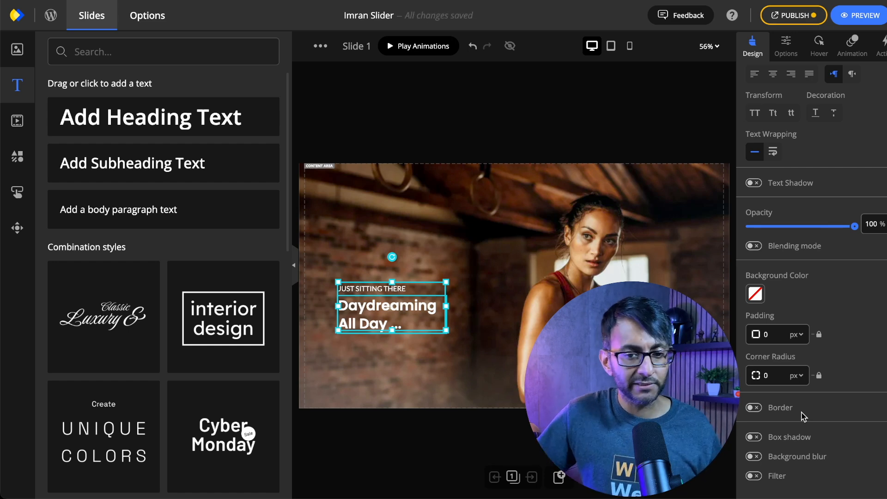
Step: Enable the hover state for the "Daydreaming All Day ..." heading and set its hover text color to yellow, #FFE000
{"action": "left_click", "coordinate": [786, 46]}
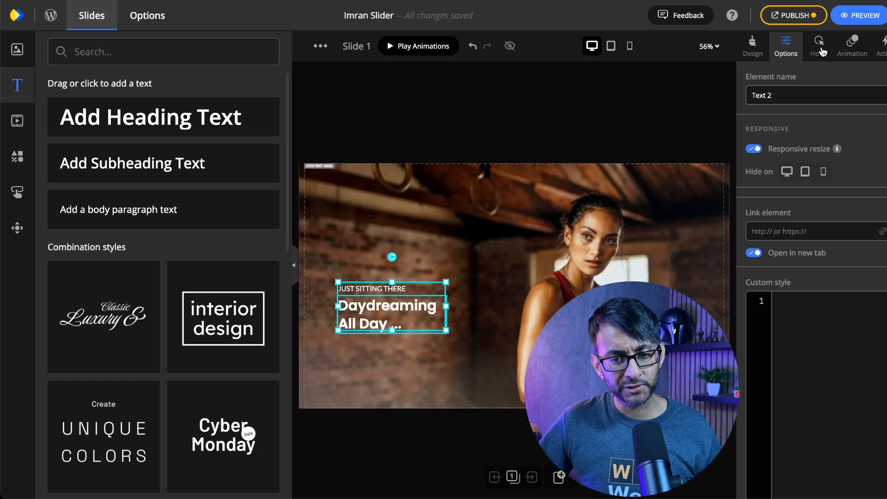
{"action": "left_click", "coordinate": [820, 46]}
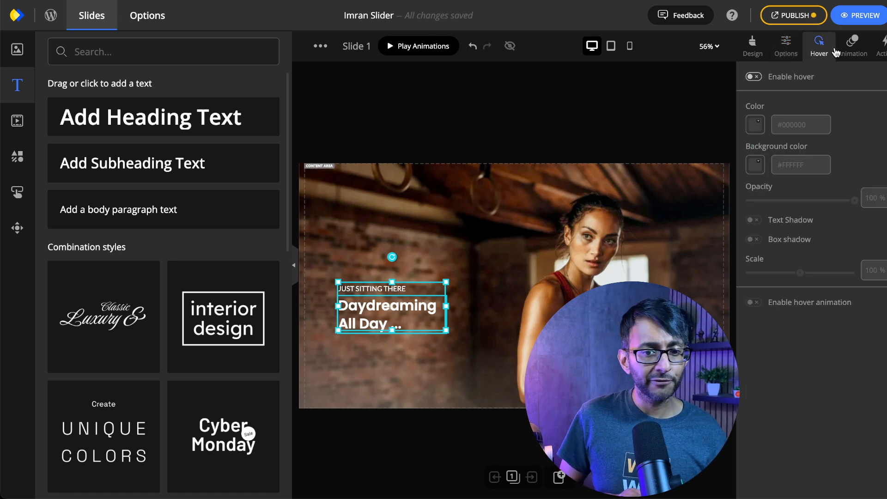
{"action": "left_click", "coordinate": [773, 79]}
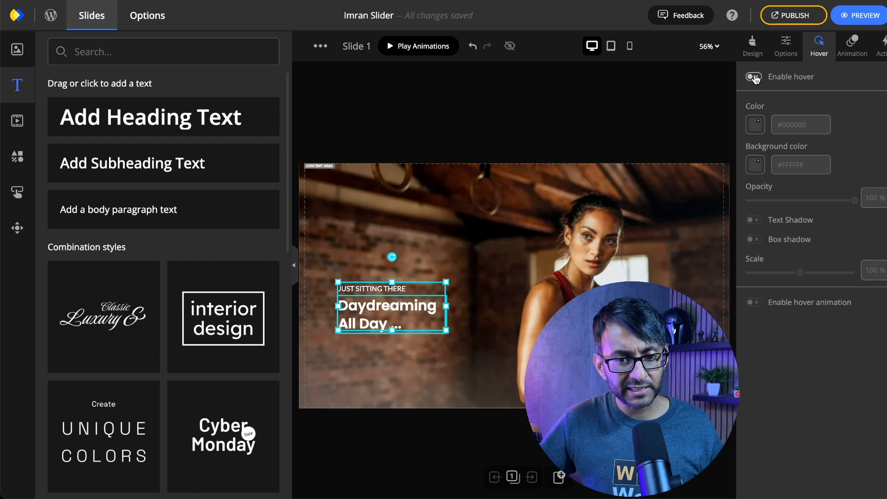
{"action": "left_click", "coordinate": [755, 124]}
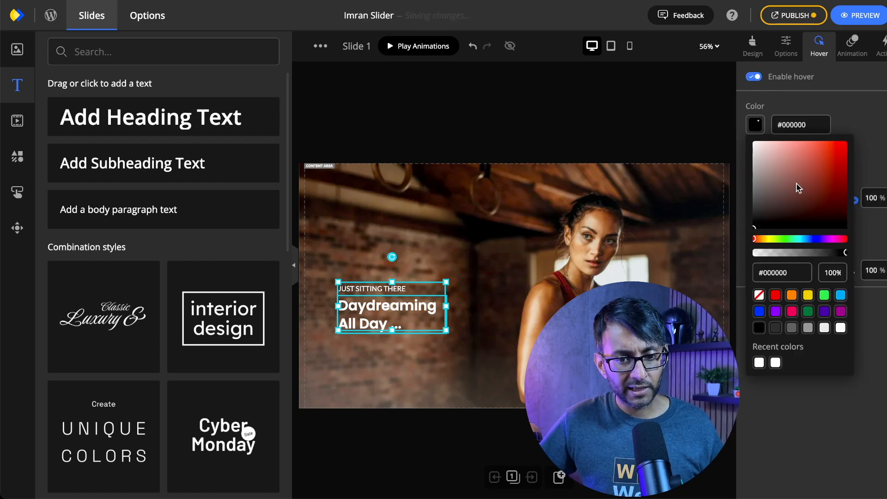
{"action": "left_click", "coordinate": [809, 296]}
{"action": "left_click_drag", "start_coordinate": [814, 224], "coordinate": [852, 133]}
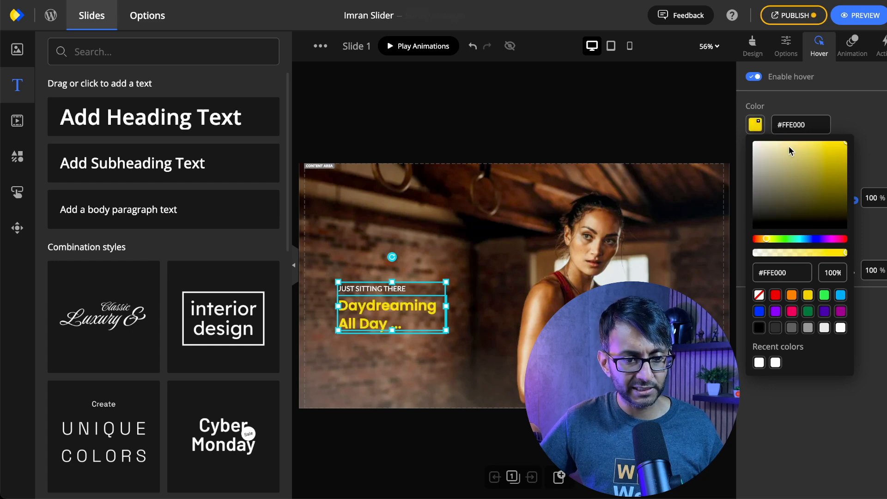
{"action": "left_click", "coordinate": [532, 193]}
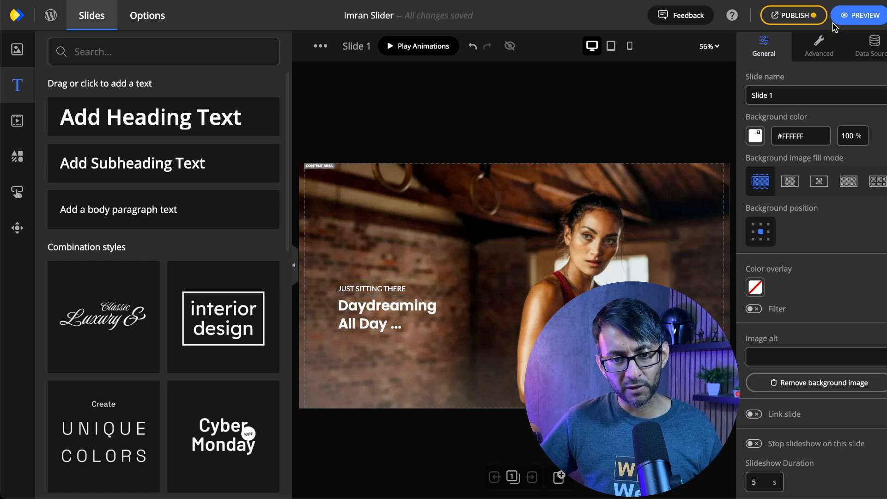
Step: Publish the slider changes, check the slide in the preview, and return to the editor
{"action": "left_click", "coordinate": [794, 16]}
{"action": "left_click", "coordinate": [759, 87]}
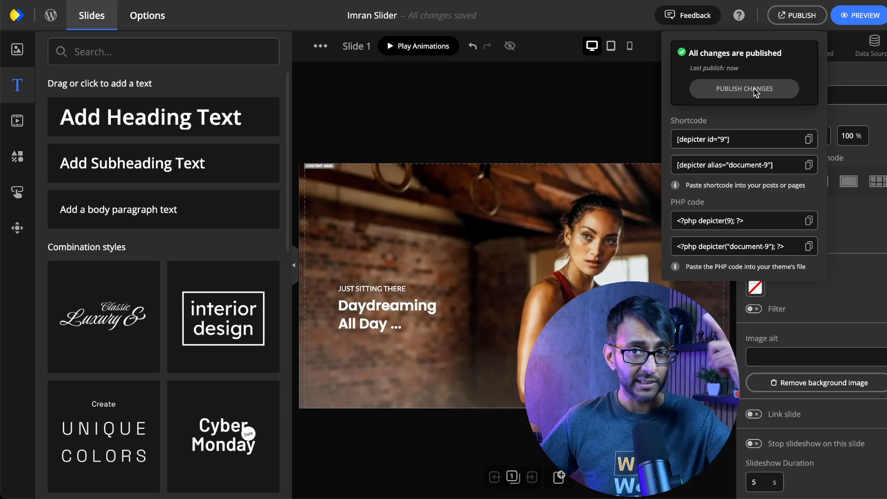
{"action": "left_click", "coordinate": [869, 19]}
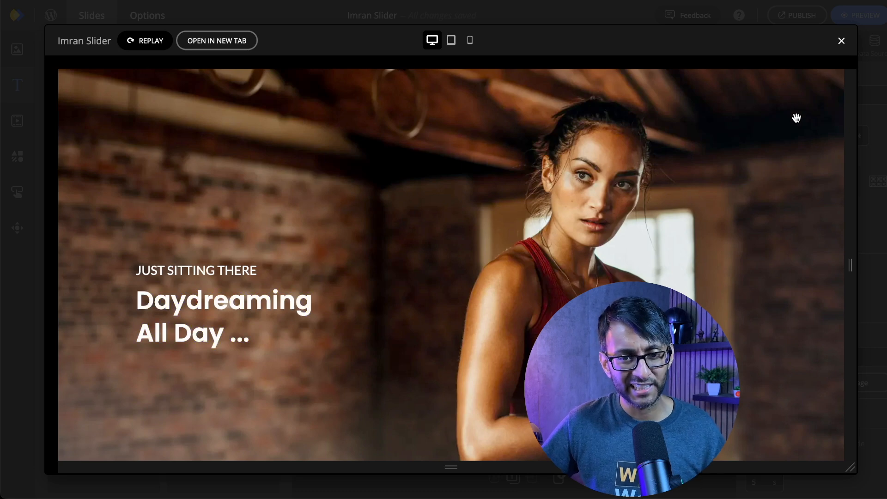
{"action": "left_click", "coordinate": [841, 41]}
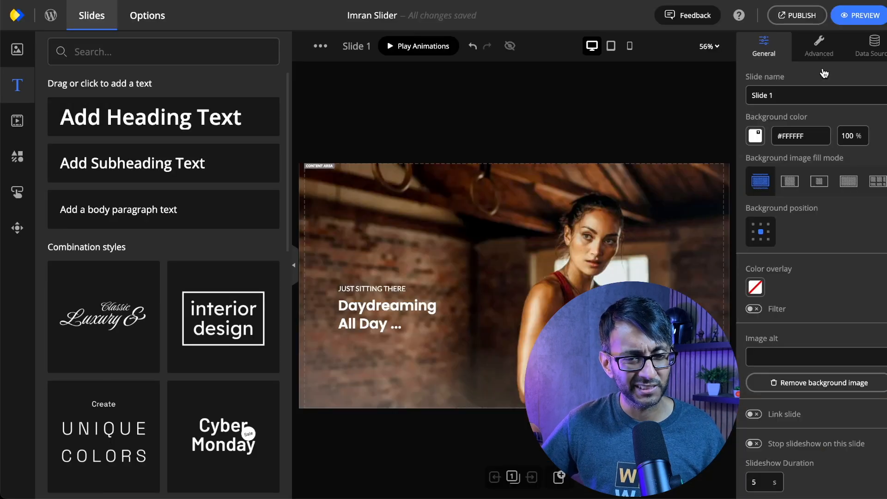
Step: Select the whole text group on the slide and apply the Fade In entrance animation to it
{"action": "left_click", "coordinate": [388, 309]}
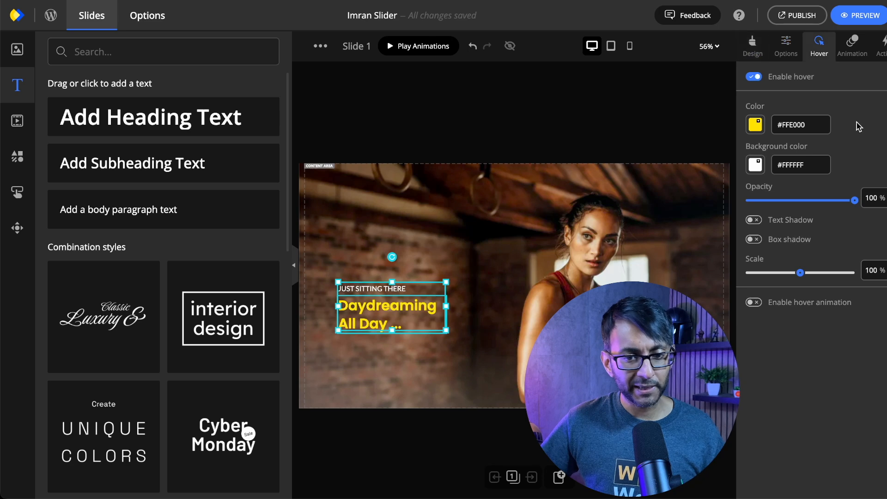
{"action": "left_click", "coordinate": [426, 282]}
{"action": "left_click", "coordinate": [425, 285]}
{"action": "left_click", "coordinate": [424, 285]}
{"action": "left_click", "coordinate": [424, 286]}
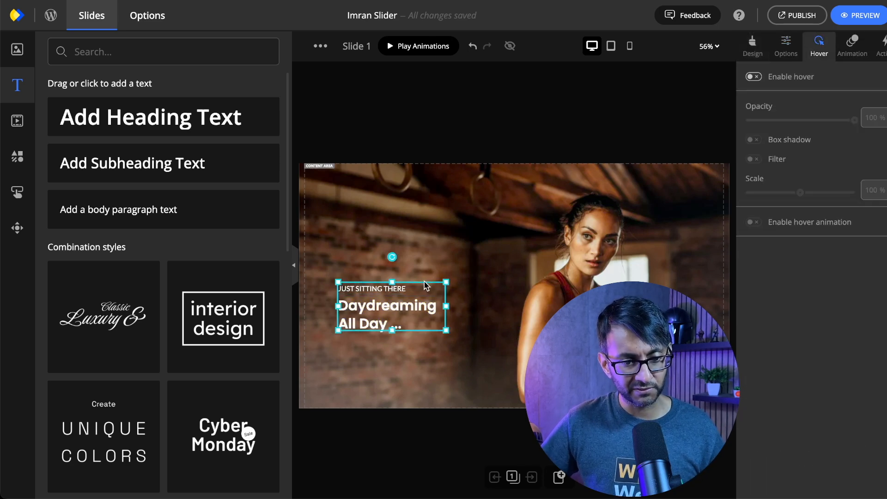
{"action": "left_click", "coordinate": [861, 52]}
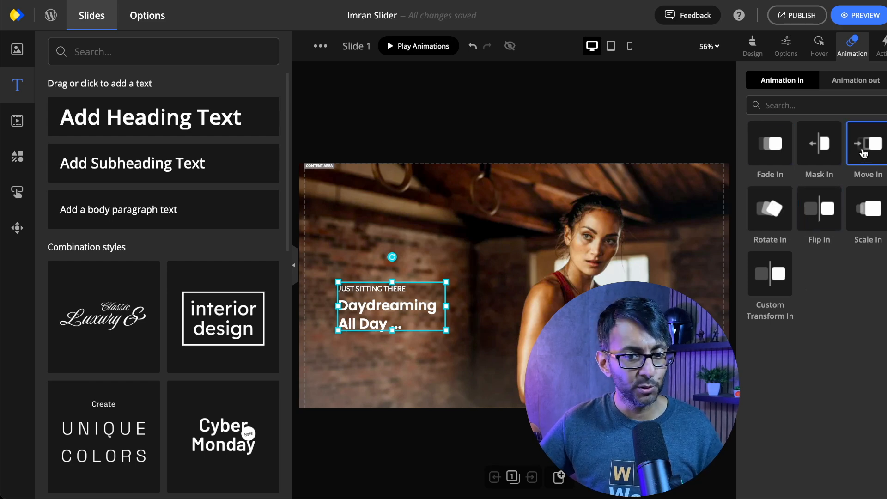
{"action": "left_click", "coordinate": [776, 150]}
{"action": "mouse_move", "coordinate": [808, 138]}
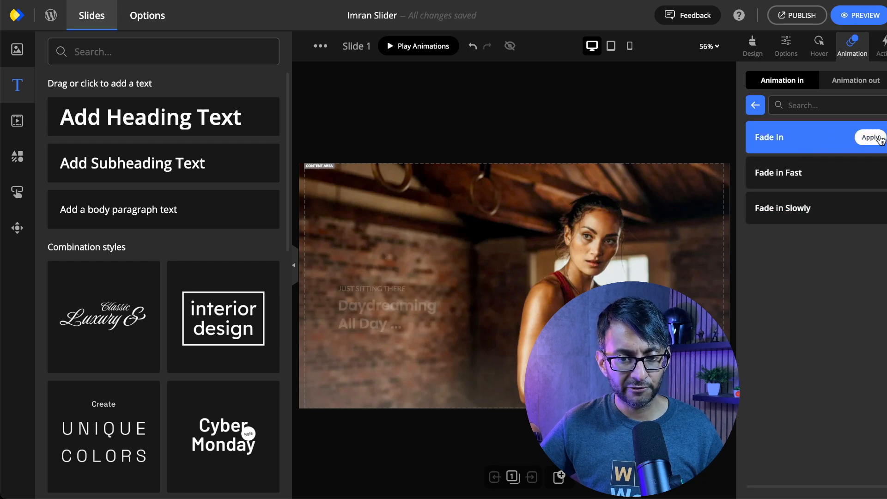
{"action": "left_click", "coordinate": [778, 140]}
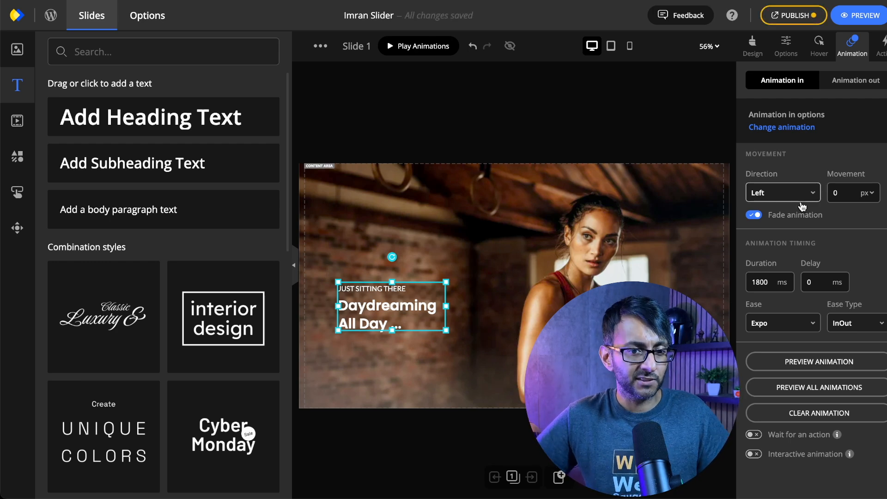
Step: Try the Top direction for the text group's entrance animation, switch it back to Left, and preview the animation
{"action": "left_click", "coordinate": [795, 197]}
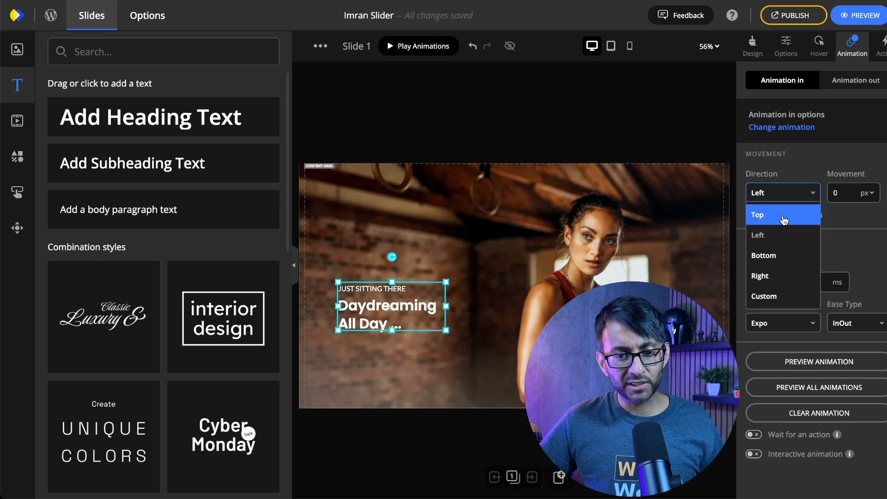
{"action": "left_click", "coordinate": [785, 216]}
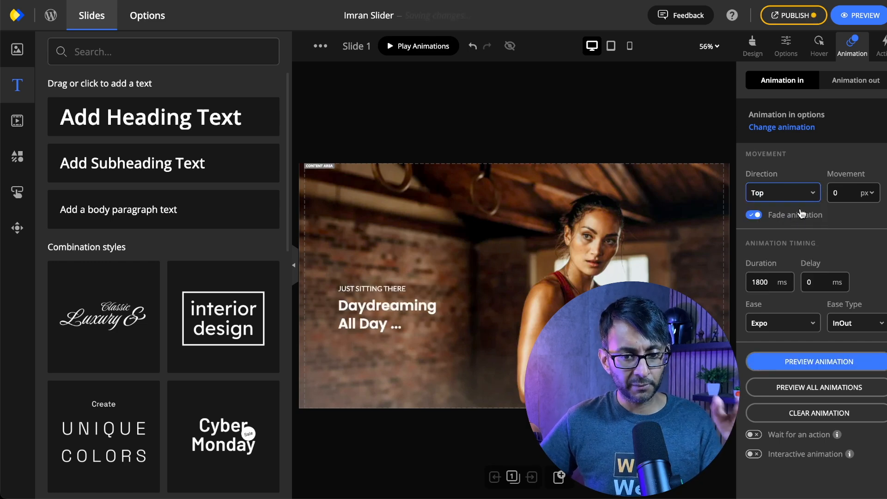
{"action": "left_click", "coordinate": [789, 199]}
{"action": "left_click", "coordinate": [770, 234]}
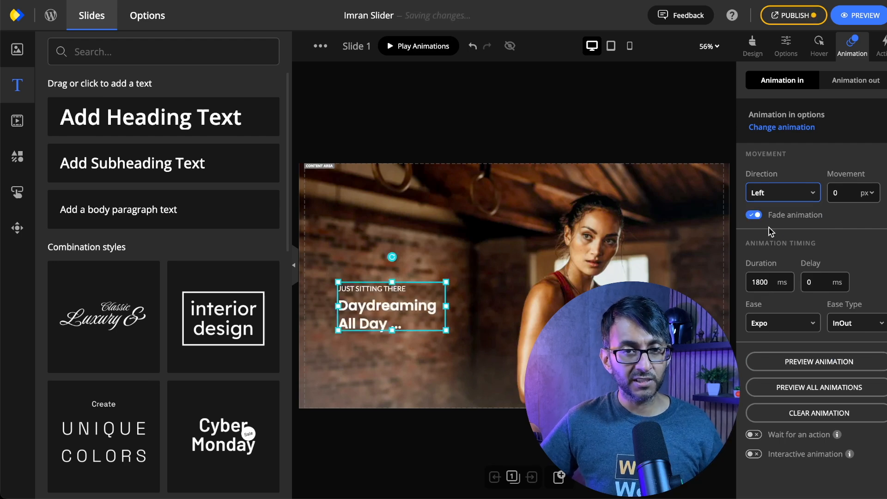
{"action": "left_click", "coordinate": [838, 363]}
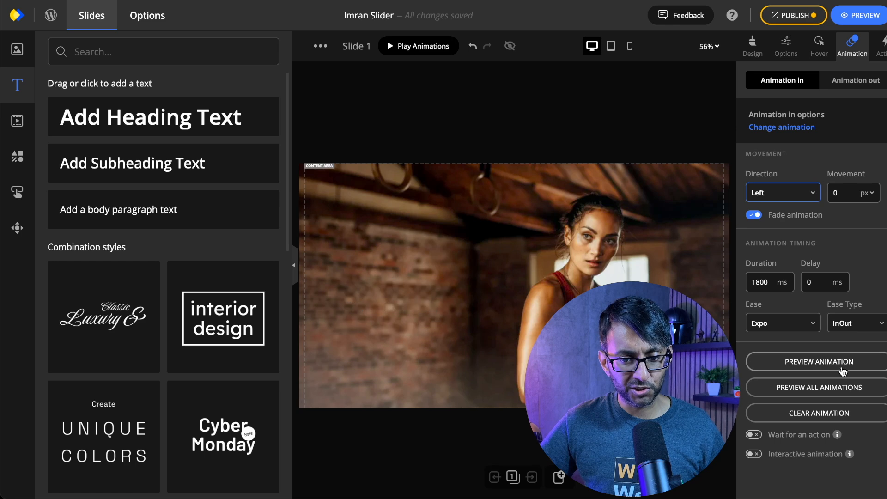
Step: Look over the exit animation presets and the action settings available for the text group
{"action": "left_click", "coordinate": [863, 87]}
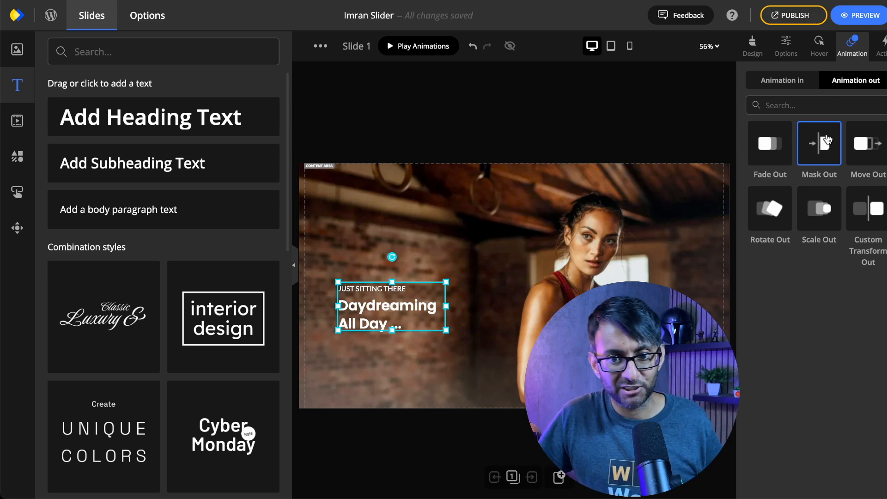
{"action": "left_click", "coordinate": [880, 46]}
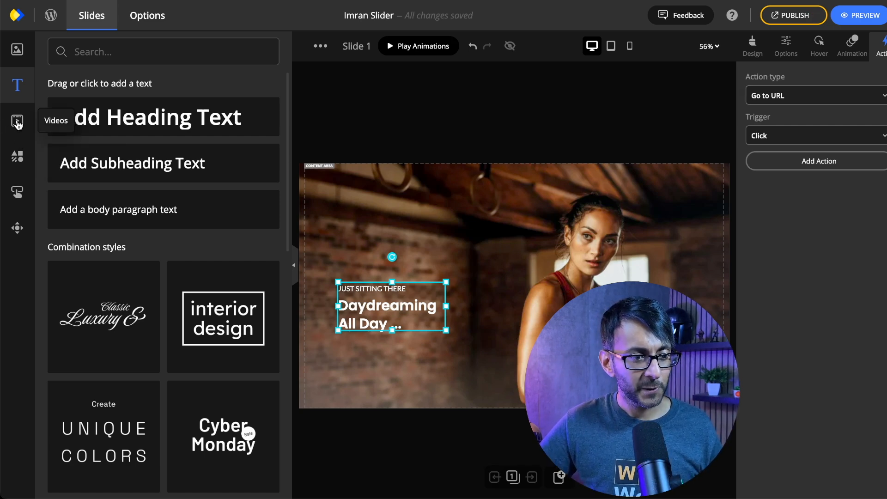
Step: Add an outlined circle shape to the slide and set its width and height to 250 px
{"action": "left_click", "coordinate": [19, 160]}
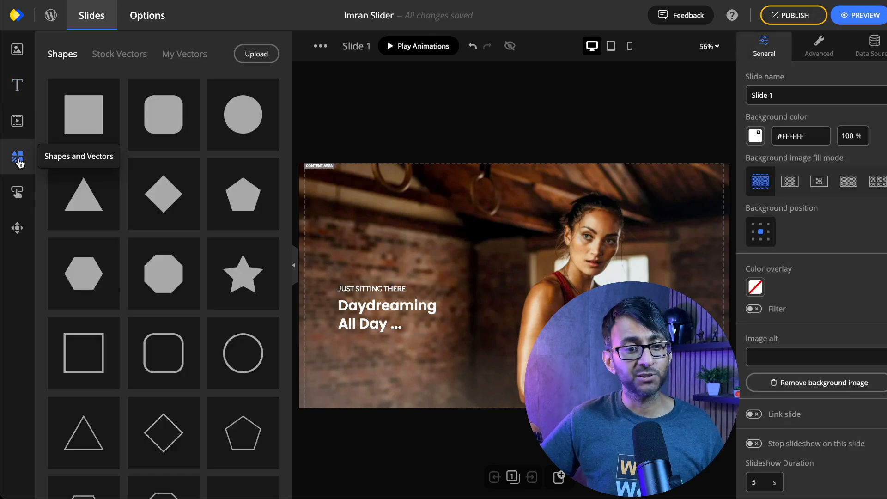
{"action": "left_click", "coordinate": [245, 363]}
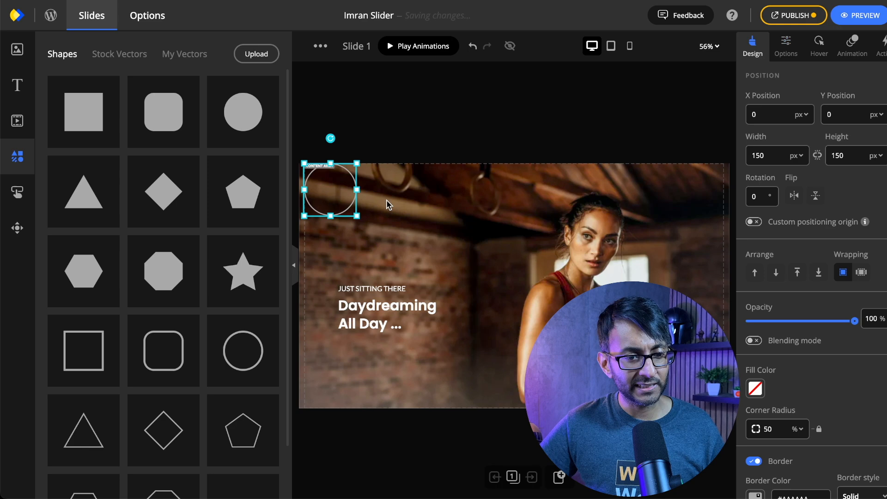
{"action": "left_click_drag", "start_coordinate": [358, 217], "coordinate": [394, 255]}
{"action": "left_click_drag", "start_coordinate": [770, 158], "coordinate": [733, 158]}
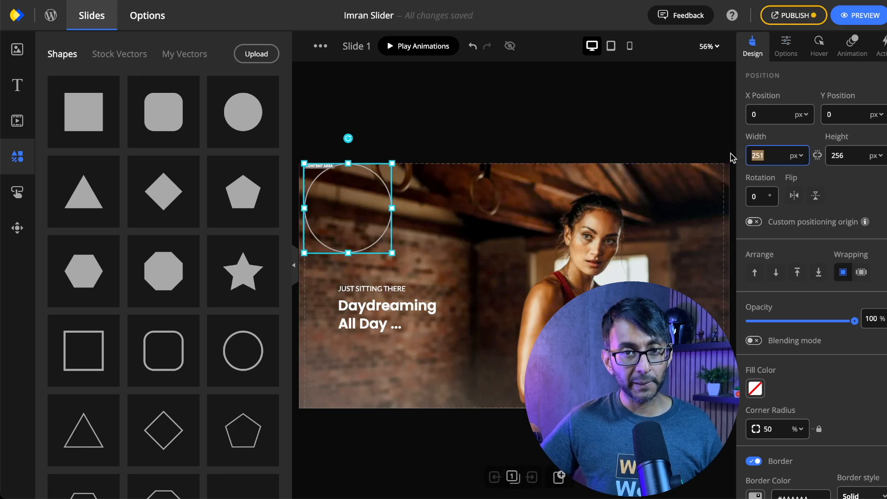
{"action": "type", "text": "250"}
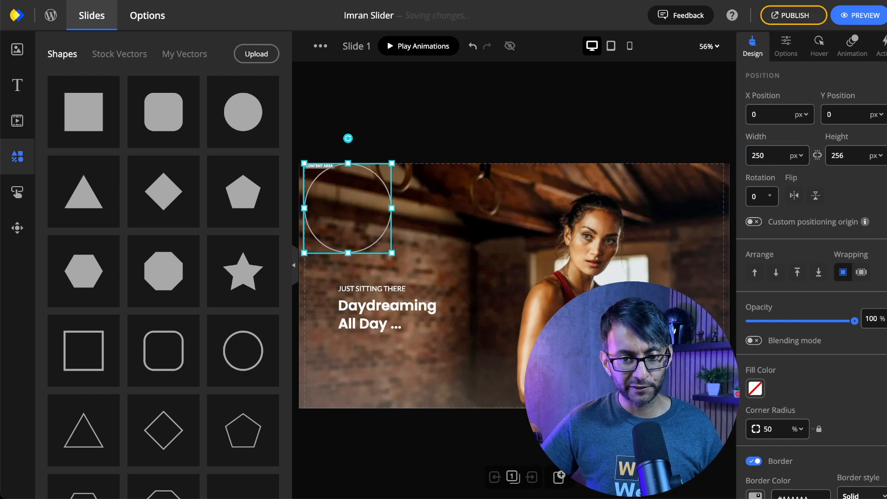
{"action": "key", "text": "Tab"}
{"action": "type", "text": "250"}
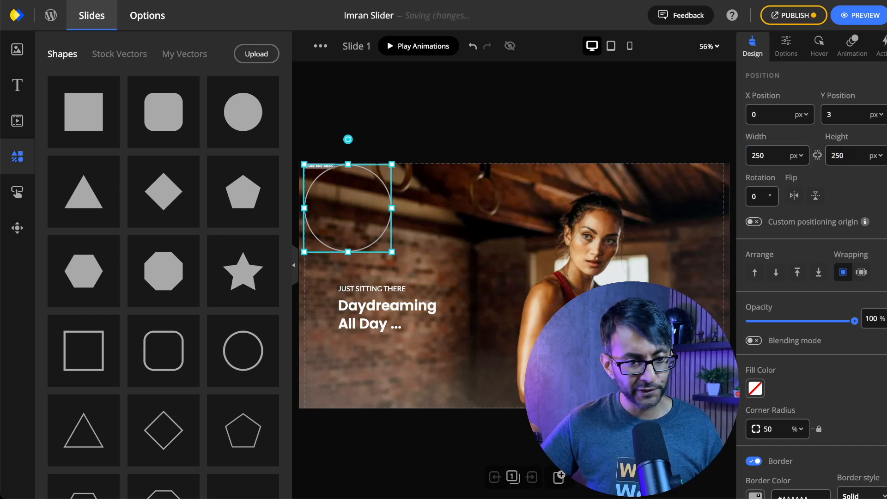
Step: Add the solid blue square-cornered button, undo its accidental enlargement, and place it below the "Daydreaming All Day ..." heading
{"action": "left_click", "coordinate": [17, 191]}
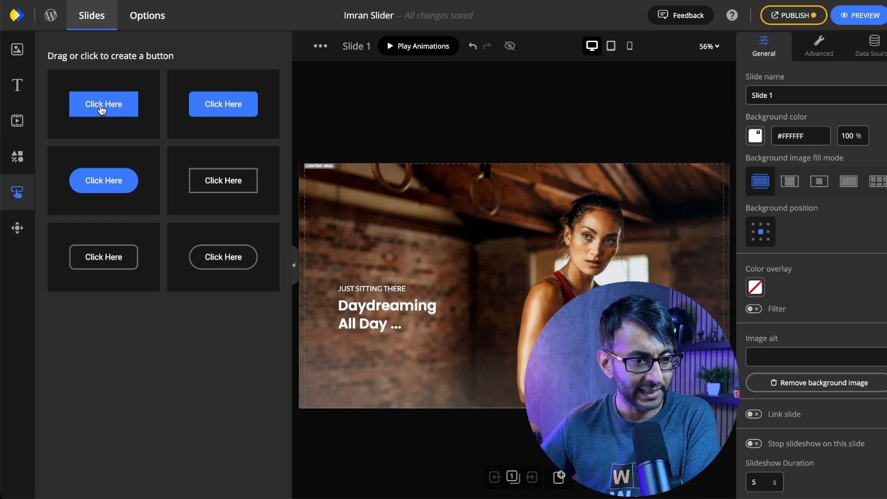
{"action": "left_click_drag", "start_coordinate": [102, 109], "coordinate": [491, 265]}
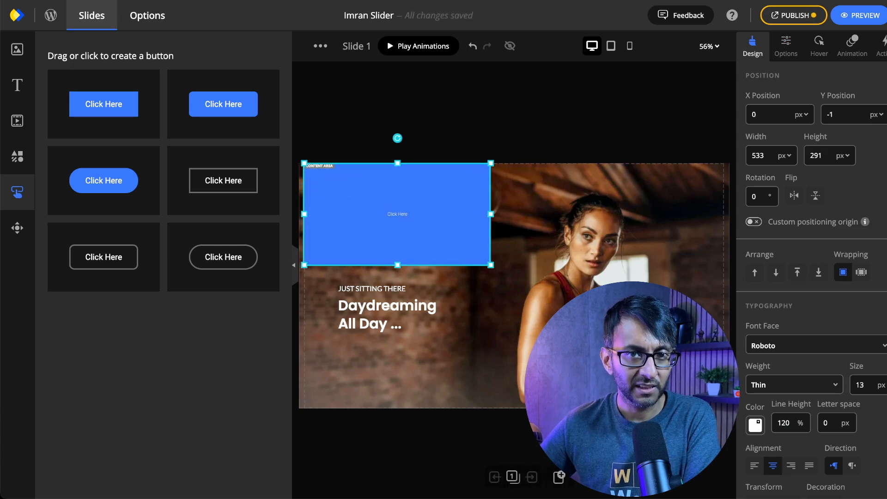
{"action": "key", "text": "ctrl+z"}
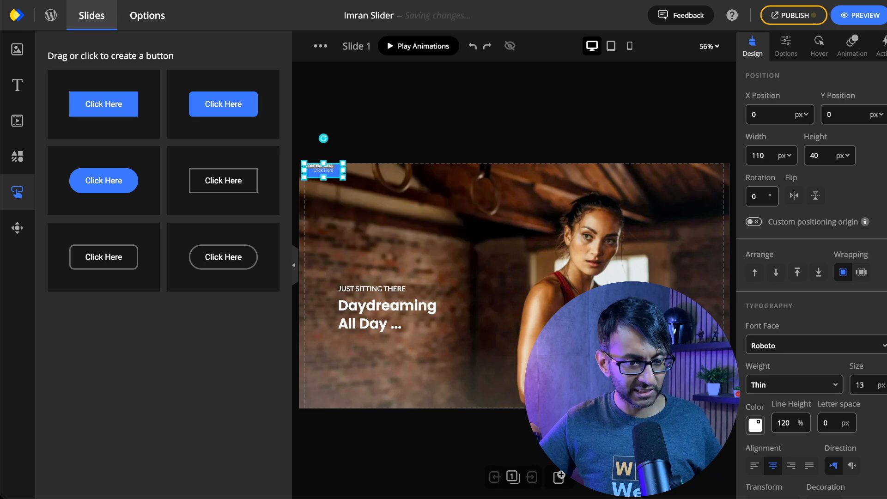
{"action": "left_click_drag", "start_coordinate": [324, 175], "coordinate": [358, 358]}
Step: Align the button with the text's left edge and move it closer to the heading, at X 97 px and Y 517 px
{"action": "left_click", "coordinate": [709, 46]}
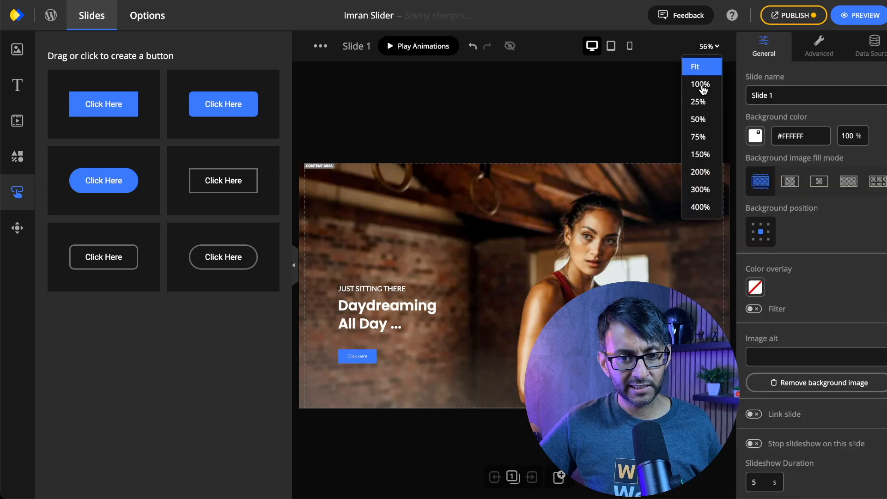
{"action": "left_click", "coordinate": [710, 150]}
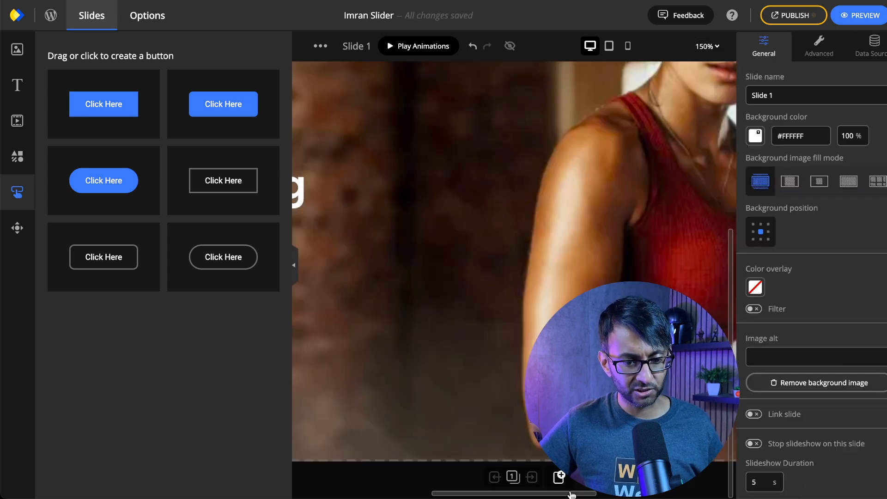
{"action": "left_click_drag", "start_coordinate": [571, 494], "coordinate": [443, 494]}
{"action": "mouse_move", "coordinate": [410, 328]}
{"action": "left_mouse_down"}
{"action": "mouse_move", "coordinate": [419, 326]}
{"action": "mouse_move", "coordinate": [410, 325]}
{"action": "left_mouse_up"}
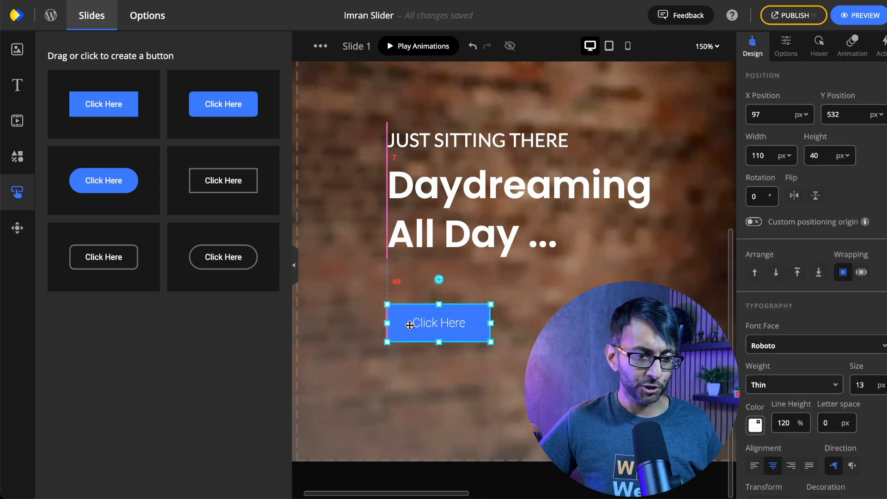
{"action": "left_click_drag", "start_coordinate": [410, 325], "coordinate": [410, 313]}
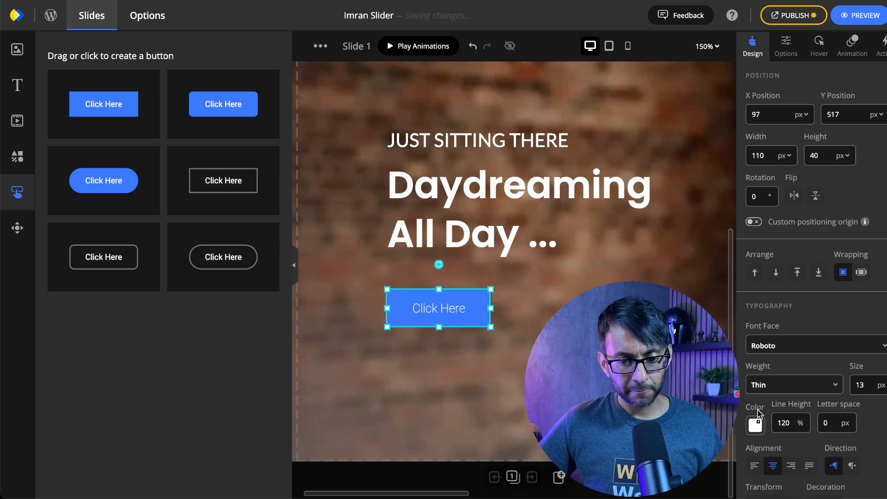
{"action": "left_click", "coordinate": [431, 308]}
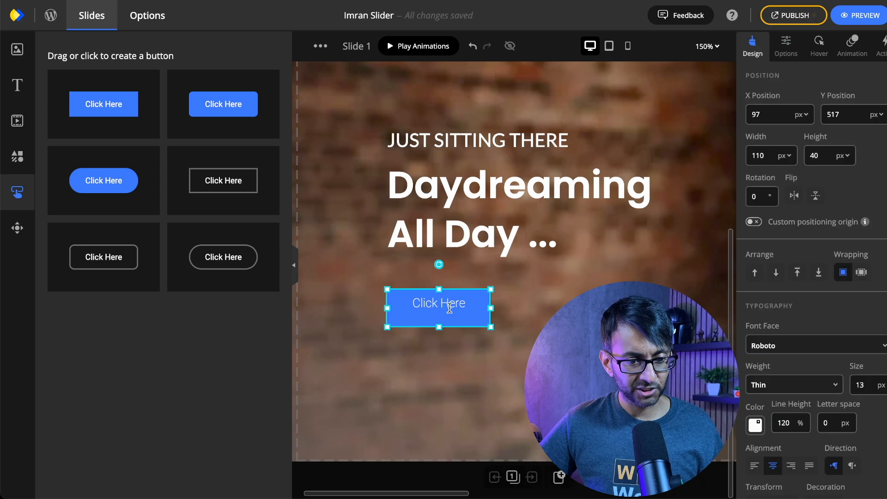
{"action": "key", "text": "BackSpace"}
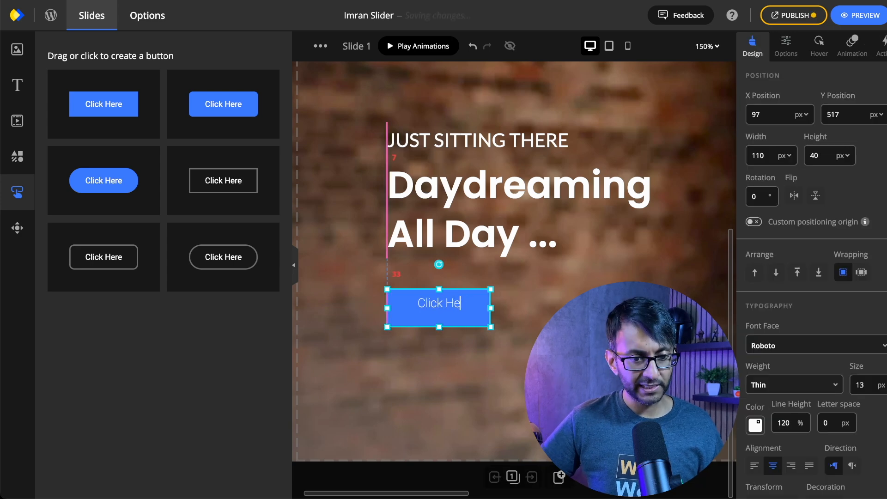
{"action": "type", "text": "e"}
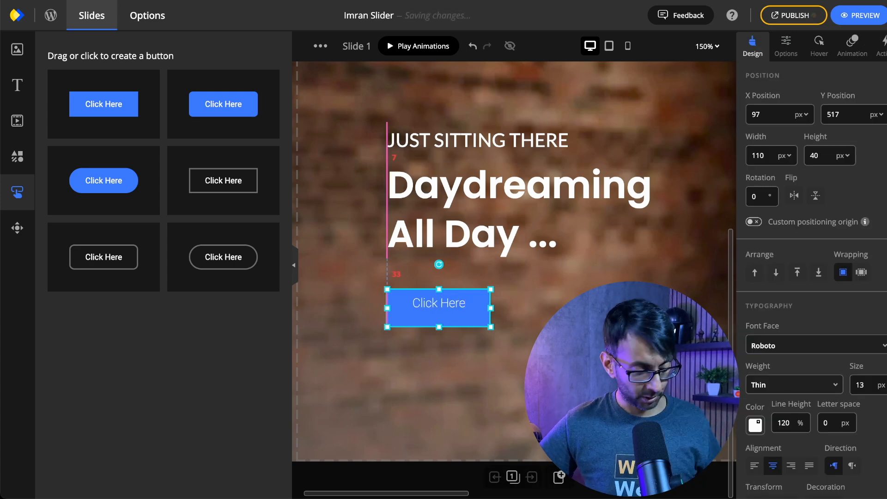
{"action": "key", "text": "ctrl+a"}
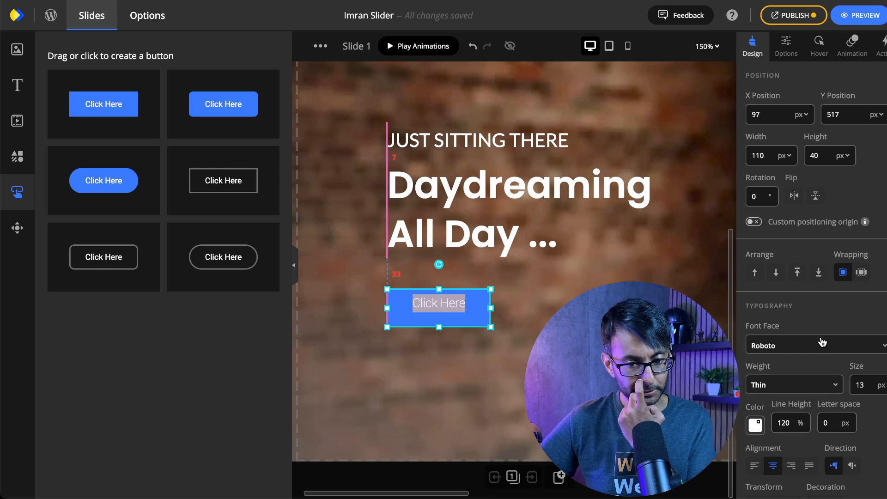
Step: Style the button label with an 18 px font size, Medium weight and 1 px letter spacing
{"action": "left_click", "coordinate": [853, 386]}
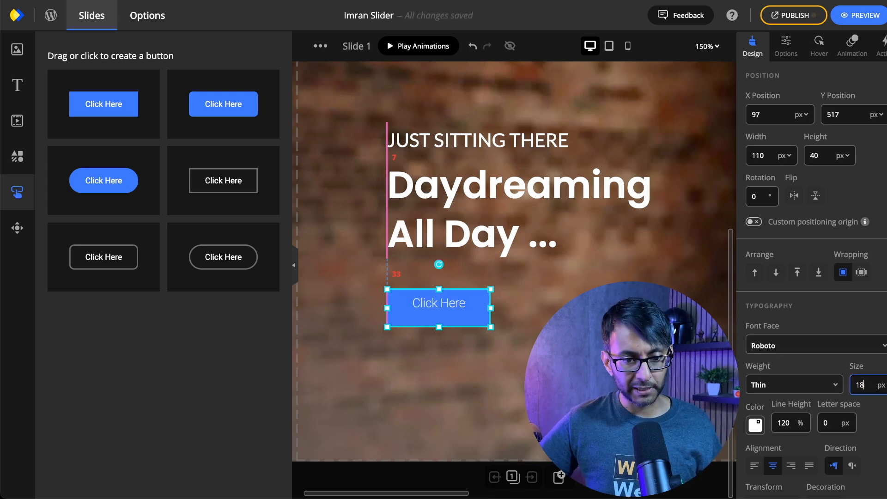
{"action": "type", "text": "18"}
{"action": "left_click", "coordinate": [790, 385]}
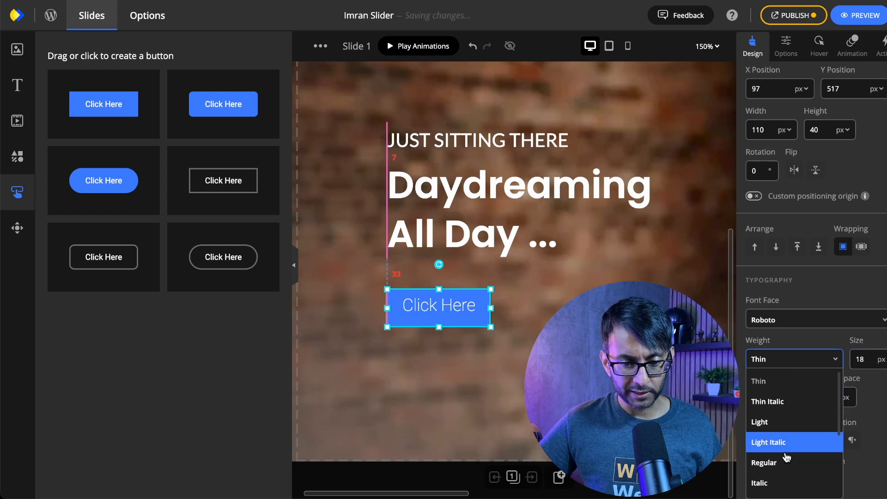
{"action": "scroll", "coordinate": [785, 462], "scroll_direction": "down", "scroll_amount": 3}
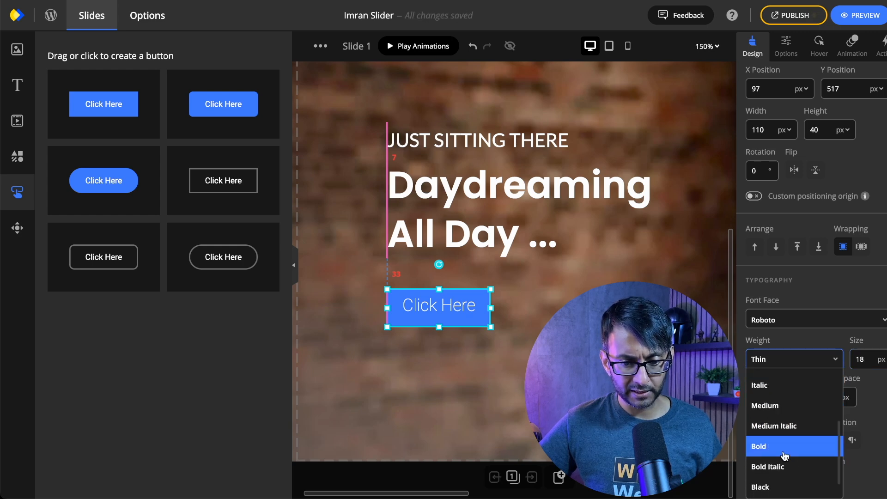
{"action": "left_click", "coordinate": [789, 406]}
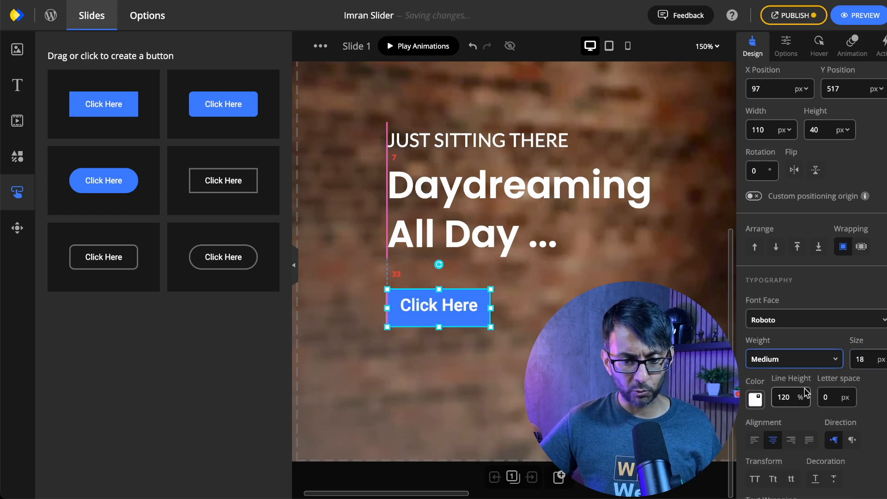
{"action": "left_click", "coordinate": [827, 397]}
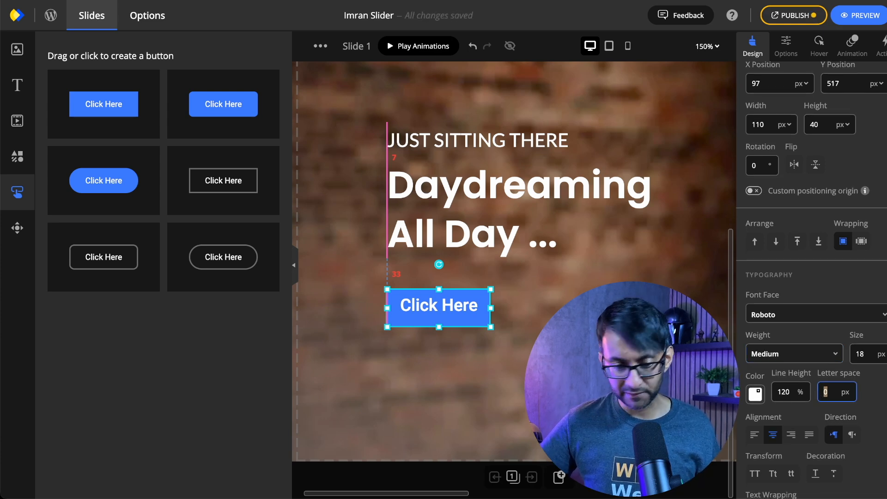
{"action": "type", "text": "1"}
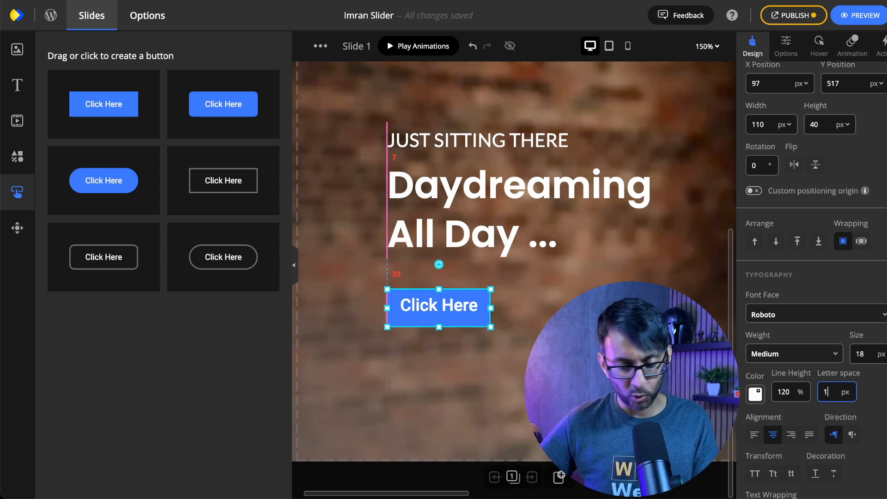
{"action": "key", "text": "Return"}
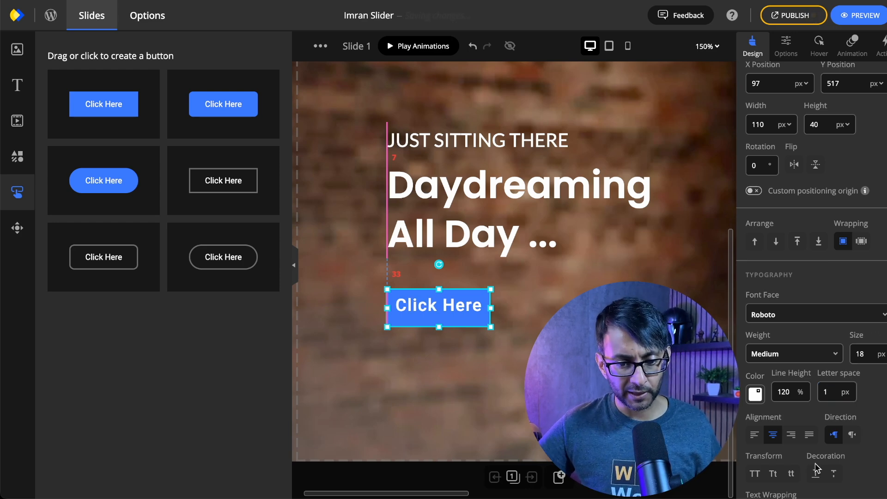
Step: Enlarge the button around its label to about 129 px wide and 38 px high
{"action": "left_click", "coordinate": [462, 347]}
{"action": "left_click", "coordinate": [447, 324]}
{"action": "left_click_drag", "start_coordinate": [490, 328], "coordinate": [503, 337]}
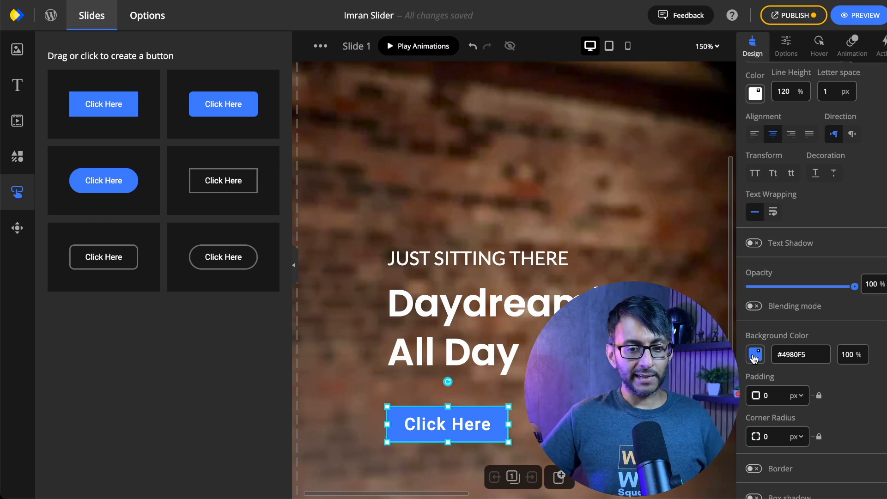
Step: Set the button's background color to #FF0050
{"action": "left_click", "coordinate": [755, 355]}
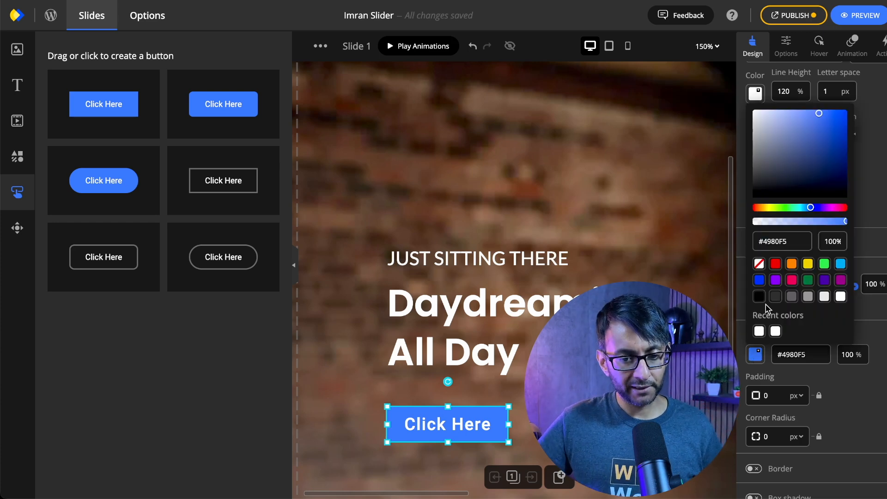
{"action": "double_click", "coordinate": [777, 242]}
{"action": "type", "text": "ff0050"}
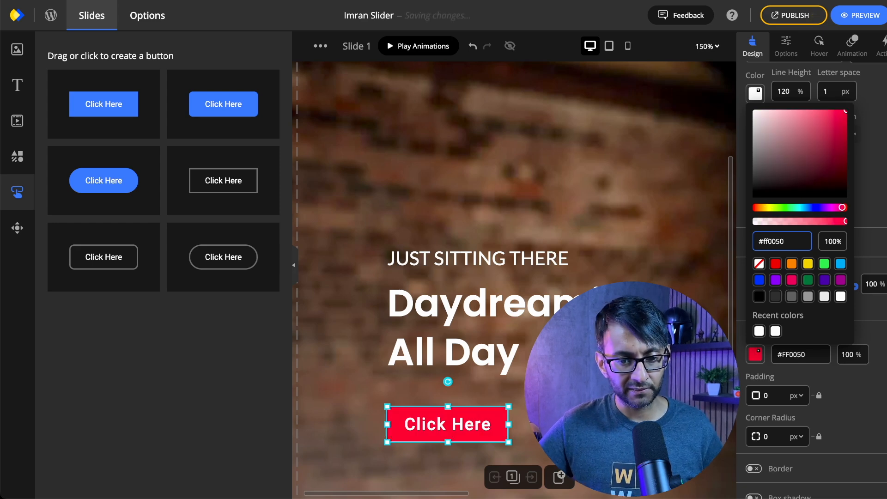
{"action": "left_click", "coordinate": [715, 387]}
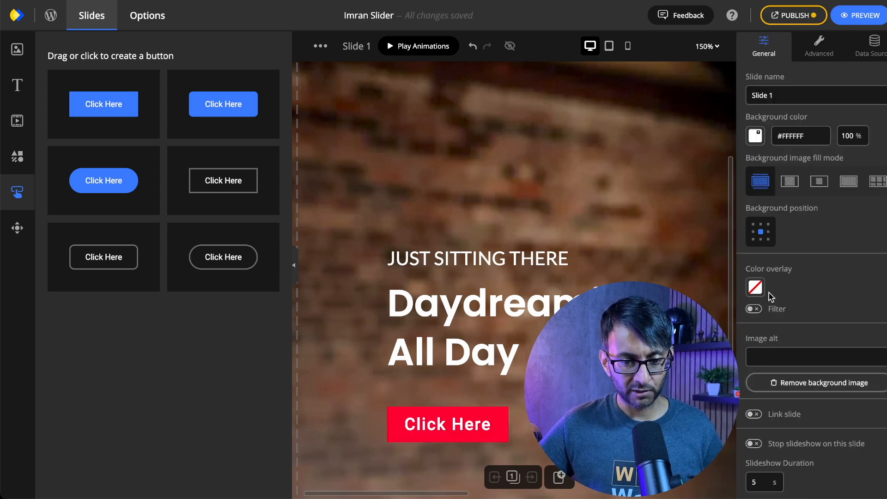
Step: Enable the hover style for the button, using white #FFFFFF text on a #222222 background
{"action": "left_click", "coordinate": [442, 414]}
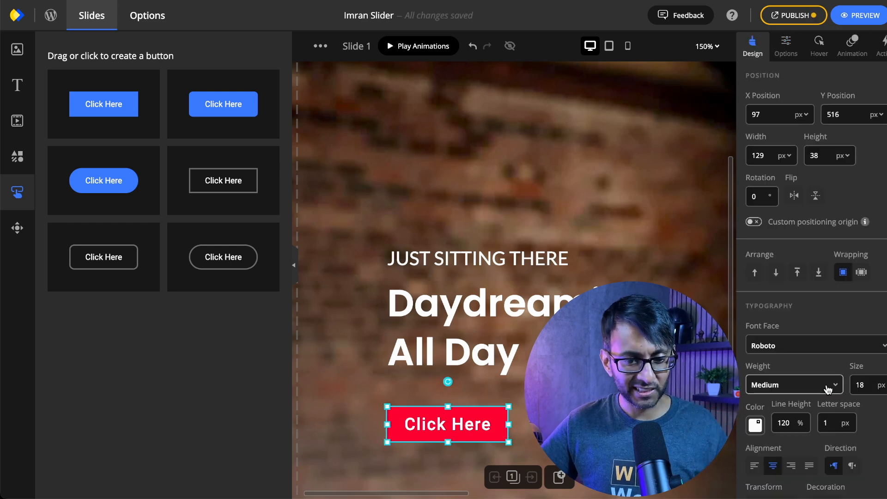
{"action": "scroll", "coordinate": [827, 390], "scroll_direction": "down", "scroll_amount": 8}
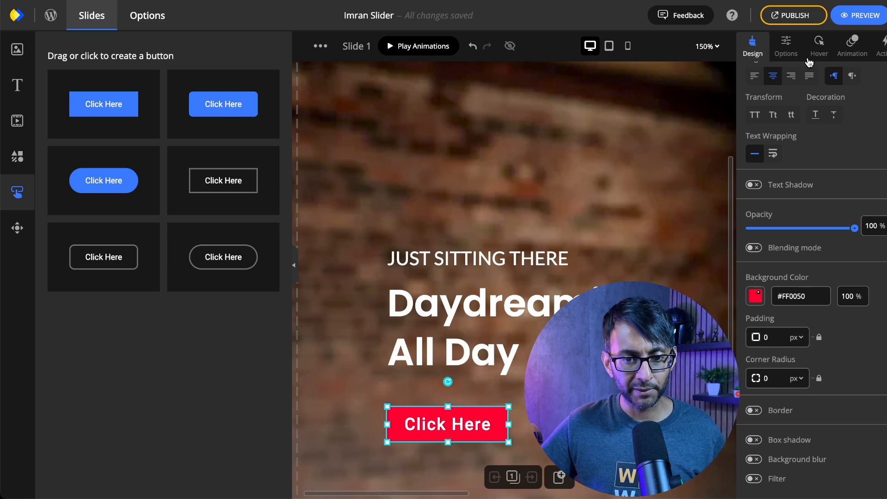
{"action": "left_click", "coordinate": [819, 48]}
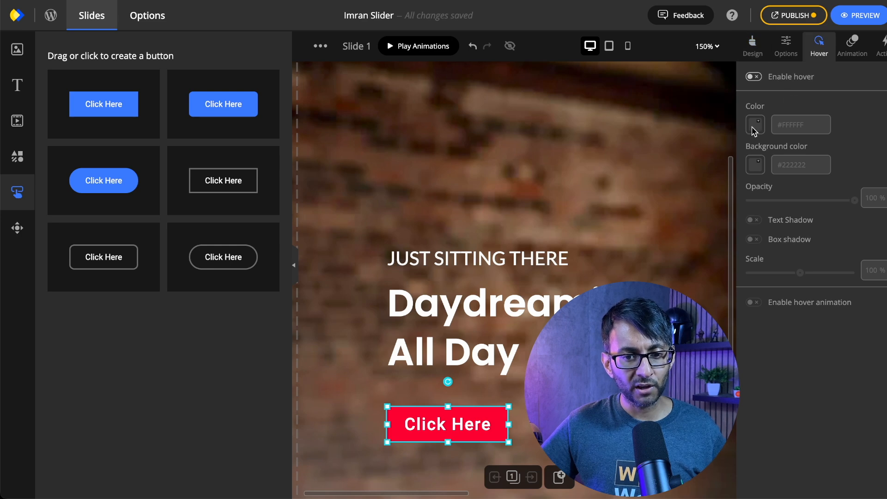
{"action": "left_click", "coordinate": [753, 77]}
{"action": "left_click", "coordinate": [755, 165]}
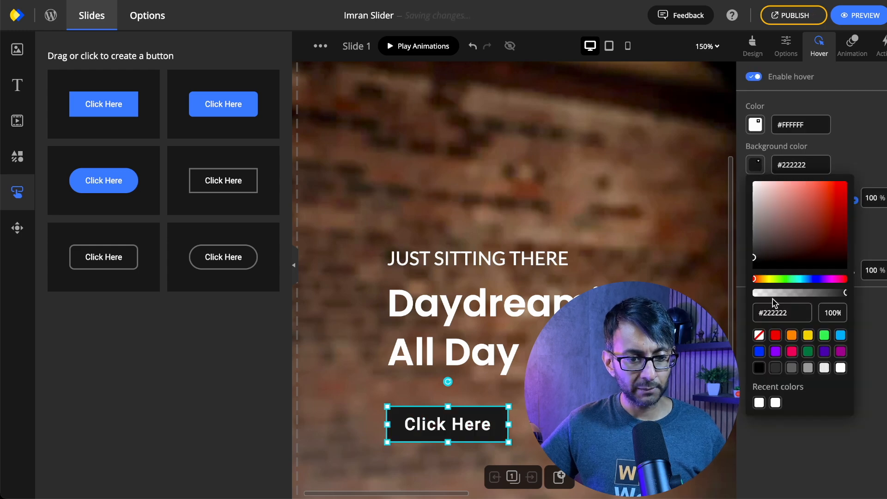
{"action": "left_click", "coordinate": [865, 135]}
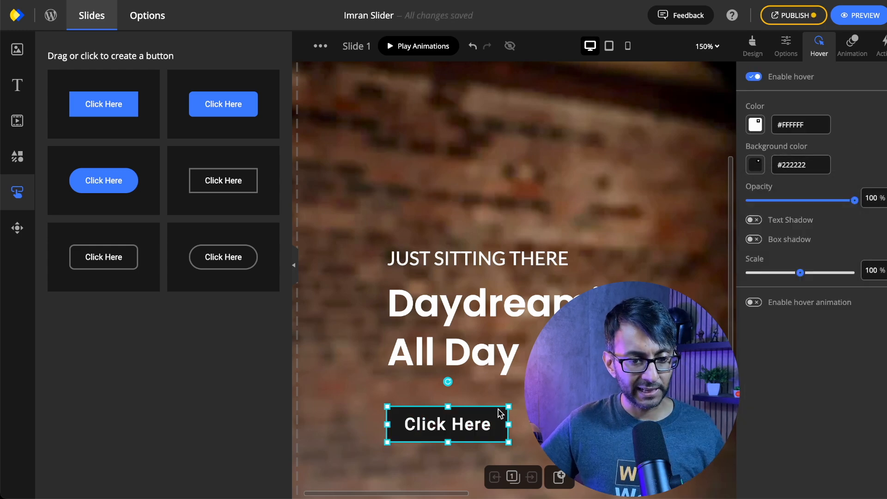
Step: Publish the slider changes and preview the slide to check the button's hover colors
{"action": "left_click", "coordinate": [793, 15]}
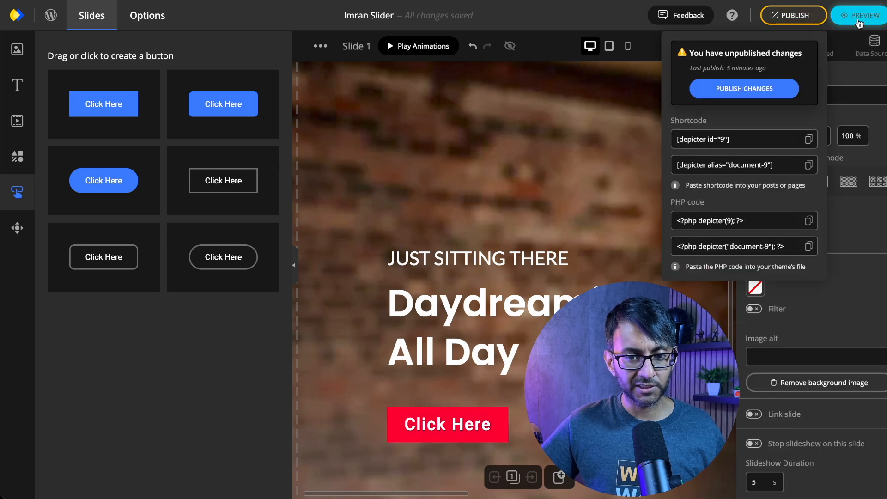
{"action": "left_click", "coordinate": [770, 88]}
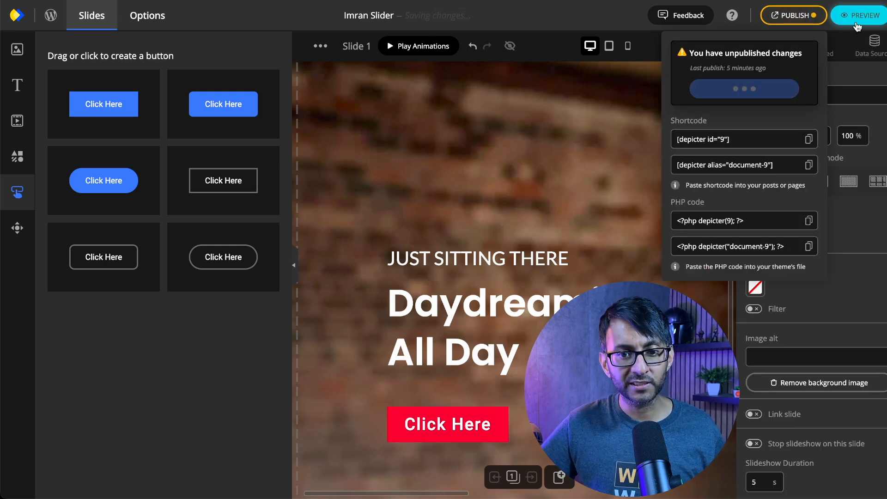
{"action": "left_click", "coordinate": [858, 23]}
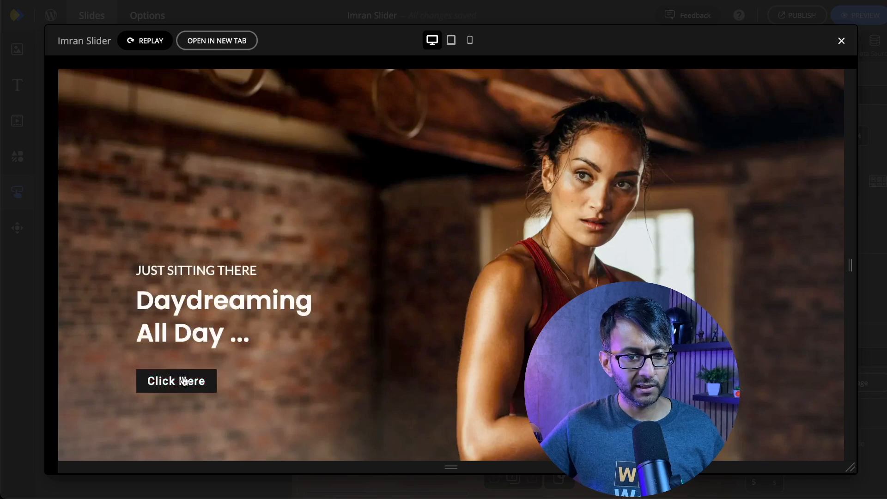
{"action": "left_click", "coordinate": [840, 42]}
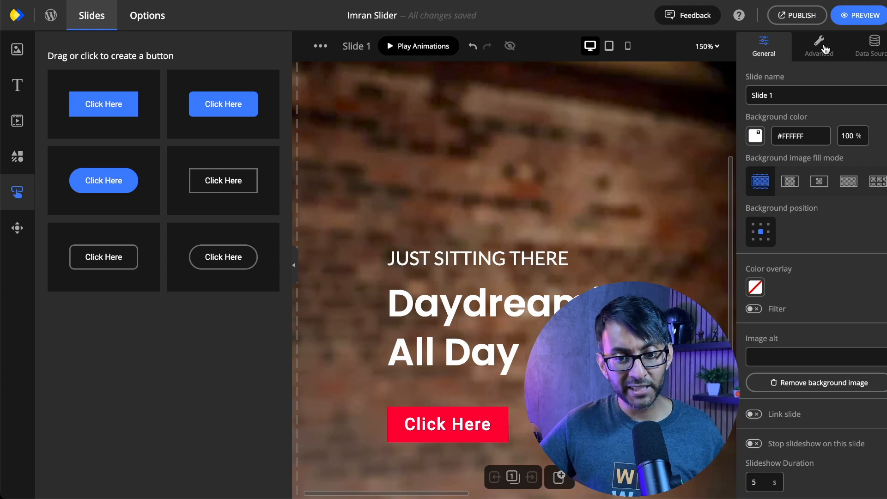
Step: Apply the Long Move From Down entrance animation to the button, set its duration to 2000 ms and preview it
{"action": "left_click", "coordinate": [470, 416]}
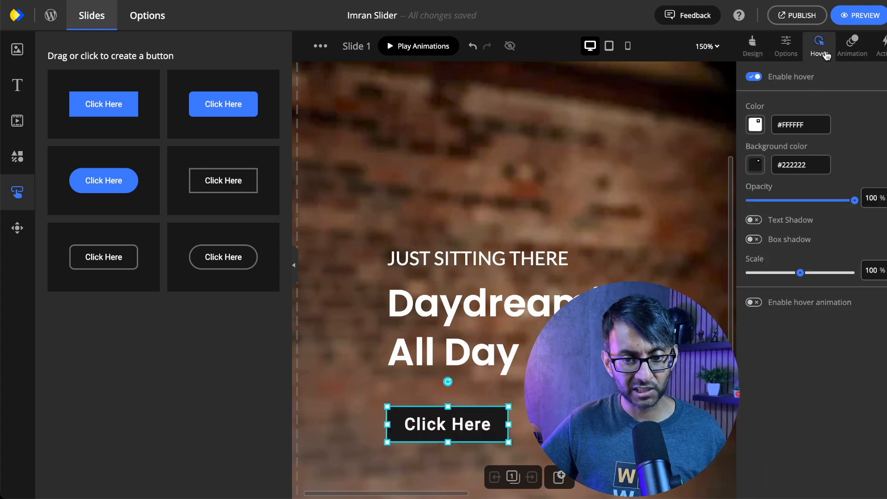
{"action": "left_click", "coordinate": [852, 48]}
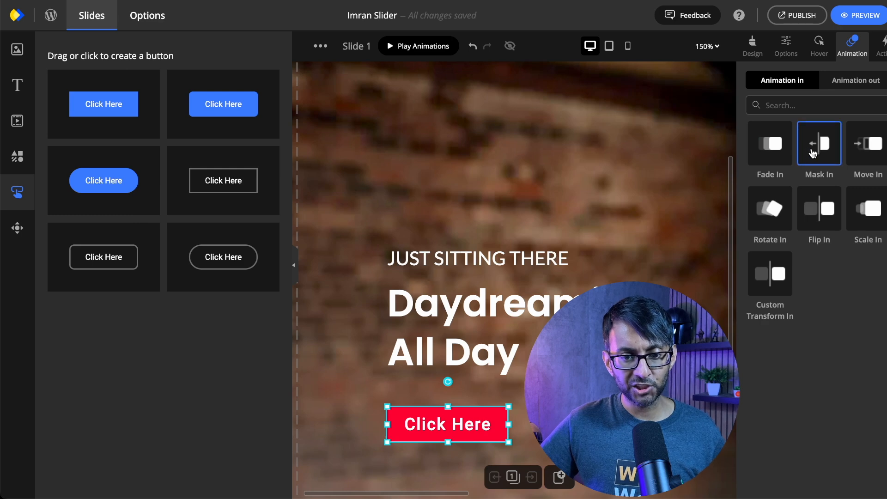
{"action": "left_click", "coordinate": [864, 141]}
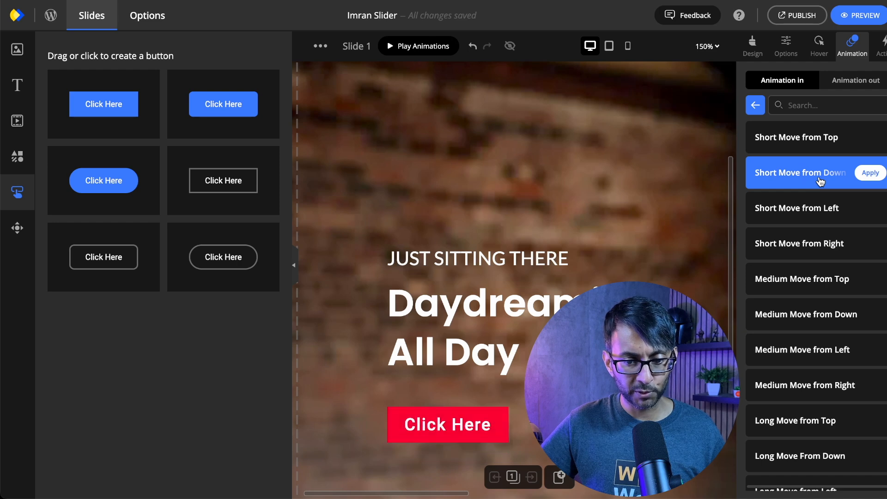
{"action": "scroll", "coordinate": [820, 374], "scroll_direction": "down", "scroll_amount": 1}
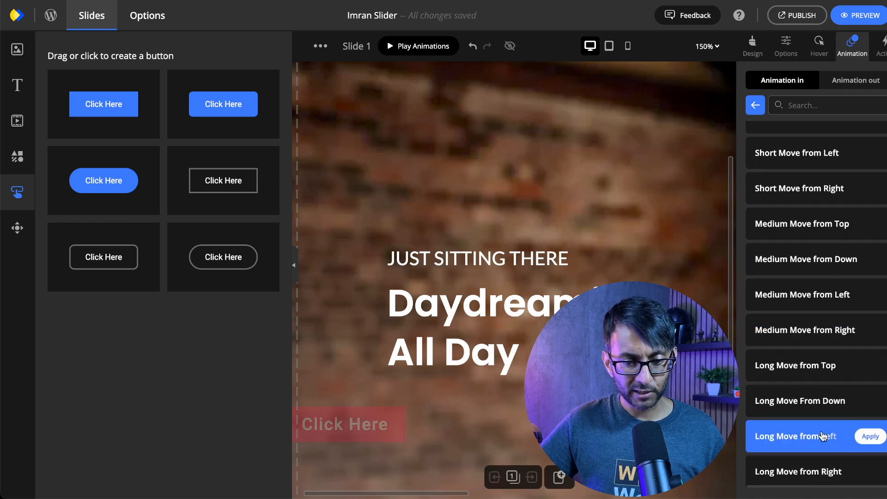
{"action": "left_click", "coordinate": [817, 397]}
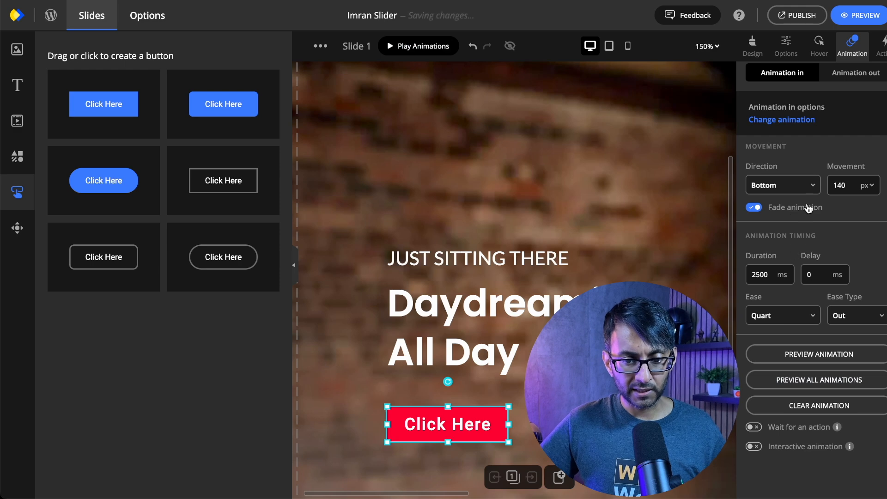
{"action": "left_click", "coordinate": [760, 276]}
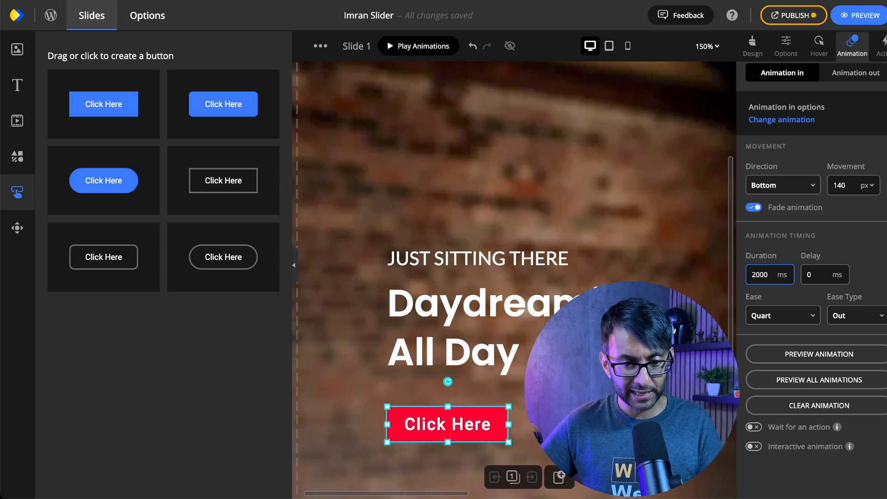
{"action": "left_click", "coordinate": [776, 354]}
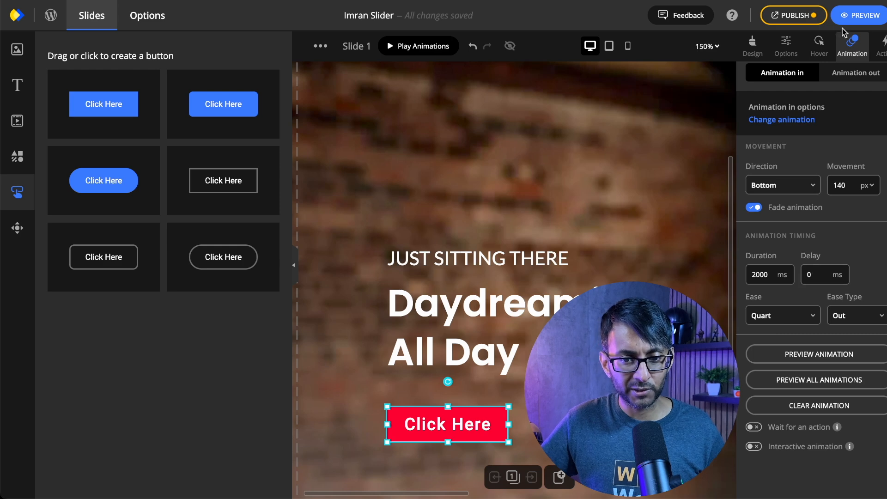
Step: Publish the button animation changes and play the whole slider in the preview
{"action": "scroll", "coordinate": [849, 94], "scroll_direction": "up", "scroll_amount": 1}
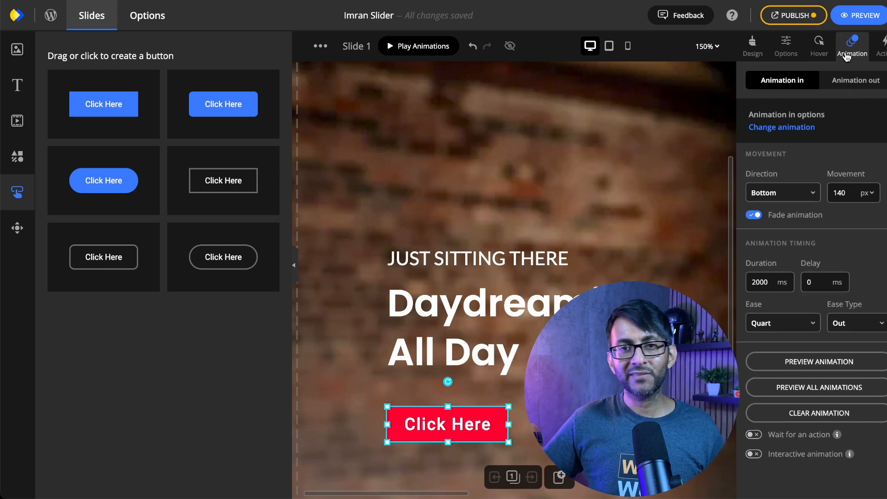
{"action": "left_click", "coordinate": [803, 19]}
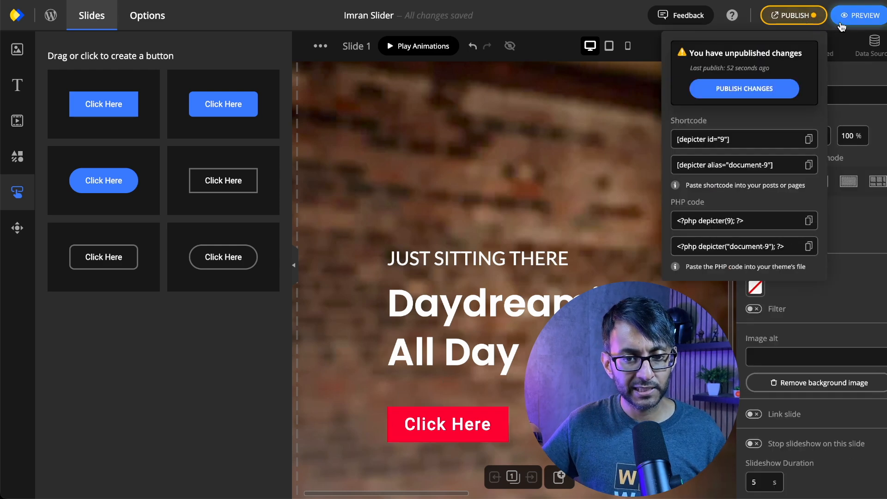
{"action": "left_click", "coordinate": [745, 87]}
{"action": "left_click", "coordinate": [859, 16]}
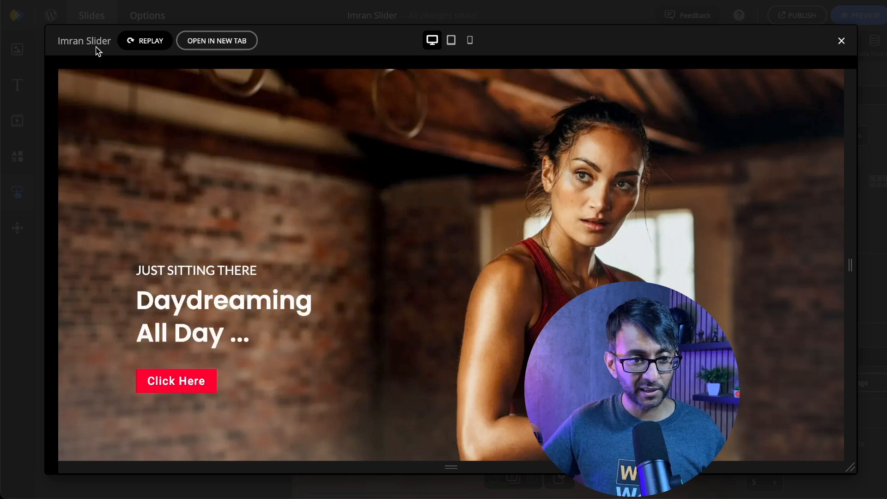
{"action": "left_click", "coordinate": [841, 40]}
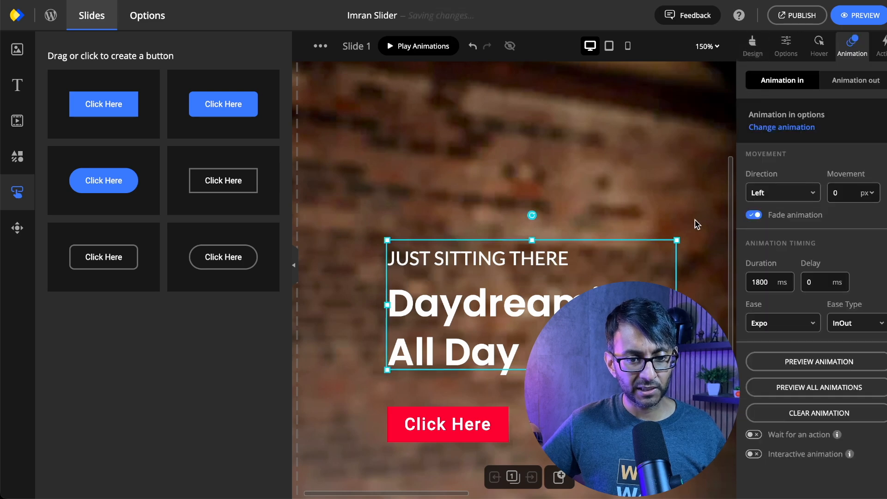
Step: Set the entrance animation duration of the "Just sitting there / Daydreaming All Day" text group to 1000 ms
{"action": "left_click", "coordinate": [759, 282]}
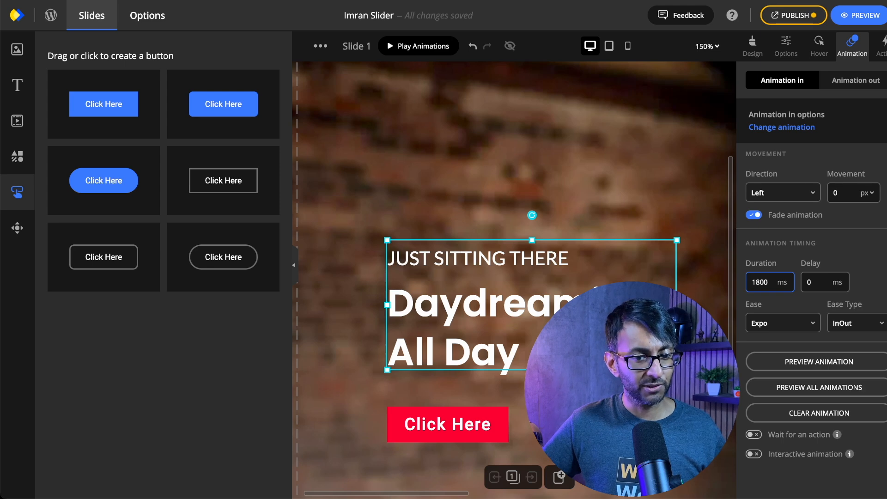
{"action": "key", "text": "BackSpace"}
{"action": "type", "text": "0"}
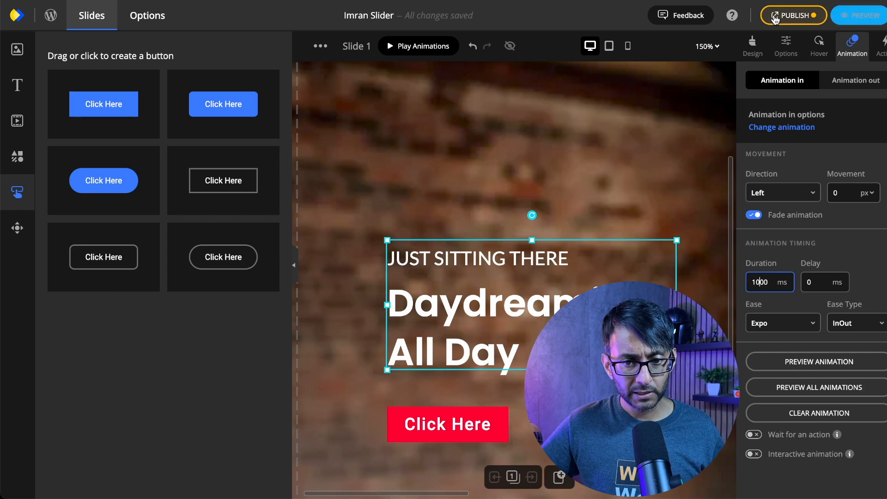
Step: Publish the text animation timing change and preview the slider
{"action": "left_click", "coordinate": [794, 15]}
{"action": "left_click", "coordinate": [763, 92]}
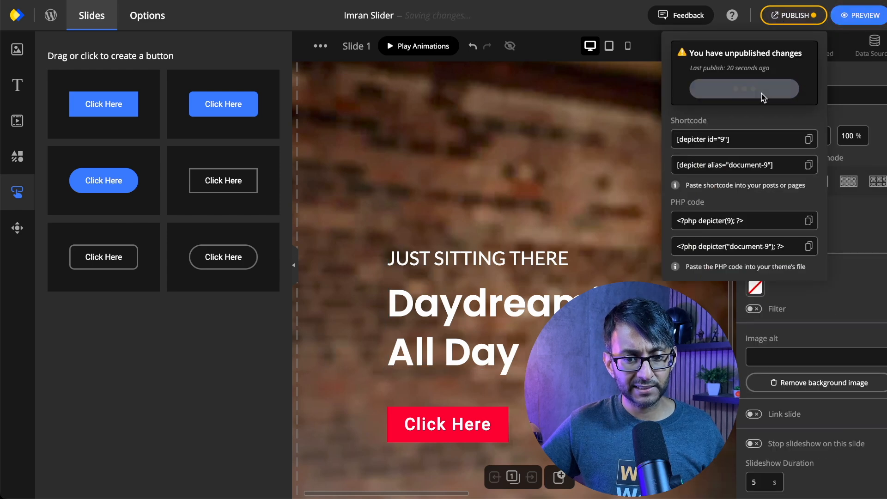
{"action": "left_click", "coordinate": [855, 15]}
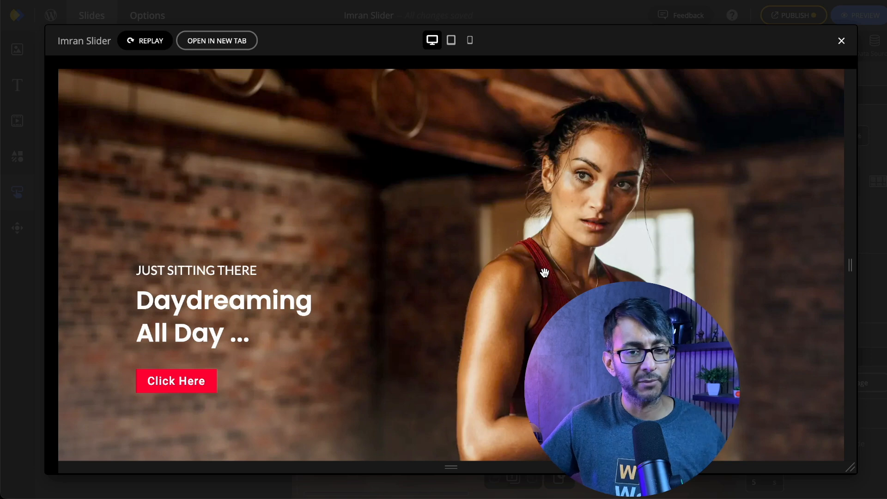
{"action": "left_click", "coordinate": [842, 41]}
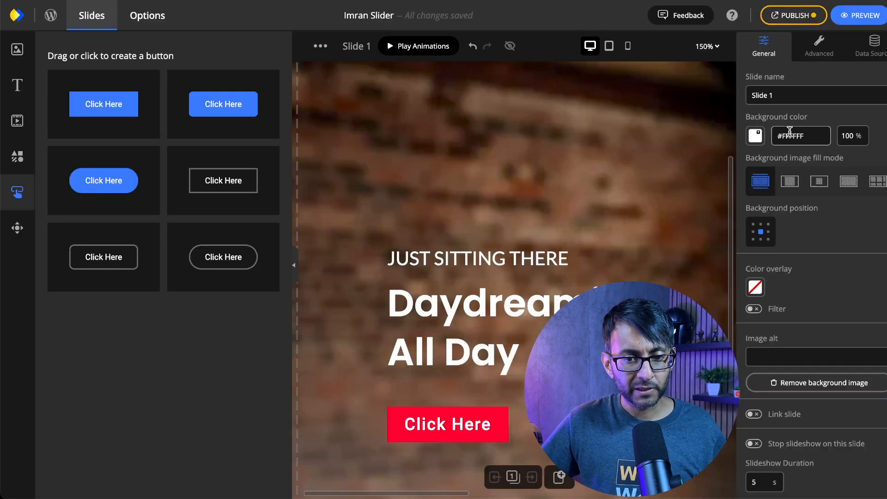
Step: Change the text group's entrance animation to Long Move From Down and set its duration to 2000 ms
{"action": "left_click", "coordinate": [620, 254]}
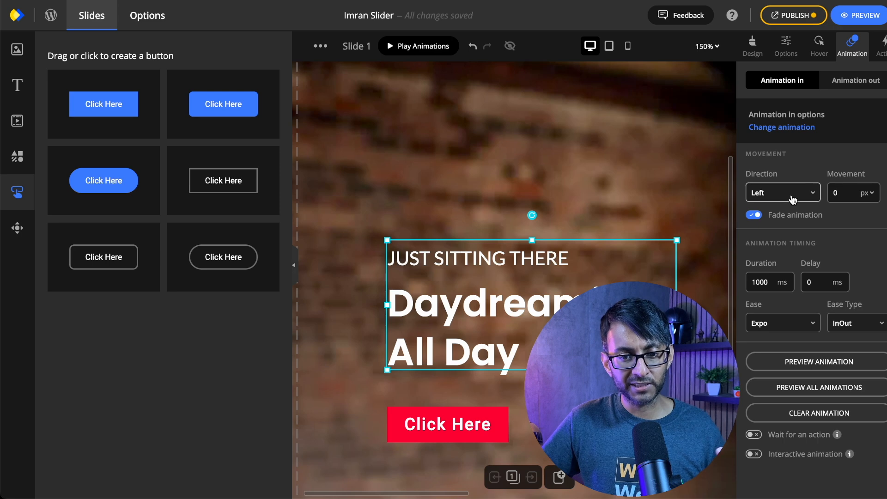
{"action": "left_click", "coordinate": [798, 127]}
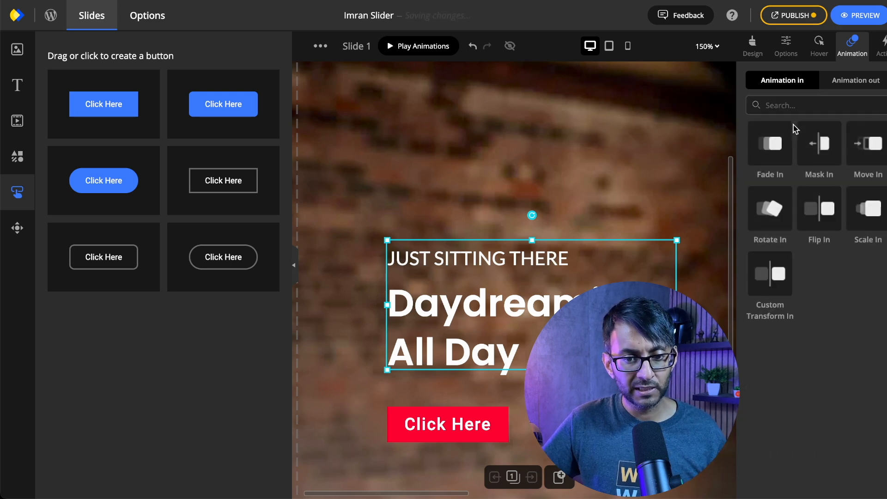
{"action": "left_click", "coordinate": [879, 153]}
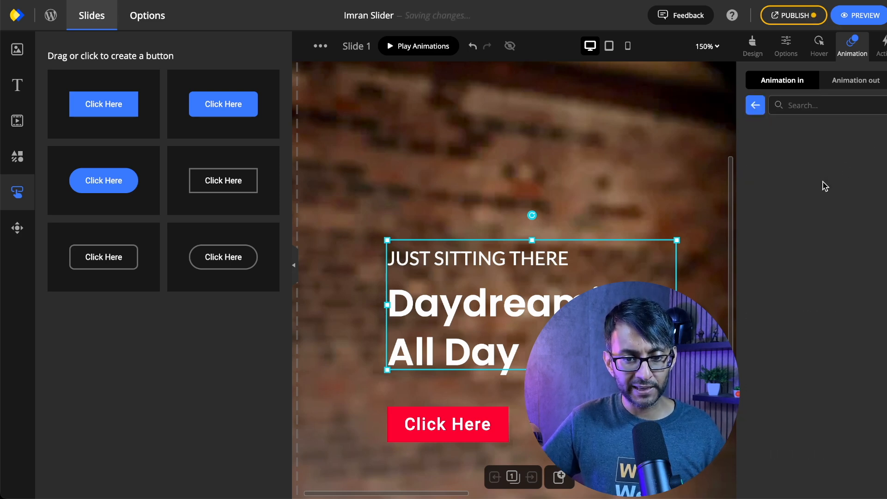
{"action": "scroll", "coordinate": [827, 418], "scroll_direction": "down", "scroll_amount": 2}
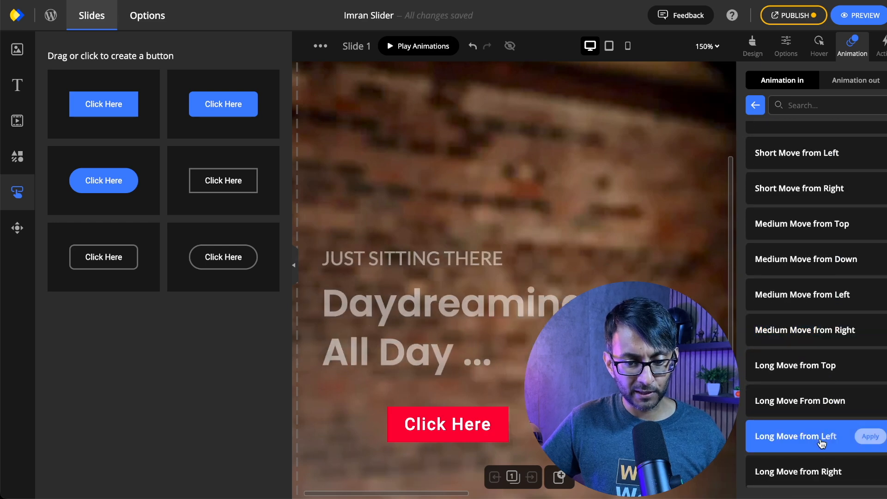
{"action": "left_click", "coordinate": [827, 400]}
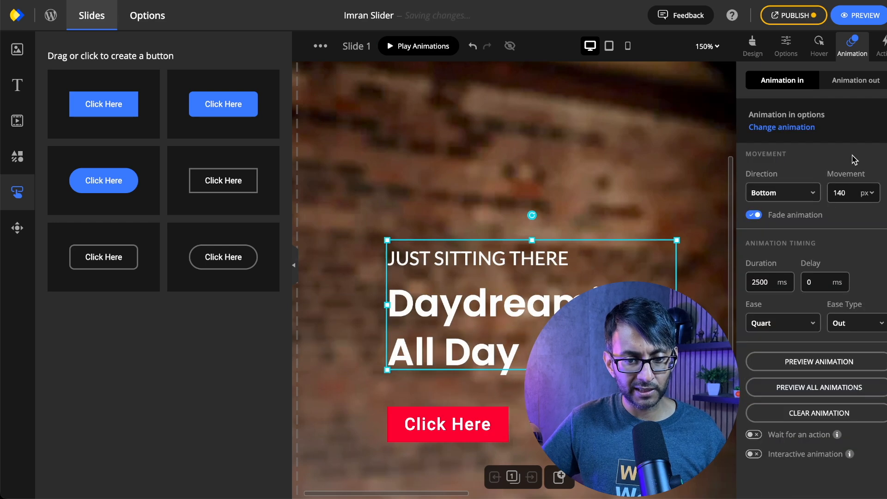
{"action": "key", "text": "BackSpace"}
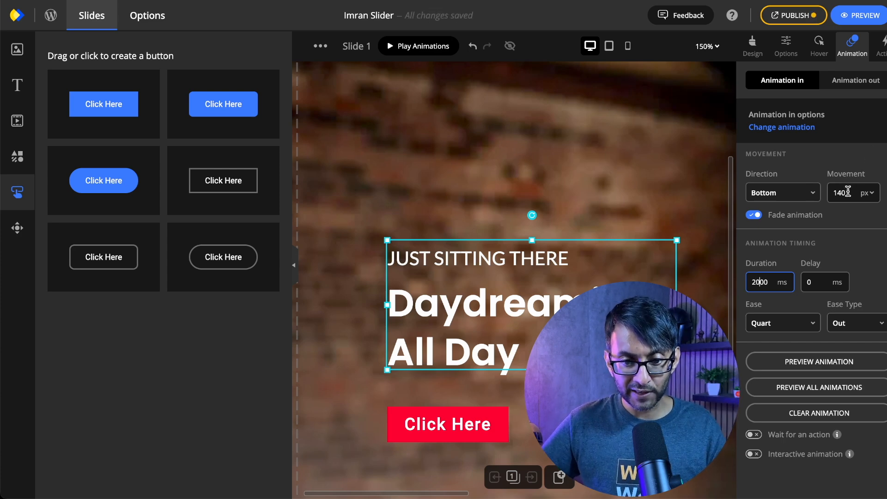
Step: Set the red button's entrance animation delay to 300 ms, and publish and preview the slider
{"action": "left_click", "coordinate": [504, 427]}
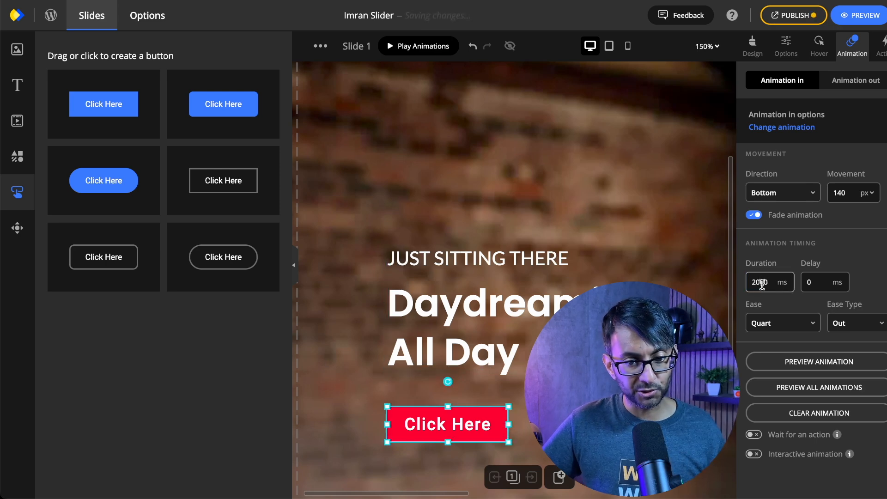
{"action": "left_click", "coordinate": [810, 282]}
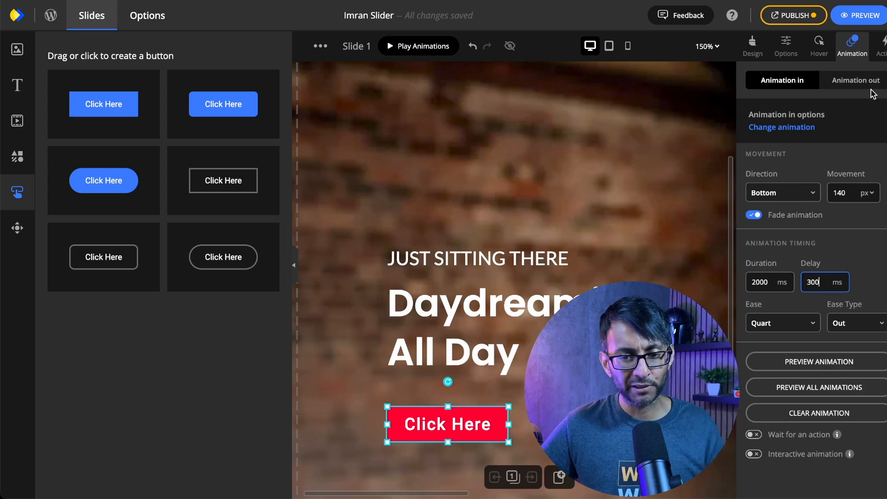
{"action": "left_click", "coordinate": [794, 16]}
{"action": "left_click", "coordinate": [772, 87]}
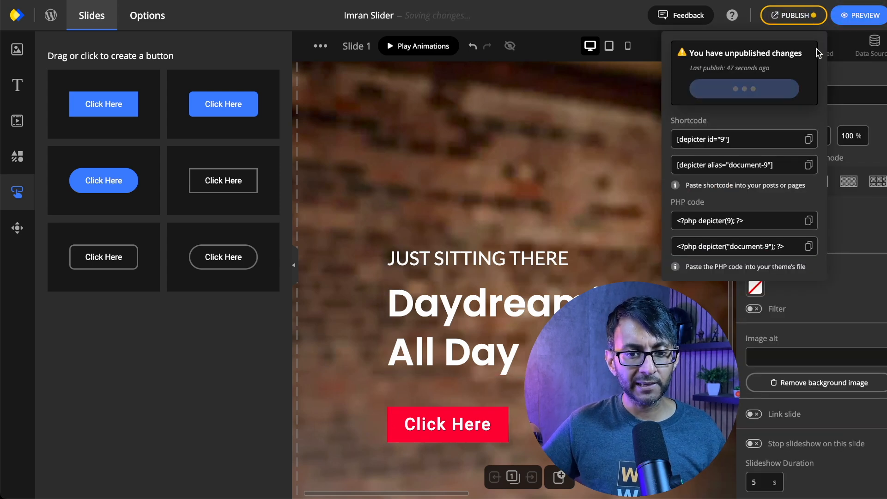
{"action": "left_click", "coordinate": [862, 18]}
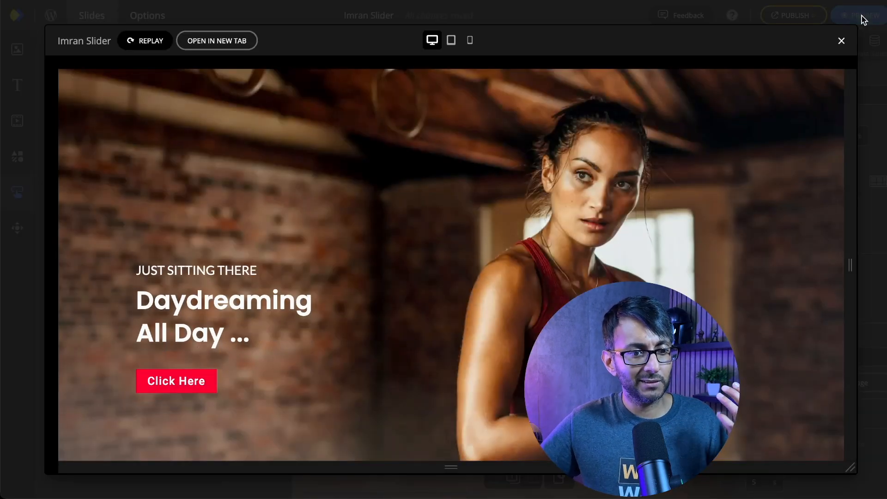
{"action": "left_click", "coordinate": [840, 44]}
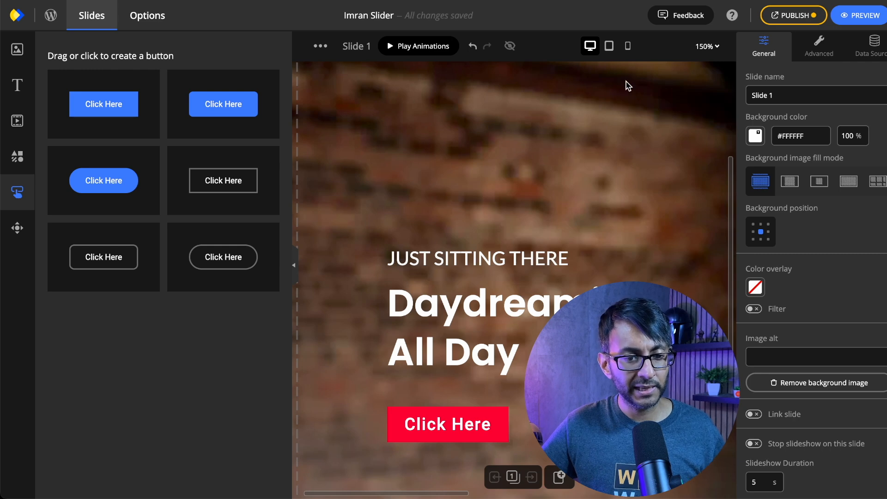
Step: Fit the whole slide on the canvas and bring up the navigation arrow designs among the slider controls
{"action": "left_click", "coordinate": [707, 46]}
{"action": "left_click", "coordinate": [704, 67]}
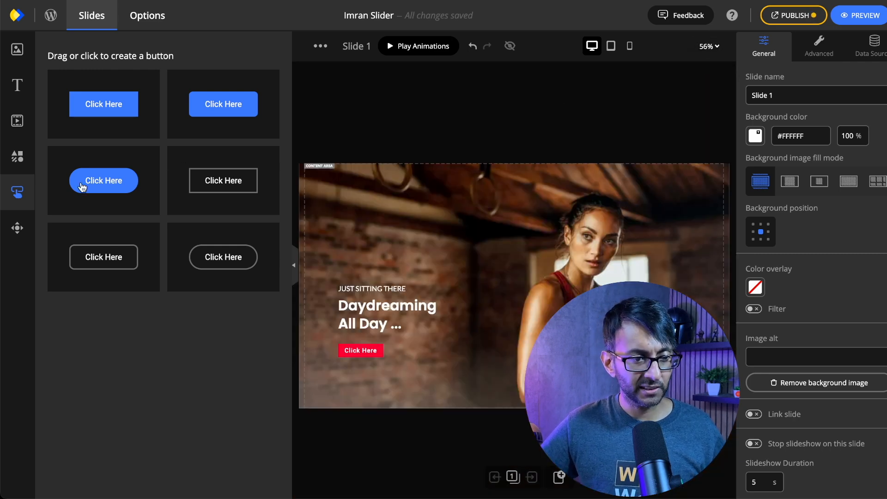
{"action": "left_click", "coordinate": [17, 225]}
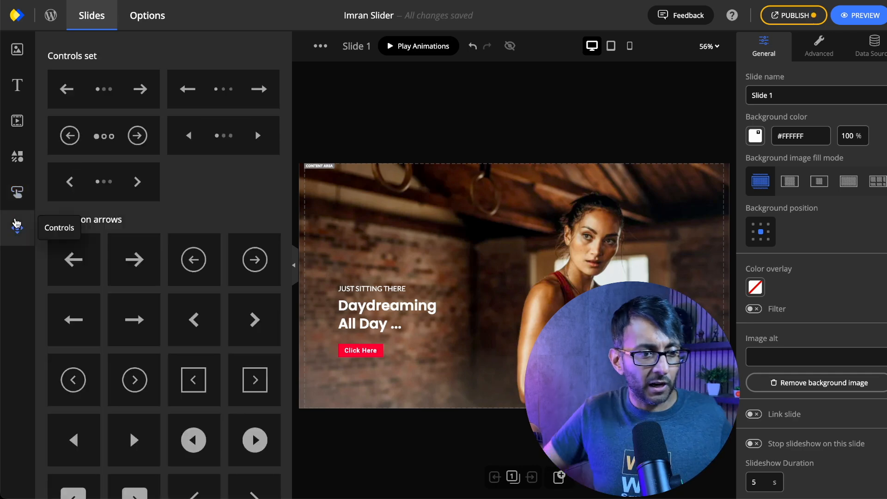
{"action": "scroll", "coordinate": [131, 340], "scroll_direction": "down", "scroll_amount": 3}
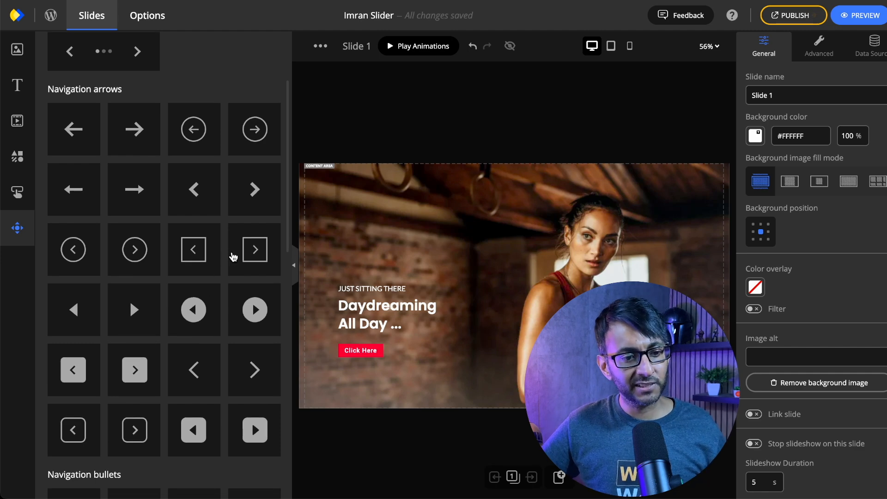
{"action": "left_click", "coordinate": [255, 250]}
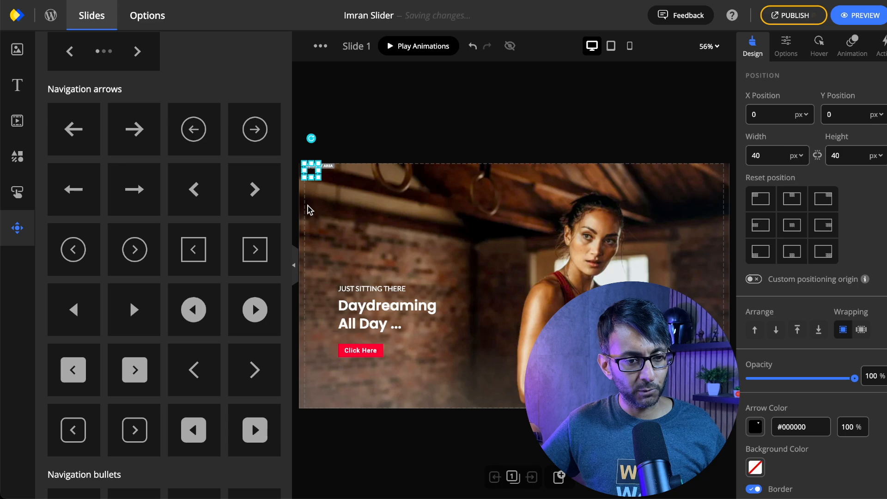
{"action": "left_click_drag", "start_coordinate": [321, 180], "coordinate": [562, 327]}
{"action": "key", "text": "Delete"}
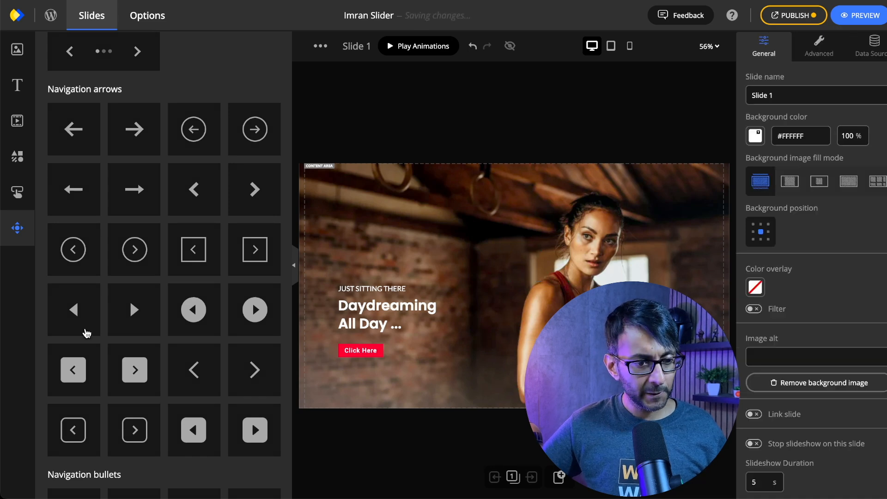
Step: Add the right-pointing navigation arrow with the filled circular background to the slide
{"action": "left_click", "coordinate": [250, 320]}
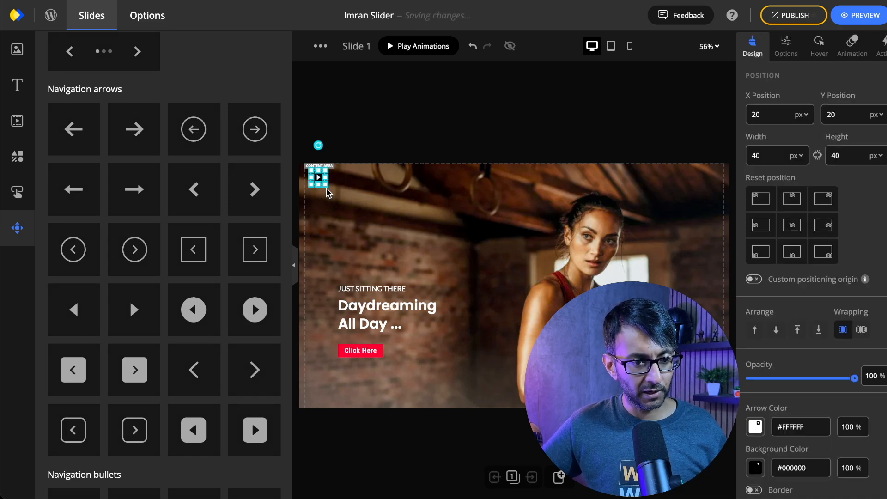
Step: Delete the round black play arrow from the slide after enlarging it to about 143 by 139 px
{"action": "left_click_drag", "start_coordinate": [328, 186], "coordinate": [560, 338]}
{"action": "left_click", "coordinate": [583, 345]}
{"action": "left_click", "coordinate": [545, 339]}
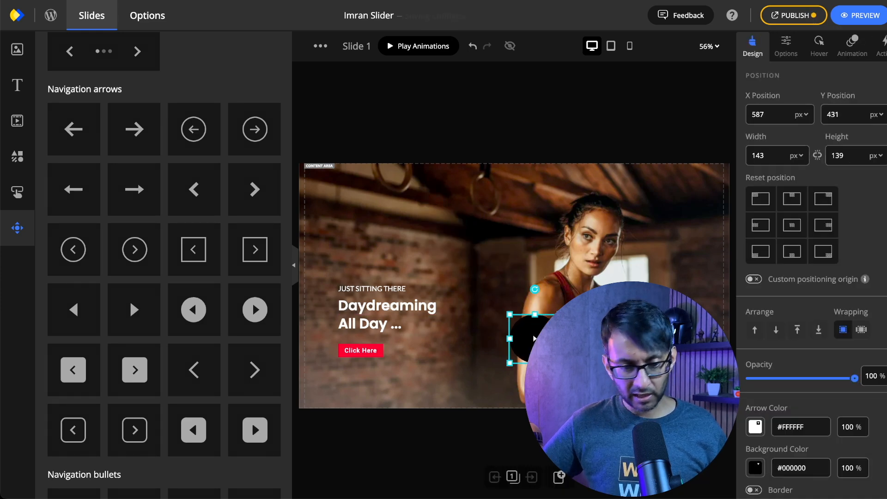
{"action": "key", "text": "Delete"}
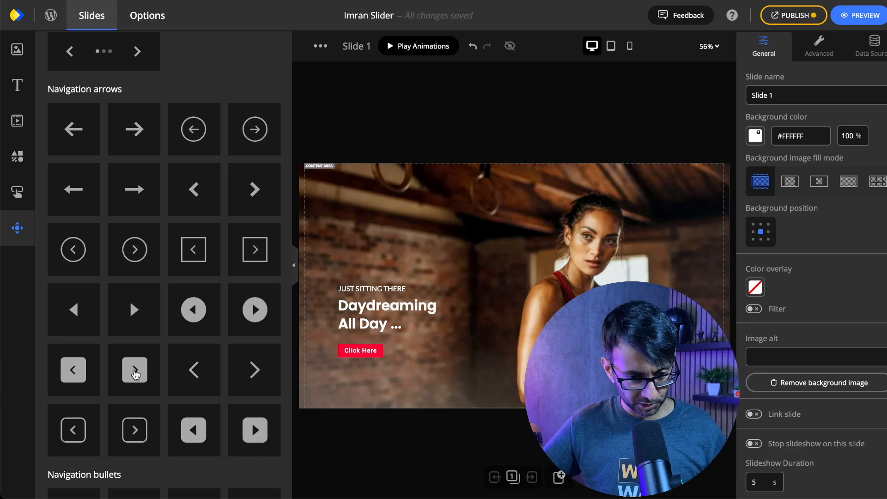
Step: Add the right-pointing chevron arrow in a filled square and align it to the slide's top-left corner
{"action": "left_click", "coordinate": [135, 374]}
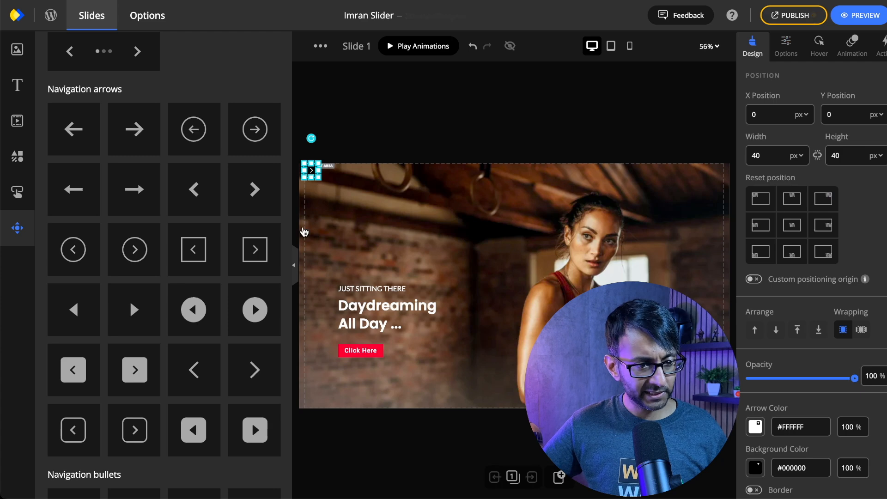
{"action": "left_click", "coordinate": [791, 226]}
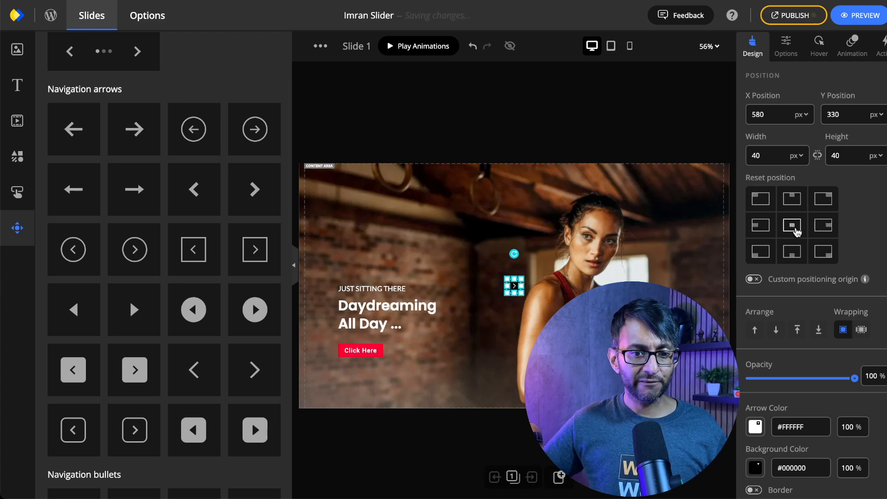
{"action": "left_click", "coordinate": [822, 226]}
{"action": "left_click", "coordinate": [763, 260]}
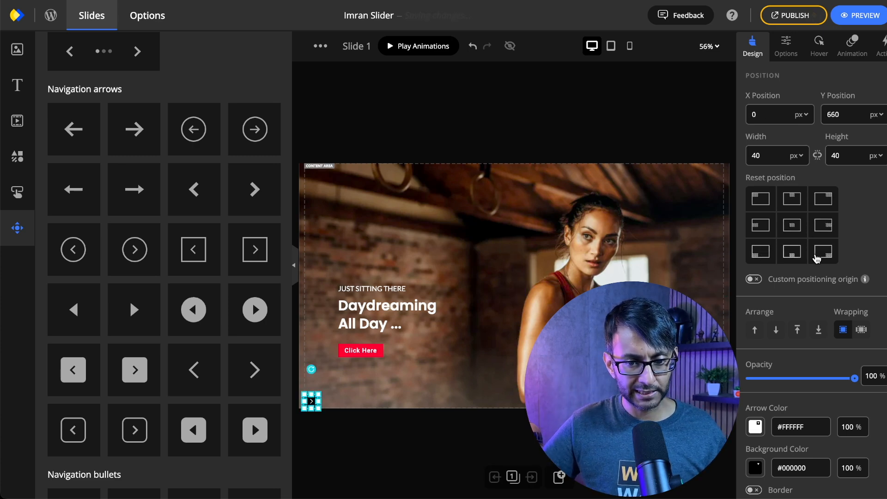
{"action": "left_click", "coordinate": [824, 253]}
{"action": "left_click", "coordinate": [793, 200]}
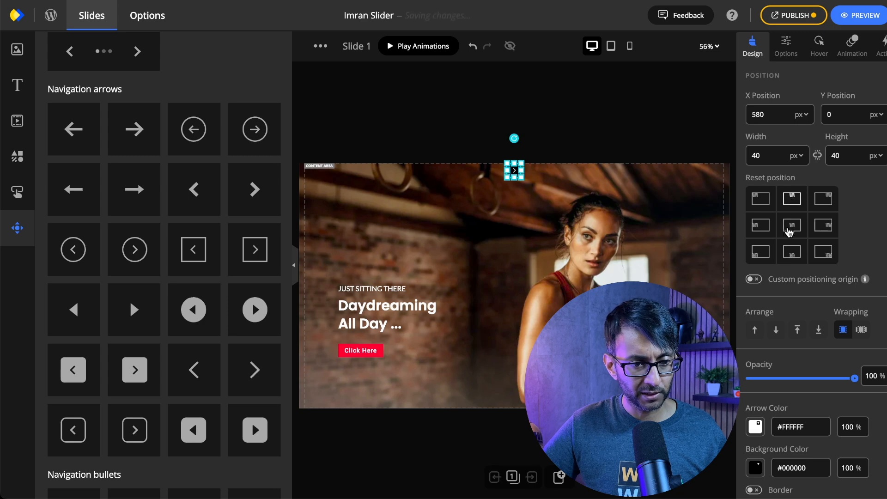
{"action": "left_click", "coordinate": [761, 201]}
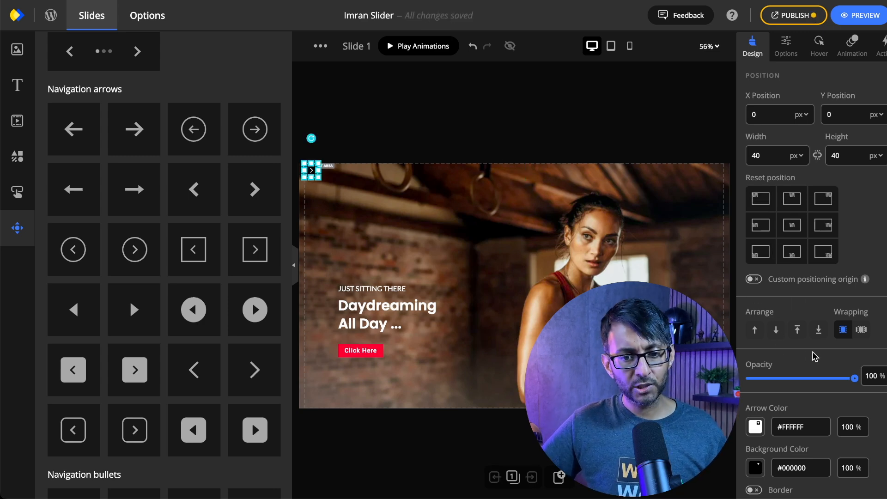
Step: Enlarge the square arrow freehand to about 72 by 74 px and adjust its width to 74 px
{"action": "scroll", "coordinate": [785, 357], "scroll_direction": "down", "scroll_amount": 1}
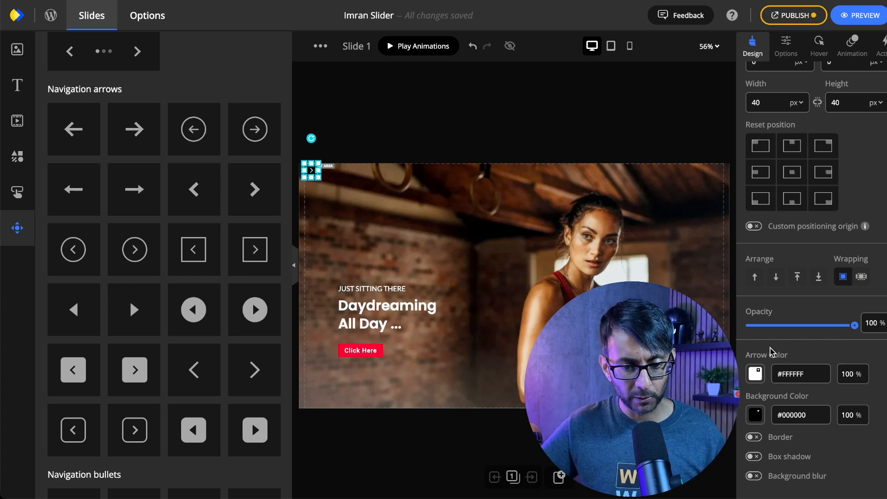
{"action": "left_click_drag", "start_coordinate": [319, 179], "coordinate": [330, 191]}
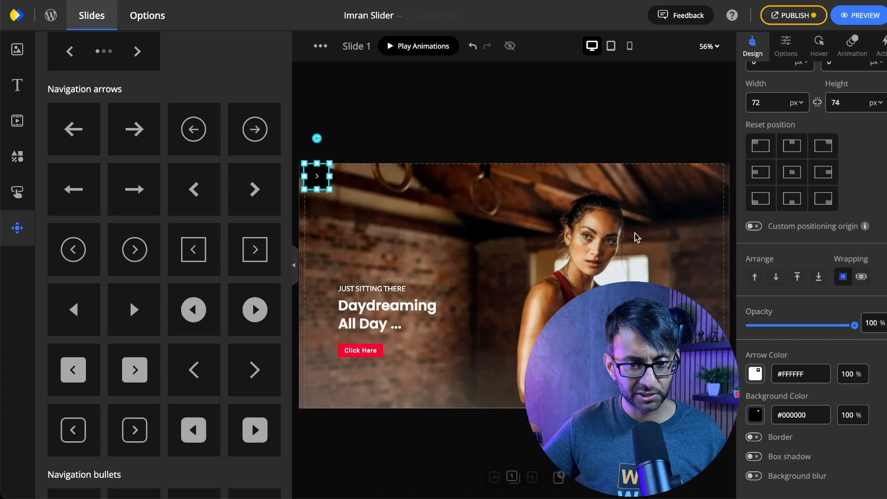
{"action": "scroll", "coordinate": [768, 167], "scroll_direction": "up", "scroll_amount": 2}
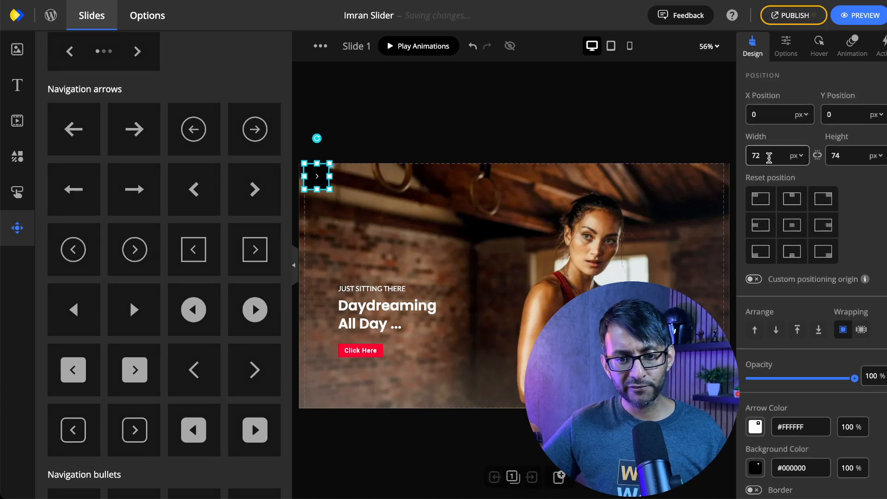
{"action": "left_click_drag", "start_coordinate": [769, 158], "coordinate": [741, 160]}
{"action": "type", "text": "75"}
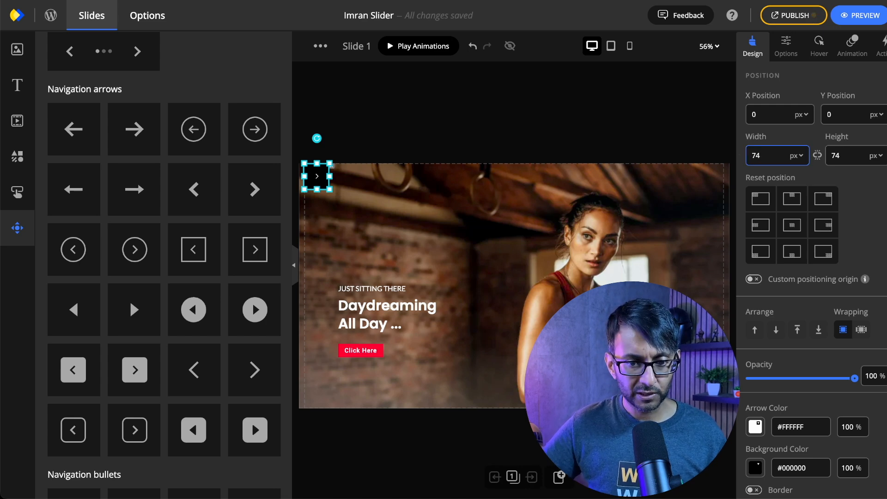
Step: Set the arrow's size to 50 by 50 px and move it near the slide's bottom-right corner, about X 1122, Y 589
{"action": "left_click_drag", "start_coordinate": [767, 155], "coordinate": [739, 154]}
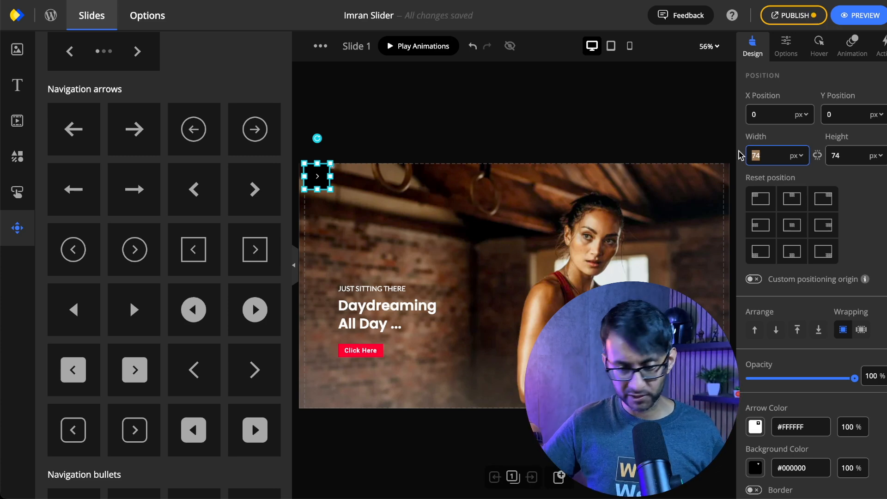
{"action": "type", "text": "50"}
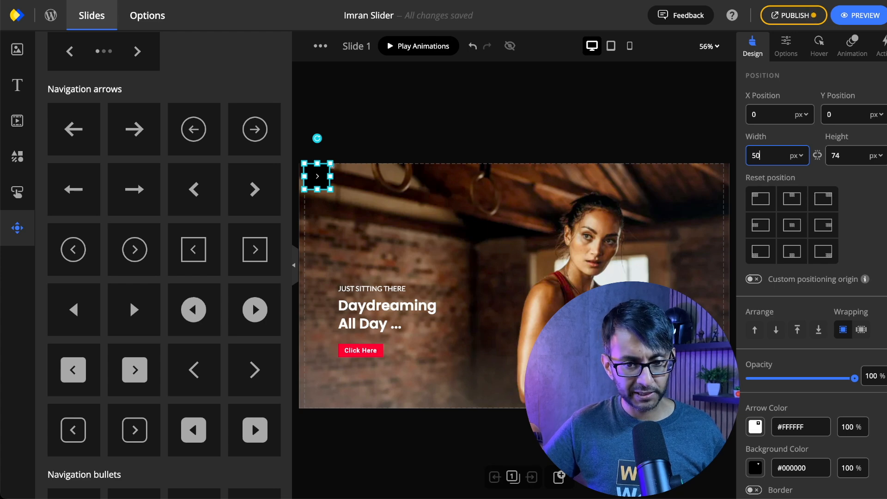
{"action": "key", "text": "Tab"}
{"action": "type", "text": "50"}
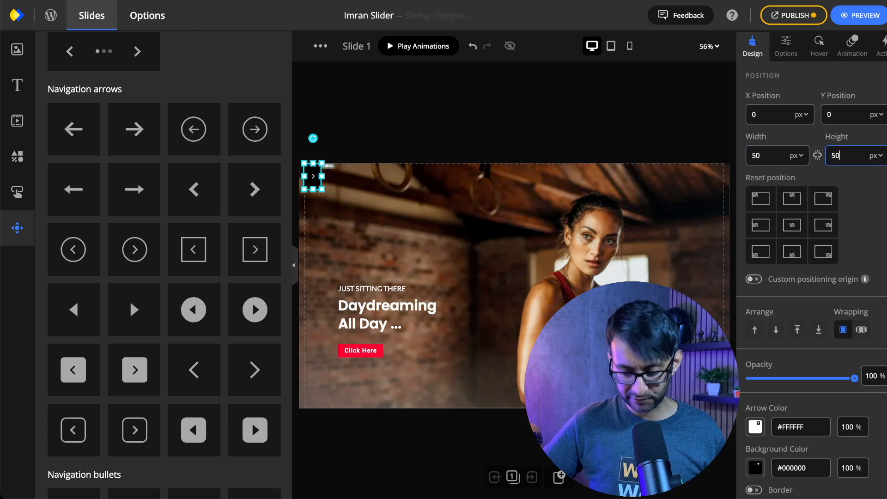
{"action": "key", "text": "Return"}
{"action": "left_click_drag", "start_coordinate": [314, 176], "coordinate": [701, 391]}
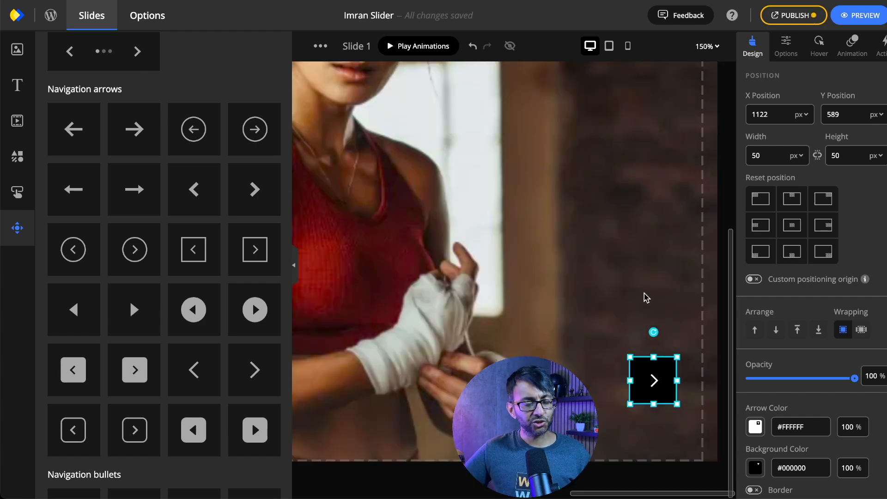
Step: Examine the design, general options, hover and entrance animation settings available for the square arrow
{"action": "left_click", "coordinate": [621, 330]}
{"action": "left_click", "coordinate": [636, 373]}
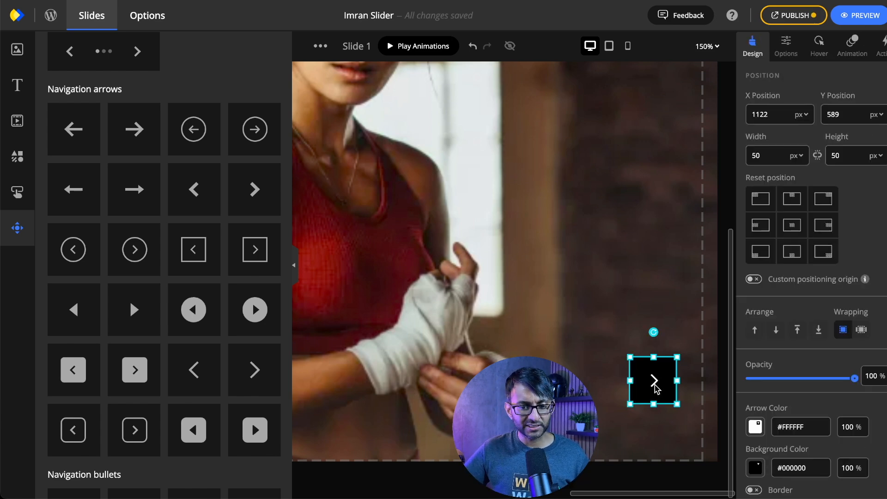
{"action": "scroll", "coordinate": [847, 289], "scroll_direction": "down", "scroll_amount": 2}
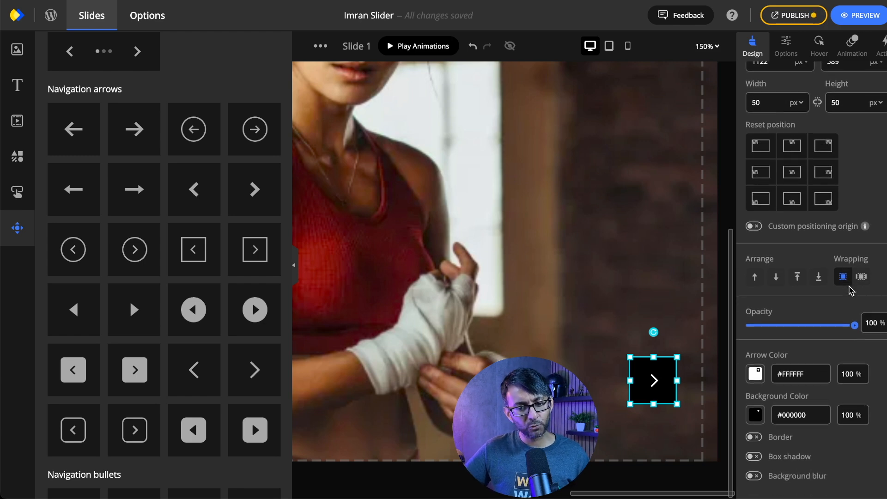
{"action": "scroll", "coordinate": [836, 333], "scroll_direction": "up", "scroll_amount": 2}
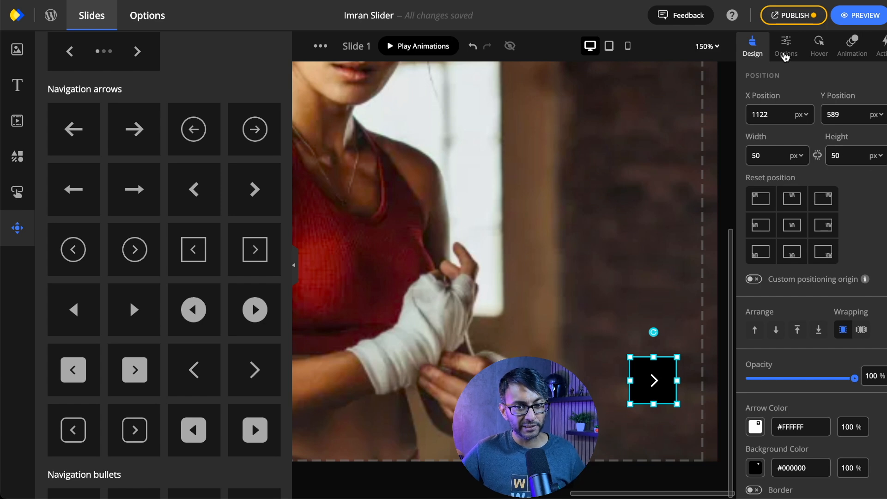
{"action": "left_click", "coordinate": [787, 50]}
{"action": "left_click", "coordinate": [810, 50]}
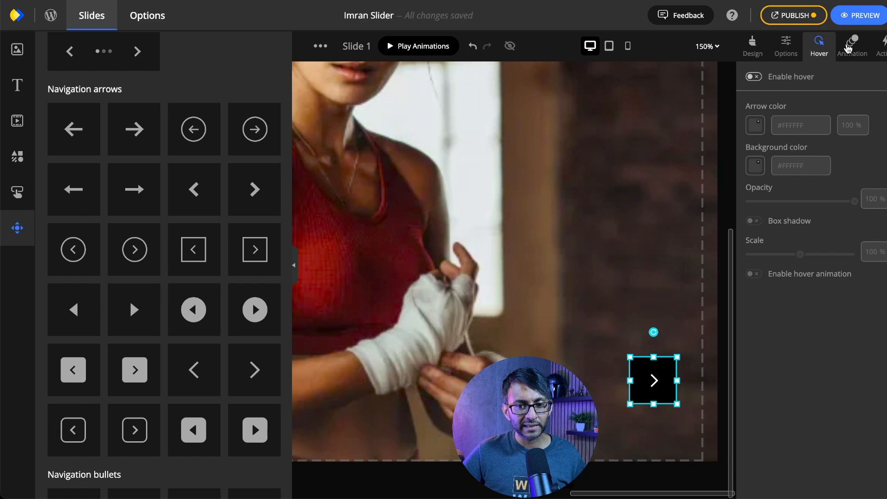
{"action": "left_click", "coordinate": [849, 49]}
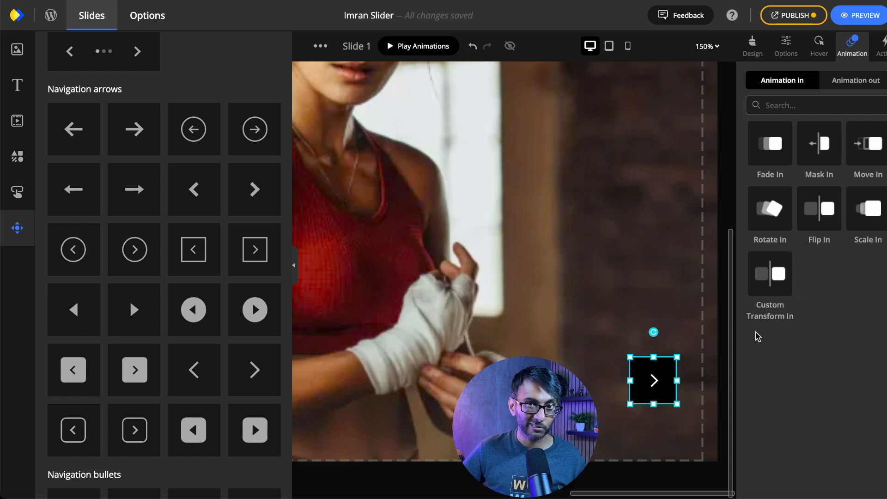
Step: Replace the arrow's Go to slide action with a Slideshow Control action triggered on Click, and review its control options
{"action": "left_click", "coordinate": [880, 46]}
{"action": "left_click", "coordinate": [811, 96]}
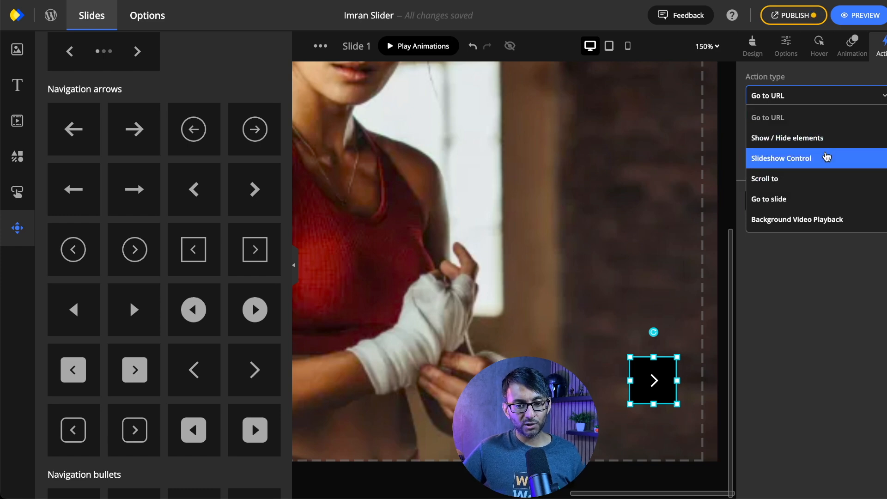
{"action": "left_click", "coordinate": [827, 157]}
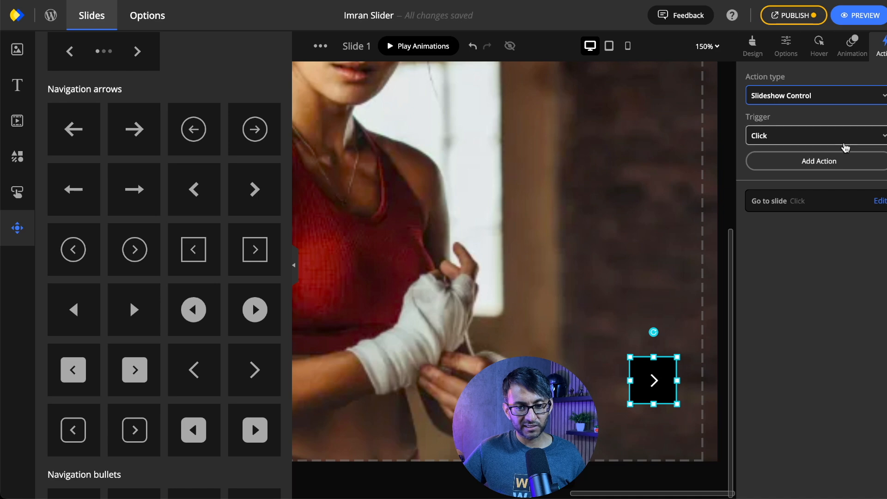
{"action": "mouse_move", "coordinate": [878, 208]}
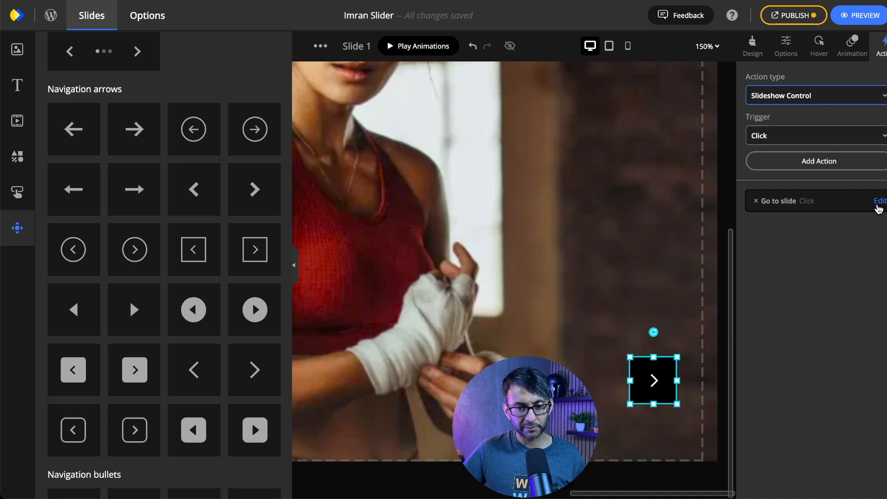
{"action": "left_click", "coordinate": [756, 202]}
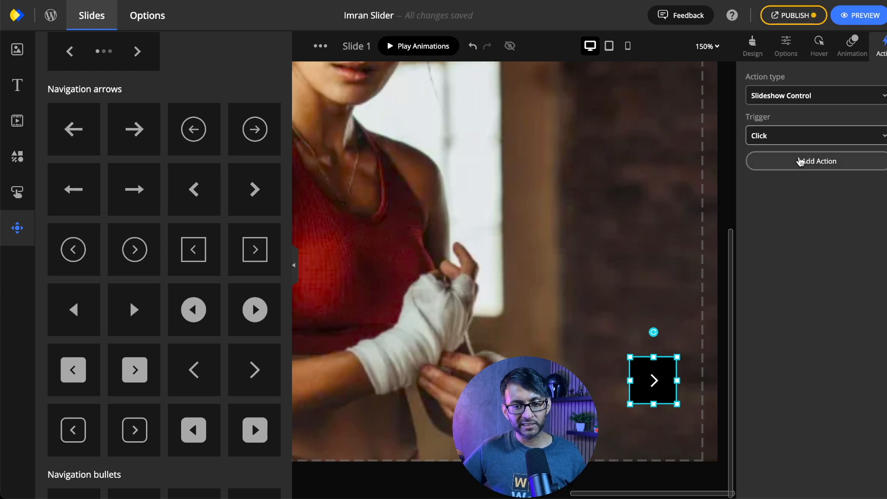
{"action": "left_click", "coordinate": [799, 161]}
{"action": "left_click", "coordinate": [879, 203]}
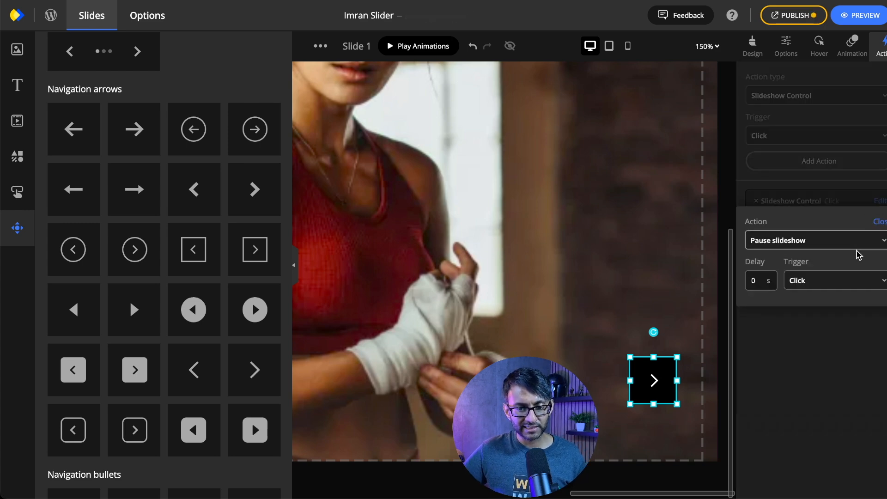
{"action": "left_click", "coordinate": [848, 243]}
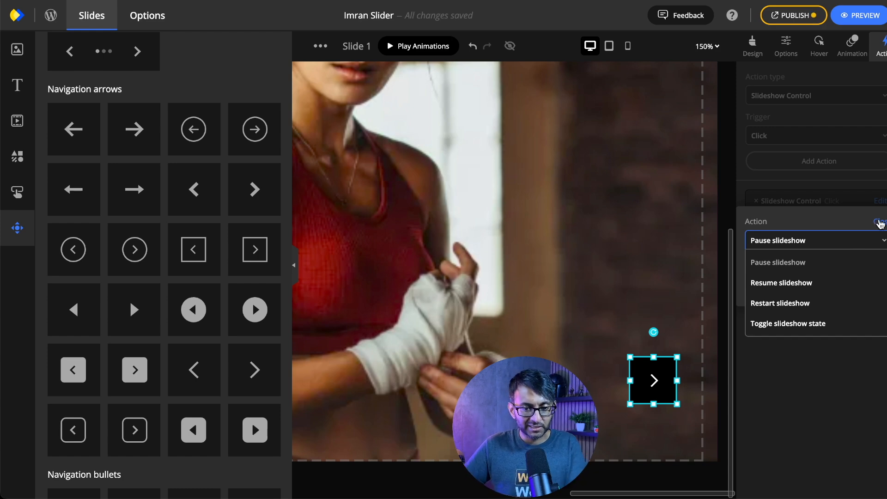
{"action": "left_click", "coordinate": [878, 221]}
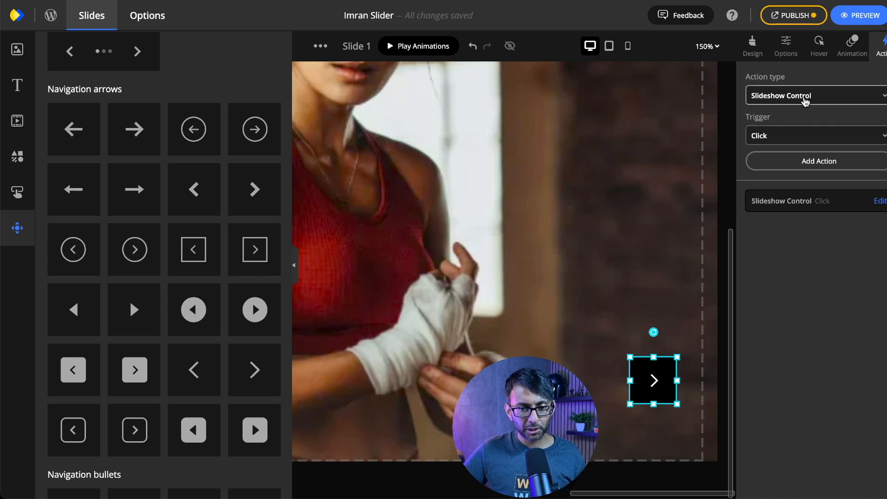
Step: Replace the Slideshow Control action with a Go to slide action triggered on Click and targeting Next slide
{"action": "left_click", "coordinate": [798, 97]}
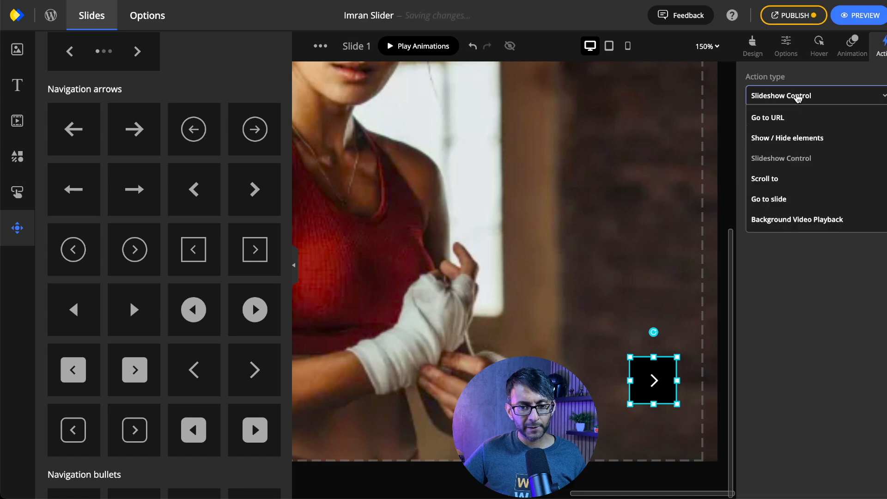
{"action": "left_click", "coordinate": [798, 198]}
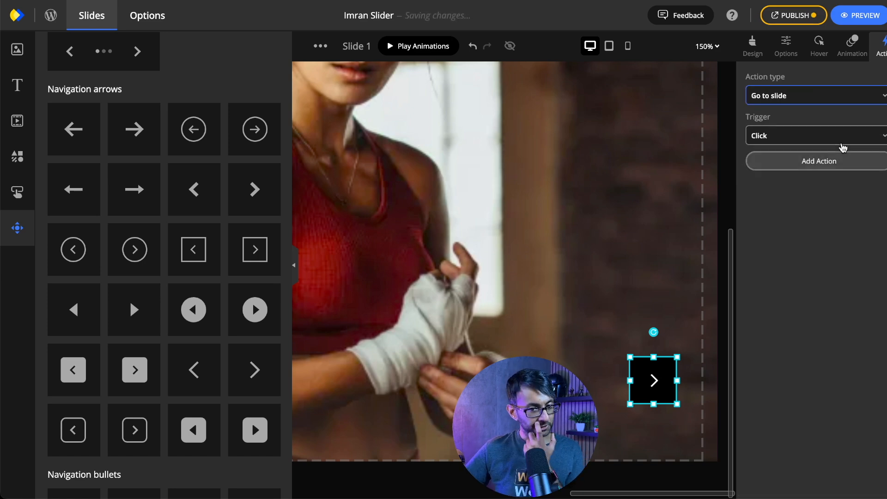
{"action": "left_click", "coordinate": [841, 139]}
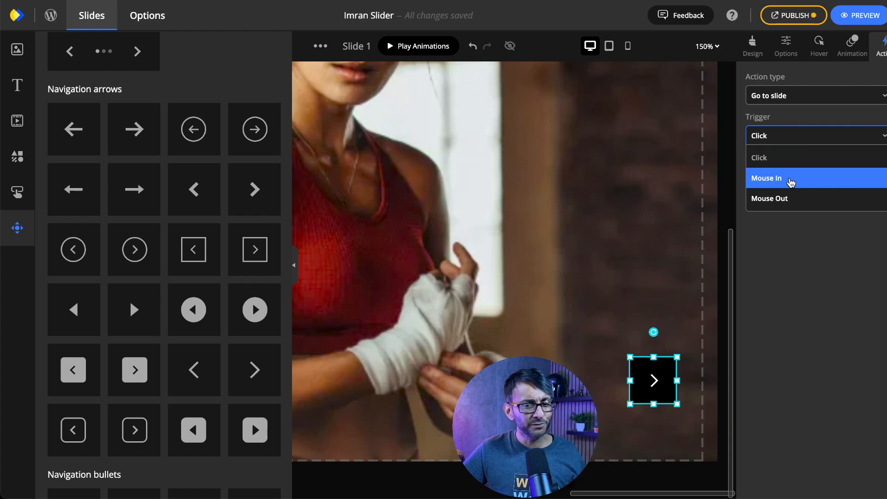
{"action": "left_click", "coordinate": [794, 160]}
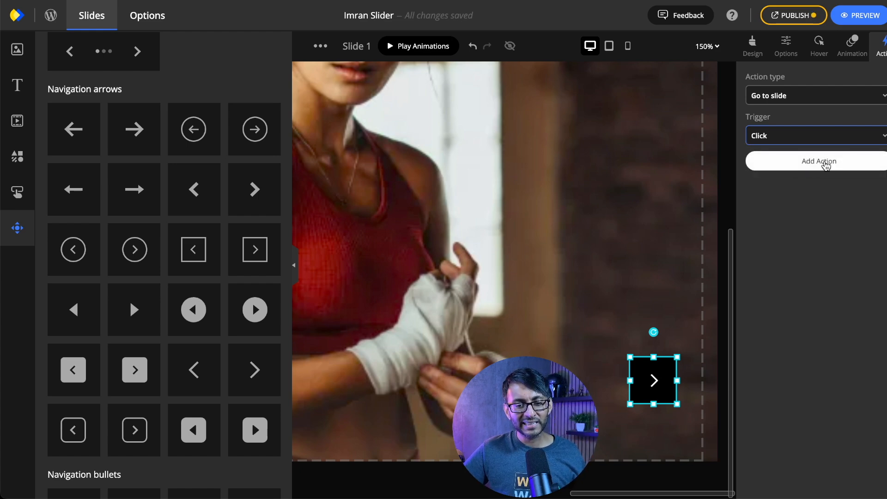
{"action": "left_click", "coordinate": [826, 166]}
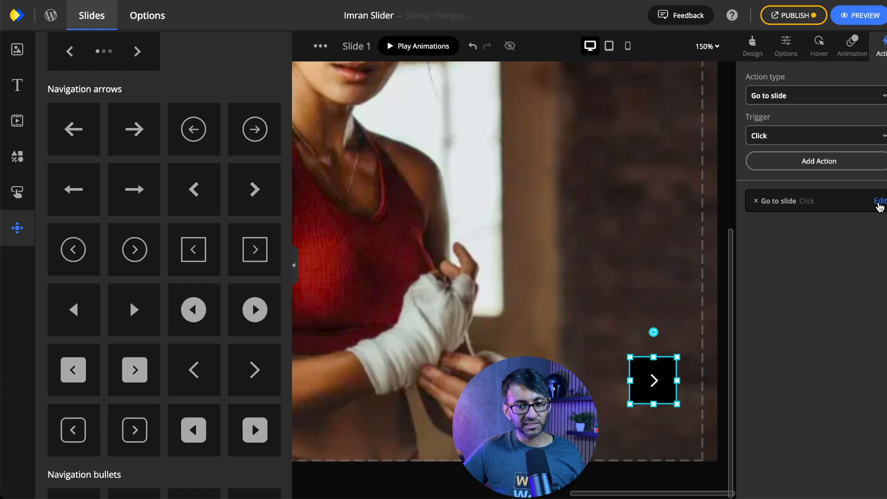
{"action": "left_click", "coordinate": [879, 204]}
{"action": "left_click", "coordinate": [793, 245]}
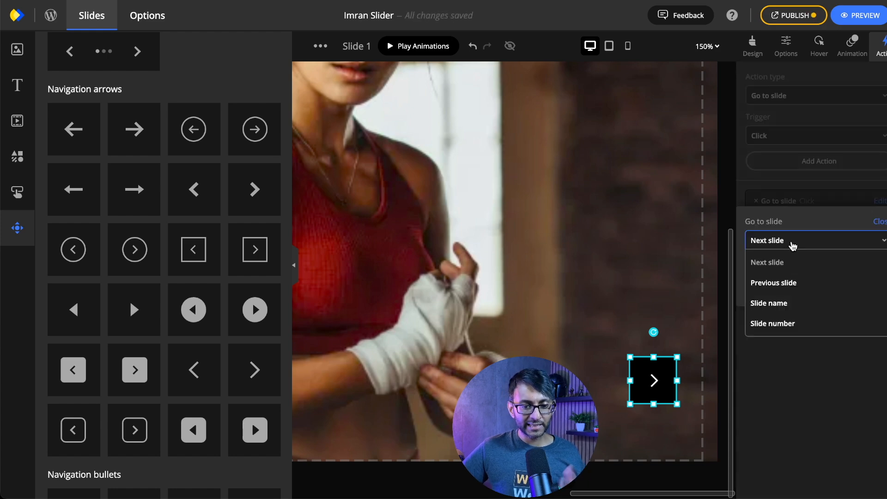
{"action": "left_click", "coordinate": [794, 242]}
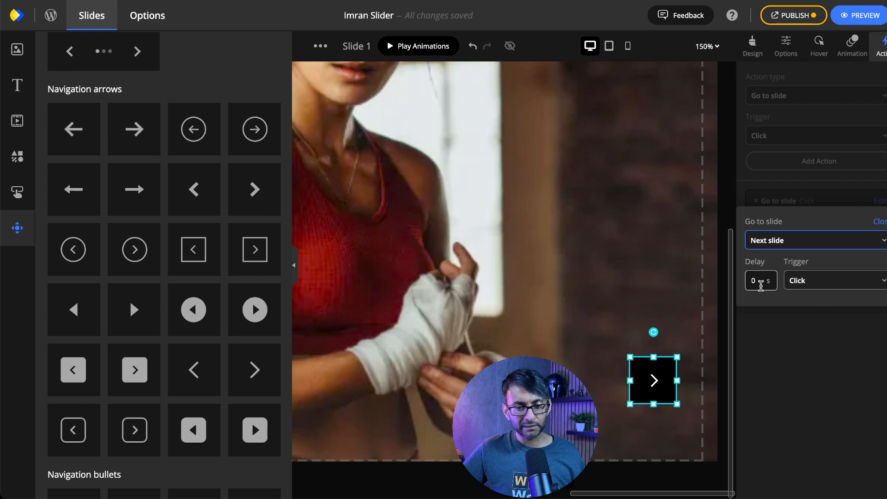
{"action": "left_click", "coordinate": [882, 221]}
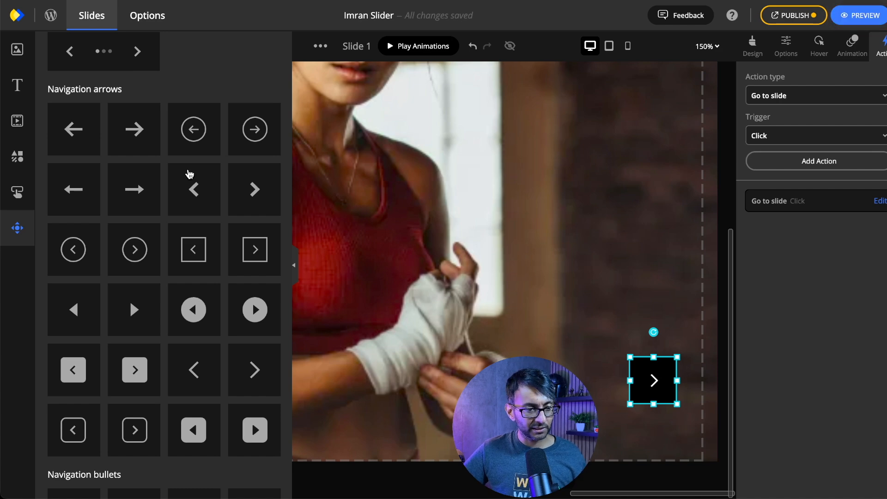
Step: Add a left-pointing square navigation arrow, align it to the slide's bottom-right corner and size it 50 by 50 px
{"action": "left_click", "coordinate": [80, 374]}
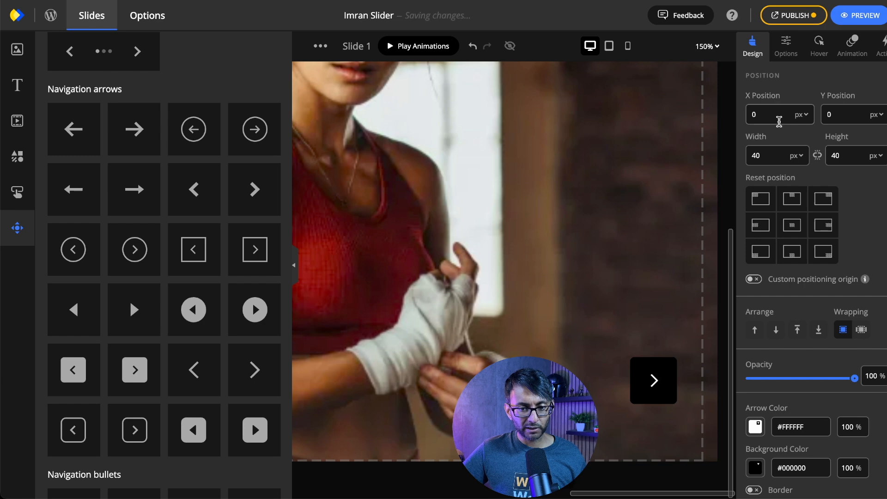
{"action": "left_click", "coordinate": [825, 254]}
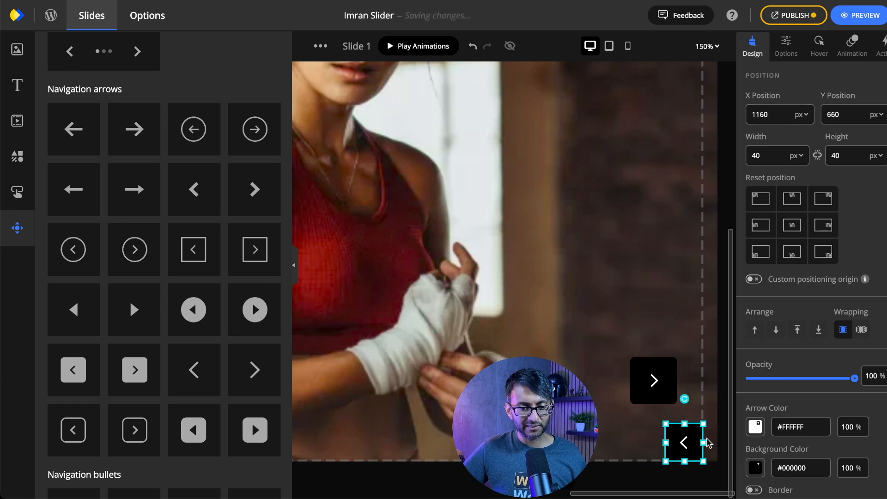
{"action": "left_click", "coordinate": [748, 156]}
{"action": "type", "text": "50"}
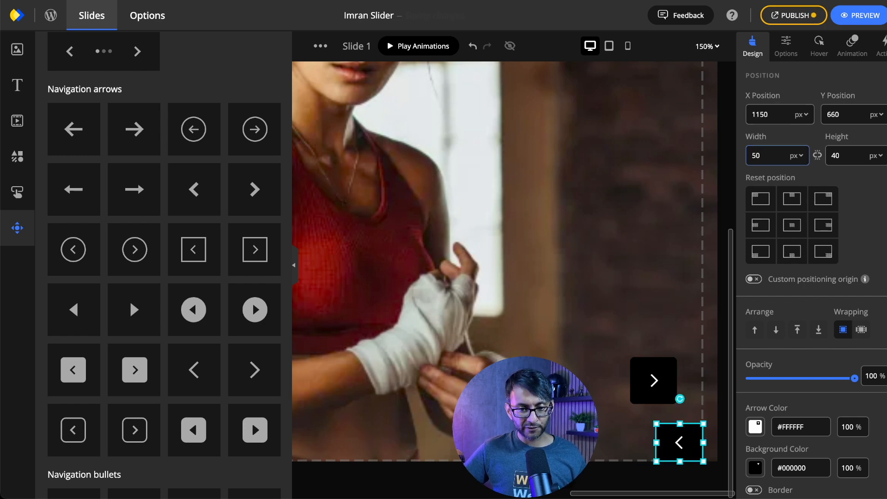
{"action": "key", "text": "Tab"}
{"action": "type", "text": "50"}
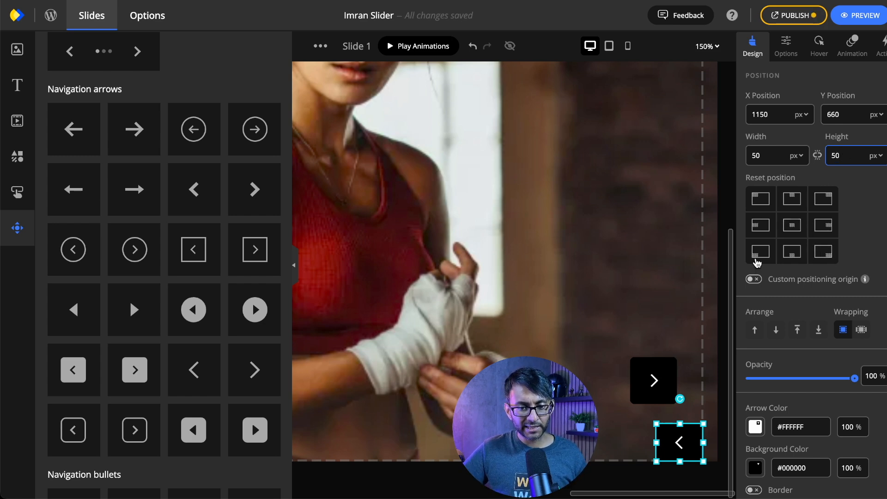
Step: Move the left arrow beside the right arrow on the same level, to about X 1047, Y 589
{"action": "left_click", "coordinate": [671, 318]}
{"action": "left_click_drag", "start_coordinate": [683, 451], "coordinate": [581, 393]}
{"action": "left_click_drag", "start_coordinate": [578, 386], "coordinate": [581, 385]}
{"action": "left_click", "coordinate": [630, 267]}
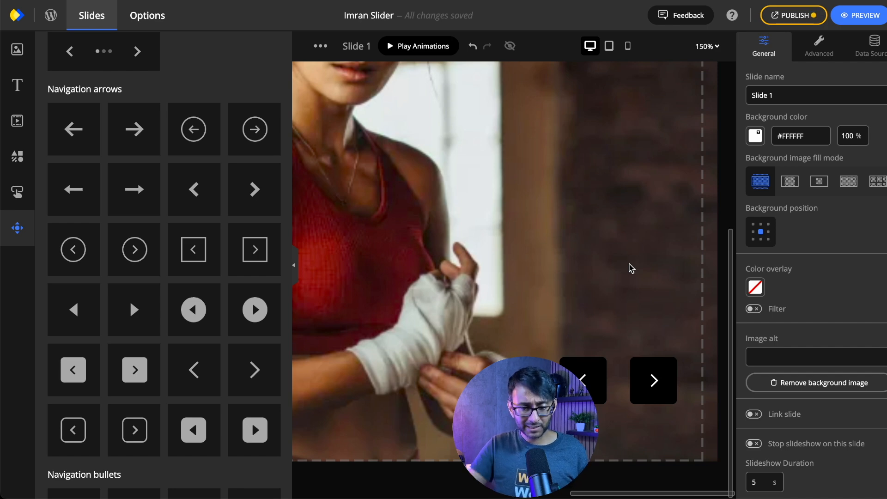
Step: Check the target slide, delay and trigger of the left arrow's existing Go to slide action
{"action": "left_click", "coordinate": [592, 383]}
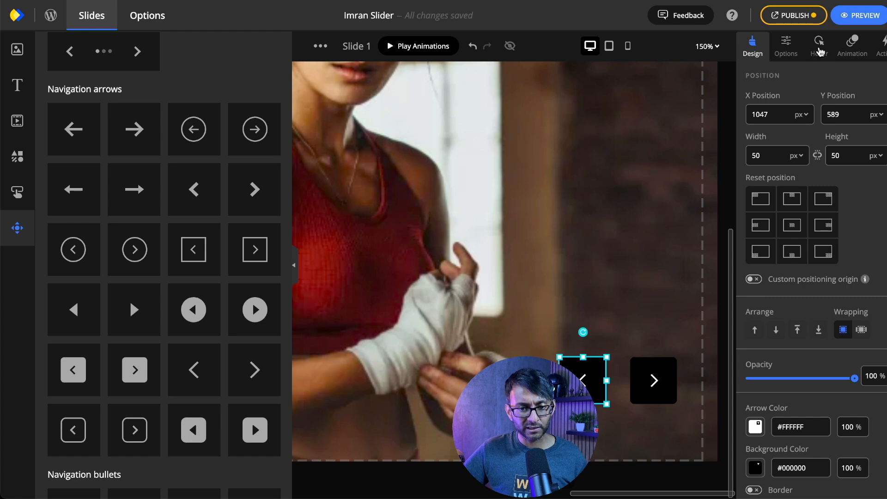
{"action": "left_click", "coordinate": [852, 46]}
{"action": "left_click", "coordinate": [880, 47]}
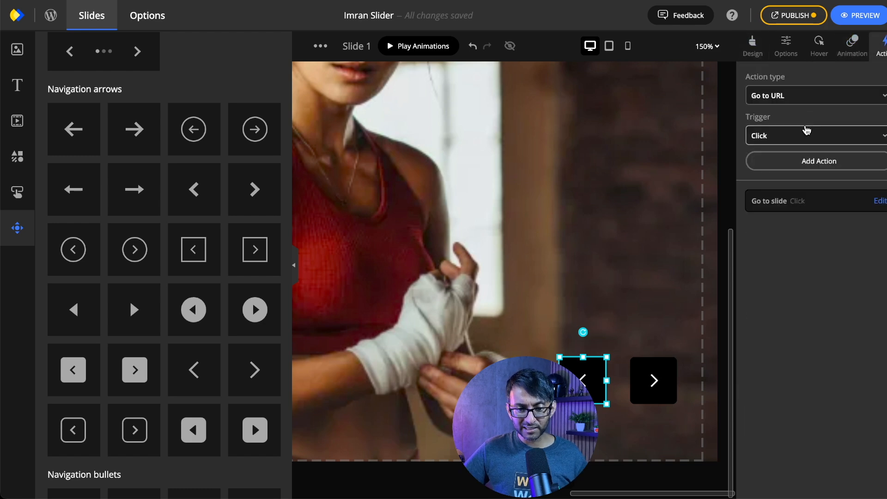
{"action": "left_click", "coordinate": [817, 98]}
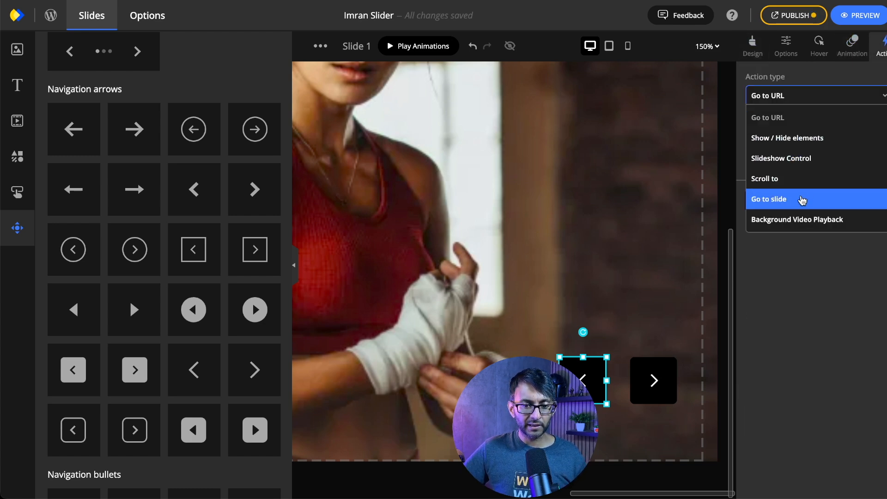
{"action": "left_click", "coordinate": [802, 198]}
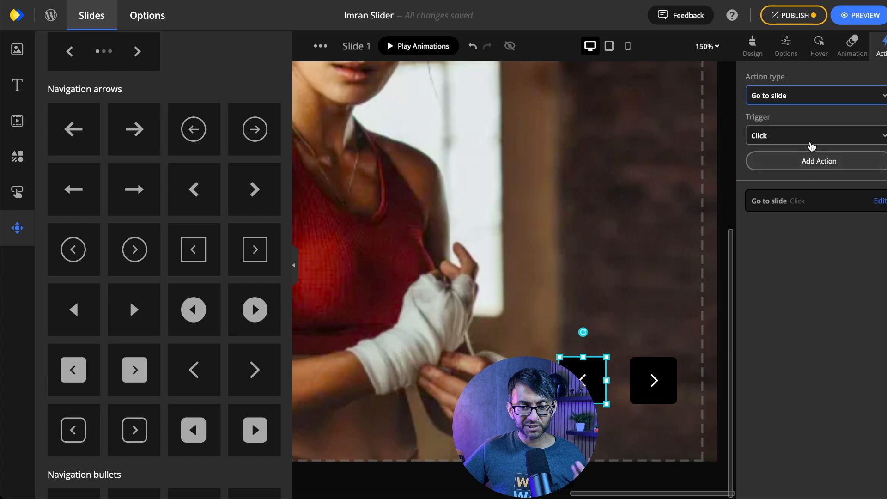
{"action": "left_click", "coordinate": [880, 202]}
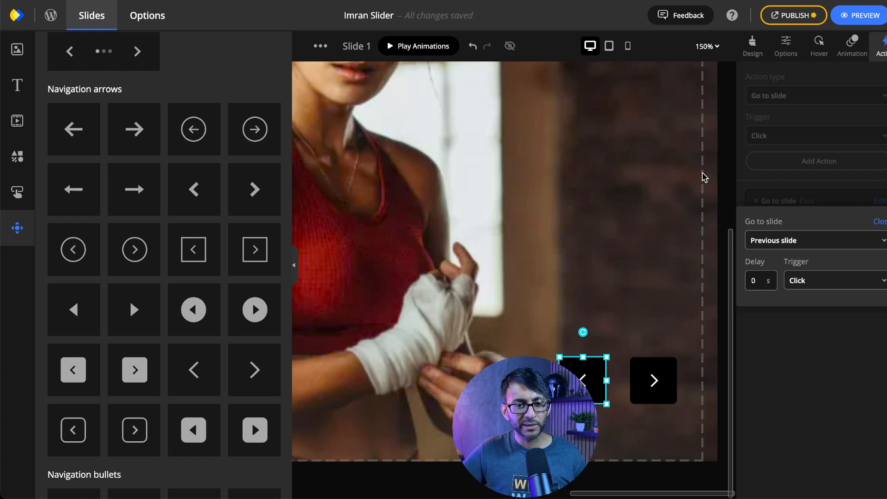
{"action": "left_click", "coordinate": [675, 180]}
Step: Publish the slider's pending changes
{"action": "left_click", "coordinate": [790, 15]}
{"action": "left_click", "coordinate": [770, 86]}
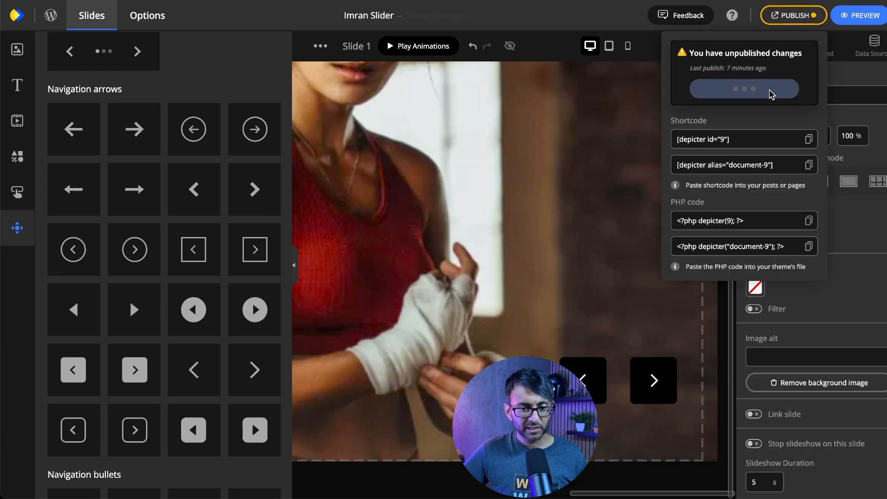
{"action": "left_click", "coordinate": [584, 97]}
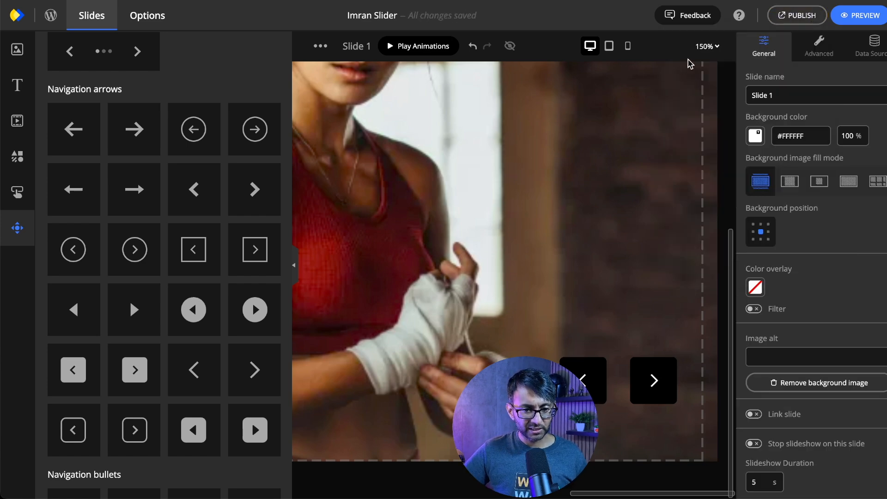
Step: Nudge the red Click Here button on Slide 1 slightly lower beneath the heading
{"action": "left_click", "coordinate": [706, 46]}
{"action": "left_click", "coordinate": [700, 67]}
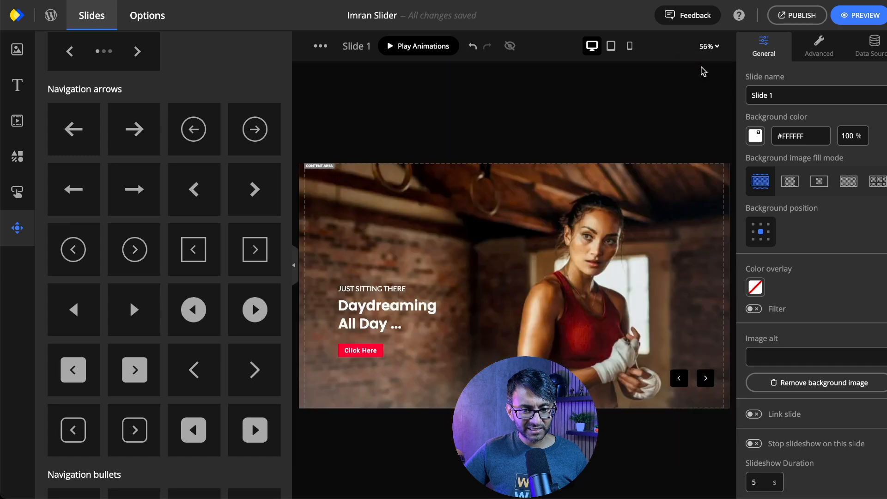
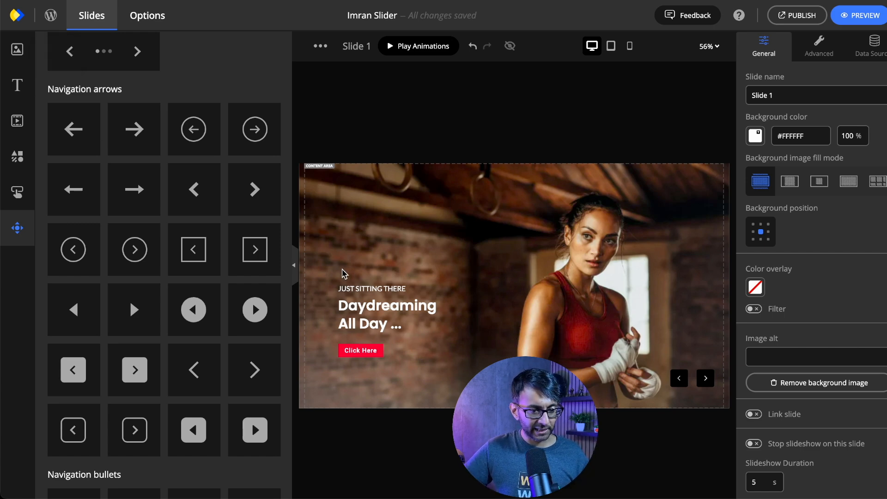
{"action": "left_click", "coordinate": [360, 354]}
{"action": "key", "text": "Down"}
{"action": "key", "text": "Down"}
{"action": "key", "text": "Down"}
{"action": "key", "text": "Down"}
{"action": "key", "text": "Down"}
{"action": "key", "text": "Down"}
{"action": "key", "text": "Down"}
{"action": "key", "text": "Down"}
{"action": "key", "text": "Down"}
{"action": "key", "text": "Down"}
{"action": "key", "text": "Down"}
{"action": "key", "text": "Down"}
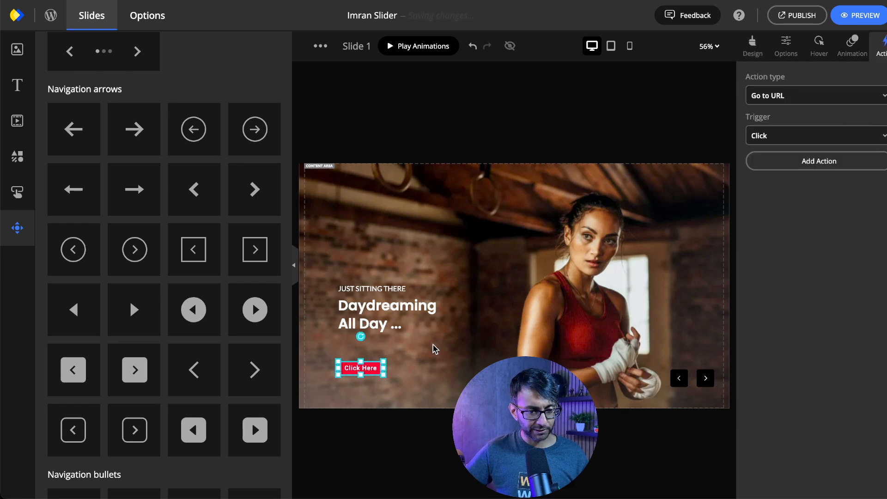
{"action": "key", "text": "Down"}
{"action": "key", "text": "Down"}
{"action": "key", "text": "Down"}
{"action": "key", "text": "Down"}
{"action": "key", "text": "Down"}
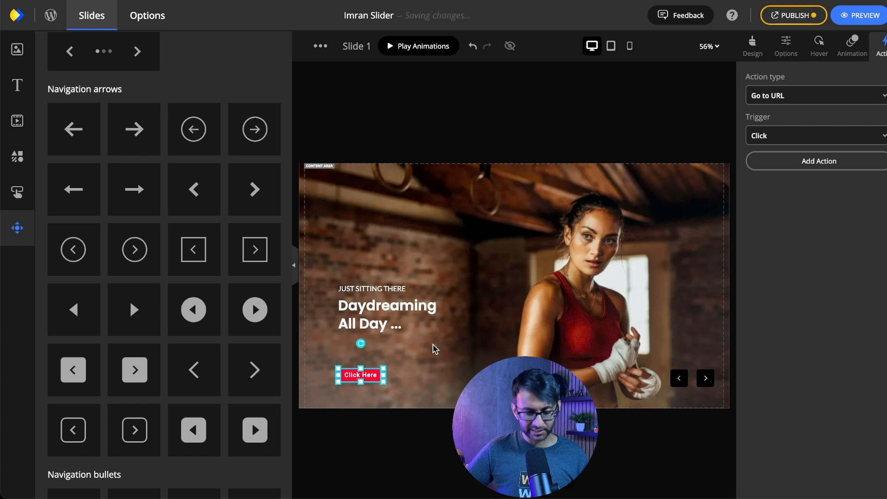
{"action": "key", "text": "Up"}
{"action": "key", "text": "Up"}
{"action": "key", "text": "Up"}
{"action": "key", "text": "Up"}
{"action": "key", "text": "Up"}
{"action": "key", "text": "Up"}
{"action": "key", "text": "Up"}
{"action": "key", "text": "Up"}
{"action": "key", "text": "Up"}
{"action": "key", "text": "Up"}
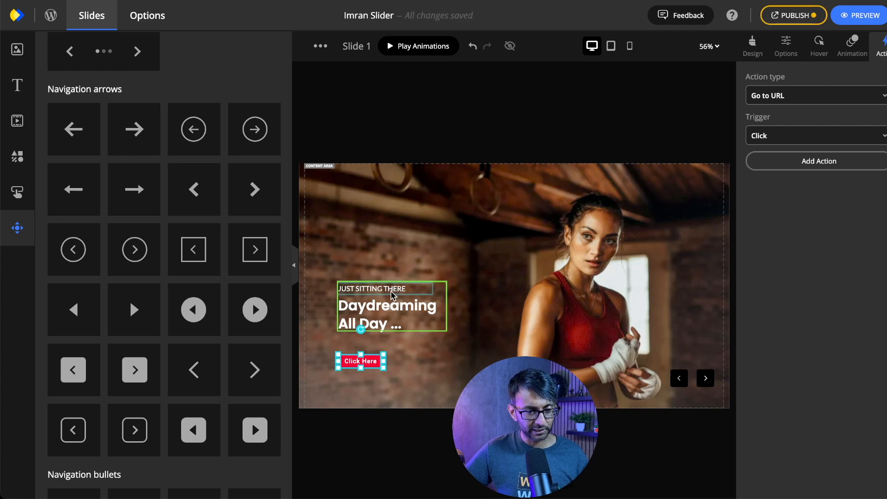
Step: Nudge the grouped subtitle and heading text down towards the Click Here button
{"action": "left_click", "coordinate": [434, 319]}
{"action": "key", "text": "Down"}
{"action": "key", "text": "Down"}
{"action": "key", "text": "Down"}
{"action": "key", "text": "Down"}
{"action": "key", "text": "Down"}
{"action": "key", "text": "Down"}
{"action": "key", "text": "Down"}
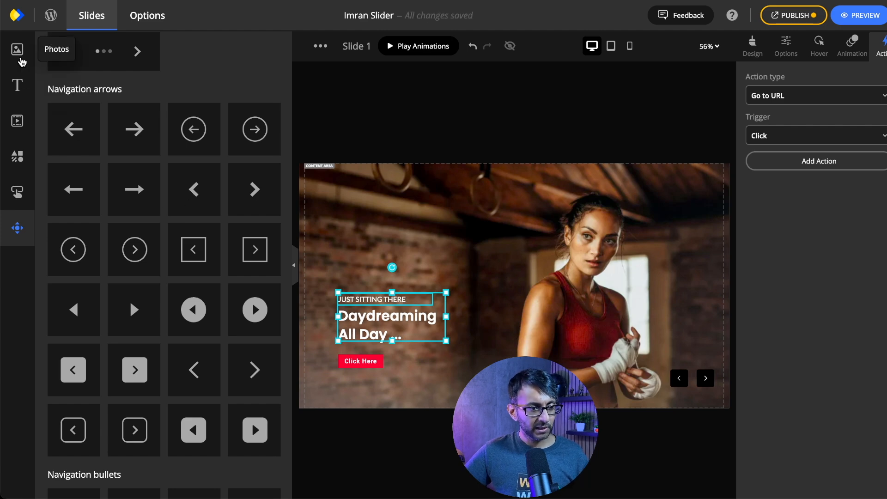
Step: Insert the photo box11.webp from the media library into Slide 1
{"action": "left_click", "coordinate": [17, 50]}
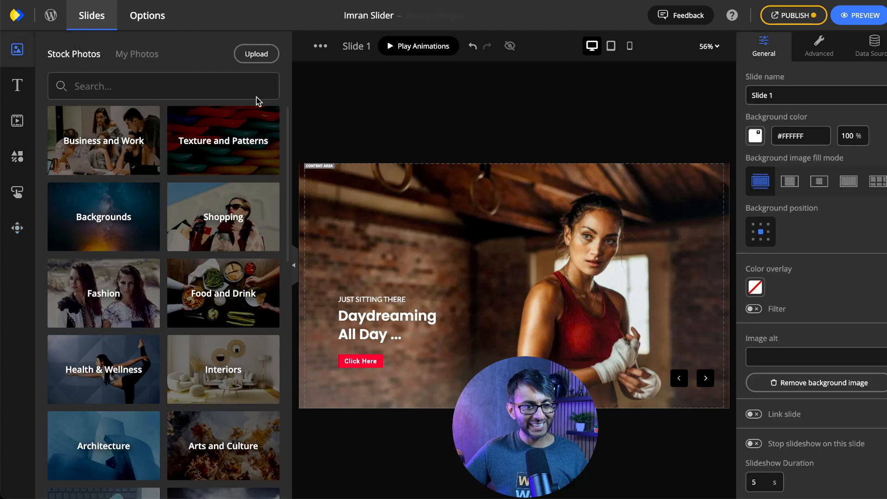
{"action": "left_click", "coordinate": [255, 54]}
{"action": "scroll", "coordinate": [309, 277], "scroll_direction": "down", "scroll_amount": 3}
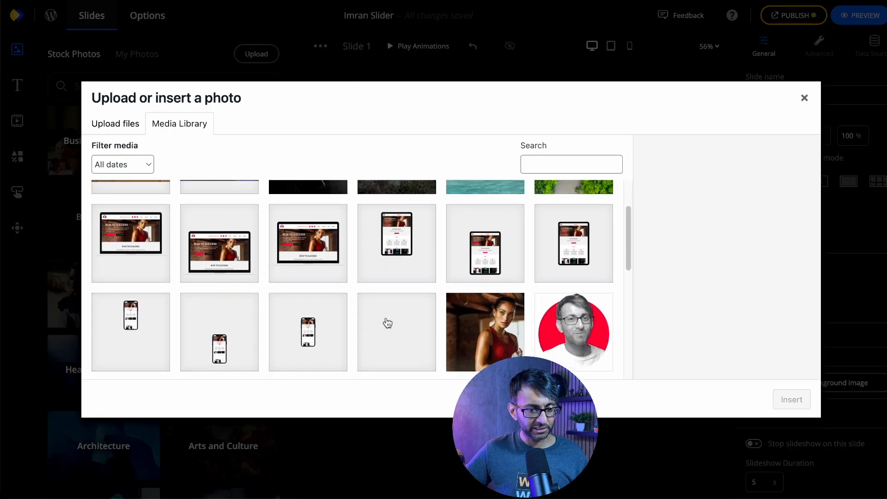
{"action": "scroll", "coordinate": [387, 322], "scroll_direction": "down", "scroll_amount": 10}
{"action": "scroll", "coordinate": [387, 323], "scroll_direction": "up", "scroll_amount": 8}
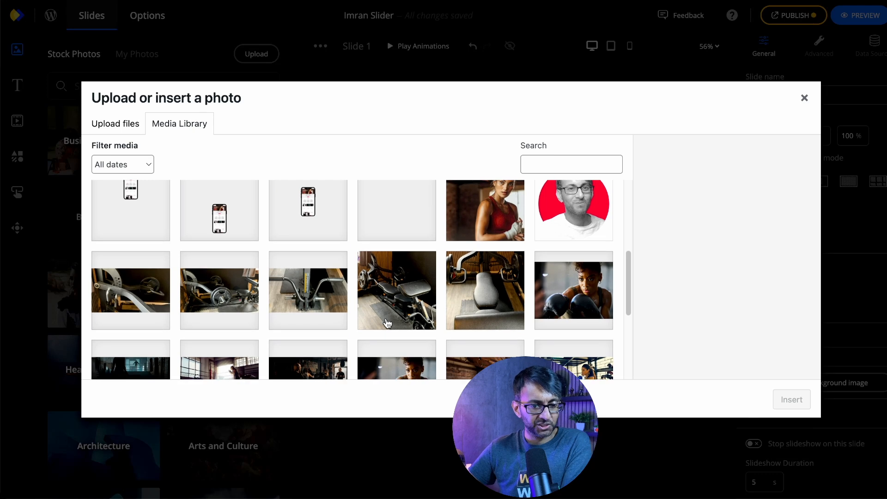
{"action": "scroll", "coordinate": [387, 322], "scroll_direction": "down", "scroll_amount": 2}
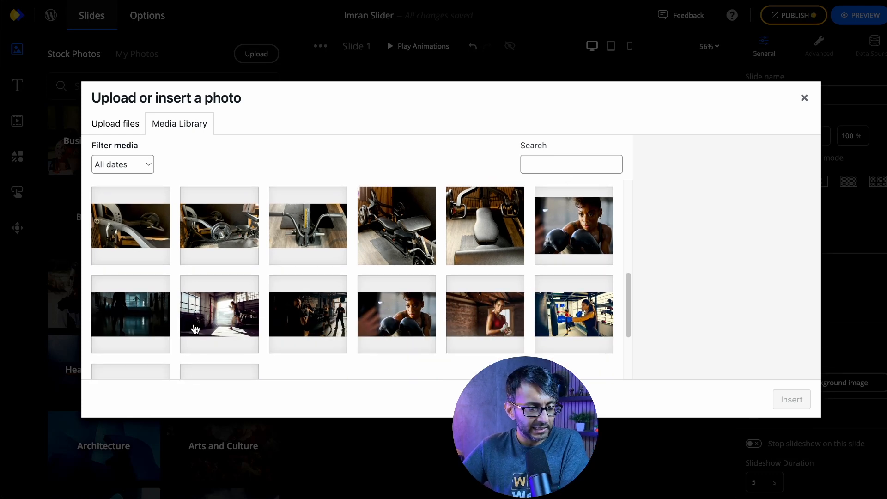
{"action": "left_click", "coordinate": [309, 317]}
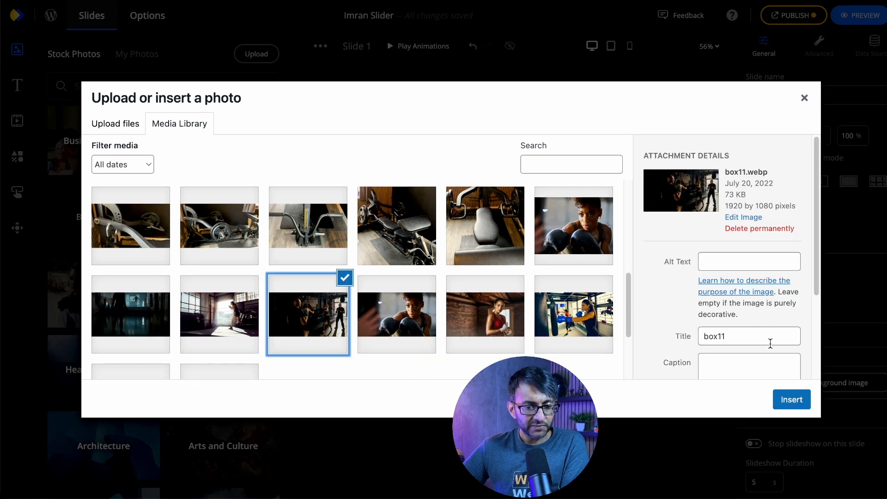
{"action": "left_click", "coordinate": [791, 400]}
Step: Shrink the inserted photo to about 395 by 222 px and place it above the text at about X 97, Y 70
{"action": "left_click_drag", "start_coordinate": [649, 163], "coordinate": [434, 267]}
{"action": "left_click_drag", "start_coordinate": [380, 313], "coordinate": [414, 223]}
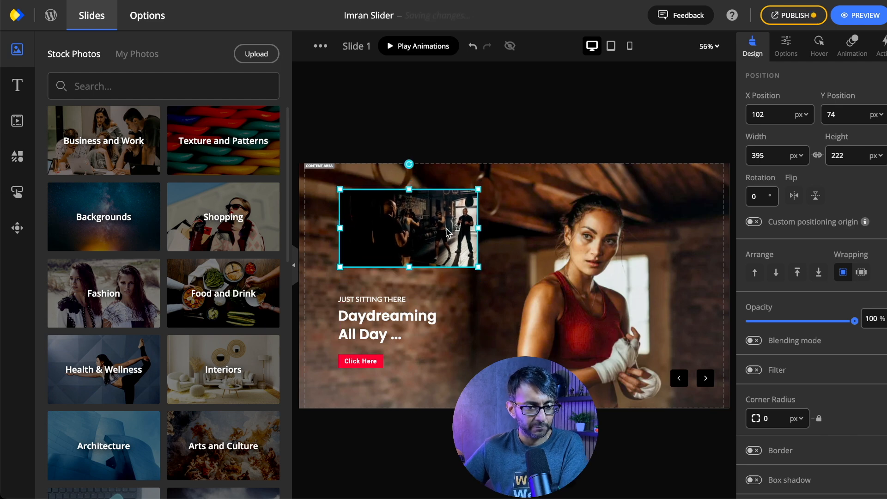
{"action": "left_click_drag", "start_coordinate": [416, 239], "coordinate": [415, 237]}
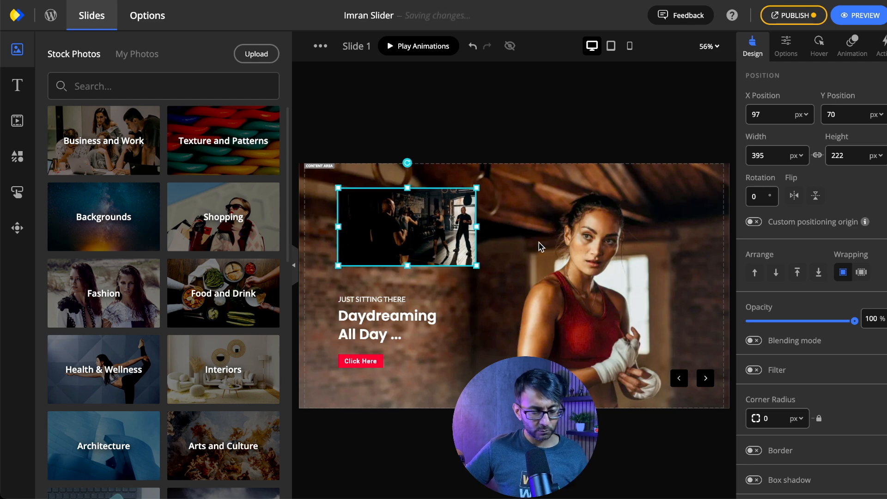
Step: Round the inserted photo's corners with a 25 px corner radius
{"action": "scroll", "coordinate": [761, 379], "scroll_direction": "down", "scroll_amount": 1}
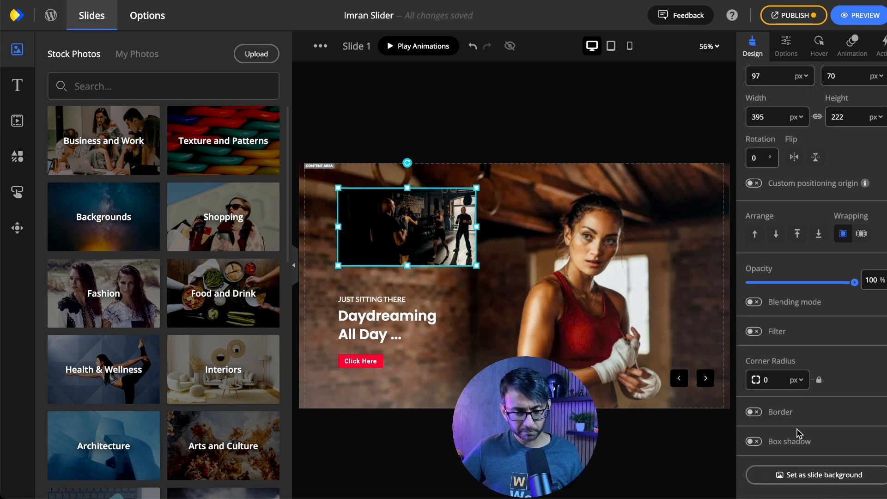
{"action": "left_click", "coordinate": [774, 379]}
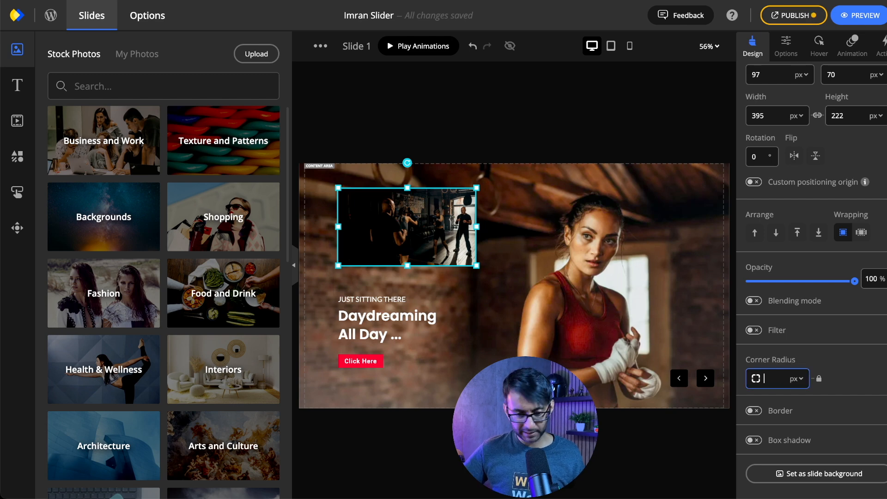
{"action": "key", "text": "Return"}
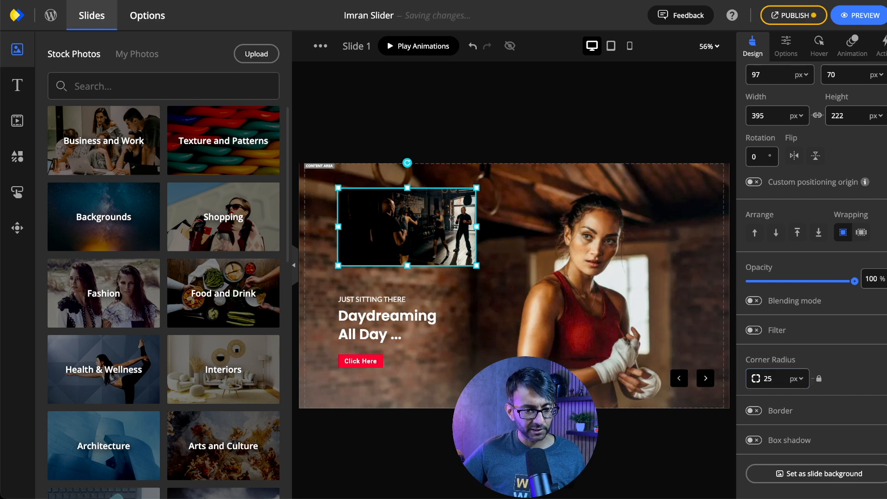
{"action": "left_click", "coordinate": [468, 329]}
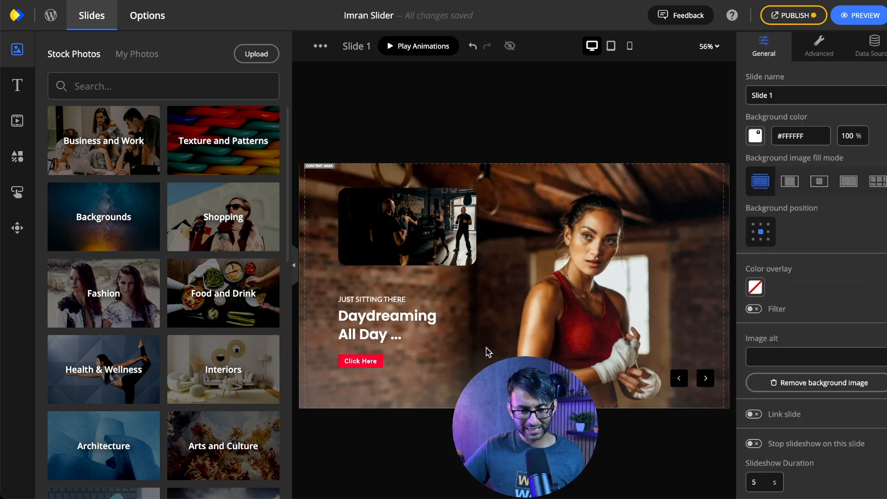
Step: Preview the move-type entrance animations on the inserted photo and apply Medium Move from Top
{"action": "left_click", "coordinate": [445, 257]}
{"action": "left_click", "coordinate": [852, 46]}
{"action": "left_click", "coordinate": [876, 150]}
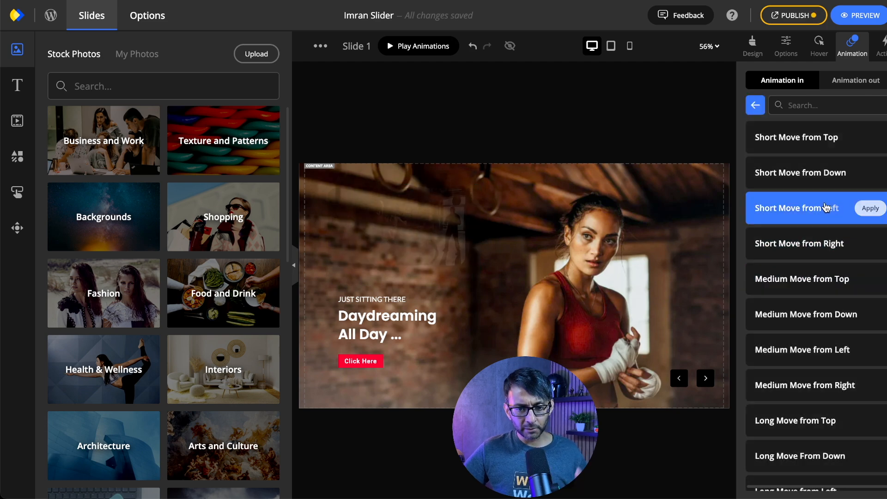
{"action": "mouse_move", "coordinate": [840, 140]}
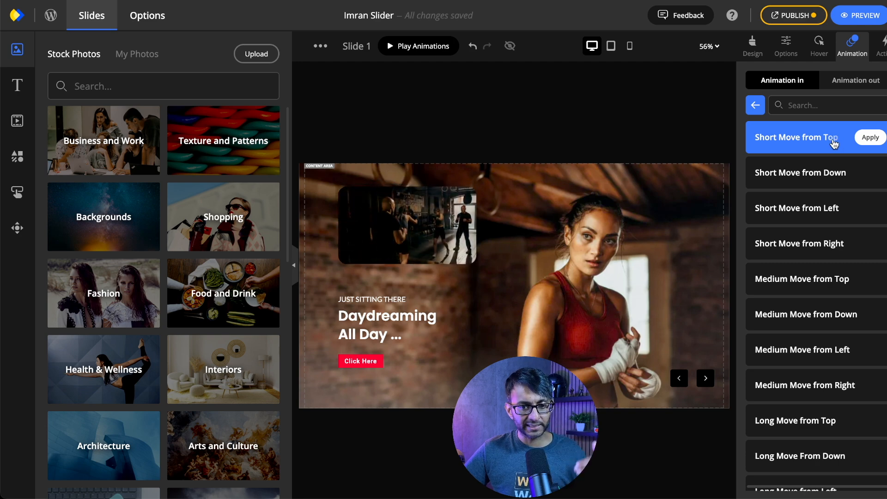
{"action": "mouse_move", "coordinate": [828, 290]}
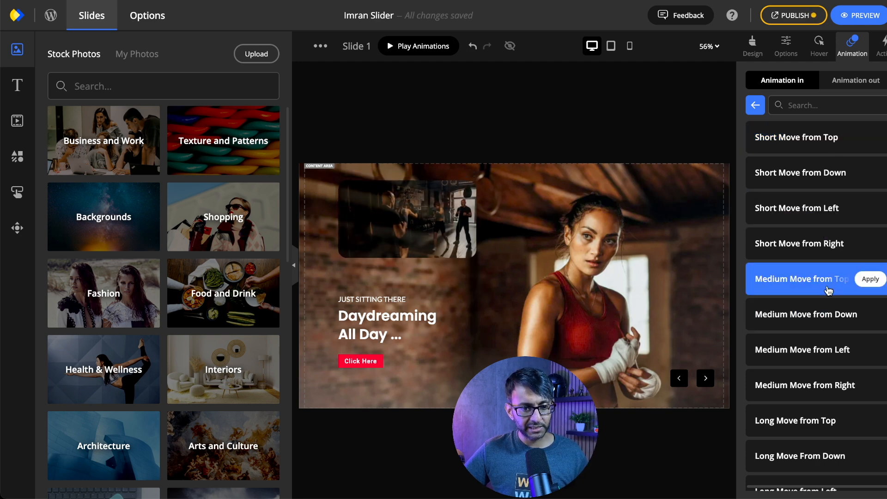
{"action": "left_click", "coordinate": [828, 290]}
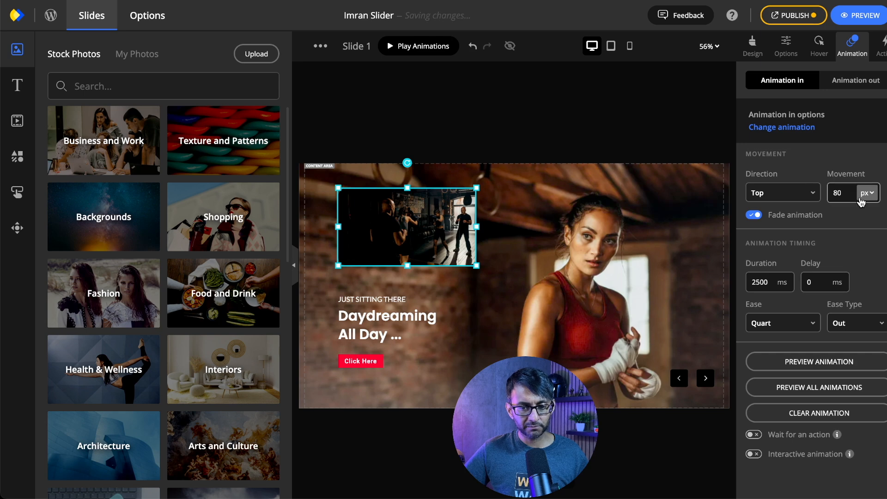
Step: Publish the slider with the newly added animated photo
{"action": "left_click", "coordinate": [793, 15]}
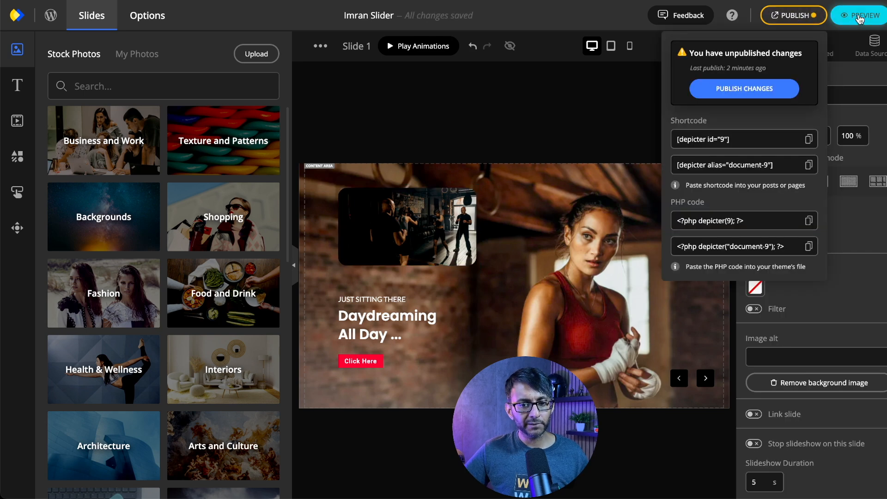
{"action": "left_click", "coordinate": [755, 82]}
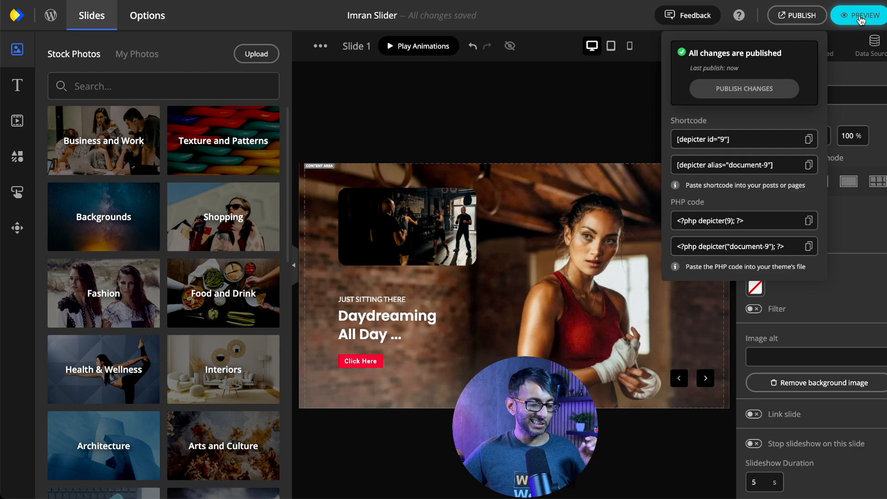
Step: Preview the published slider with its entrance animations and return to the editor
{"action": "left_click", "coordinate": [861, 17]}
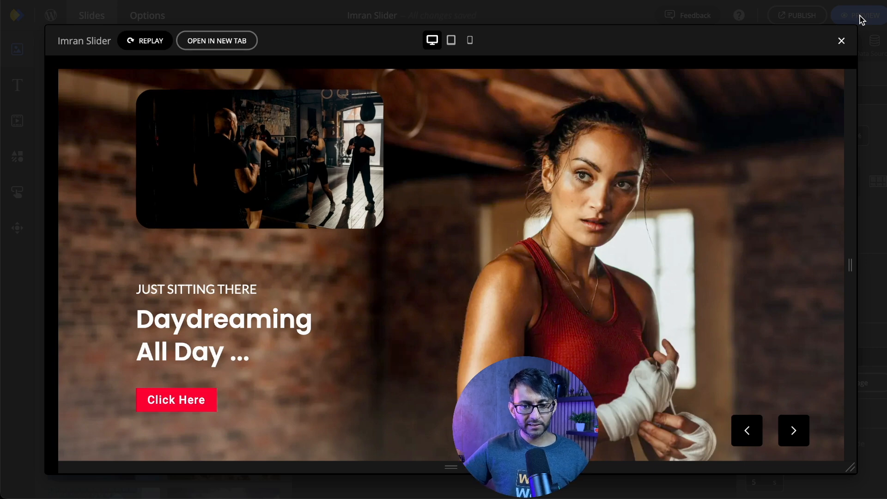
{"action": "left_click", "coordinate": [841, 41]}
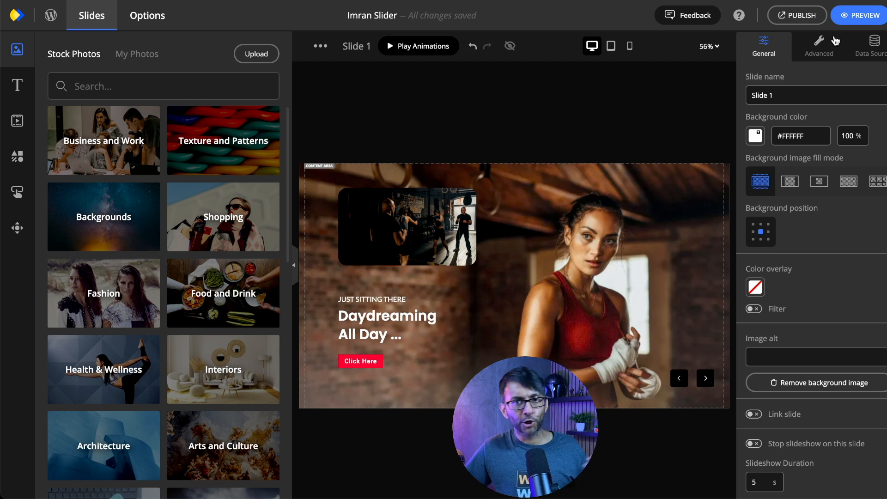
Step: Switch Slide 1 to the mobile layout for adjusting its elements
{"action": "left_click", "coordinate": [630, 46]}
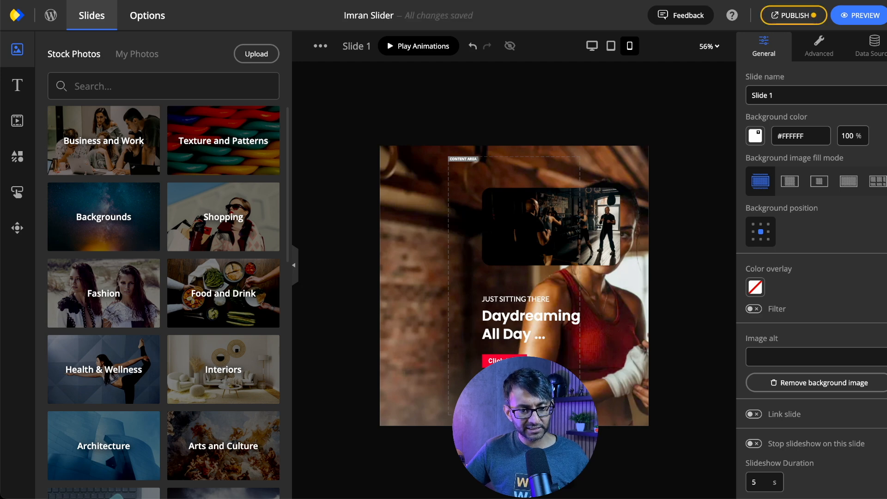
{"action": "left_click", "coordinate": [709, 46]}
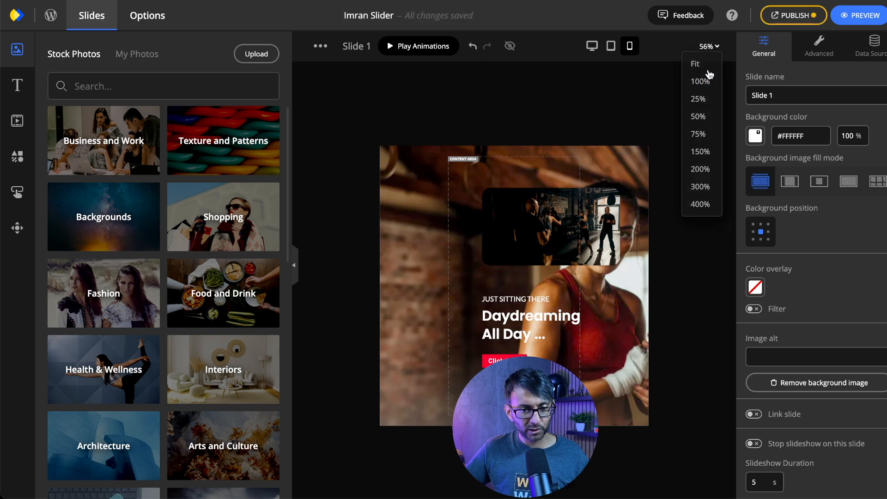
{"action": "left_click", "coordinate": [709, 71]}
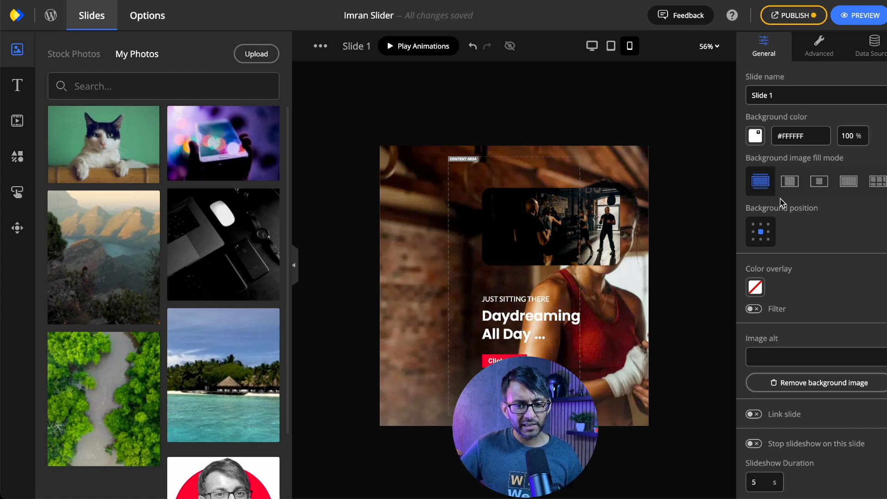
Step: Try other background image fill modes, including Tile, on the mobile slide and go back to the first mode
{"action": "left_click", "coordinate": [790, 188]}
{"action": "left_click", "coordinate": [850, 187]}
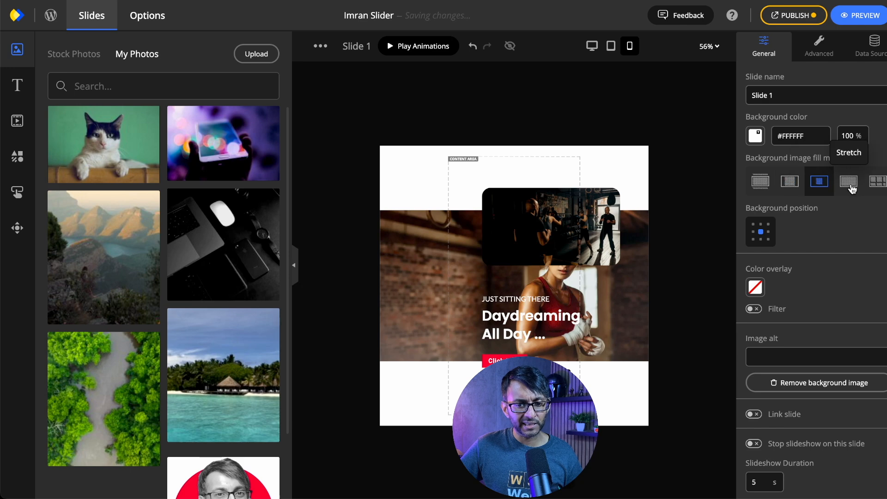
{"action": "left_click", "coordinate": [880, 187]}
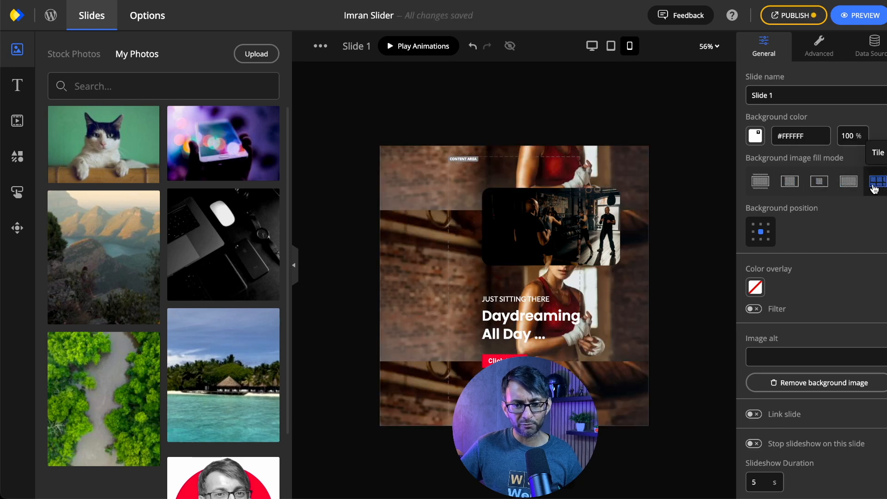
{"action": "left_click", "coordinate": [763, 190]}
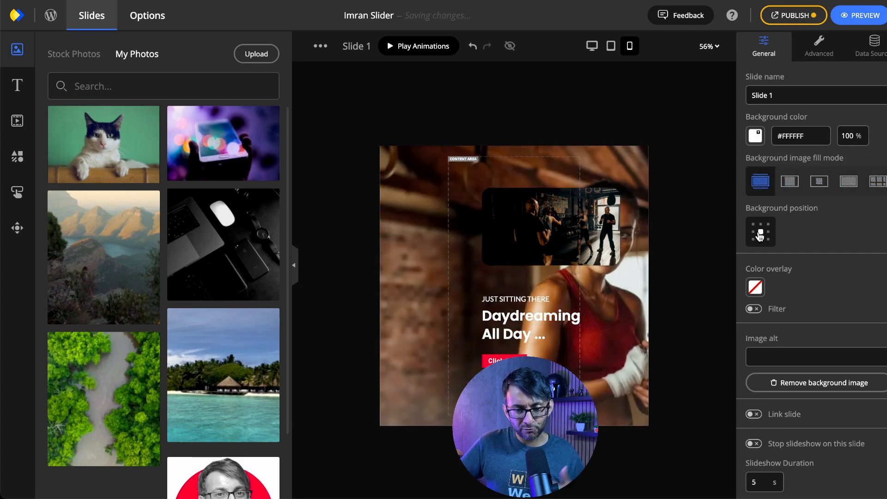
Step: Shrink the mobile photo to about 261 by 147 px and place it at about X 38, Y 101
{"action": "left_click", "coordinate": [531, 236]}
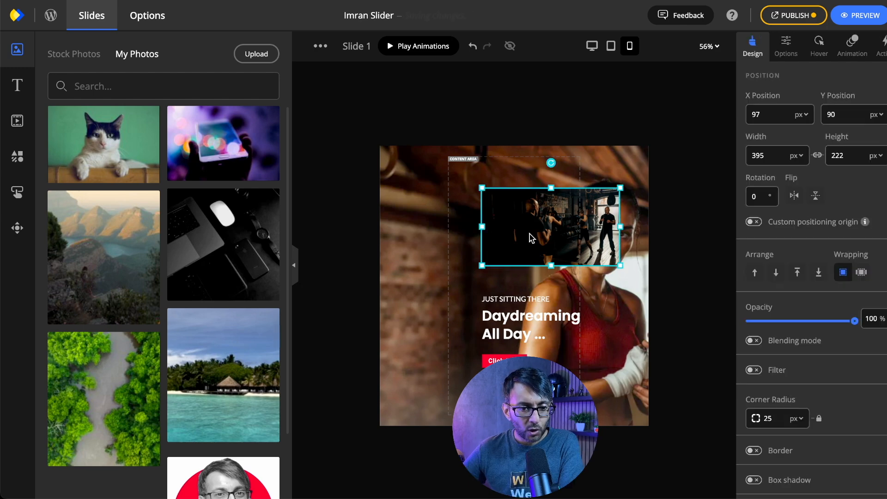
{"action": "left_click_drag", "start_coordinate": [620, 265], "coordinate": [573, 238]}
{"action": "left_click_drag", "start_coordinate": [525, 221], "coordinate": [506, 225]}
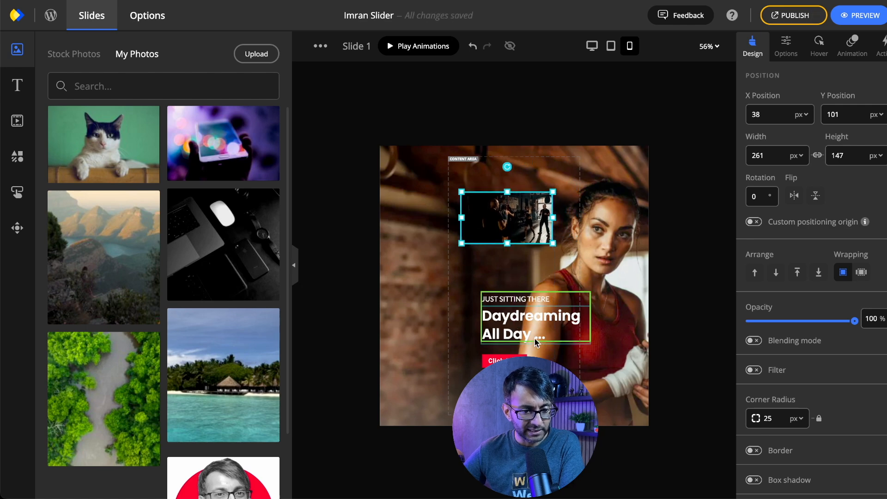
Step: Move the mobile text group up under the photo's left edge and lower the photo to about Y 109
{"action": "left_click", "coordinate": [512, 322]}
{"action": "left_click_drag", "start_coordinate": [512, 322], "coordinate": [546, 313]}
{"action": "left_click_drag", "start_coordinate": [526, 227], "coordinate": [526, 227]}
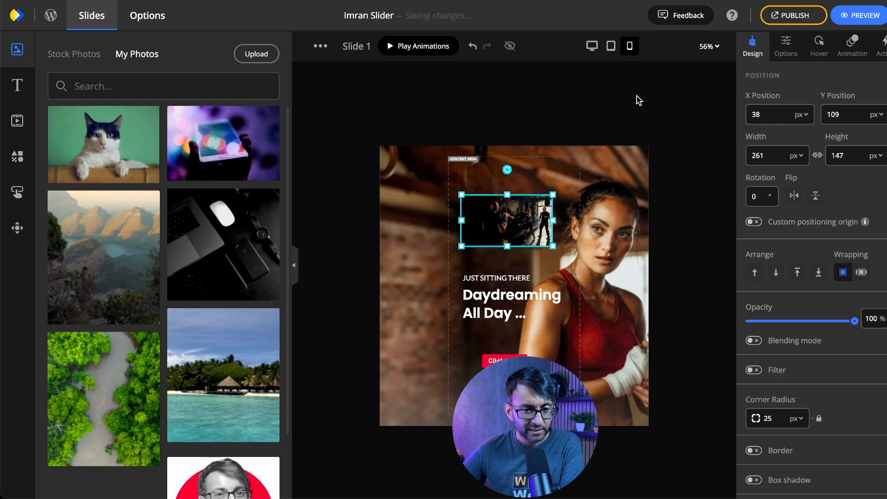
Step: At 150% zoom, raise the mobile photo to about Y 100 and align the text group's left edge with it
{"action": "left_click", "coordinate": [708, 47]}
{"action": "left_click", "coordinate": [706, 154]}
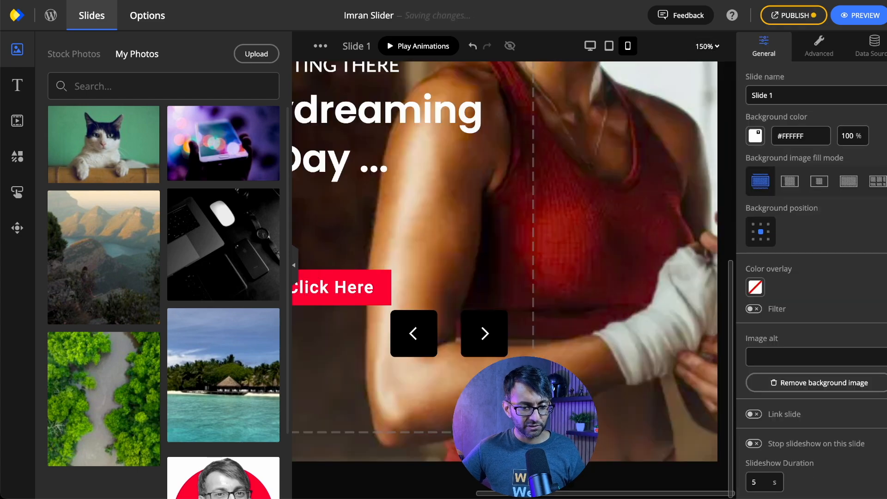
{"action": "scroll", "coordinate": [496, 309], "scroll_direction": "left", "scroll_amount": 5}
{"action": "scroll", "coordinate": [496, 309], "scroll_direction": "up", "scroll_amount": 6}
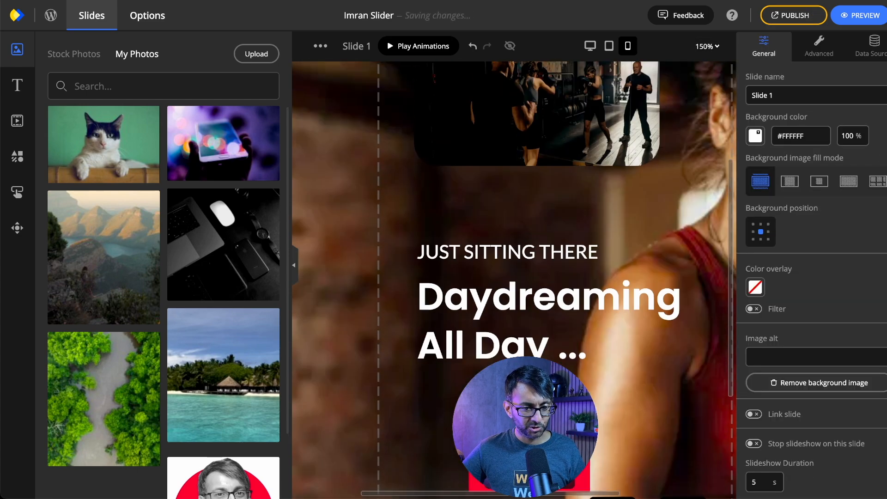
{"action": "left_click_drag", "start_coordinate": [495, 247], "coordinate": [493, 239]}
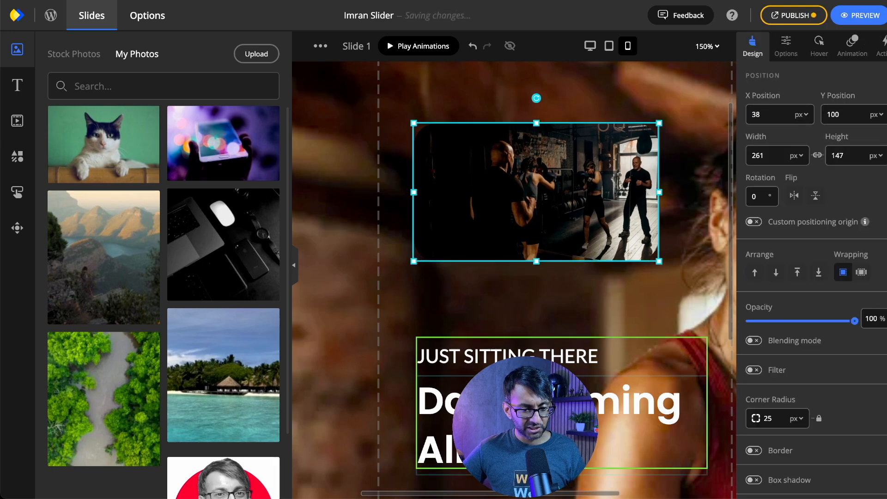
{"action": "left_click_drag", "start_coordinate": [513, 403], "coordinate": [511, 397]}
Step: Move the Click Here button into line with the text group's left edge in the mobile layout
{"action": "scroll", "coordinate": [531, 314], "scroll_direction": "down", "scroll_amount": 6}
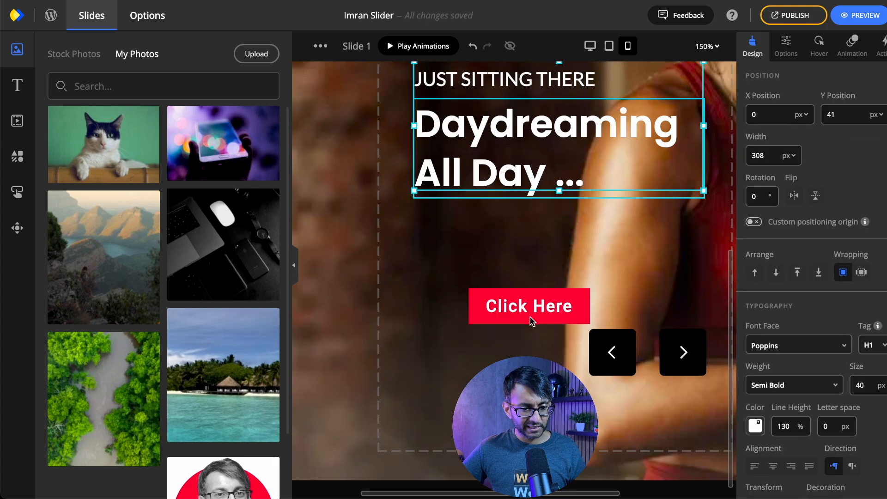
{"action": "left_click", "coordinate": [495, 287]}
{"action": "left_click_drag", "start_coordinate": [494, 287], "coordinate": [474, 287]}
Step: Move the previous and next arrows lower in the mobile content area, with the next arrow at about X 300, Y 645
{"action": "left_click_drag", "start_coordinate": [611, 371], "coordinate": [619, 403]}
{"action": "left_click_drag", "start_coordinate": [691, 354], "coordinate": [693, 394]}
{"action": "scroll", "coordinate": [622, 389], "scroll_direction": "right", "scroll_amount": 2}
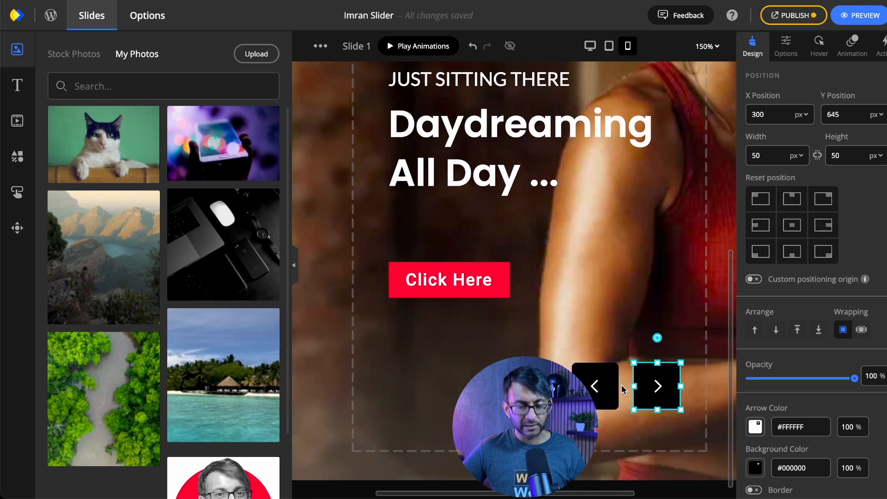
{"action": "left_click_drag", "start_coordinate": [594, 380], "coordinate": [581, 379]}
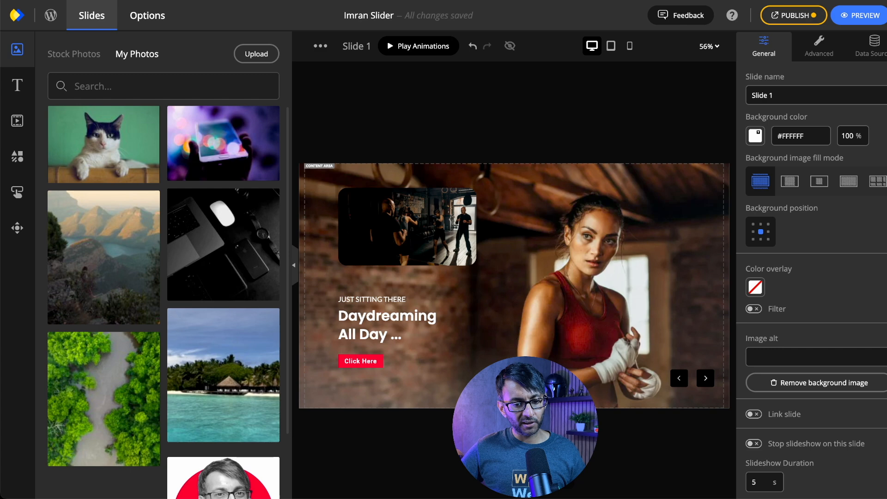
Step: Duplicate Slide 1 in the desktop layout and open the copy for editing
{"action": "right_click", "coordinate": [552, 287]}
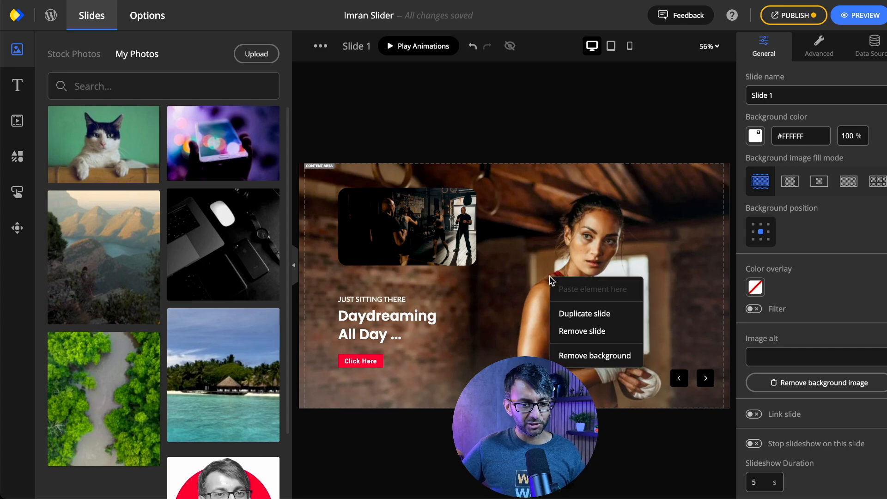
{"action": "left_click", "coordinate": [585, 313]}
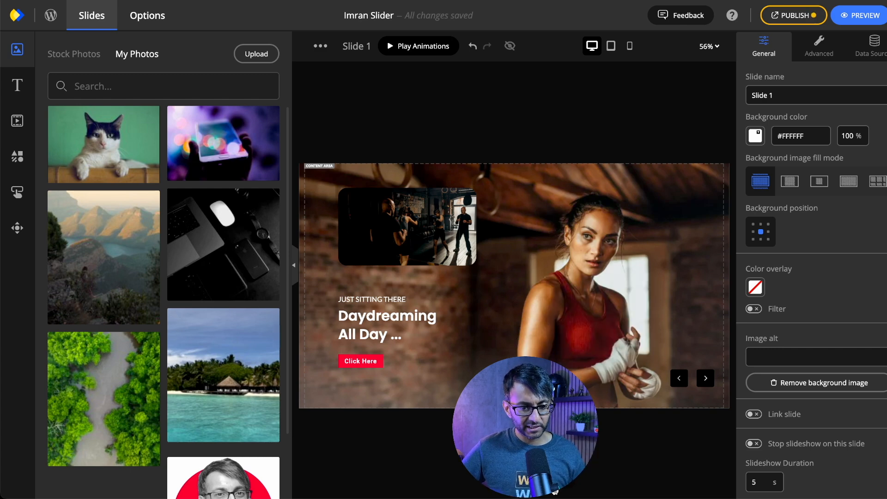
{"action": "left_click", "coordinate": [513, 477]}
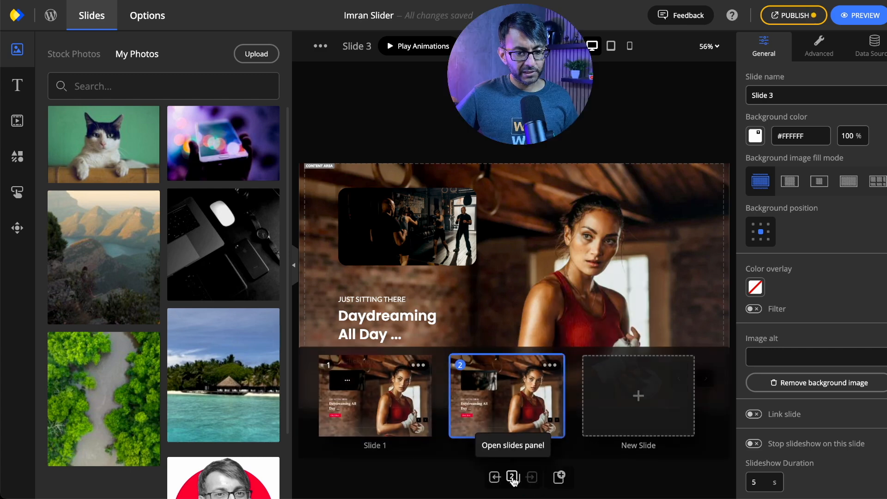
{"action": "left_click", "coordinate": [390, 406]}
{"action": "left_click", "coordinate": [510, 404]}
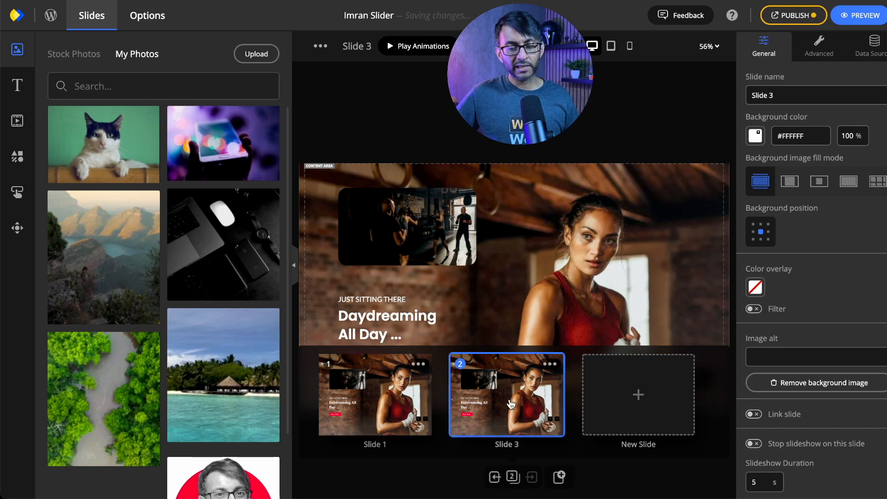
{"action": "left_click", "coordinate": [593, 289]}
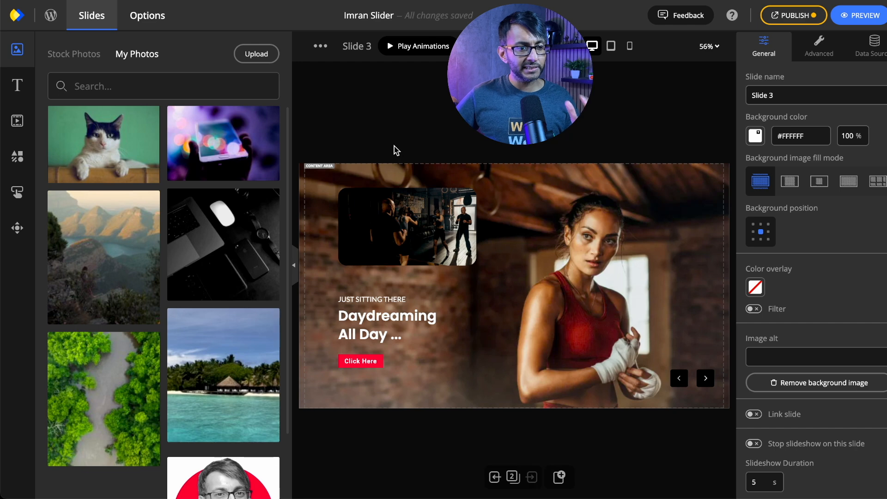
Step: Remove the duplicated slide's background and insert the media library photo of the woman in black boxing gloves
{"action": "right_click", "coordinate": [553, 283]}
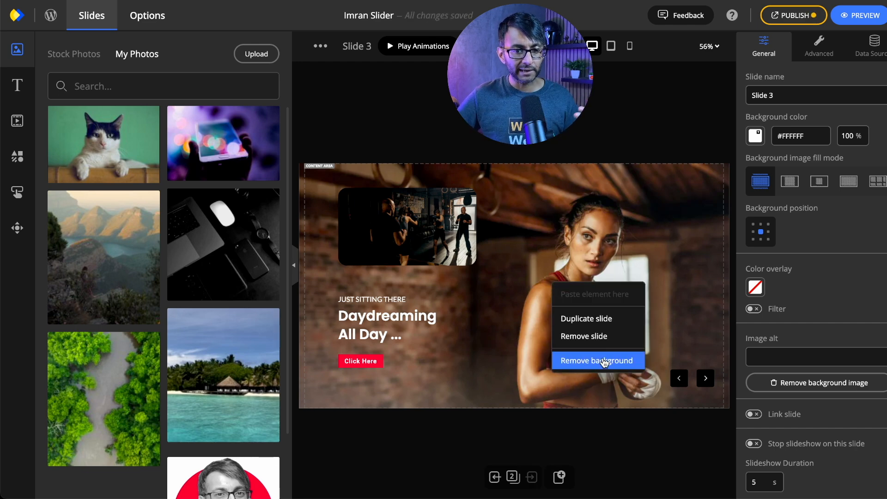
{"action": "left_click", "coordinate": [577, 358]}
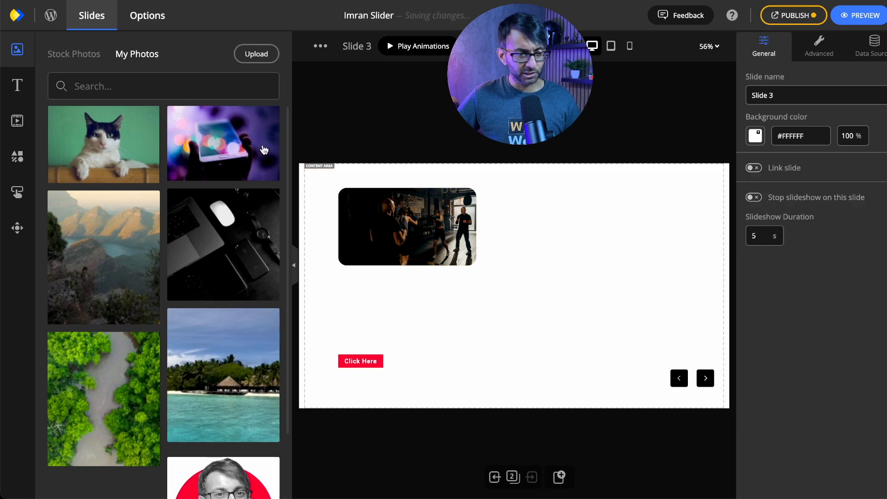
{"action": "left_click", "coordinate": [255, 55]}
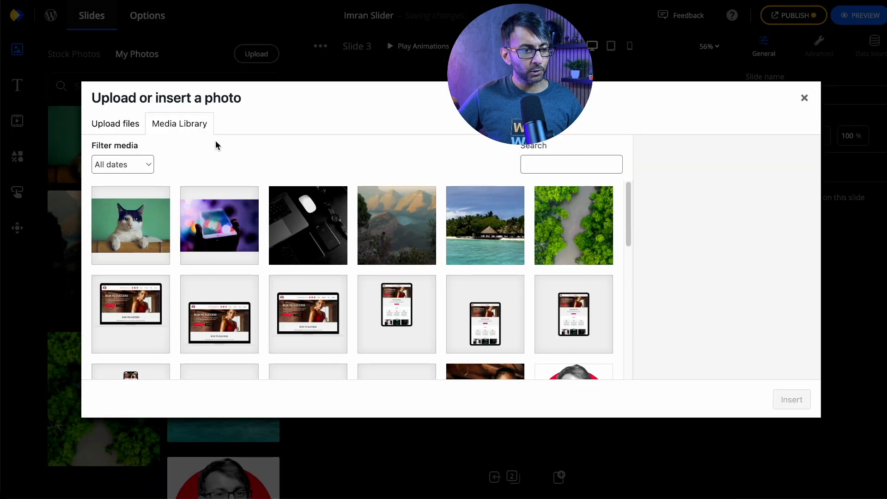
{"action": "scroll", "coordinate": [444, 250], "scroll_direction": "down", "scroll_amount": 10}
{"action": "scroll", "coordinate": [440, 257], "scroll_direction": "up", "scroll_amount": 1}
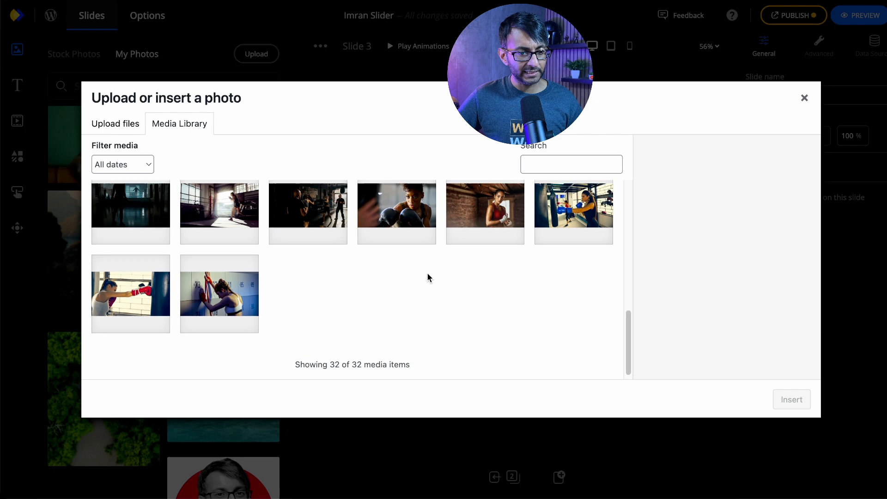
{"action": "left_click", "coordinate": [419, 243]}
{"action": "left_click", "coordinate": [790, 399]}
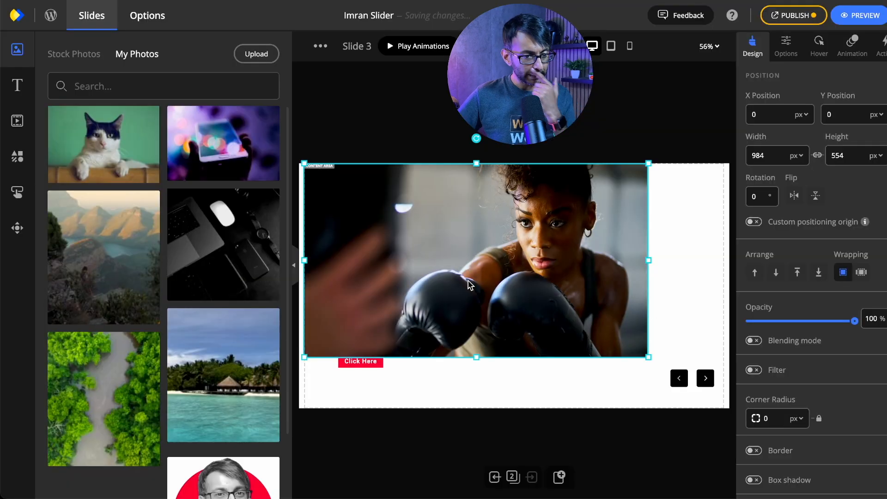
Step: Enlarge the boxing photo to about 1291 by 727 px over the slide and set it as the slide background
{"action": "left_click_drag", "start_coordinate": [639, 354], "coordinate": [739, 428]}
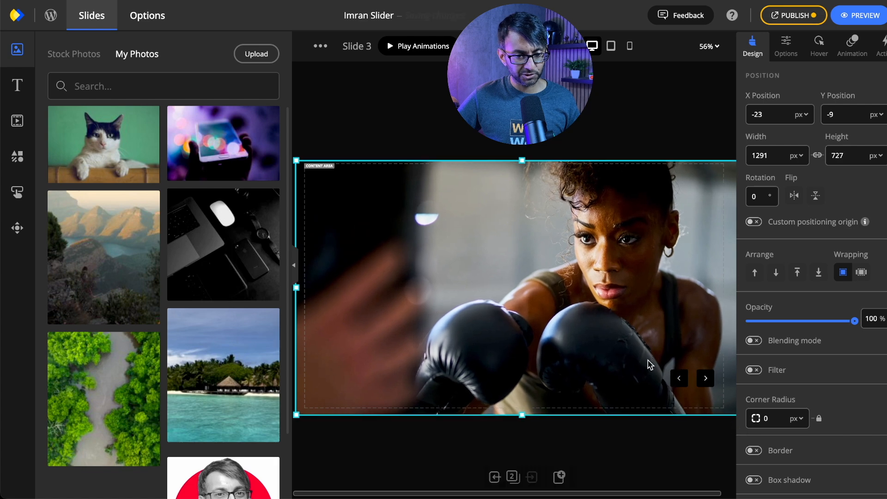
{"action": "left_click_drag", "start_coordinate": [572, 320], "coordinate": [568, 317]}
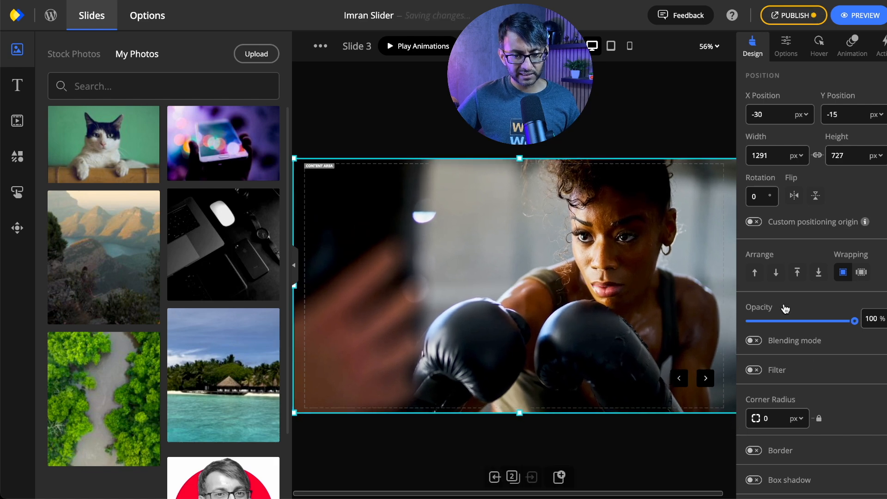
{"action": "scroll", "coordinate": [804, 360], "scroll_direction": "down", "scroll_amount": 2}
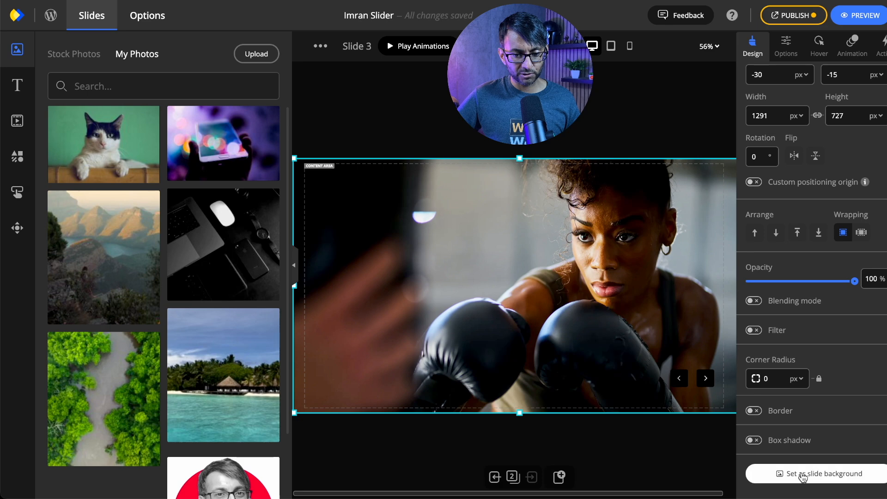
{"action": "left_click", "coordinate": [755, 473]}
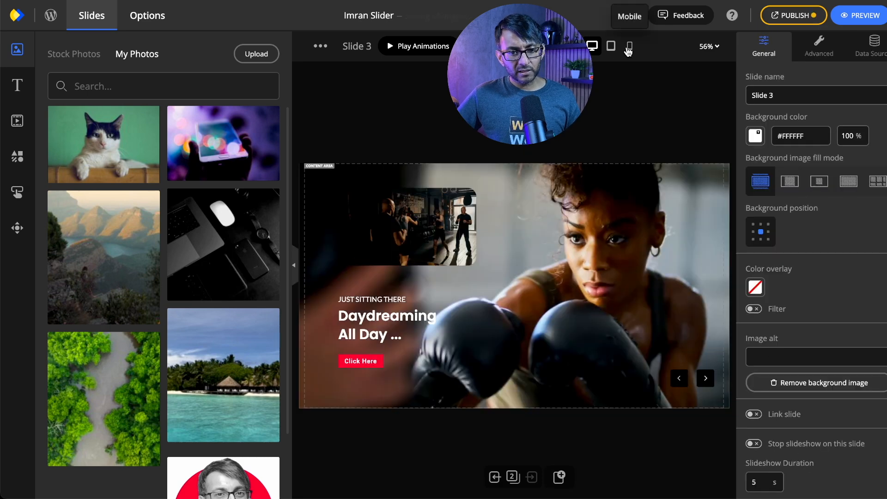
Step: Check the duplicated slide in the mobile layout and return to the desktop layout
{"action": "left_click", "coordinate": [629, 46]}
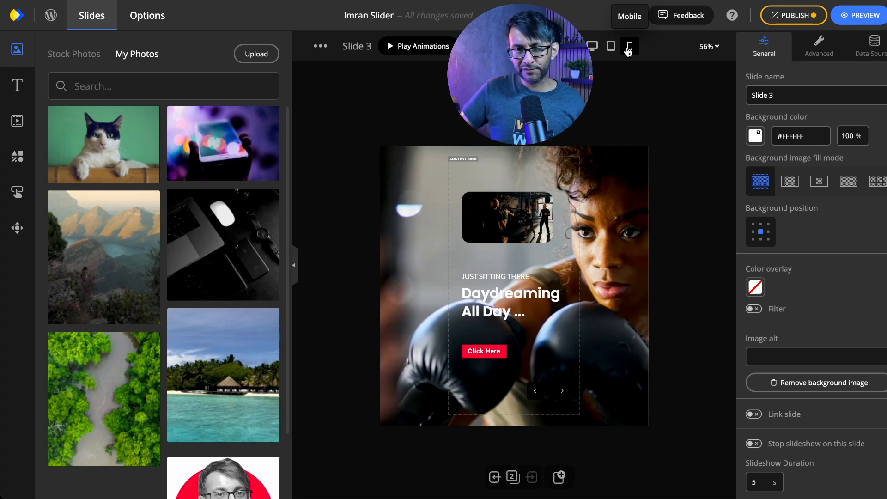
{"action": "left_click", "coordinate": [594, 53]}
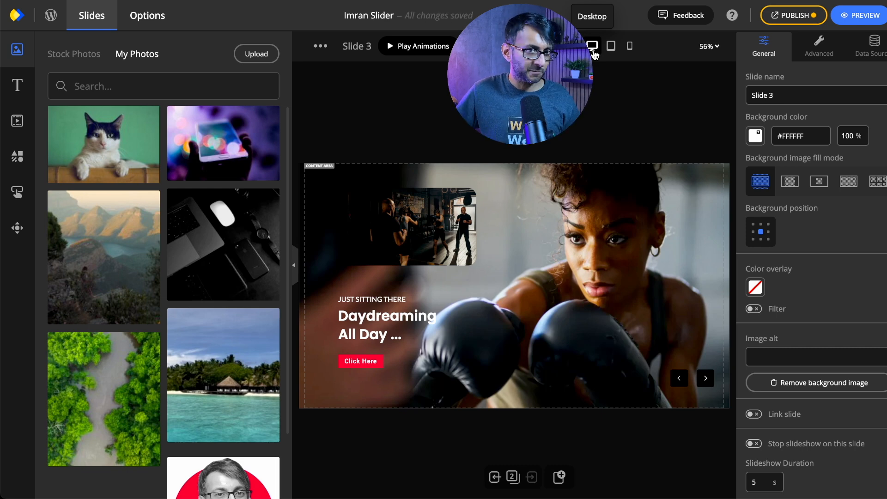
Step: Rename the duplicated boxing slide as Slide 2
{"action": "left_click", "coordinate": [513, 478]}
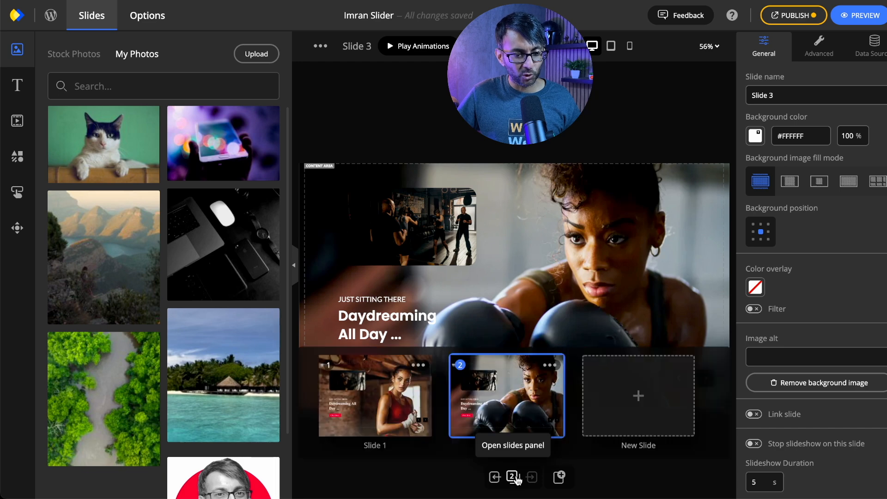
{"action": "key", "text": "BackSpace"}
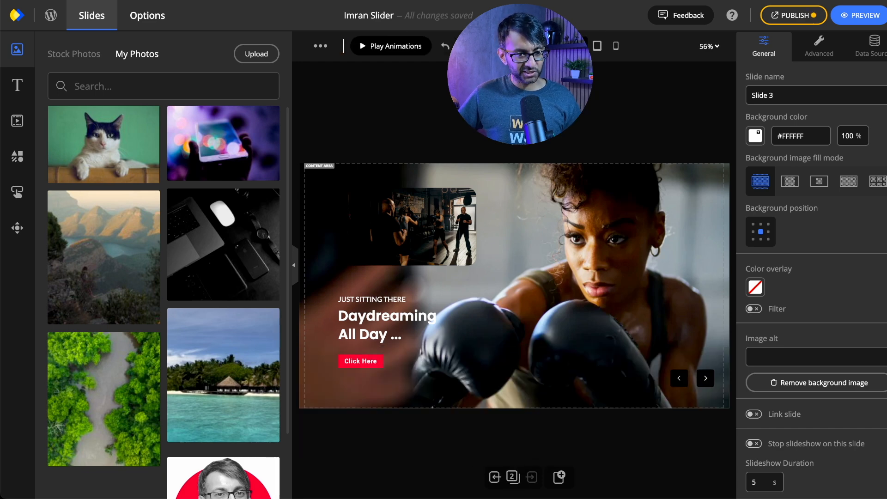
{"action": "type", "text": "Slide 2"}
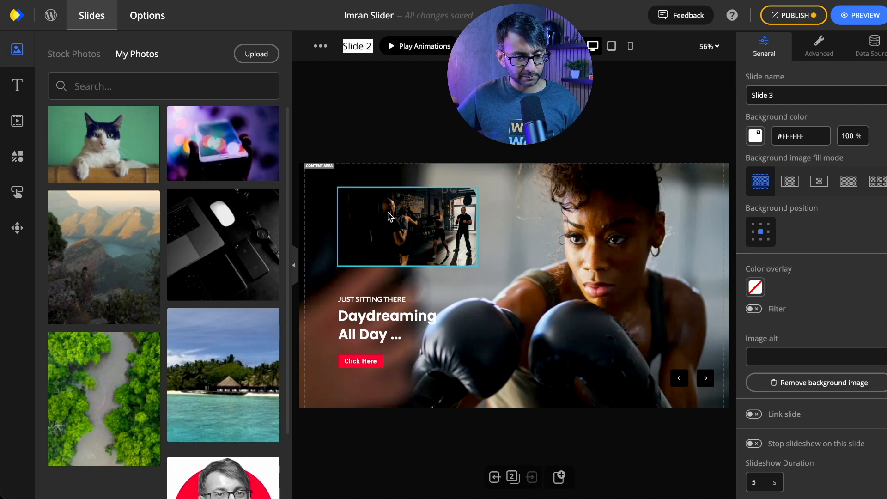
{"action": "key", "text": "Return"}
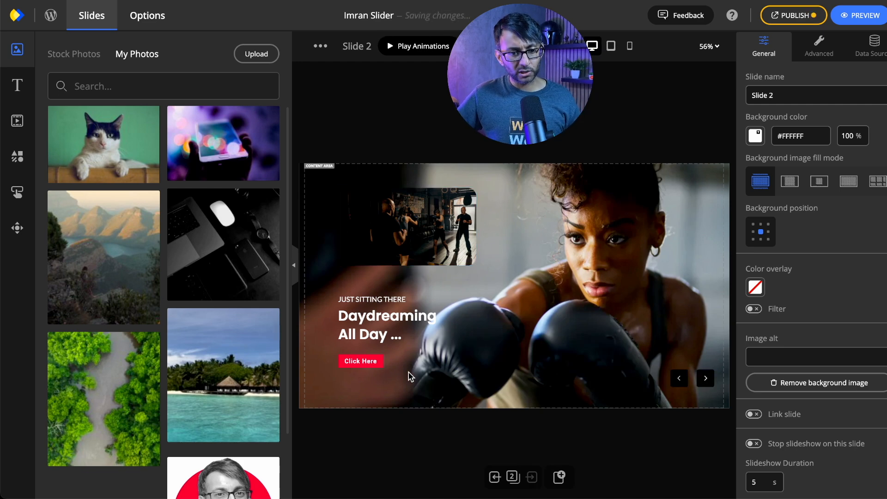
Step: Change the heading on Slide 2 to "Daydreaming All Day Part 2"
{"action": "left_click", "coordinate": [376, 337]}
{"action": "left_click", "coordinate": [405, 333]}
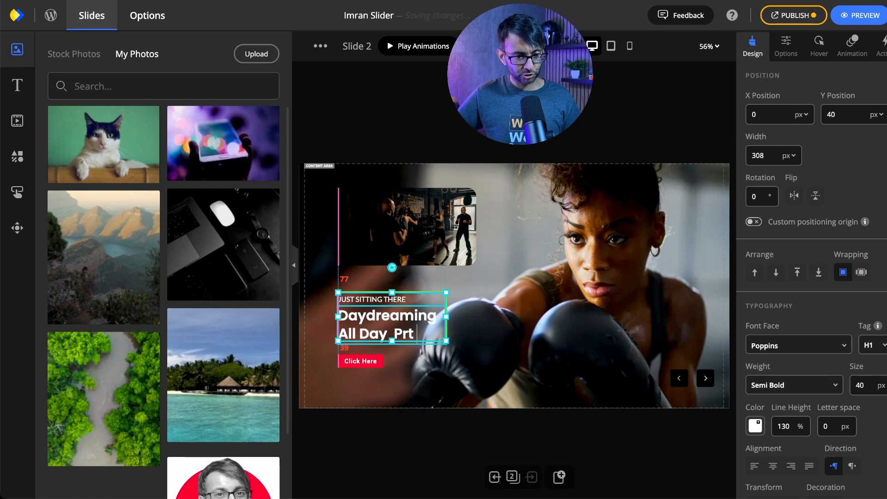
{"action": "type", "text": "Part 2"}
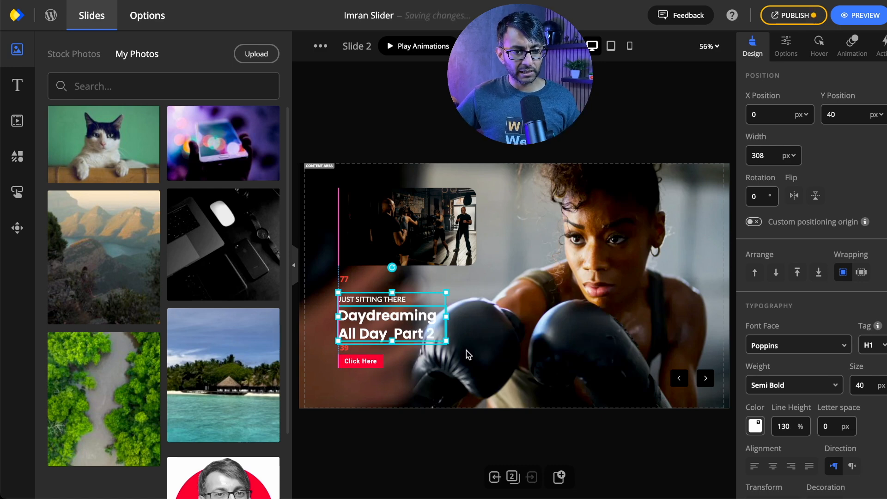
Step: Delete the Click Here button from Slide 1 and check whether Slide 2 is affected
{"action": "left_click", "coordinate": [494, 478]}
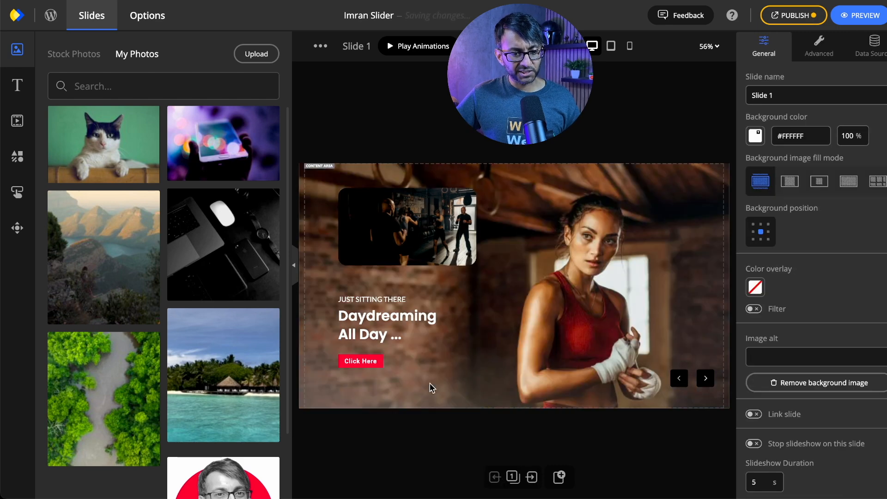
{"action": "left_click", "coordinate": [361, 367]}
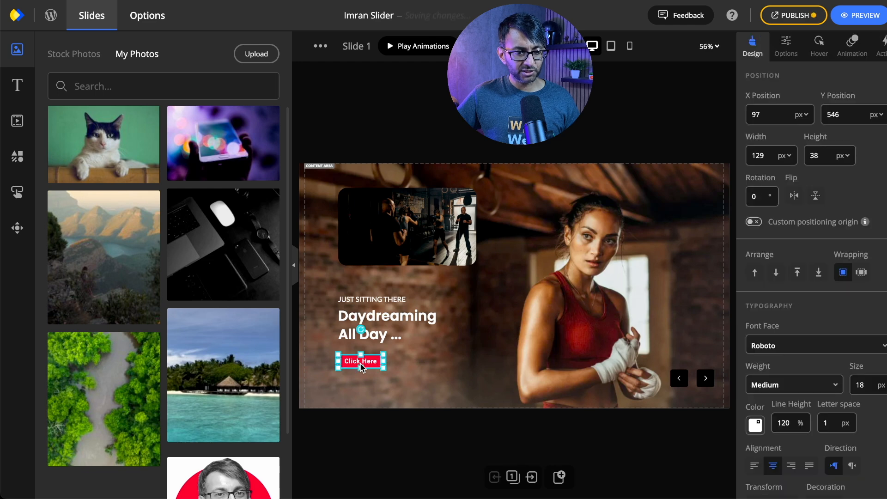
{"action": "key", "text": "Delete"}
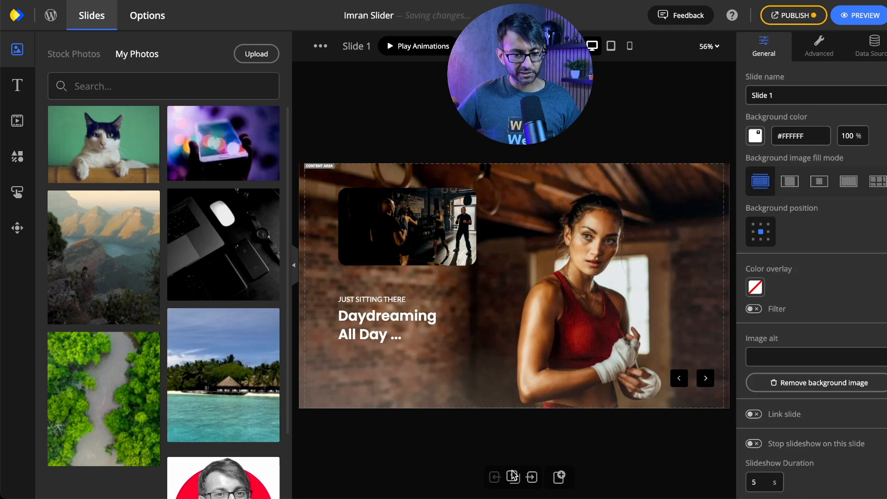
{"action": "left_click", "coordinate": [532, 477]}
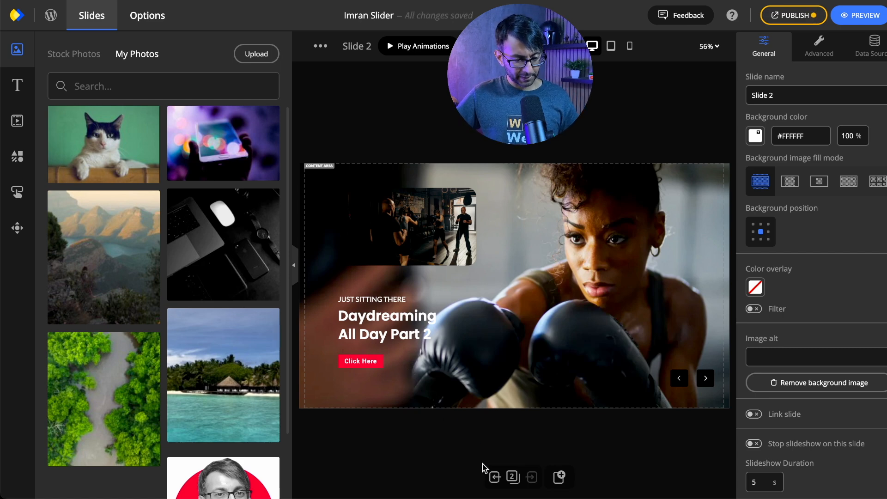
Step: Undo the button deletion on Slide 1 and go back to Slide 2
{"action": "left_click", "coordinate": [494, 477]}
{"action": "key", "text": "ctrl+z"}
{"action": "left_click", "coordinate": [444, 365]}
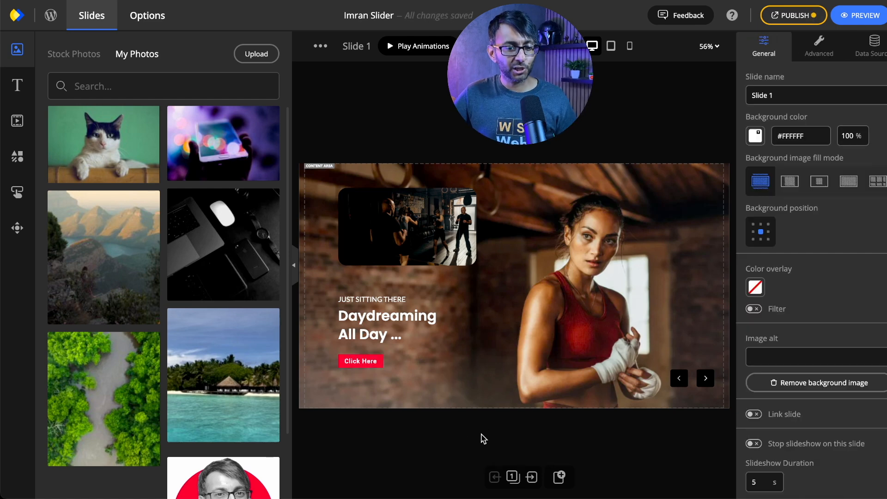
{"action": "left_click", "coordinate": [530, 478]}
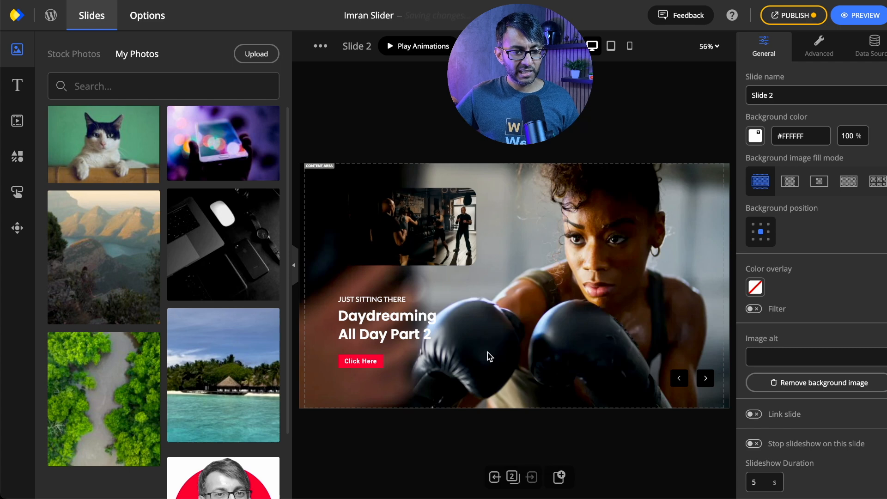
Step: Try moving the small gym photo to the right side of Slide 2, and undo the move
{"action": "left_click_drag", "start_coordinate": [421, 250], "coordinate": [657, 306]}
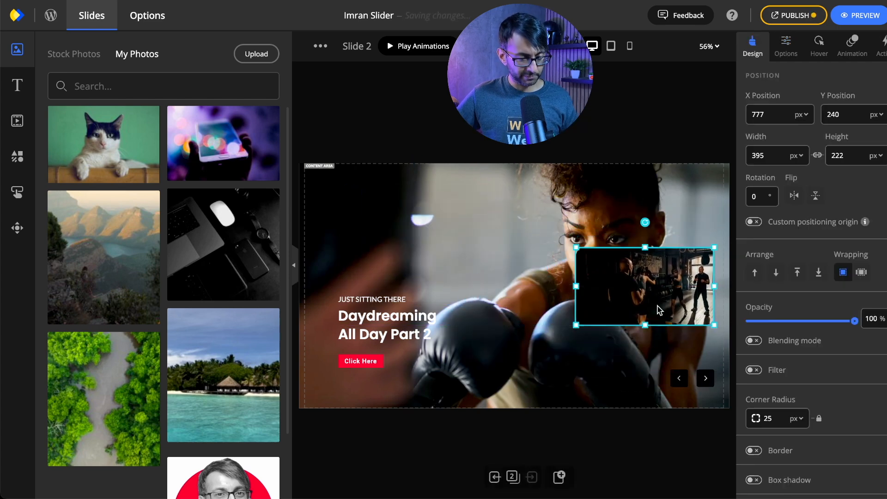
{"action": "key", "text": "ctrl+z"}
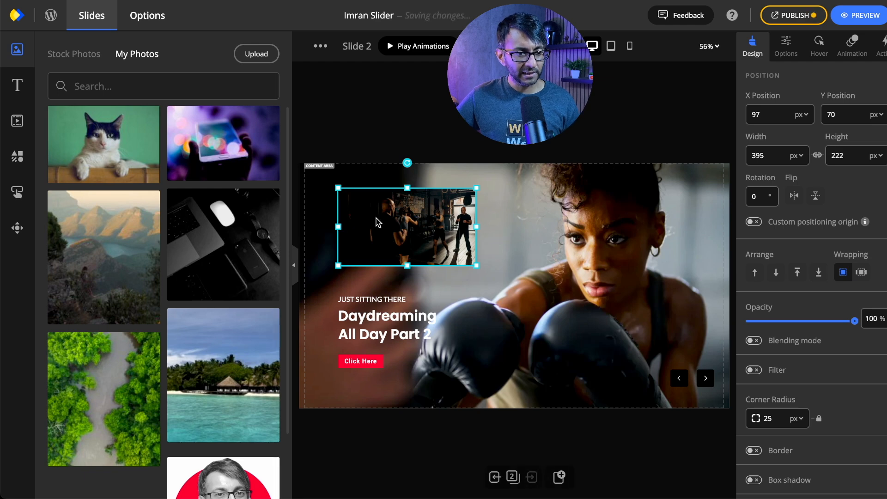
{"action": "left_click", "coordinate": [321, 214]}
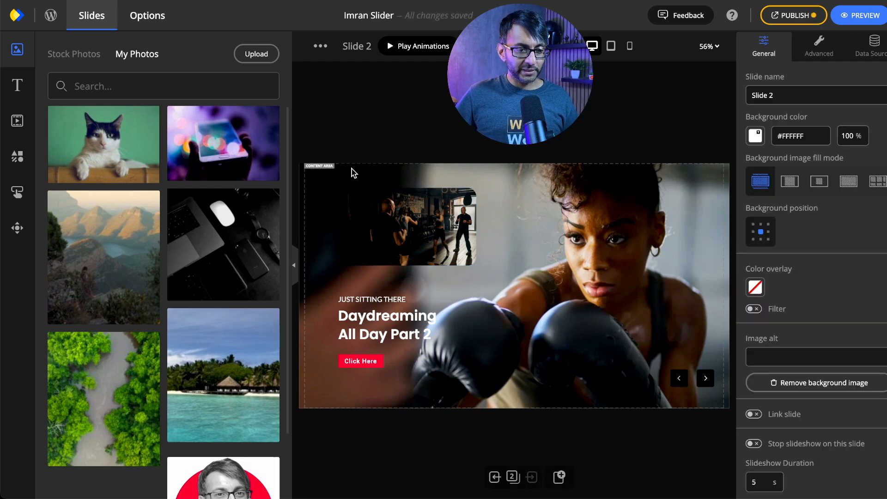
Step: Insert box9.webp from the media library into Slide 2, sized about 440 by 248 px, and place it around X 586, Y 190
{"action": "left_click", "coordinate": [441, 219]}
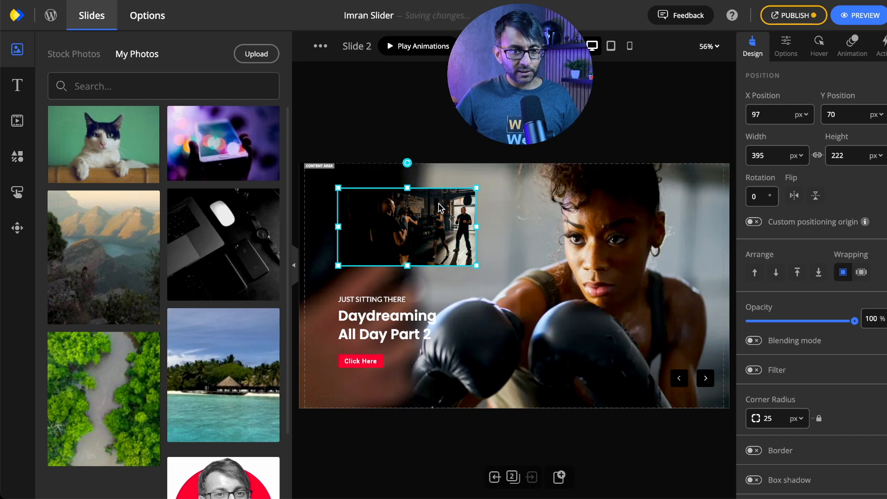
{"action": "left_click", "coordinate": [259, 57]}
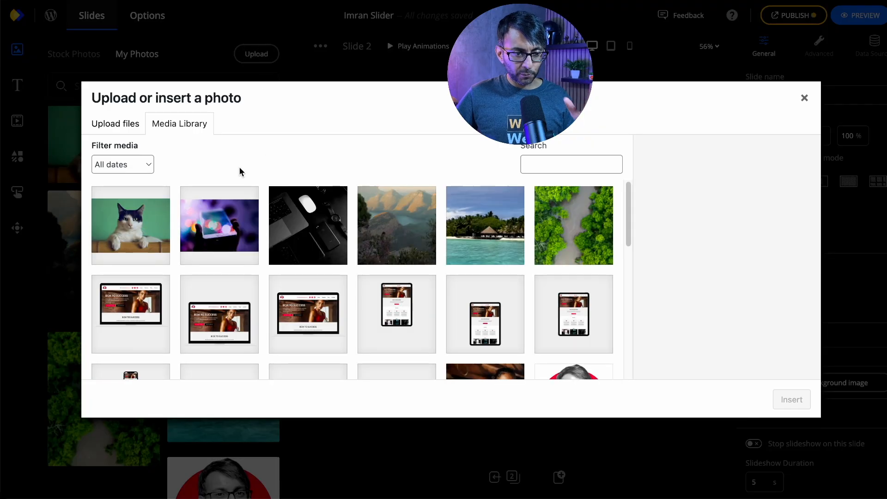
{"action": "scroll", "coordinate": [423, 309], "scroll_direction": "down", "scroll_amount": 7}
{"action": "scroll", "coordinate": [370, 317], "scroll_direction": "up", "scroll_amount": 2}
{"action": "left_click", "coordinate": [148, 307]}
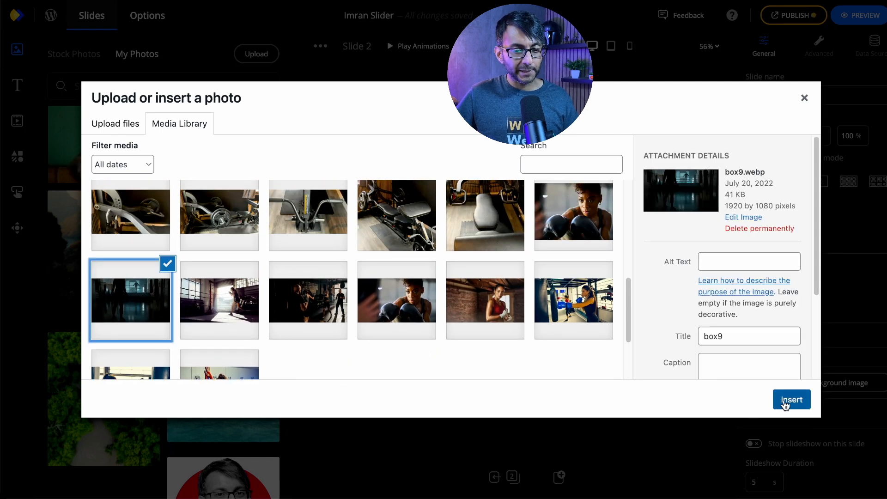
{"action": "left_click", "coordinate": [791, 400]}
{"action": "left_click_drag", "start_coordinate": [467, 258], "coordinate": [447, 225]}
{"action": "left_click_drag", "start_coordinate": [396, 199], "coordinate": [584, 306]}
{"action": "left_click_drag", "start_coordinate": [626, 354], "coordinate": [564, 282]}
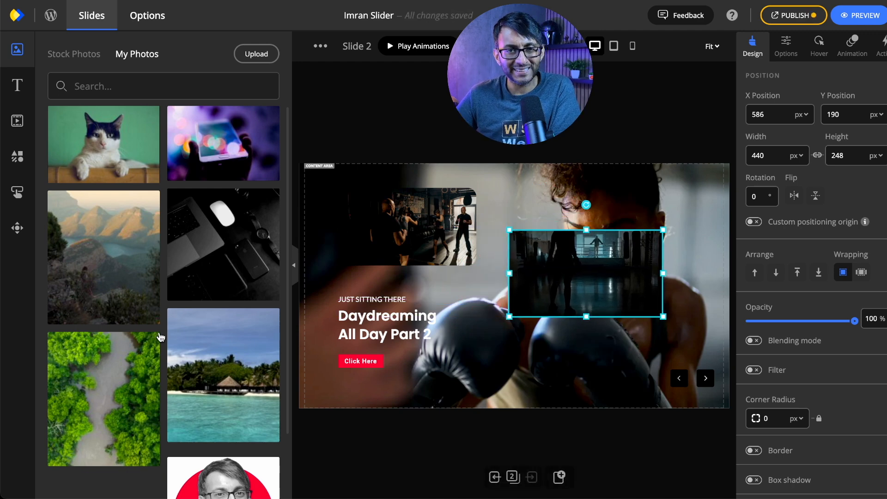
Step: Try to replace the small gym photo by dropping the cat photo from the library onto it
{"action": "left_click_drag", "start_coordinate": [80, 186], "coordinate": [347, 215]}
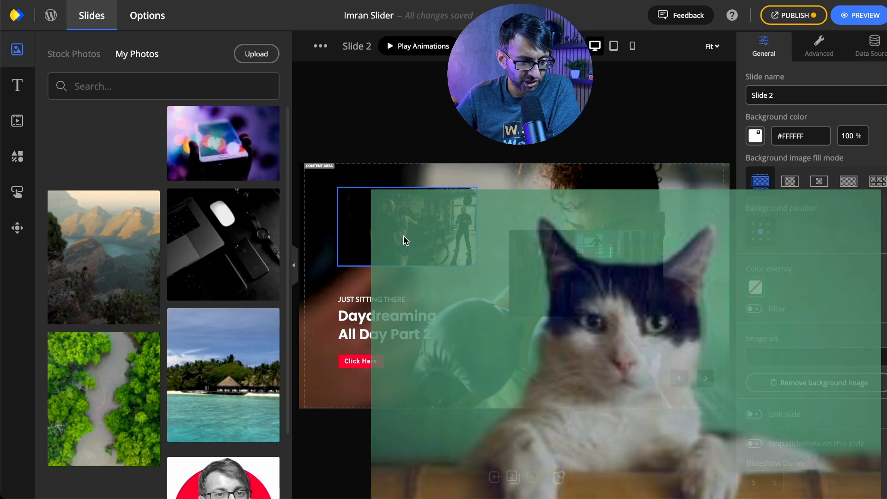
{"action": "left_click_drag", "start_coordinate": [404, 244], "coordinate": [405, 243]}
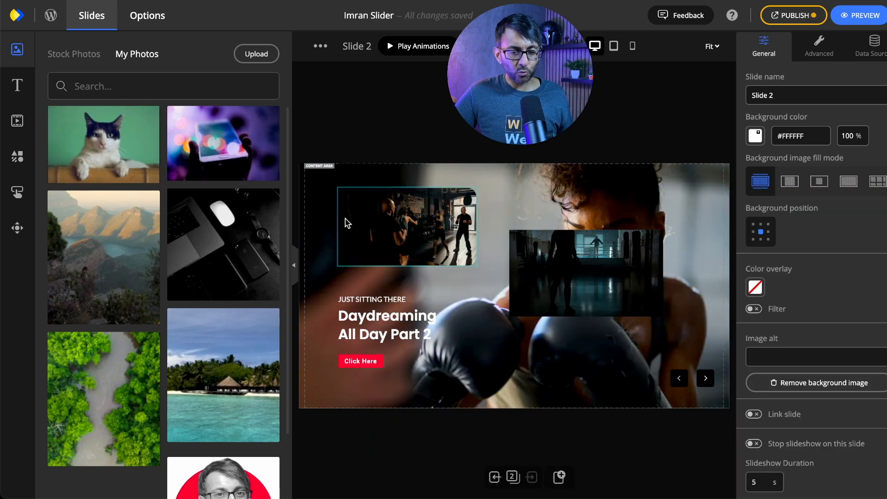
{"action": "left_click_drag", "start_coordinate": [546, 268], "coordinate": [553, 244]}
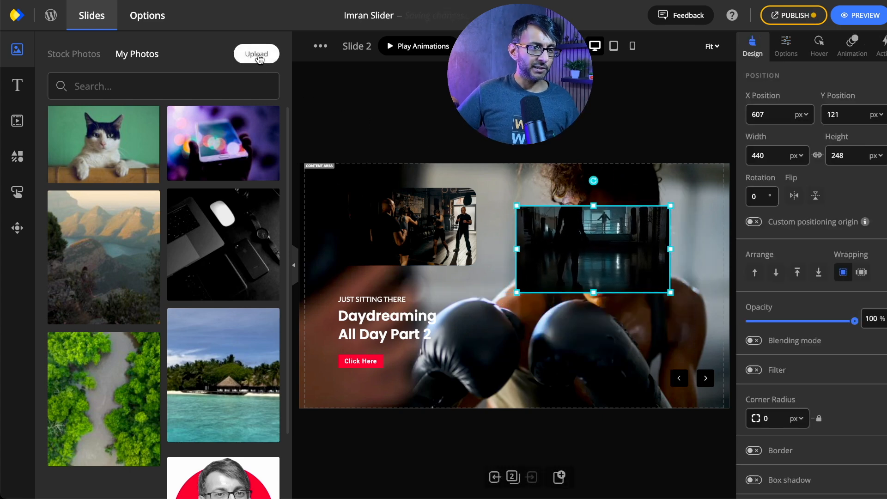
{"action": "left_click", "coordinate": [69, 55]}
{"action": "left_click", "coordinate": [148, 56]}
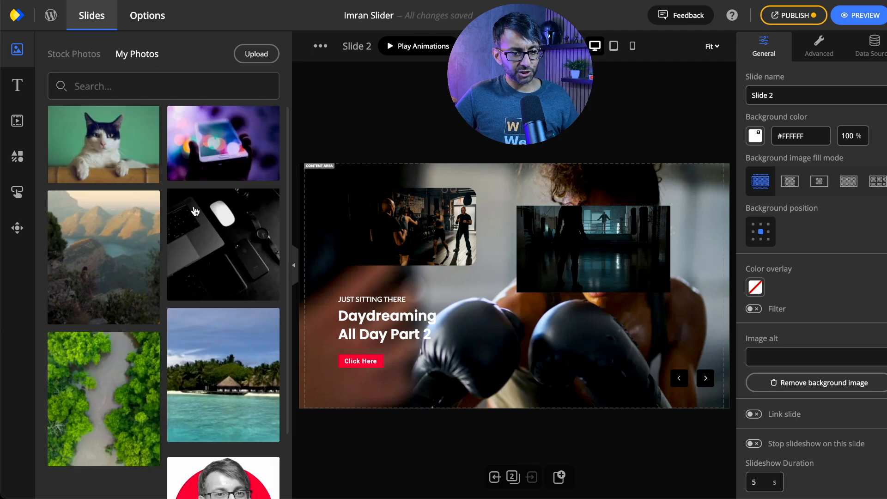
{"action": "scroll", "coordinate": [187, 166], "scroll_direction": "down", "scroll_amount": 2}
{"action": "scroll", "coordinate": [197, 327], "scroll_direction": "up", "scroll_amount": 2}
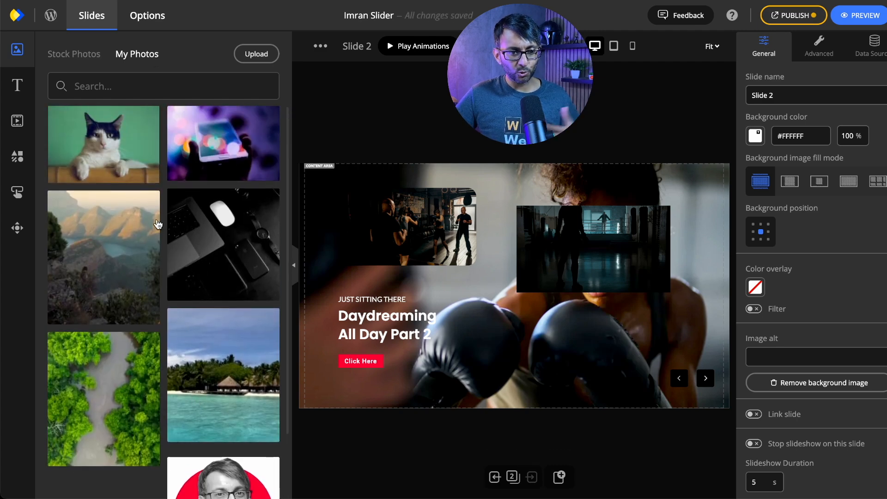
{"action": "scroll", "coordinate": [162, 282], "scroll_direction": "down", "scroll_amount": 1}
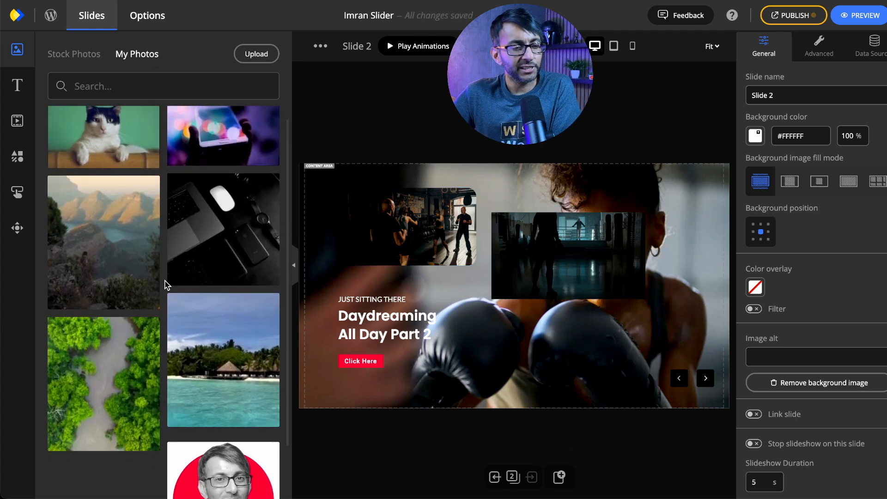
{"action": "scroll", "coordinate": [157, 275], "scroll_direction": "up", "scroll_amount": 1}
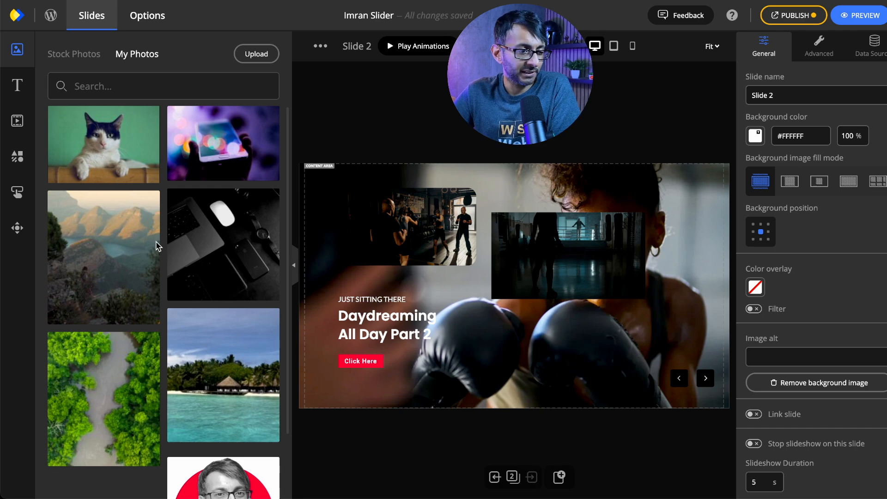
Step: Move the box9 photo to about X 263, Y 259 and apply the small gym photo's copied styles to it
{"action": "left_click_drag", "start_coordinate": [579, 261], "coordinate": [486, 303]}
{"action": "left_click", "coordinate": [382, 237]}
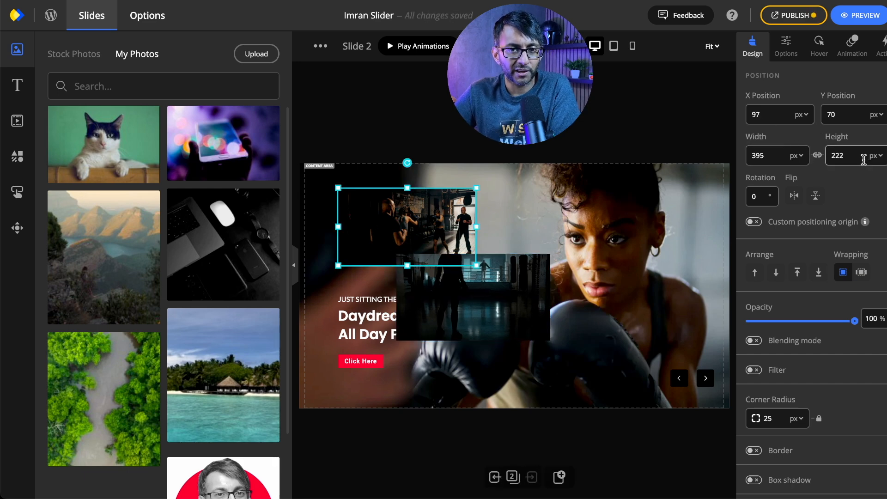
{"action": "right_click", "coordinate": [420, 222]}
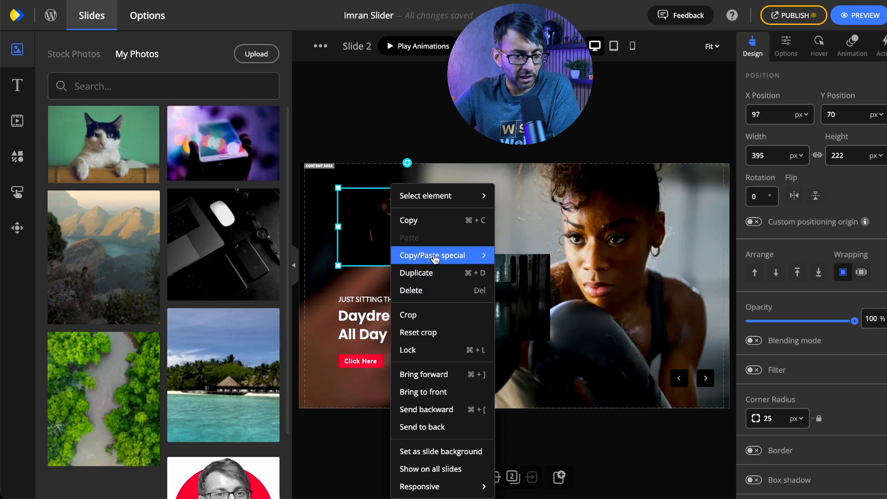
{"action": "mouse_move", "coordinate": [434, 258]}
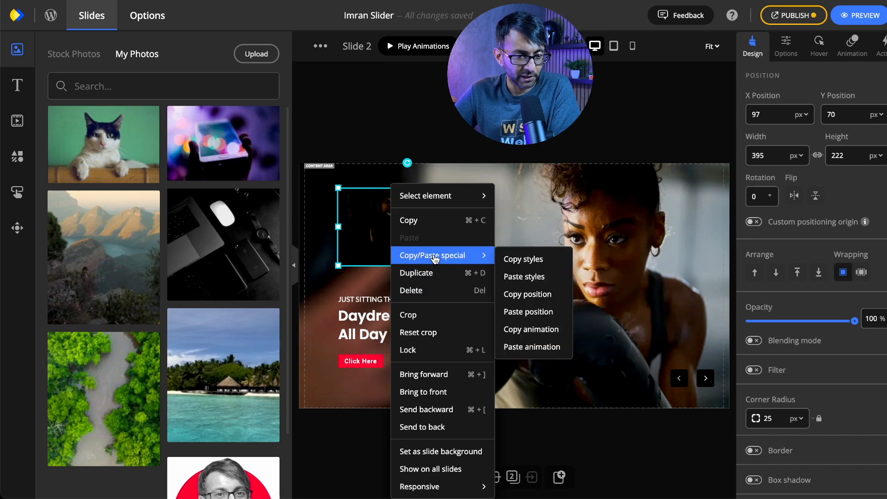
{"action": "left_click", "coordinate": [530, 261]}
{"action": "right_click", "coordinate": [494, 298]}
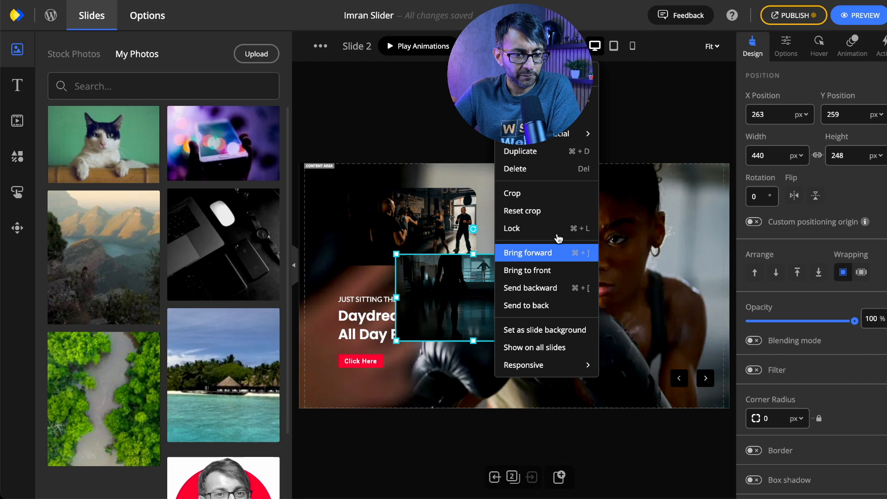
{"action": "mouse_move", "coordinate": [573, 134]}
{"action": "left_click", "coordinate": [625, 153]}
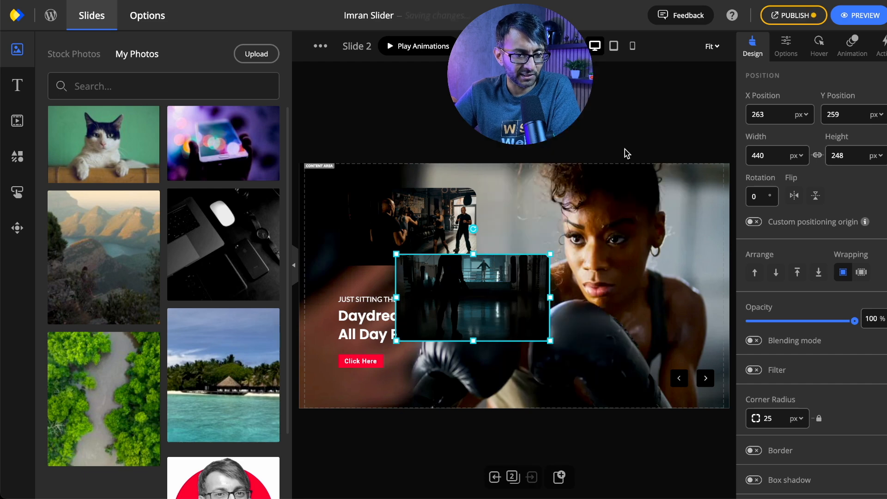
Step: Move the box9 photo to about X 567, Y 181 and copy the gym photo's styles onto it again
{"action": "left_click_drag", "start_coordinate": [475, 299], "coordinate": [554, 294]}
{"action": "left_click", "coordinate": [406, 244]}
{"action": "right_click", "coordinate": [406, 244]}
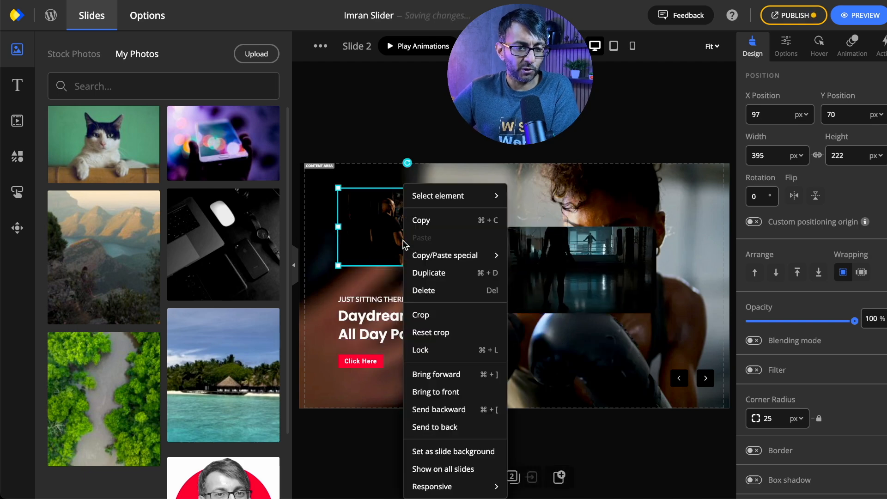
{"action": "mouse_move", "coordinate": [432, 258]}
{"action": "left_click", "coordinate": [536, 259]}
{"action": "right_click", "coordinate": [565, 261]}
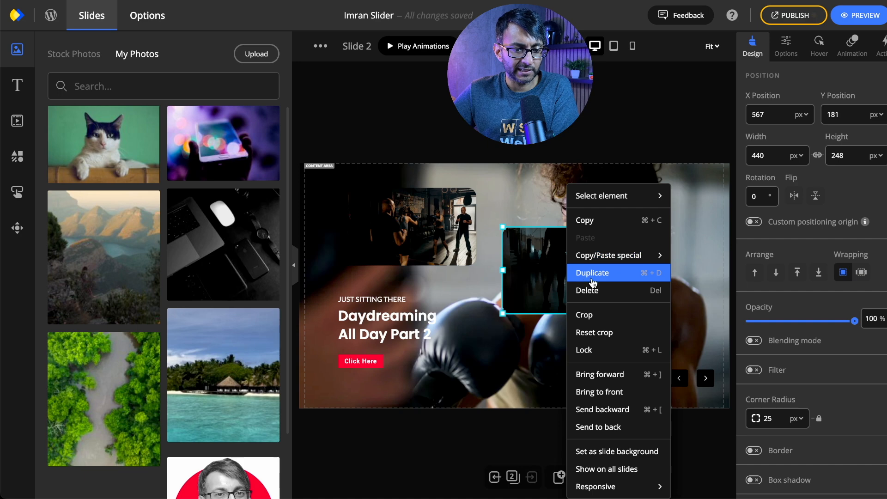
{"action": "mouse_move", "coordinate": [609, 262]}
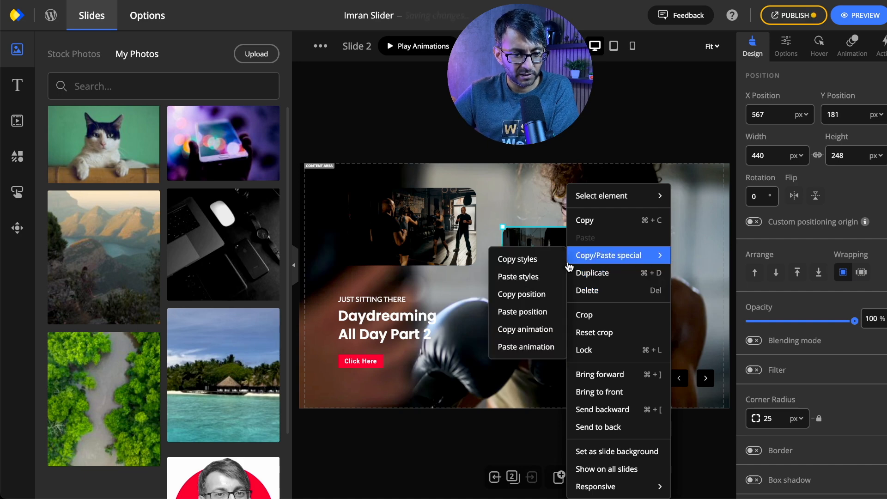
{"action": "left_click", "coordinate": [549, 277]}
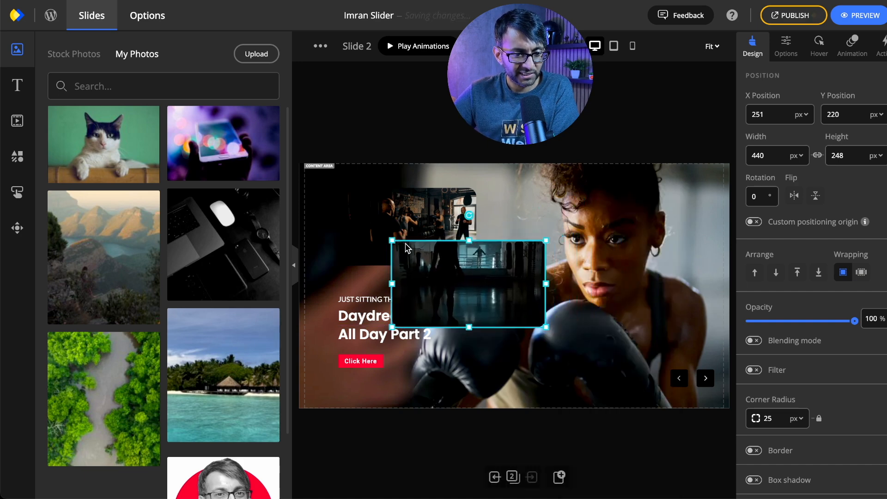
Step: Remove the small gym photo from Slide 2 and fit the box9 photo into its place at X 97, Y 70, sized 395 by 222 px
{"action": "left_click", "coordinate": [415, 230]}
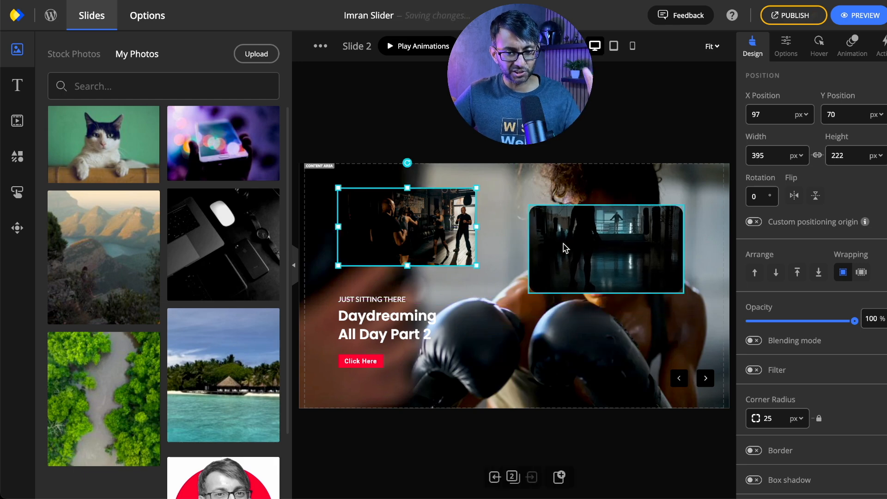
{"action": "left_click", "coordinate": [659, 230]}
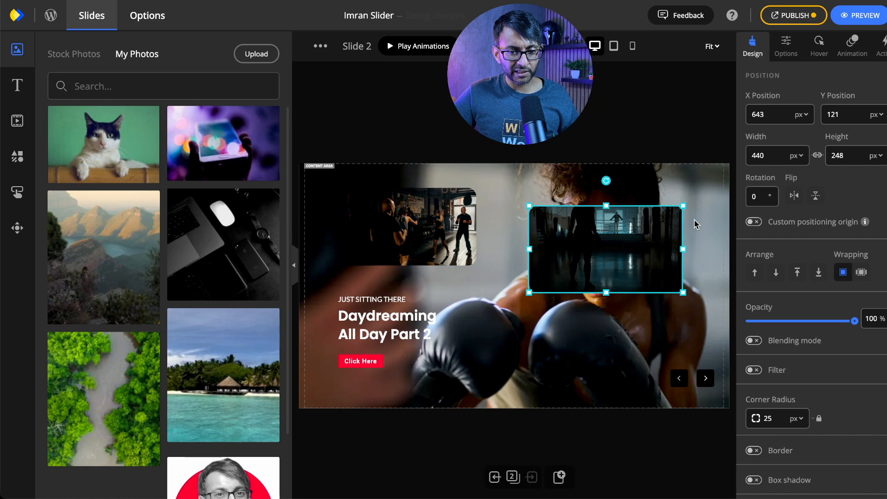
{"action": "left_click_drag", "start_coordinate": [771, 157], "coordinate": [735, 158]}
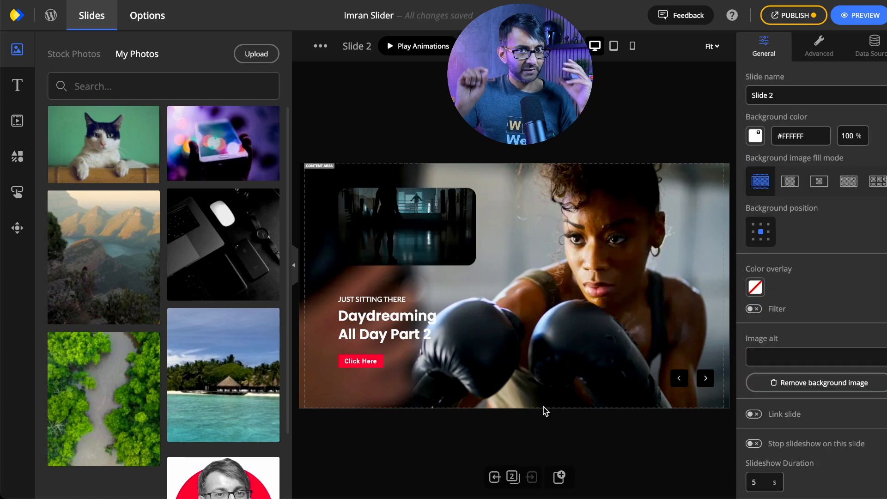
Step: Duplicate Slide 2 as a third slide and change the copy's heading to "Daydreaming All Day ..."
{"action": "left_click", "coordinate": [513, 477]}
{"action": "right_click", "coordinate": [515, 402]}
{"action": "key", "text": "Escape"}
{"action": "left_click", "coordinate": [550, 364]}
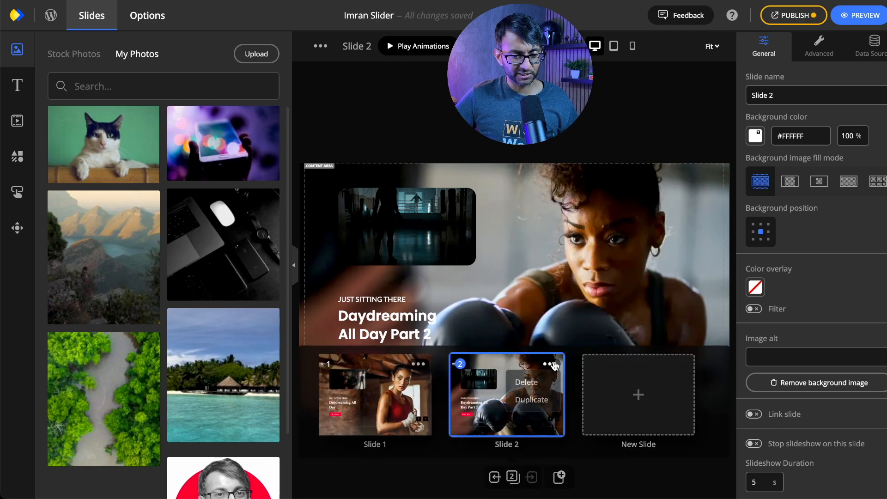
{"action": "left_click", "coordinate": [531, 403]}
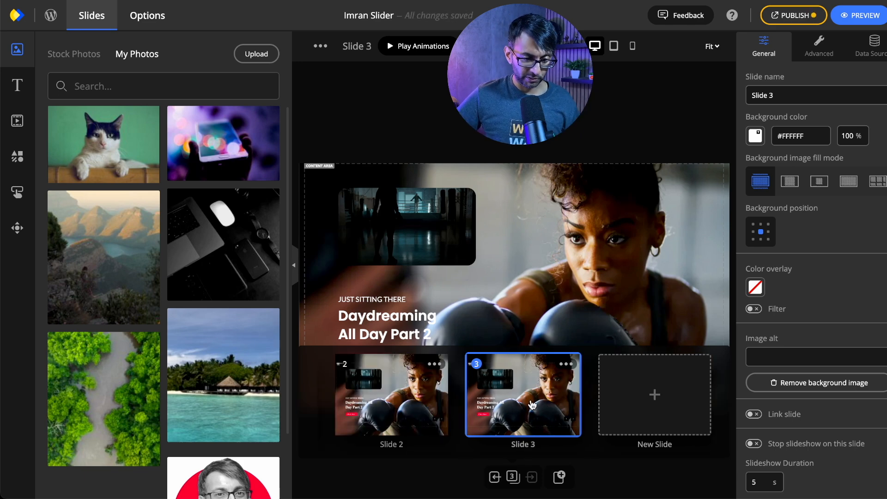
{"action": "left_click", "coordinate": [505, 270]}
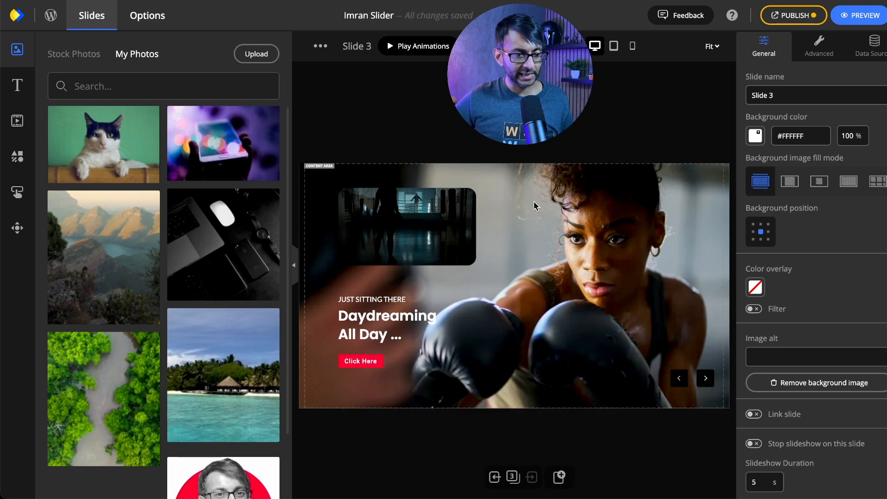
Step: Replace Slide 3's background with the dark desk photo from the library and its inset photo with the purple phone photo
{"action": "left_click_drag", "start_coordinate": [529, 273], "coordinate": [531, 272]}
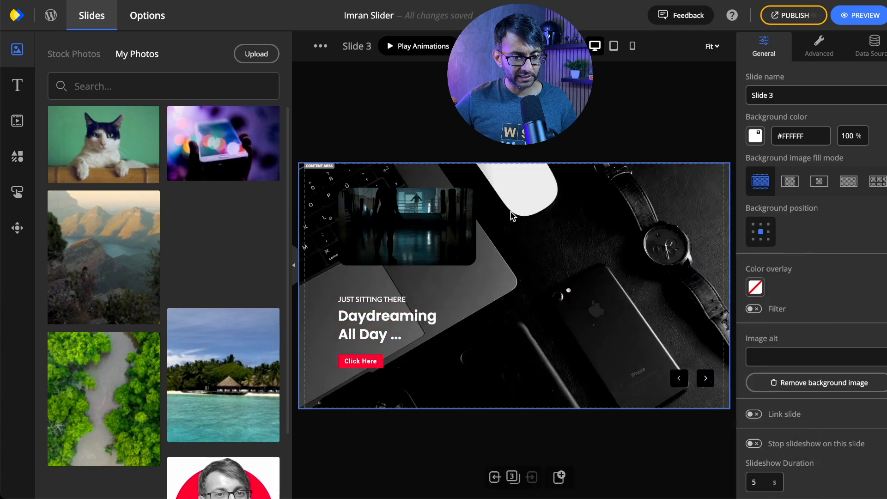
{"action": "left_click_drag", "start_coordinate": [225, 147], "coordinate": [402, 240]}
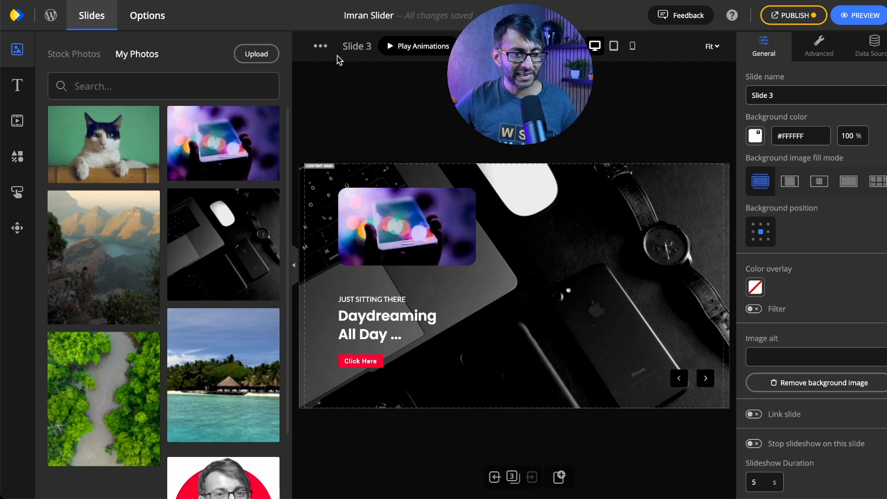
{"action": "scroll", "coordinate": [229, 257], "scroll_direction": "down", "scroll_amount": 2}
{"action": "scroll", "coordinate": [228, 209], "scroll_direction": "up", "scroll_amount": 2}
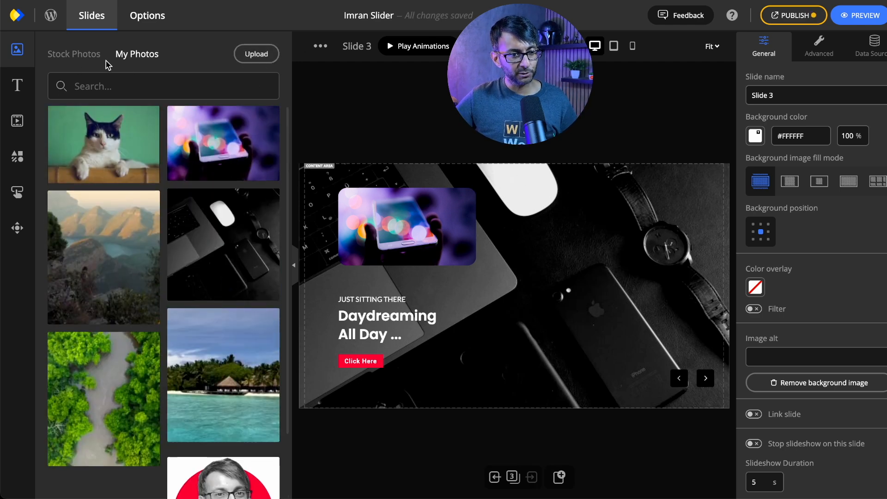
Step: Browse the stock photo categories and check Slide 3's mobile layout before returning to the personal photos and desktop layout
{"action": "left_click", "coordinate": [83, 62]}
{"action": "left_click", "coordinate": [135, 63]}
{"action": "left_click", "coordinate": [77, 56]}
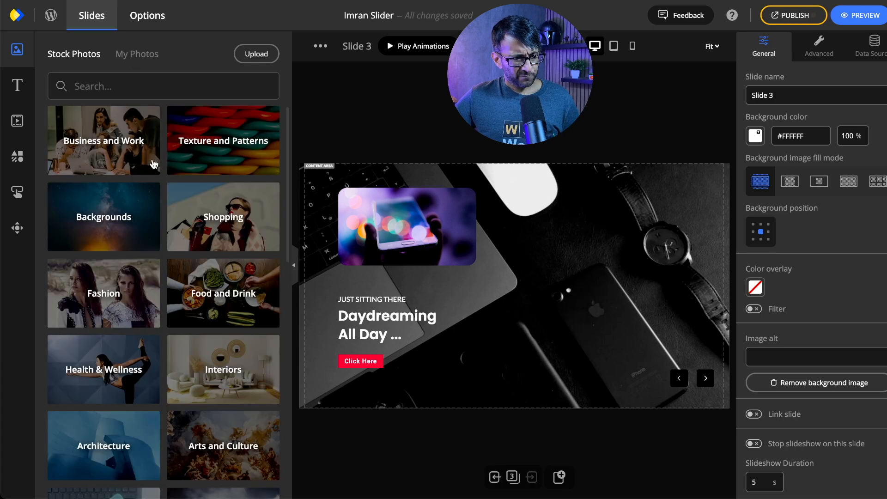
{"action": "scroll", "coordinate": [182, 340], "scroll_direction": "down", "scroll_amount": 15}
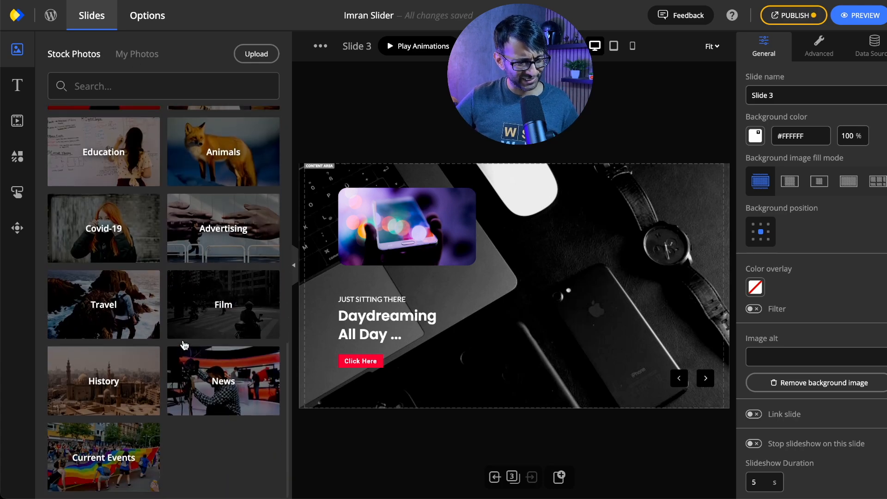
{"action": "scroll", "coordinate": [184, 323], "scroll_direction": "up", "scroll_amount": 15}
{"action": "left_click", "coordinate": [152, 60]}
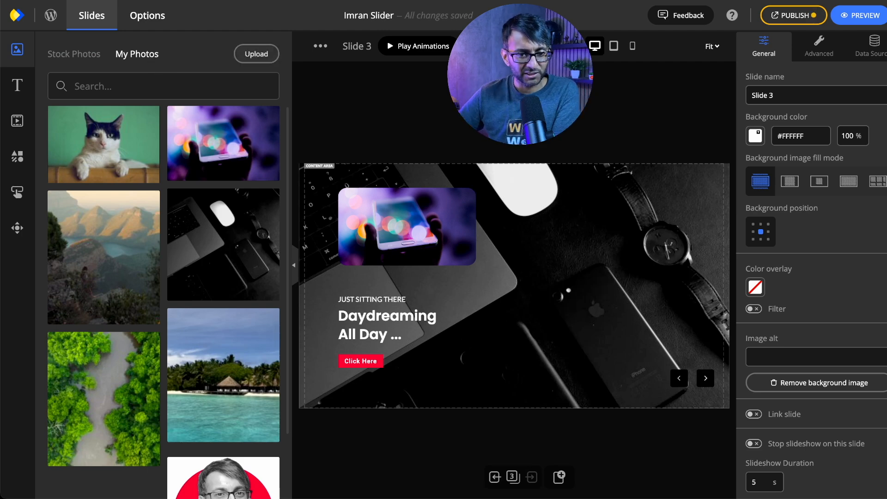
{"action": "left_click", "coordinate": [633, 45]}
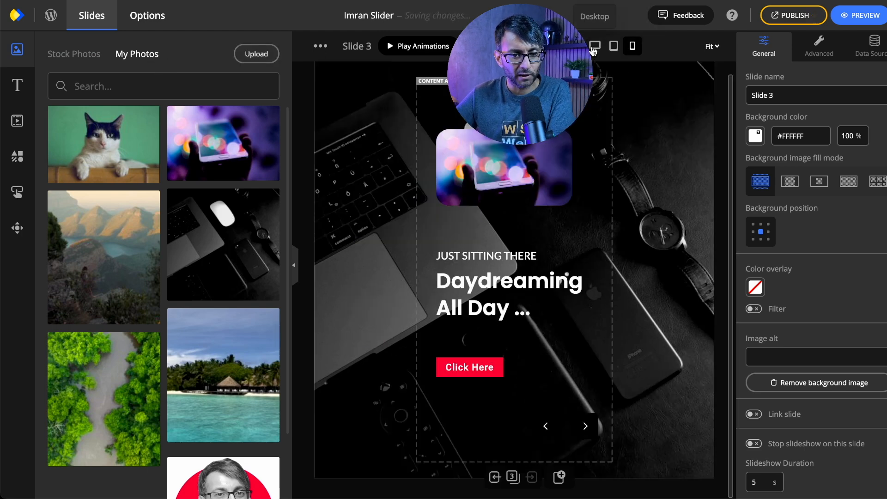
{"action": "left_click", "coordinate": [595, 46]}
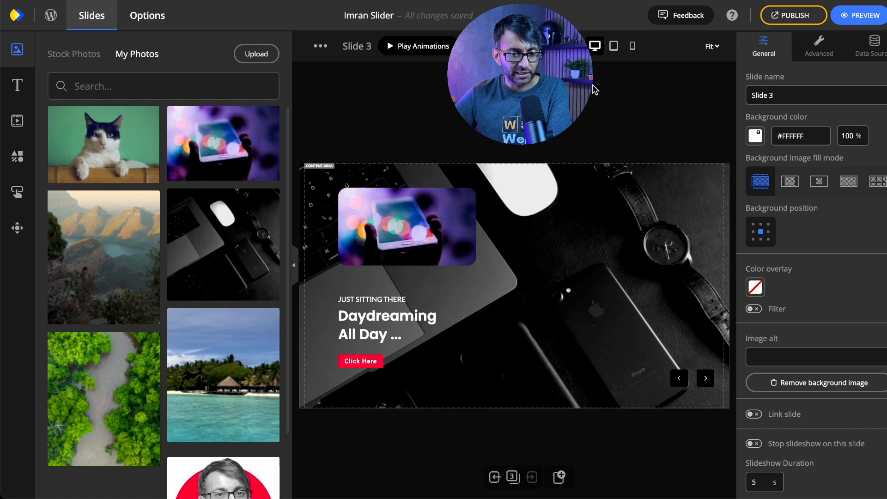
Step: Duplicate Slide 1's red Click Here button and place the copy beside the original at X 251, Y 546
{"action": "left_click", "coordinate": [495, 477]}
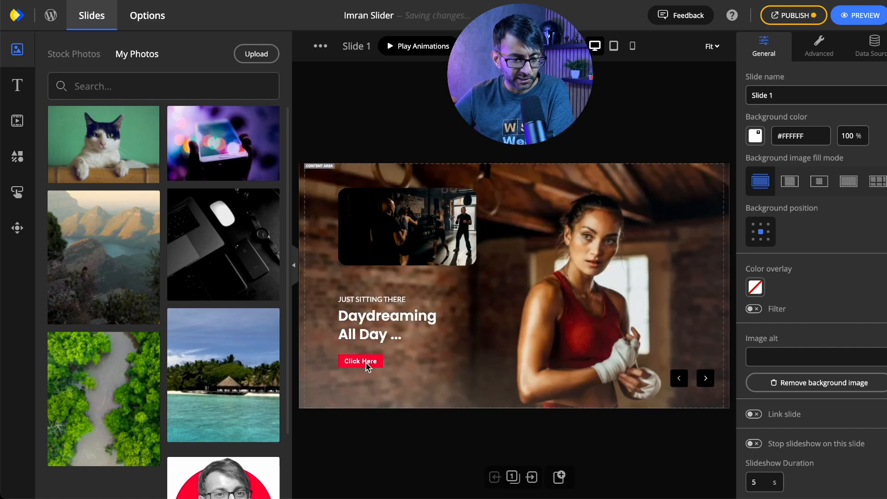
{"action": "left_click", "coordinate": [350, 365]}
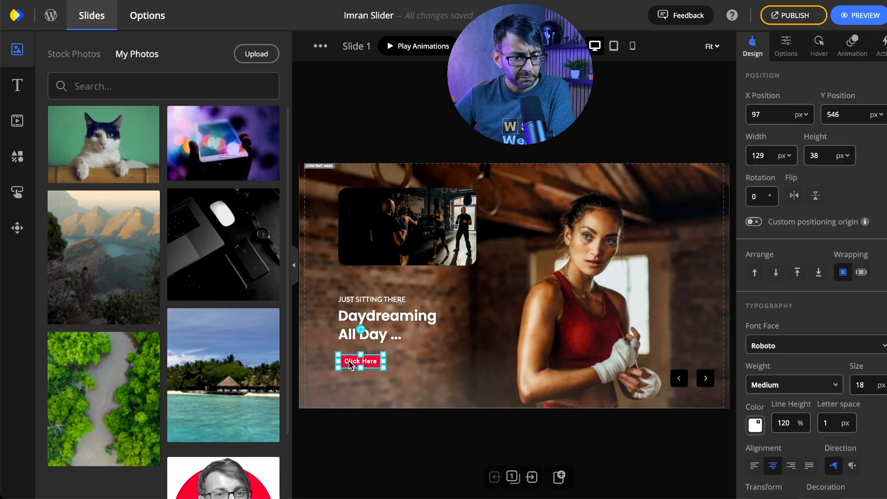
{"action": "right_click", "coordinate": [350, 365]}
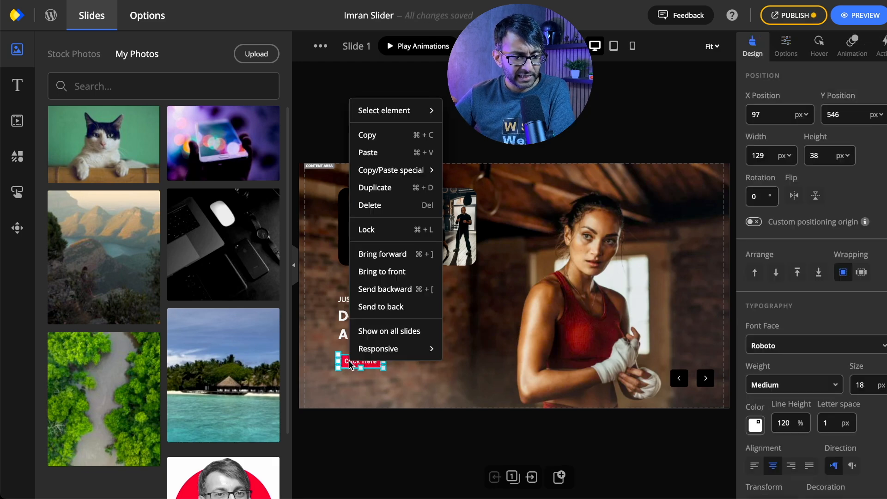
{"action": "left_click", "coordinate": [392, 192]}
{"action": "left_click", "coordinate": [711, 46]}
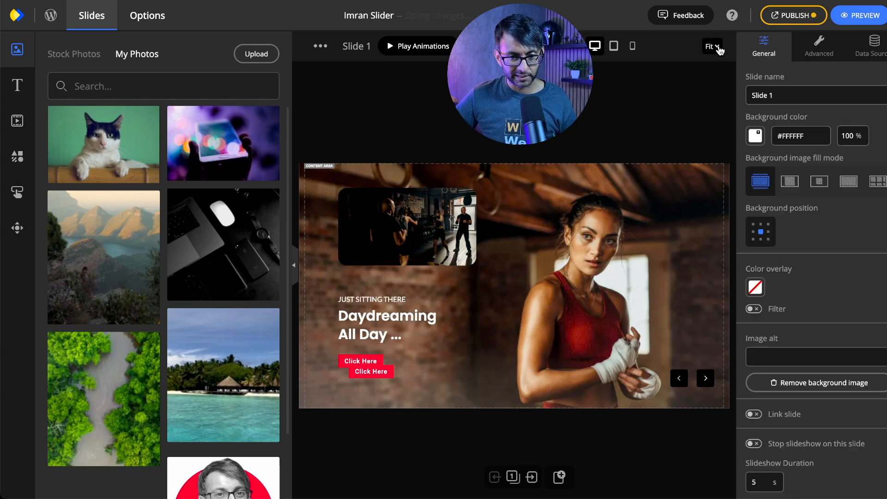
{"action": "left_click", "coordinate": [703, 164]}
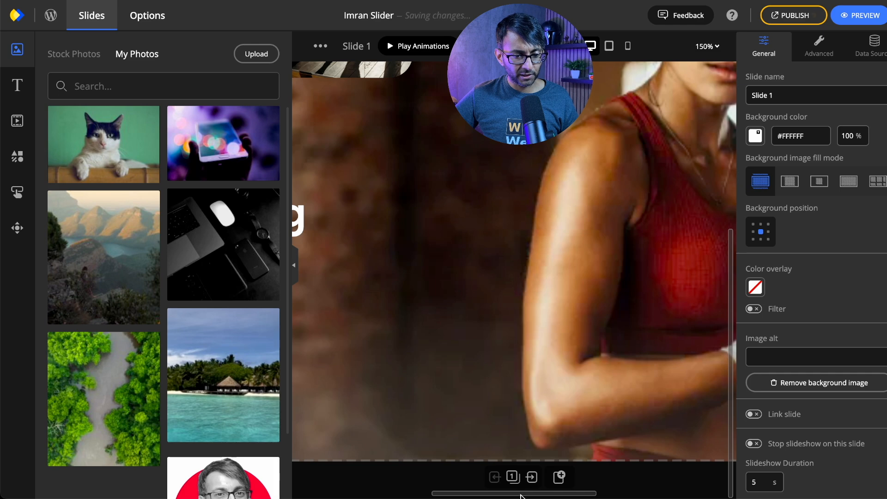
{"action": "scroll", "coordinate": [527, 494], "scroll_direction": "left", "scroll_amount": 10}
{"action": "left_click_drag", "start_coordinate": [507, 375], "coordinate": [627, 336]}
Step: Change the duplicated button's text to "Go to Offer"
{"action": "double_click", "coordinate": [645, 334]}
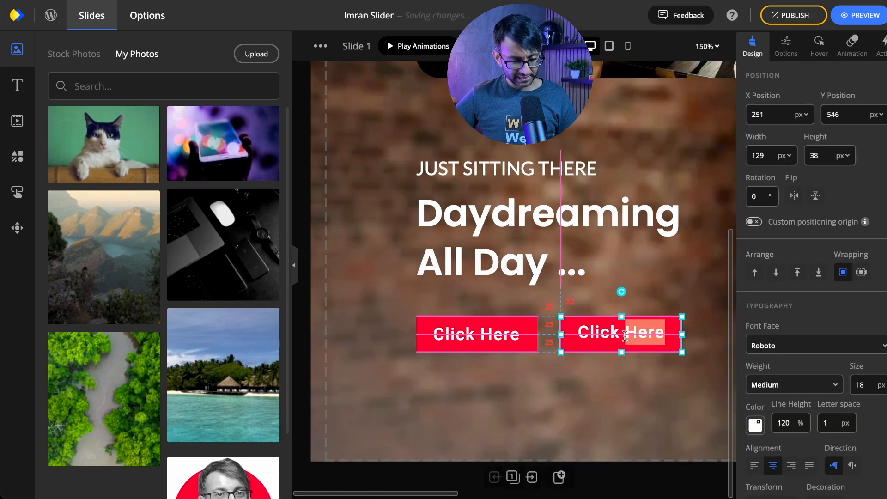
{"action": "triple_click", "coordinate": [653, 333]}
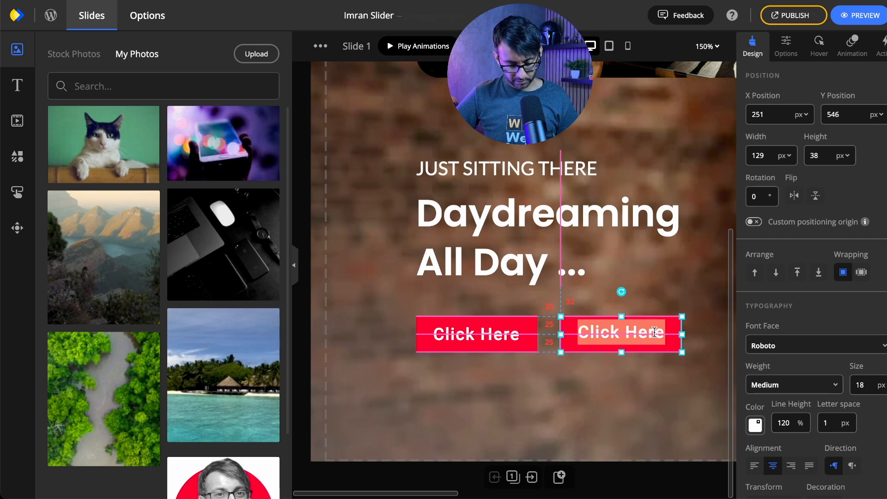
{"action": "type", "text": "Go to OFfer"}
{"action": "key", "text": "BackSpace"}
{"action": "key", "text": "BackSpace"}
{"action": "key", "text": "BackSpace"}
{"action": "key", "text": "BackSpace"}
{"action": "type", "text": "ffer"}
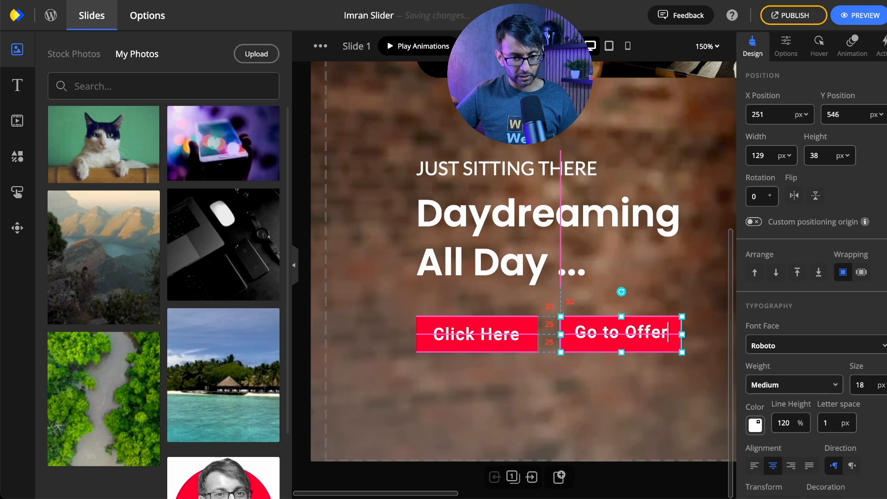
Step: Set the Go to Offer button's background to dark red #6B0022
{"action": "scroll", "coordinate": [800, 337], "scroll_direction": "down", "scroll_amount": 8}
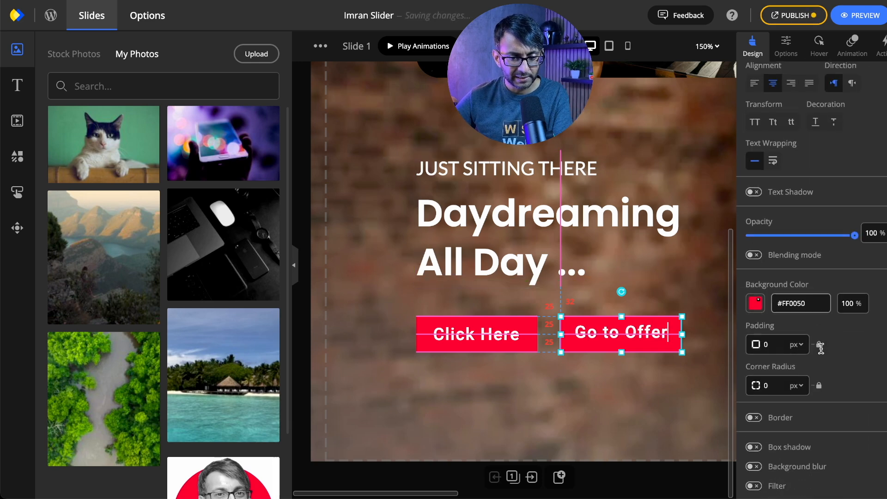
{"action": "left_click", "coordinate": [762, 301]}
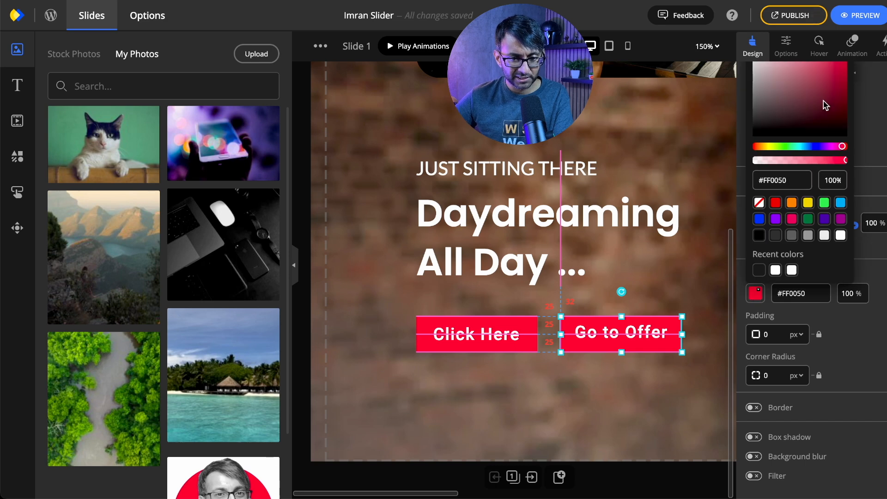
{"action": "left_click", "coordinate": [829, 100]}
{"action": "mouse_move", "coordinate": [837, 109]}
{"action": "left_mouse_down"}
{"action": "mouse_move", "coordinate": [834, 116]}
{"action": "mouse_move", "coordinate": [848, 104]}
{"action": "left_mouse_up"}
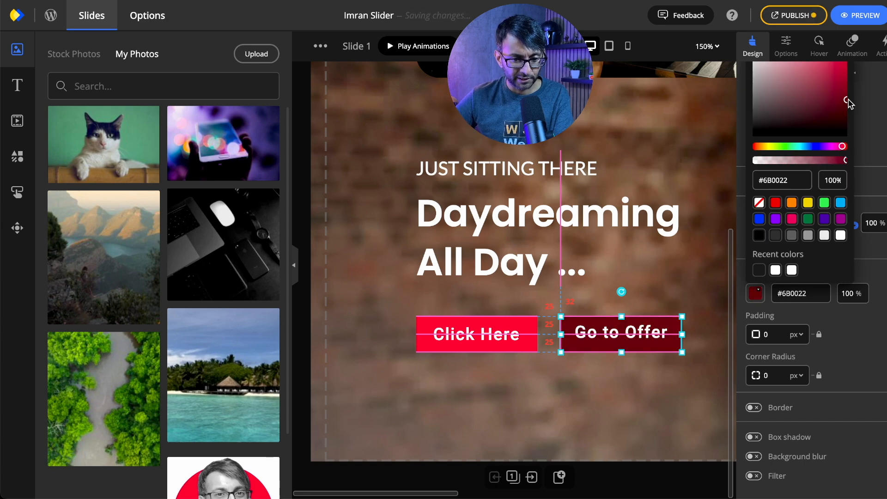
{"action": "left_click", "coordinate": [675, 403]}
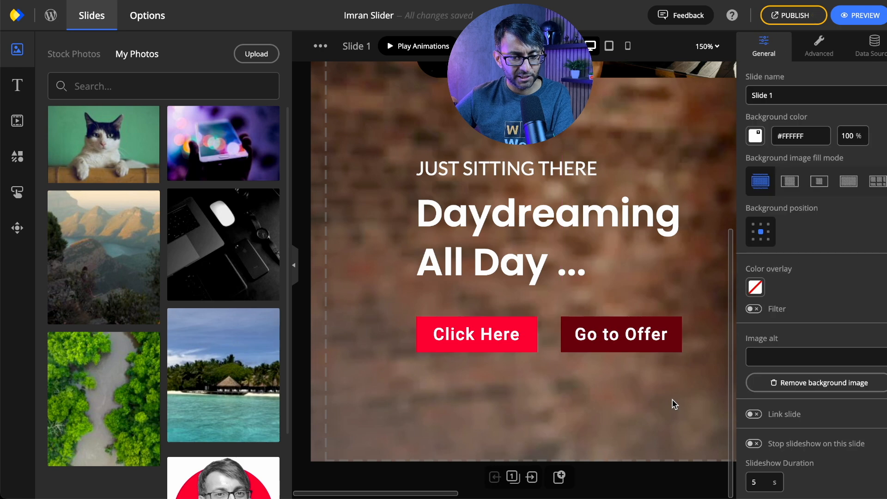
Step: Add a Go to slide action with a Click trigger to the Go to Offer button
{"action": "left_click", "coordinate": [656, 341]}
{"action": "left_click", "coordinate": [879, 49]}
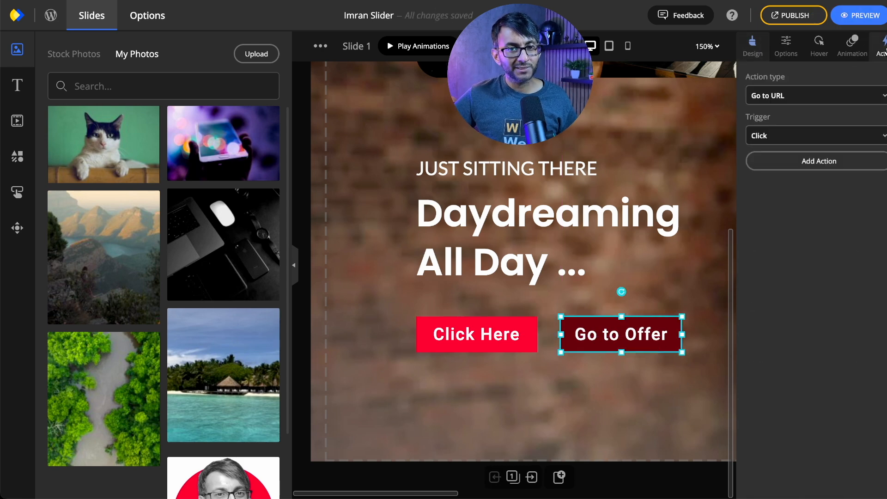
{"action": "left_click", "coordinate": [856, 100]}
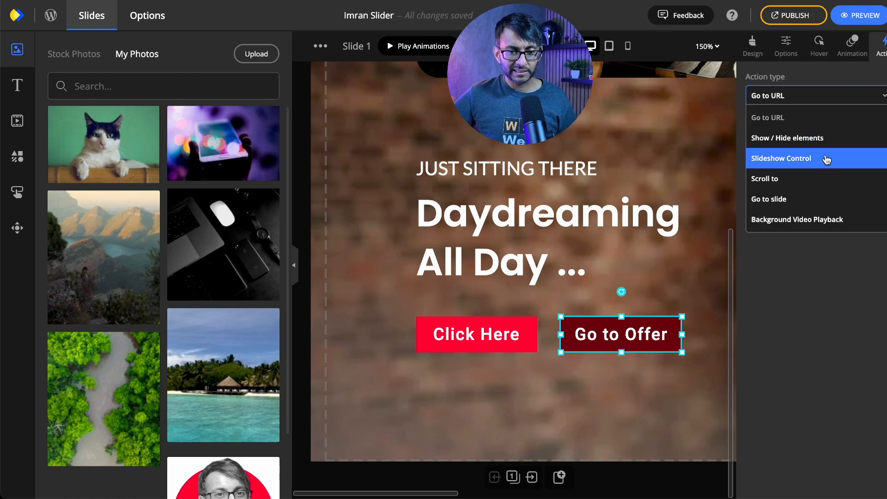
{"action": "left_click", "coordinate": [816, 200]}
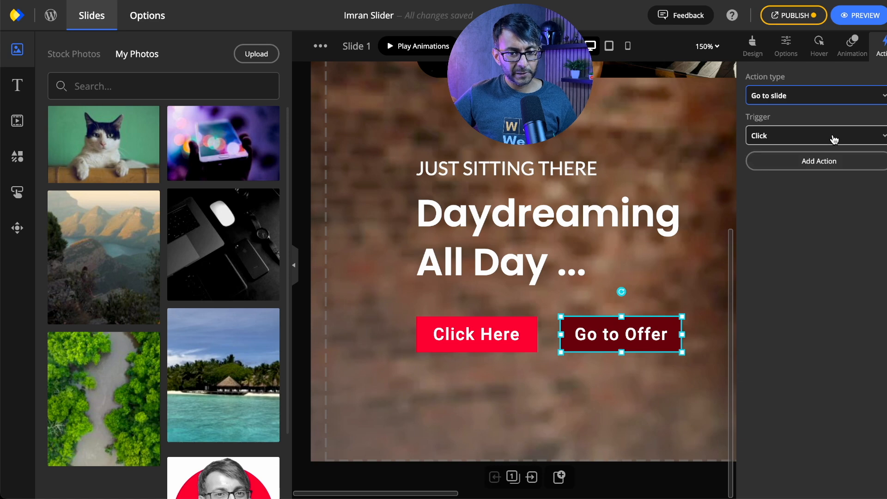
{"action": "left_click", "coordinate": [827, 161]}
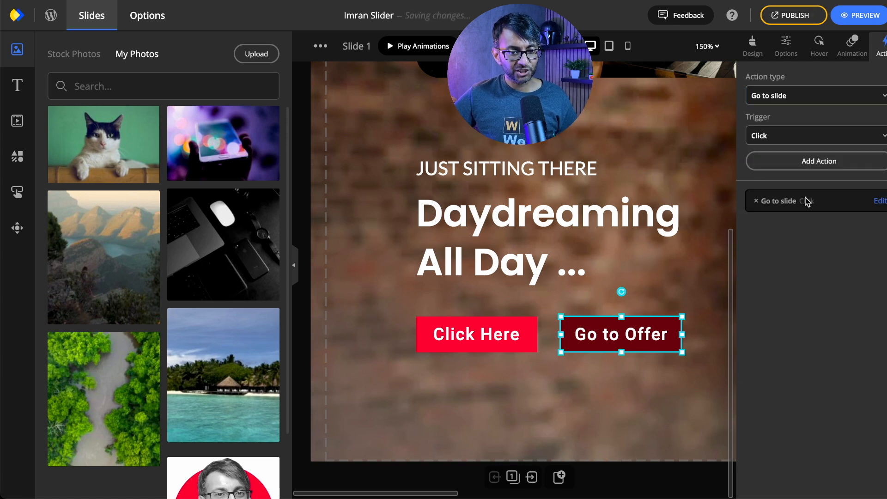
Step: Set the Go to Offer button's action to find its target by slide name and pick Slide 3
{"action": "left_click", "coordinate": [880, 202]}
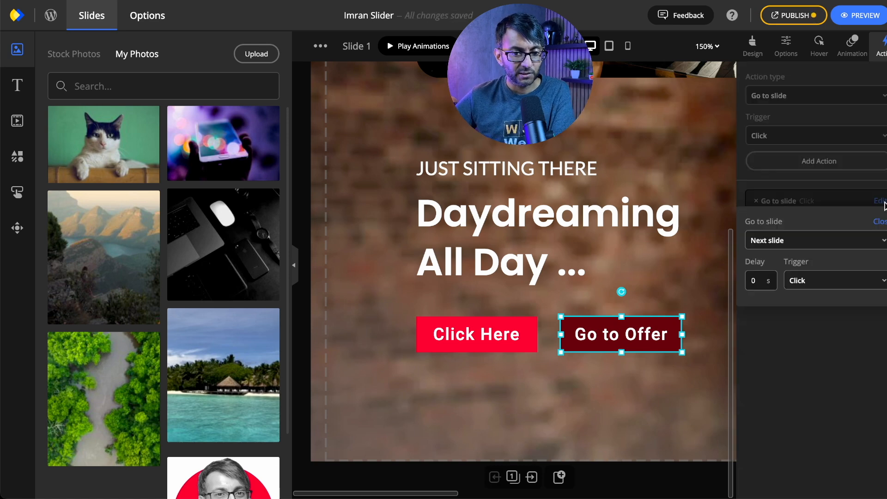
{"action": "left_click", "coordinate": [815, 246]}
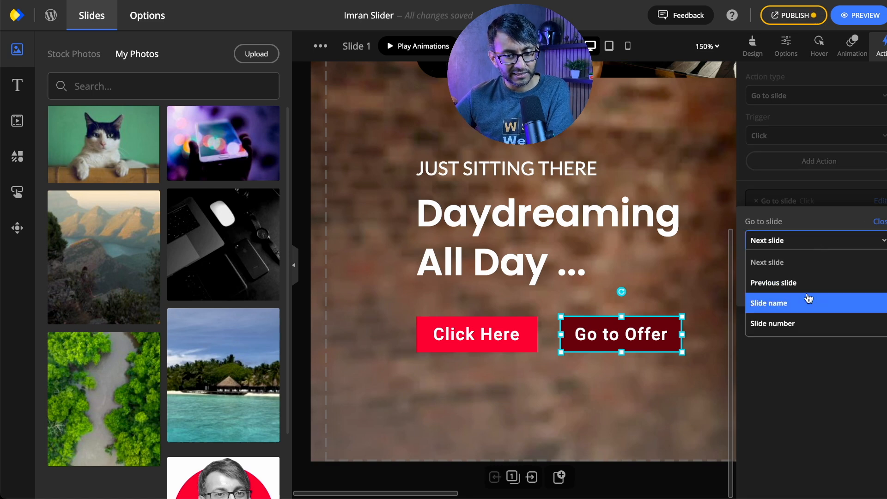
{"action": "left_click", "coordinate": [809, 305]}
{"action": "left_click", "coordinate": [812, 283]}
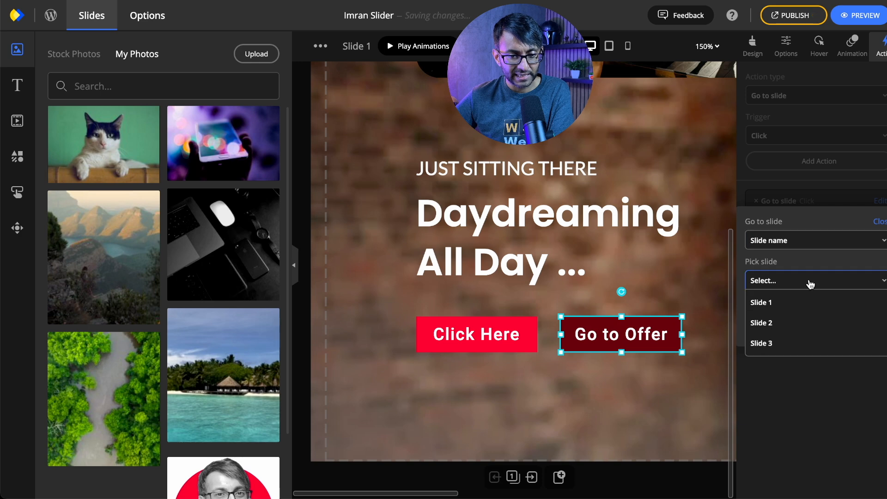
{"action": "left_click", "coordinate": [790, 345]}
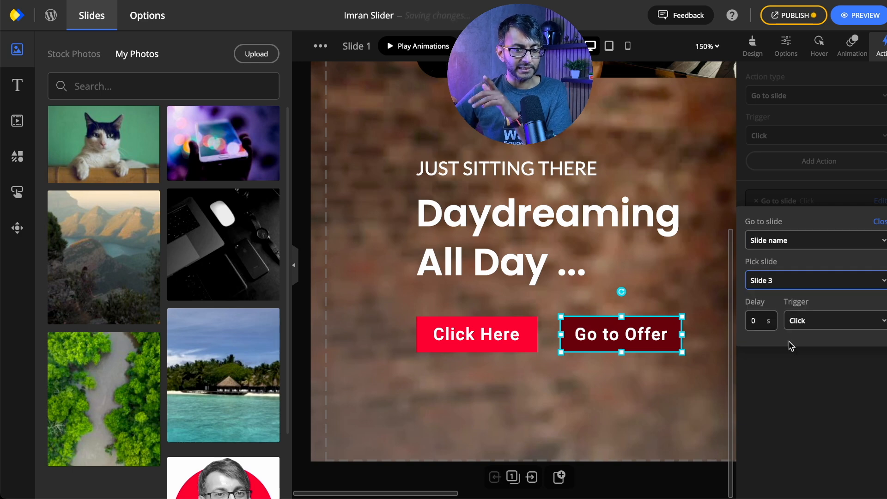
{"action": "left_click", "coordinate": [880, 222]}
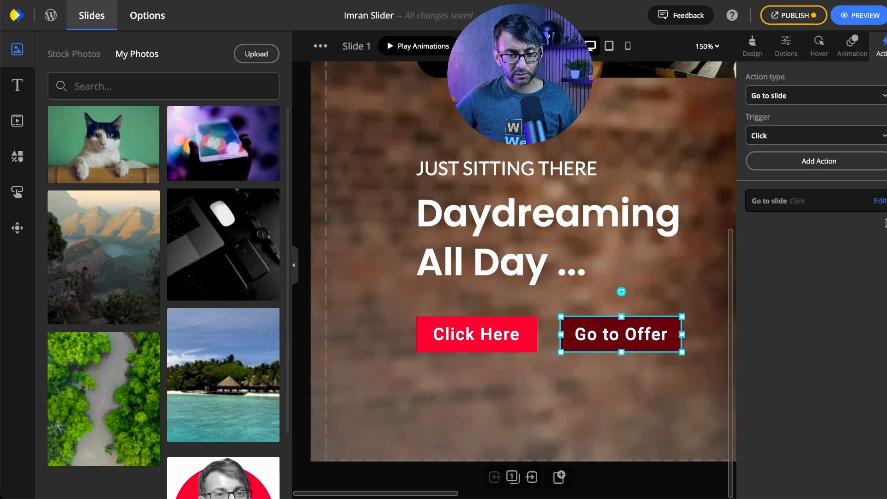
Step: Check the Go to Offer button's Go to slide action settings and publish the slider changes
{"action": "left_click", "coordinate": [880, 201]}
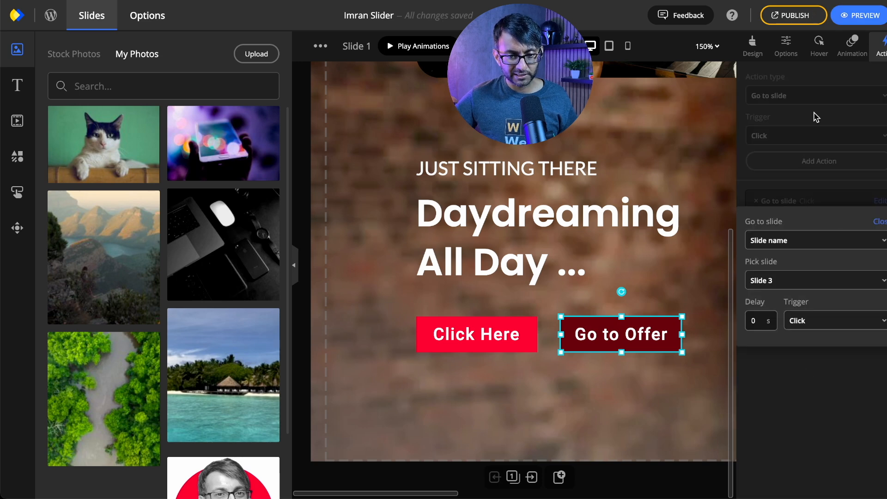
{"action": "left_click", "coordinate": [793, 15]}
{"action": "left_click", "coordinate": [759, 88]}
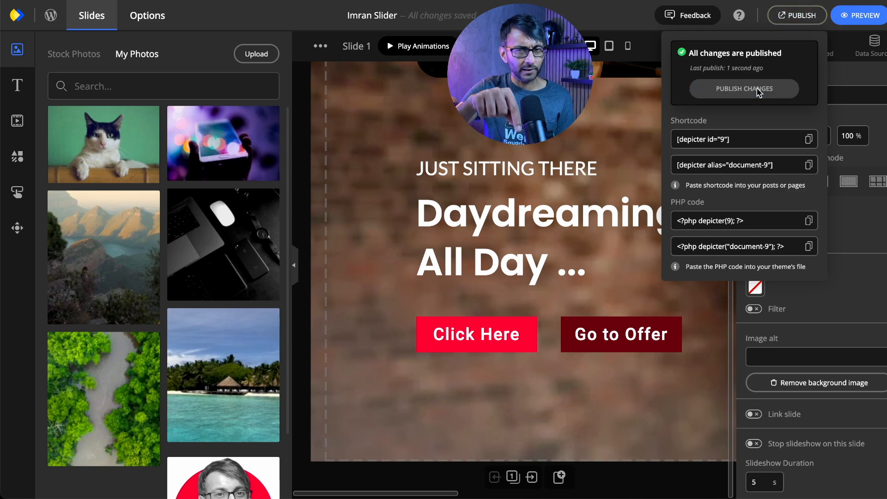
Step: Copy the Go to Offer button from Slide 1 and paste it beside the Click Here button on Slide 2
{"action": "left_click", "coordinate": [531, 477]}
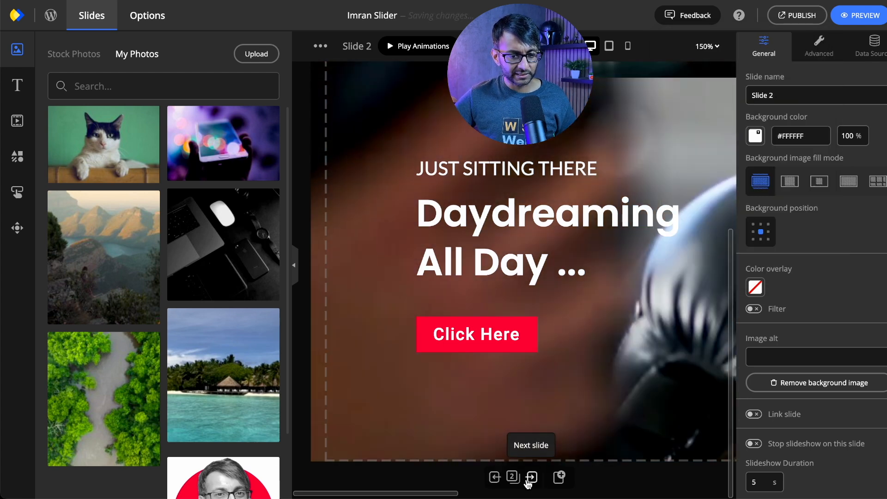
{"action": "left_click", "coordinate": [494, 477]}
{"action": "right_click", "coordinate": [595, 338]}
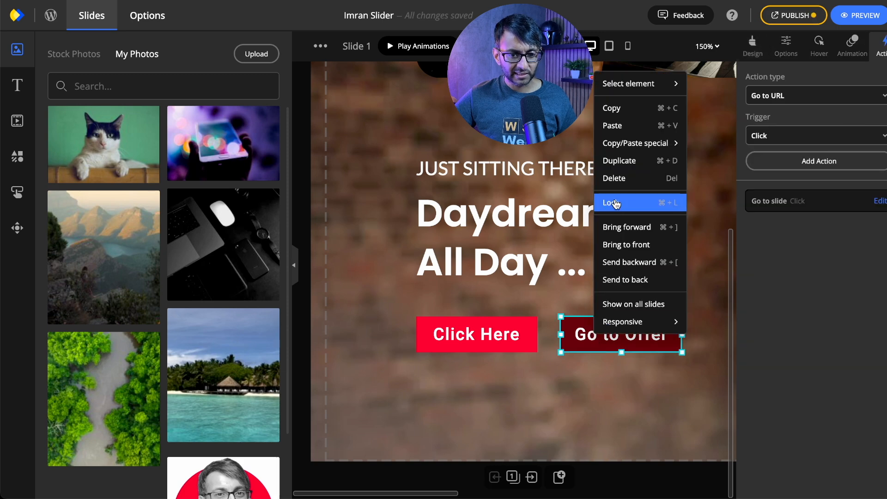
{"action": "left_click", "coordinate": [614, 109]}
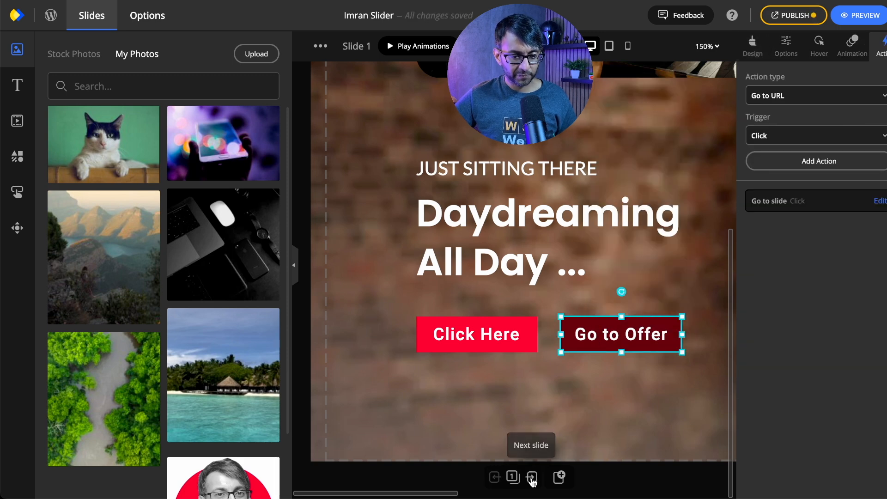
{"action": "left_click", "coordinate": [531, 477]}
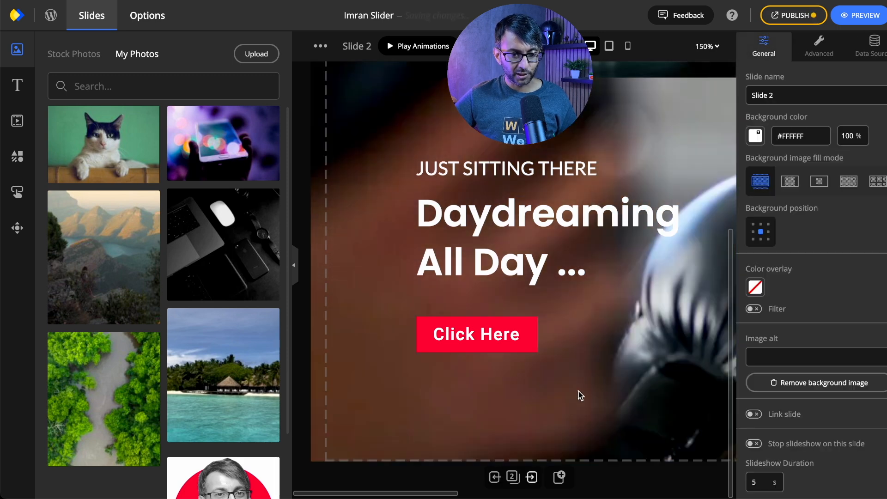
{"action": "right_click", "coordinate": [569, 349]}
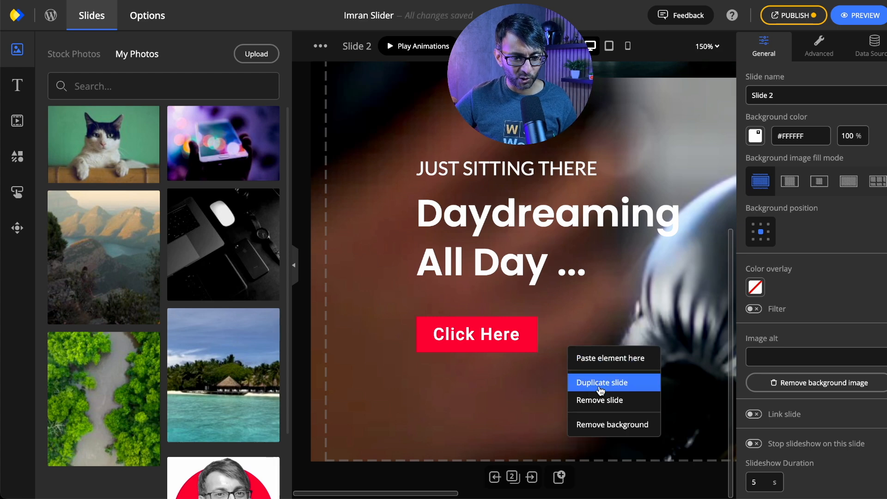
{"action": "left_click", "coordinate": [615, 365]}
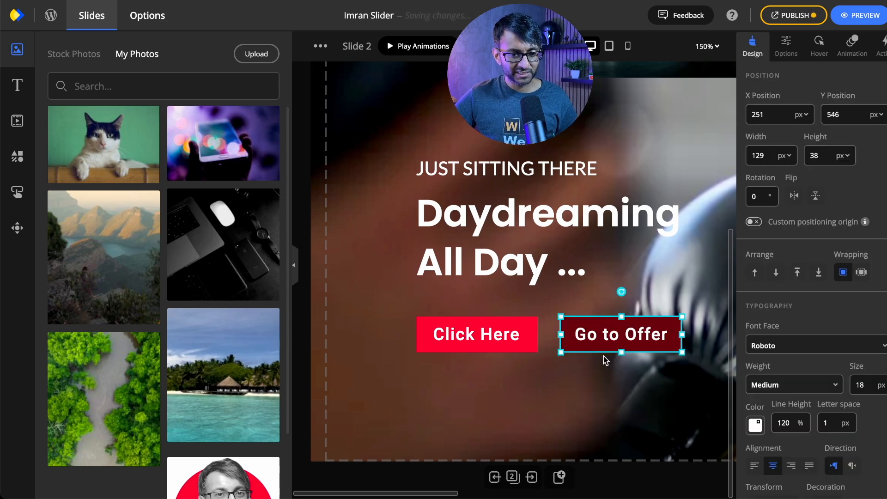
Step: Go on to Slide 3 and publish the slider's pending changes
{"action": "left_click", "coordinate": [532, 477]}
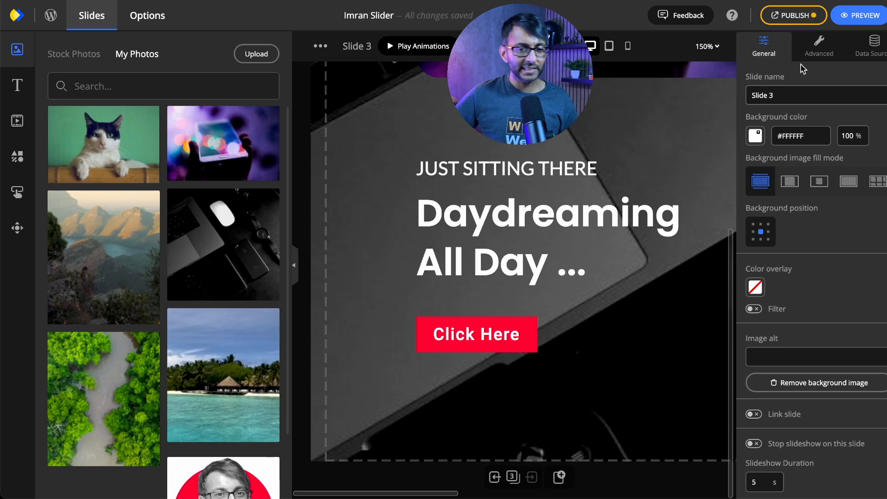
{"action": "left_click", "coordinate": [795, 19]}
{"action": "left_click", "coordinate": [783, 89]}
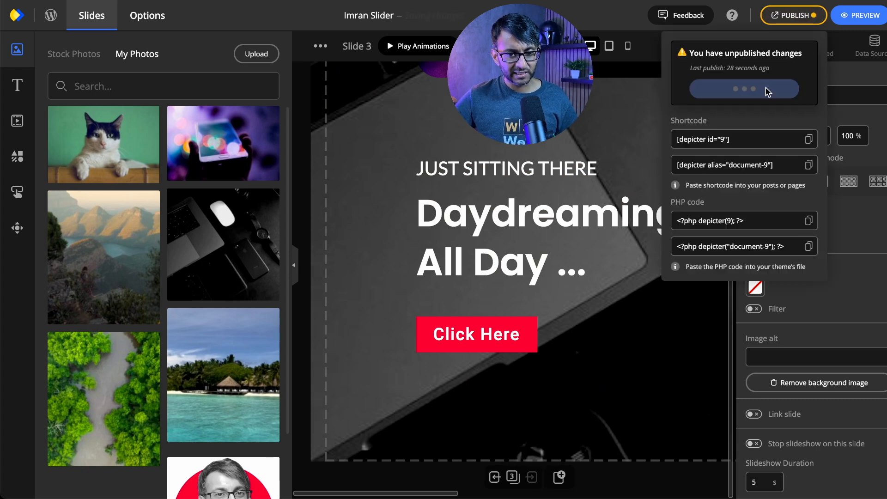
{"action": "left_click", "coordinate": [658, 75]}
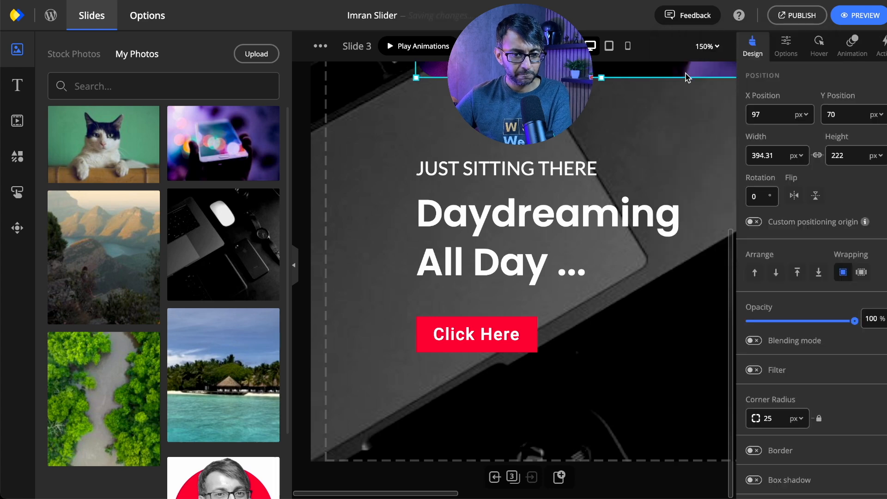
Step: Fit the slide to the canvas, return to Slide 1, and preview the slider by paging through its slides with the arrows
{"action": "left_click", "coordinate": [706, 46]}
{"action": "left_click", "coordinate": [699, 67]}
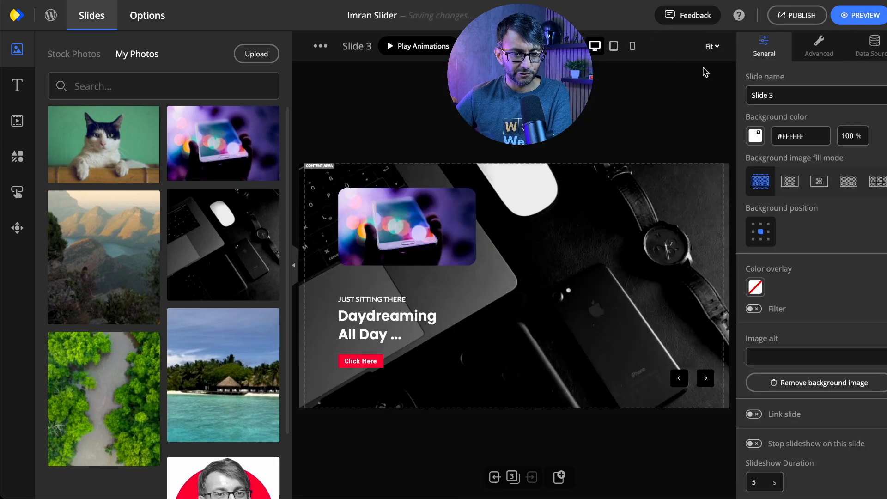
{"action": "left_click", "coordinate": [494, 477]}
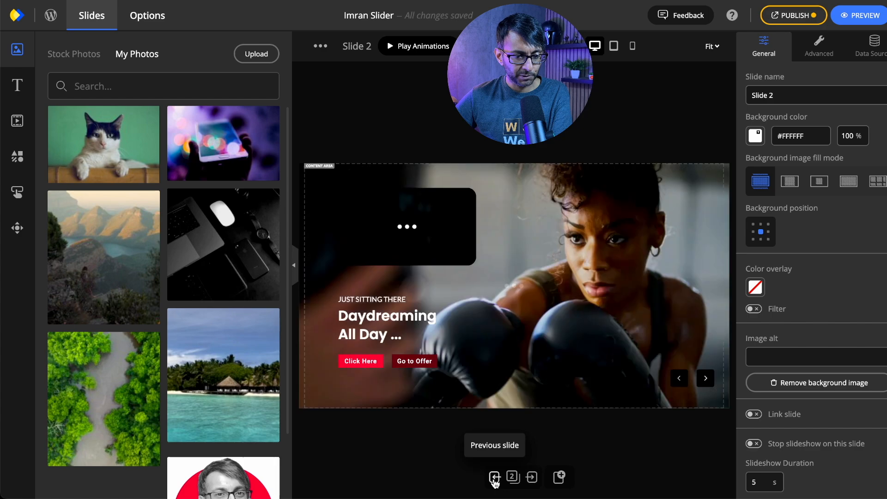
{"action": "left_click", "coordinate": [494, 476]}
{"action": "left_click", "coordinate": [862, 22]}
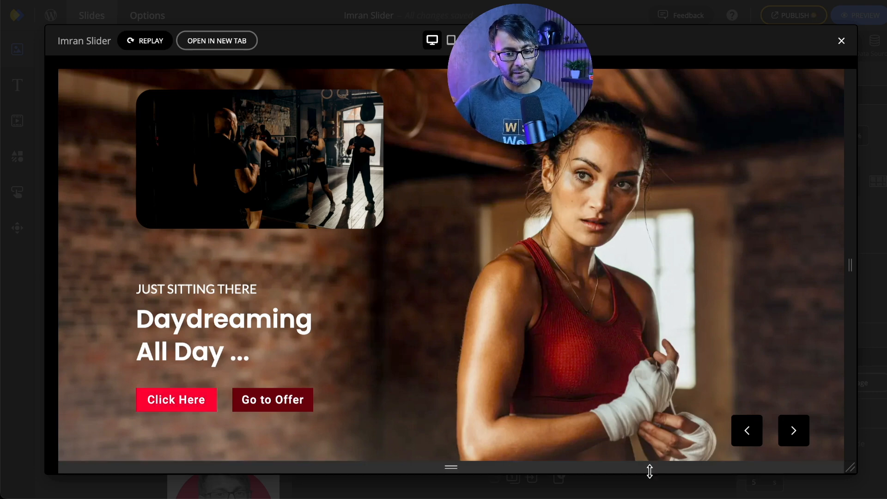
{"action": "left_click", "coordinate": [792, 431]}
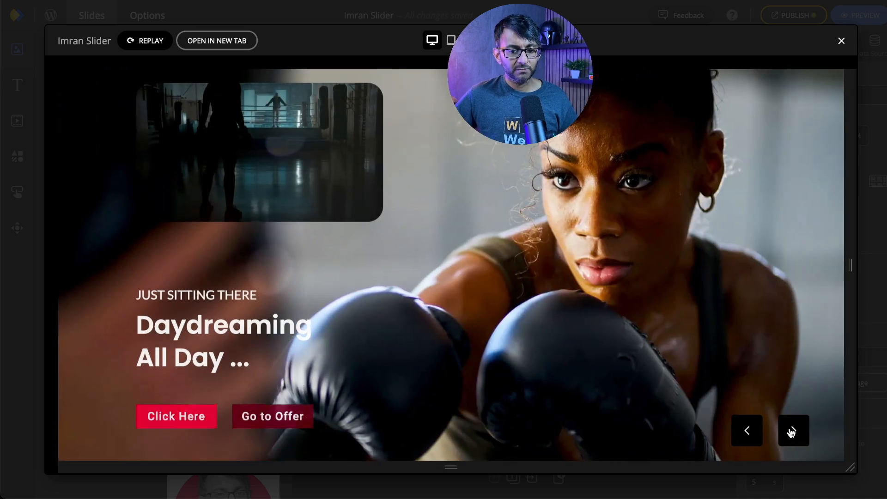
{"action": "left_click", "coordinate": [792, 431]}
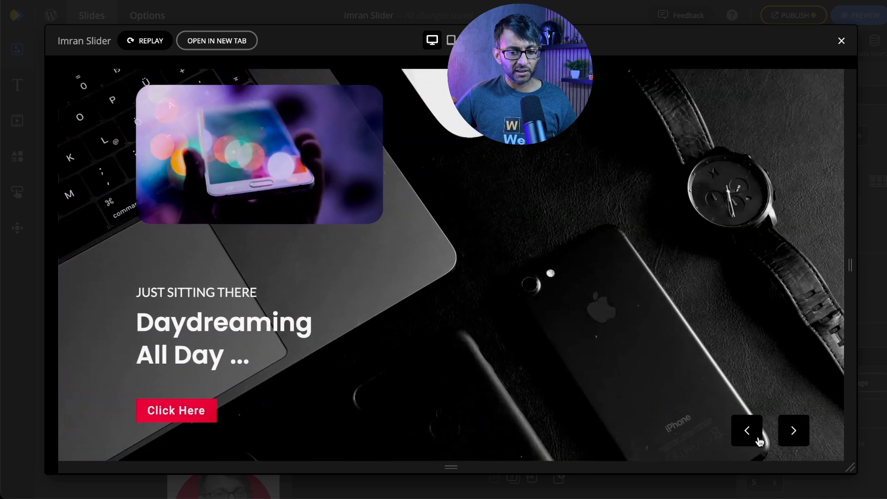
{"action": "left_click", "coordinate": [751, 438]}
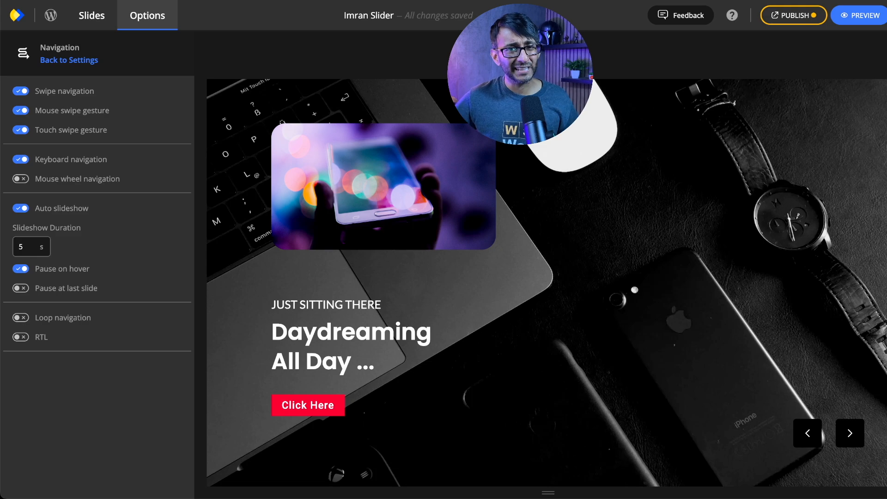
Step: Preview the slider, test its arrows and the Go to Offer button on Slide 1, and close the preview
{"action": "left_click", "coordinate": [860, 16]}
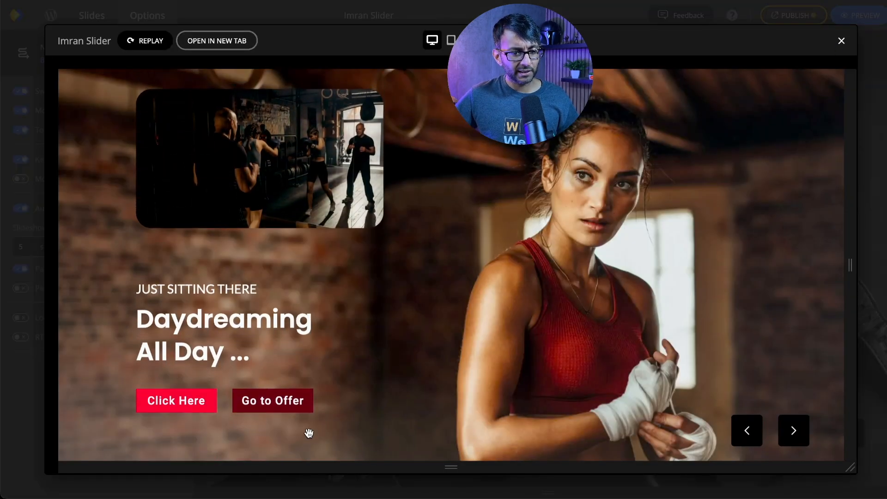
{"action": "left_click", "coordinate": [794, 434]}
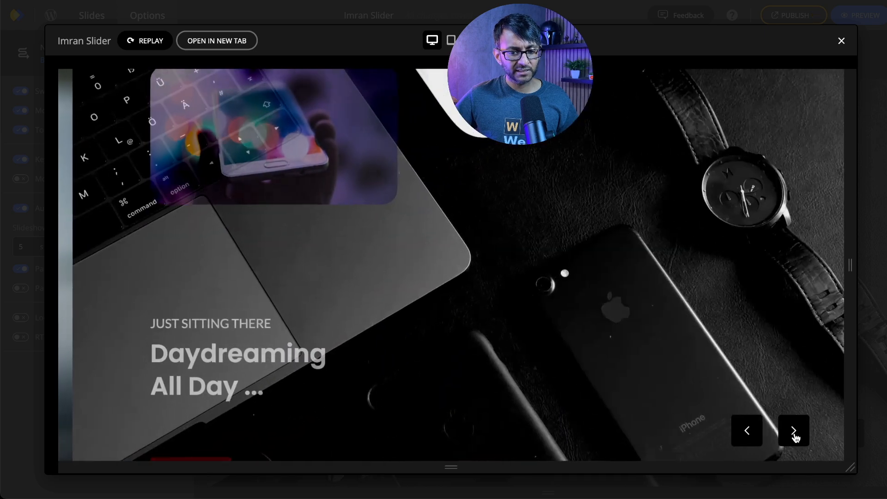
{"action": "left_click", "coordinate": [746, 432]}
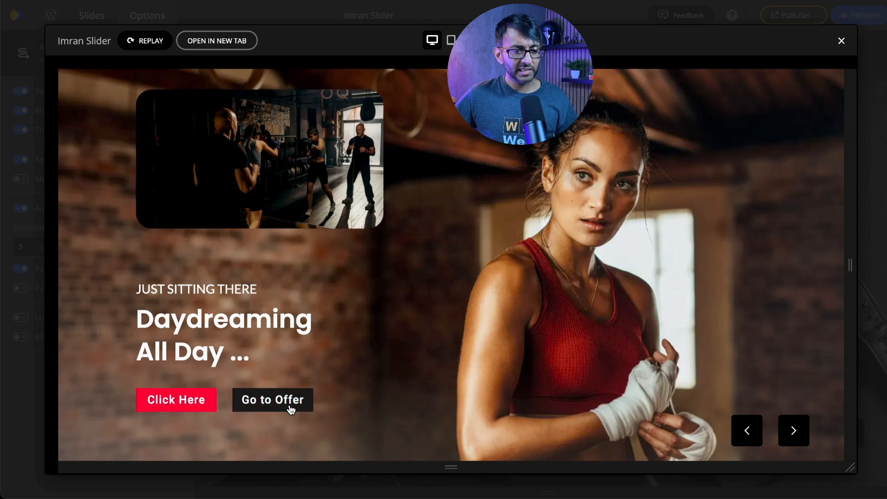
{"action": "left_click", "coordinate": [290, 406]}
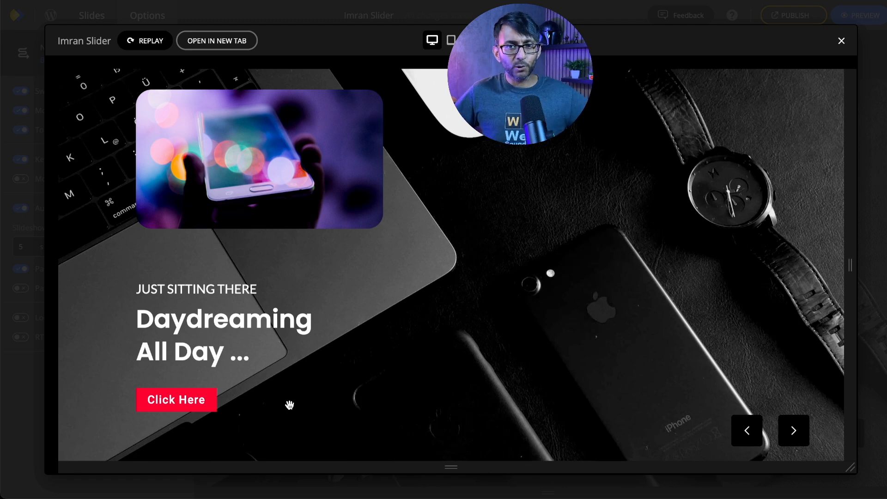
{"action": "left_click", "coordinate": [841, 41]}
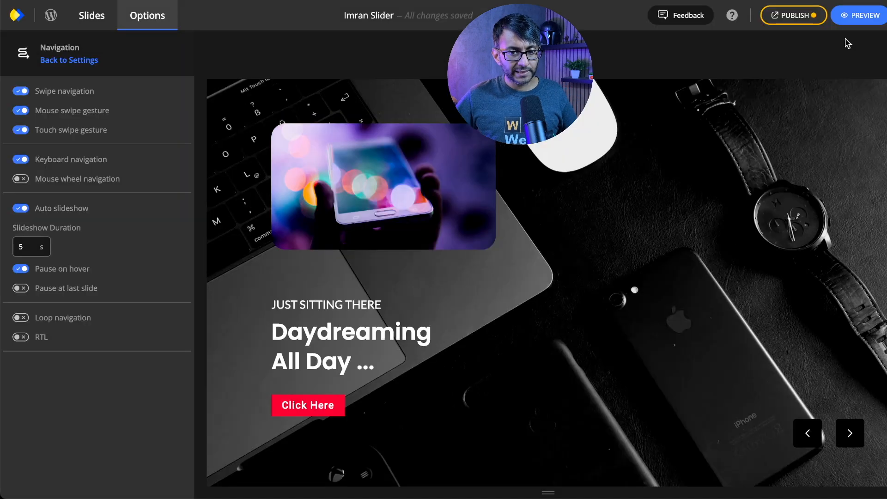
Step: Select the slider's shortcode [depicter id="9"] in the publishing options and return to the WordPress list of sliders
{"action": "left_click", "coordinate": [799, 19]}
{"action": "left_click_drag", "start_coordinate": [756, 139], "coordinate": [674, 139]}
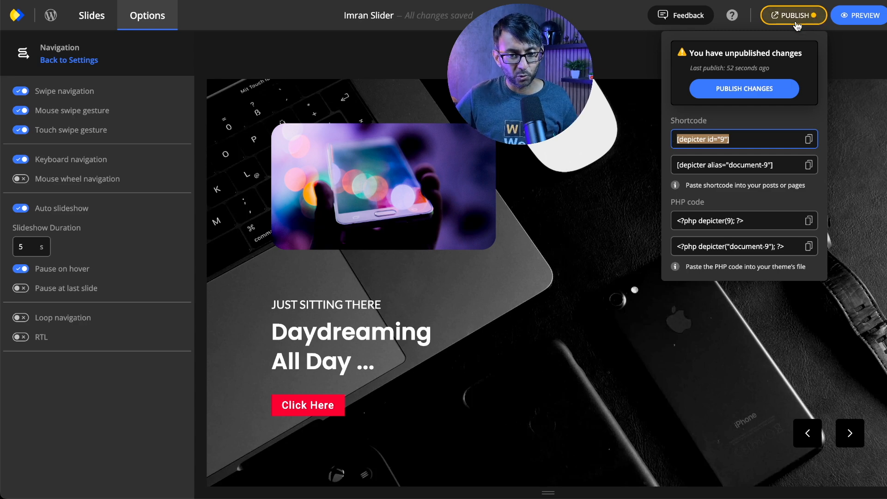
{"action": "left_click", "coordinate": [50, 18]}
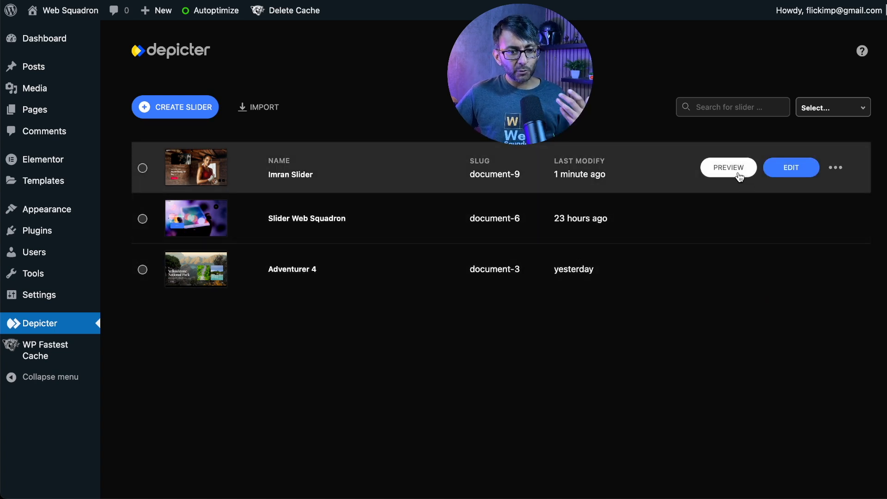
{"action": "left_click", "coordinate": [794, 171]}
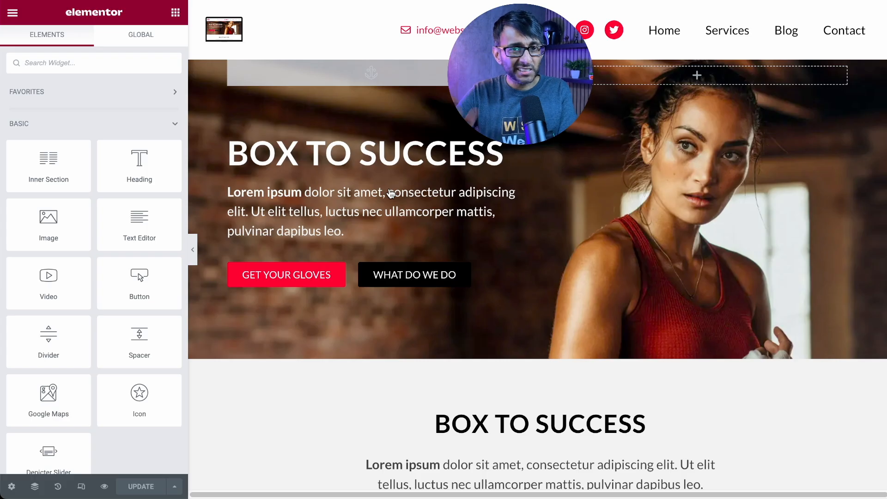
Step: In the Elementor page editor, add an empty section above the Box to Success hero and place a Shortcode widget in it
{"action": "scroll", "coordinate": [526, 319], "scroll_direction": "down", "scroll_amount": 20}
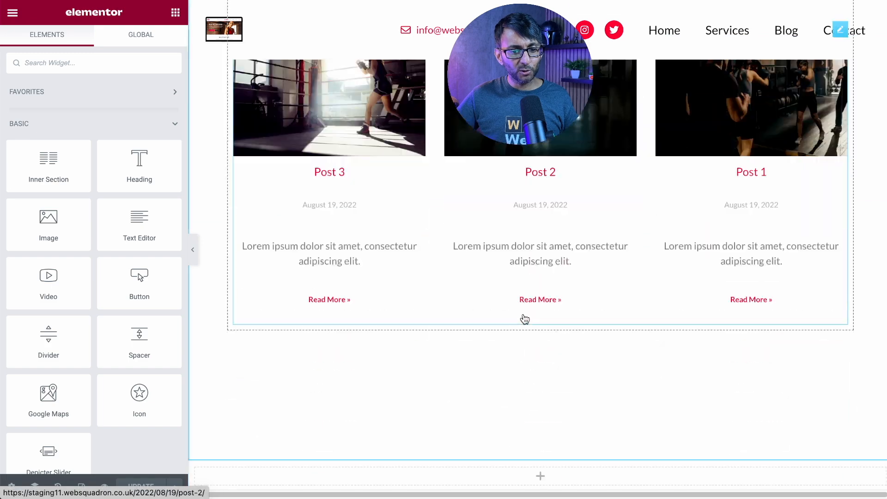
{"action": "scroll", "coordinate": [523, 313], "scroll_direction": "down", "scroll_amount": 6}
{"action": "scroll", "coordinate": [523, 313], "scroll_direction": "up", "scroll_amount": 12}
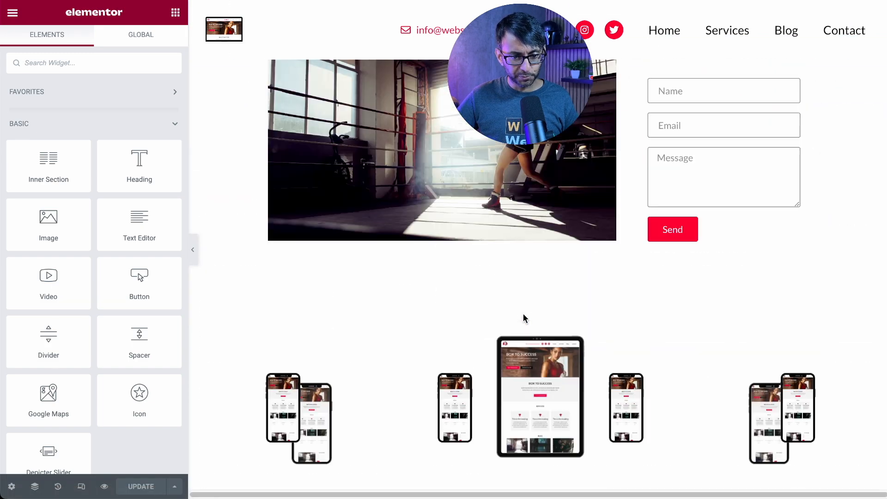
{"action": "scroll", "coordinate": [536, 322], "scroll_direction": "up", "scroll_amount": 5}
{"action": "scroll", "coordinate": [536, 323], "scroll_direction": "down", "scroll_amount": 2}
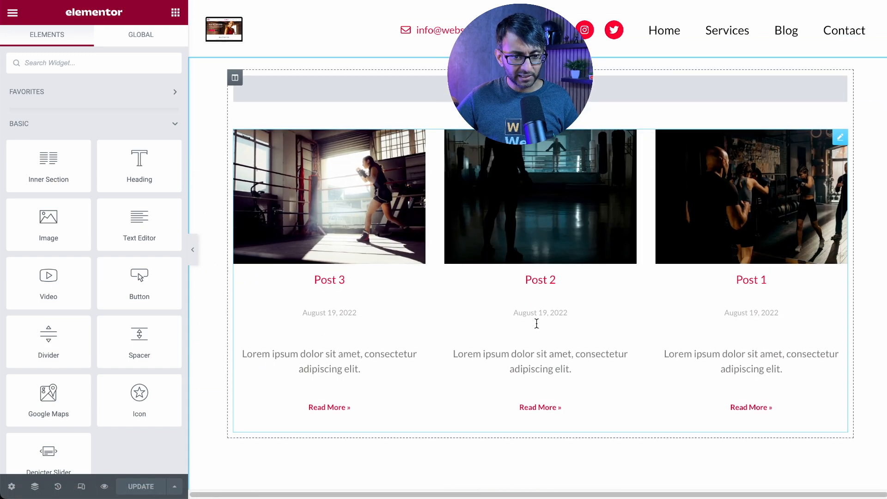
{"action": "scroll", "coordinate": [547, 344], "scroll_direction": "up", "scroll_amount": 10}
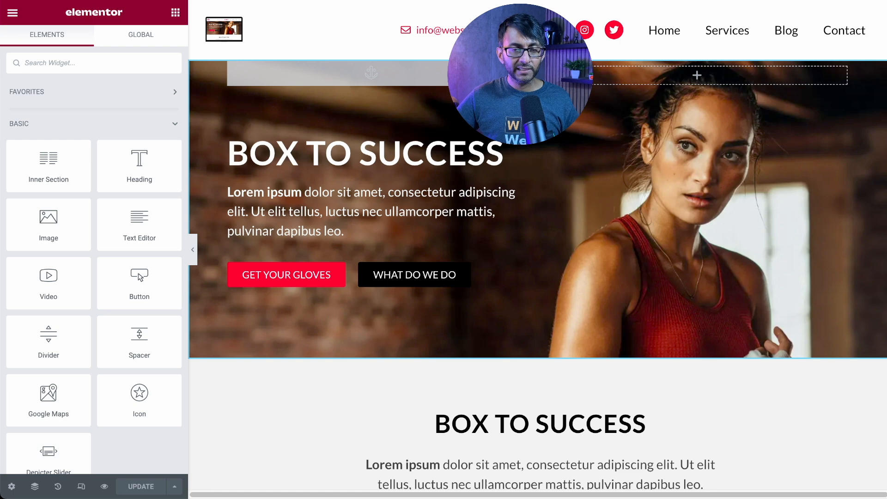
{"action": "left_click", "coordinate": [521, 54]}
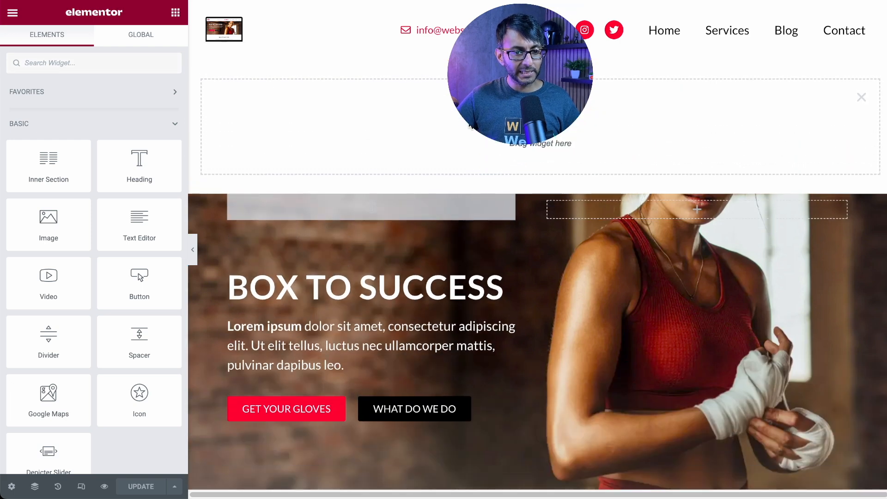
{"action": "left_click", "coordinate": [84, 65]}
{"action": "type", "text": "short"}
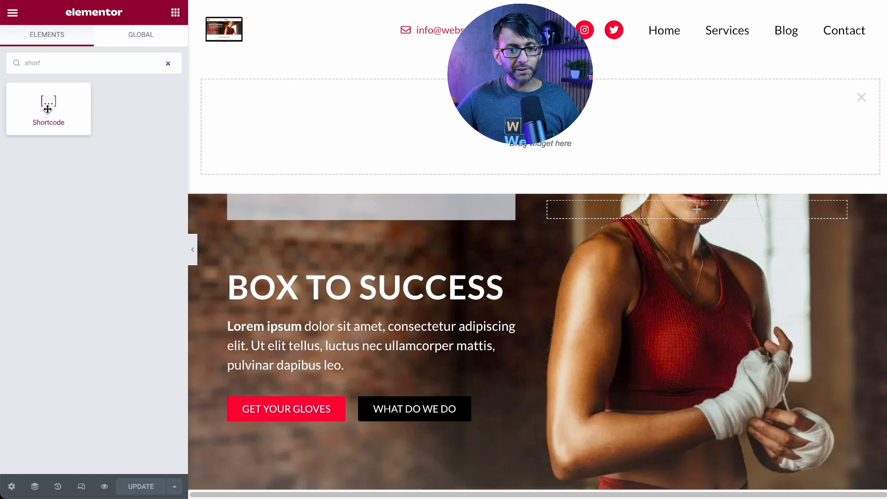
{"action": "left_click_drag", "start_coordinate": [47, 109], "coordinate": [392, 141]}
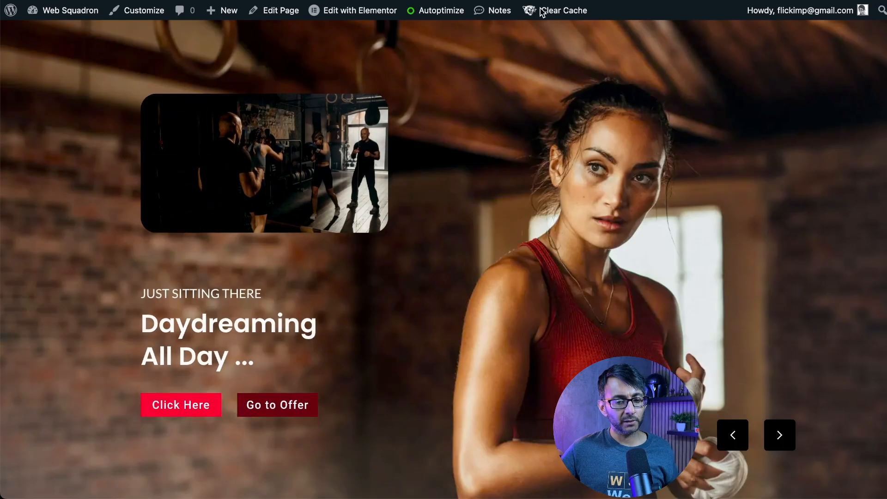
Step: Page through the slider's slides with the next arrow on the live website page
{"action": "left_click", "coordinate": [779, 437]}
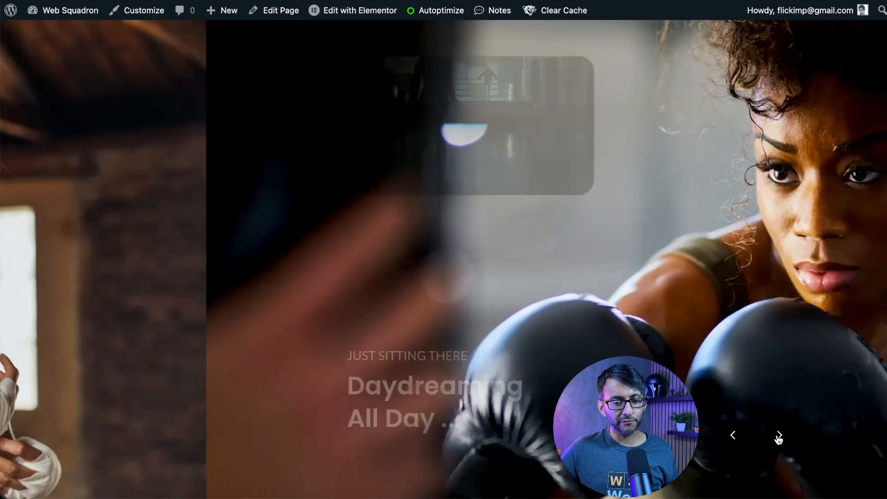
{"action": "left_click", "coordinate": [779, 437]}
{"action": "left_click", "coordinate": [779, 437]}
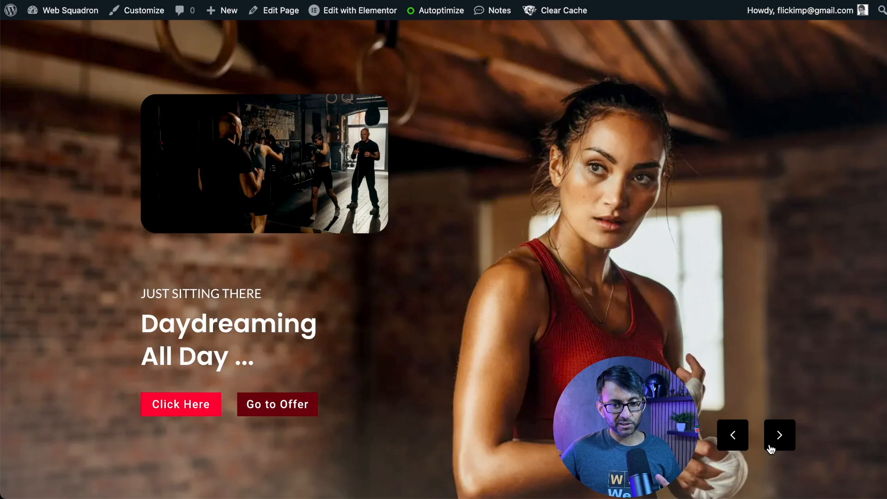
{"action": "left_click", "coordinate": [771, 447]}
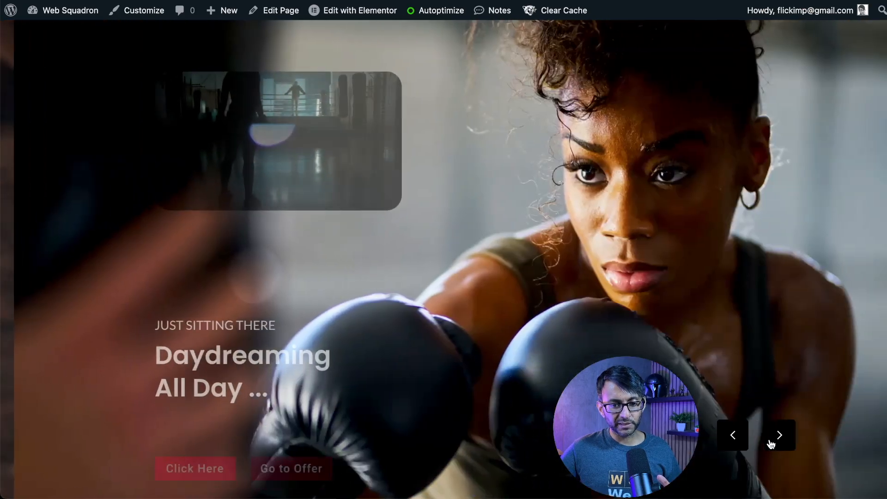
Step: Test the embedded slider's next and previous arrows on the live page, cycling through all its slides
{"action": "left_click", "coordinate": [771, 446]}
{"action": "left_click", "coordinate": [771, 447]}
{"action": "left_click", "coordinate": [770, 446]}
{"action": "left_click", "coordinate": [746, 445]}
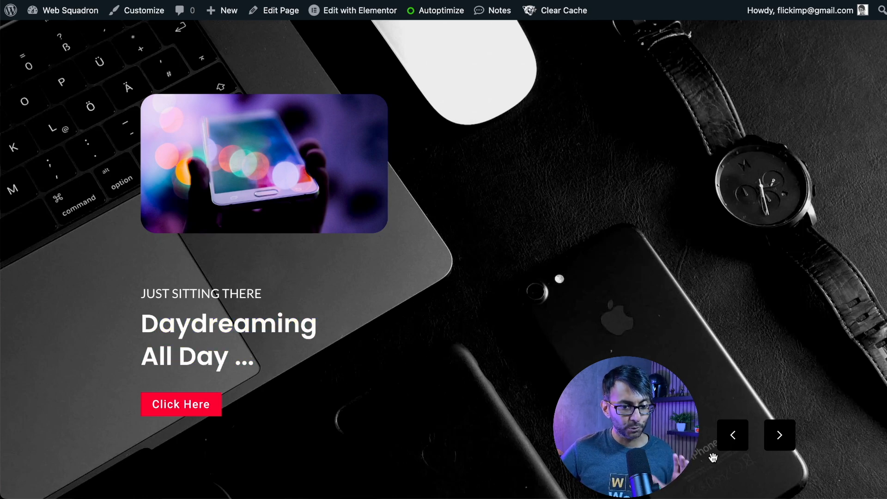
{"action": "left_click", "coordinate": [780, 435]}
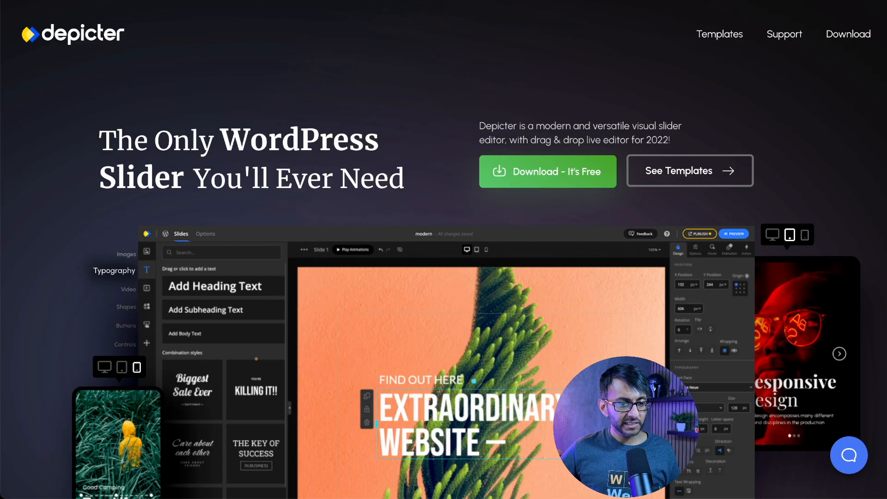
Step: Look over the Depicter website's home page, open its template library and browse the available slider templates
{"action": "scroll", "coordinate": [523, 227], "scroll_direction": "down", "scroll_amount": 15}
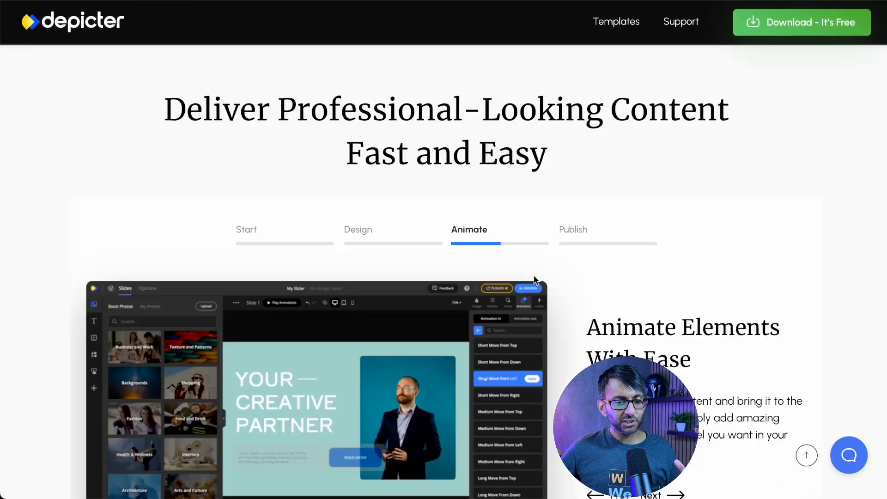
{"action": "scroll", "coordinate": [534, 279], "scroll_direction": "down", "scroll_amount": 10}
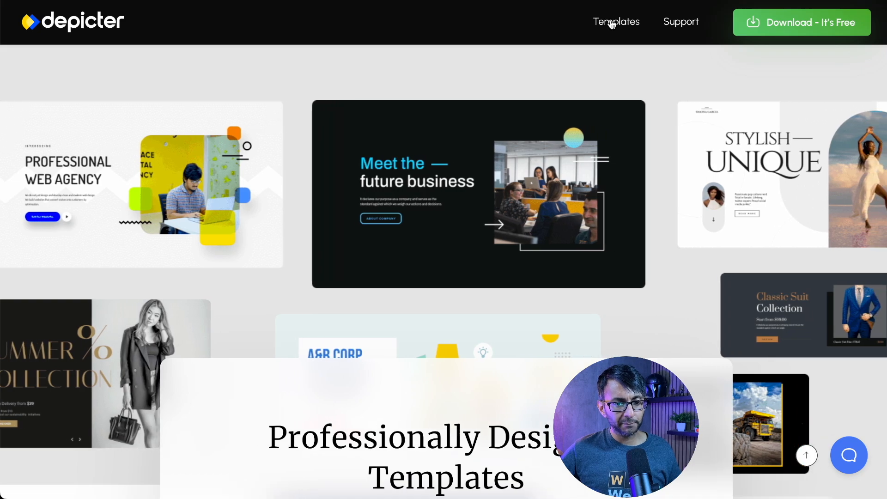
{"action": "left_click", "coordinate": [613, 25]}
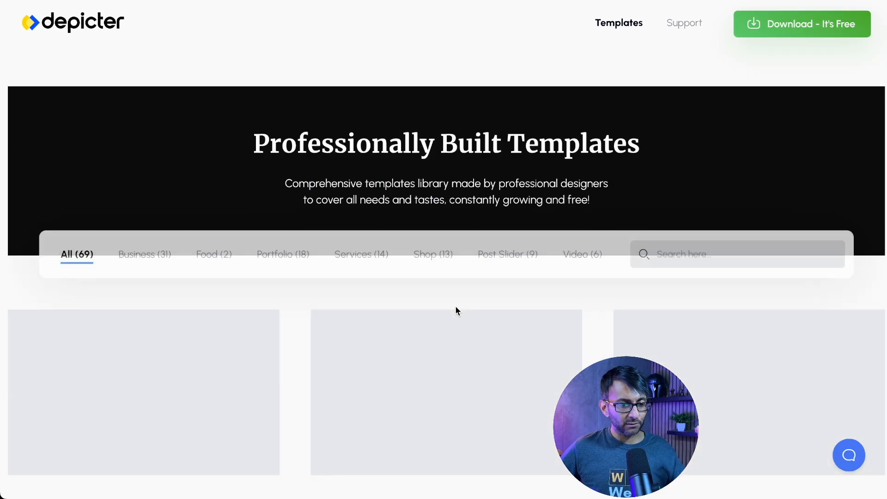
{"action": "scroll", "coordinate": [457, 308], "scroll_direction": "down", "scroll_amount": 5}
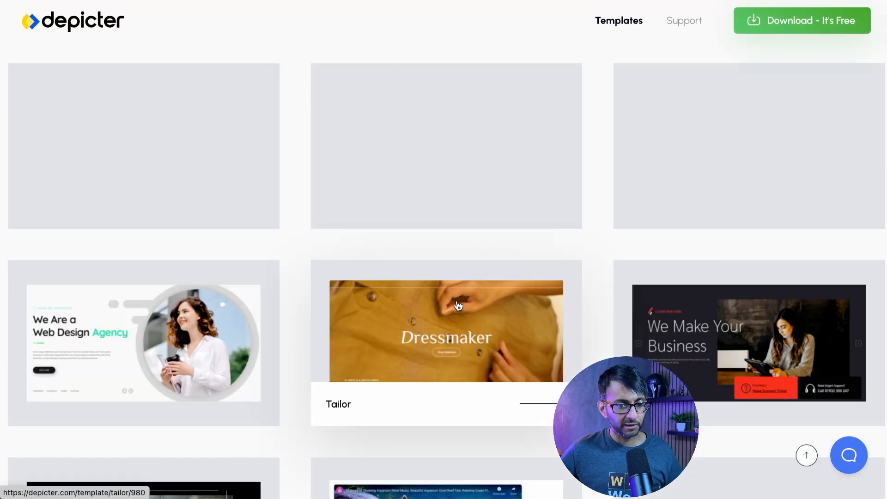
{"action": "scroll", "coordinate": [452, 285], "scroll_direction": "down", "scroll_amount": 10}
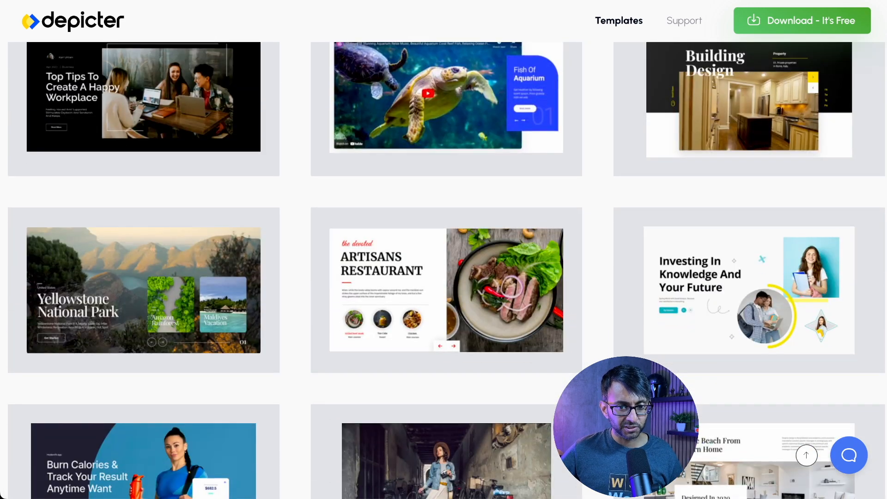
Step: Compare the PageSpeed Insights performance reports for staging11.websquadron.co.uk without and with the slider, including the desktop results
{"action": "left_click", "coordinate": [586, 1]}
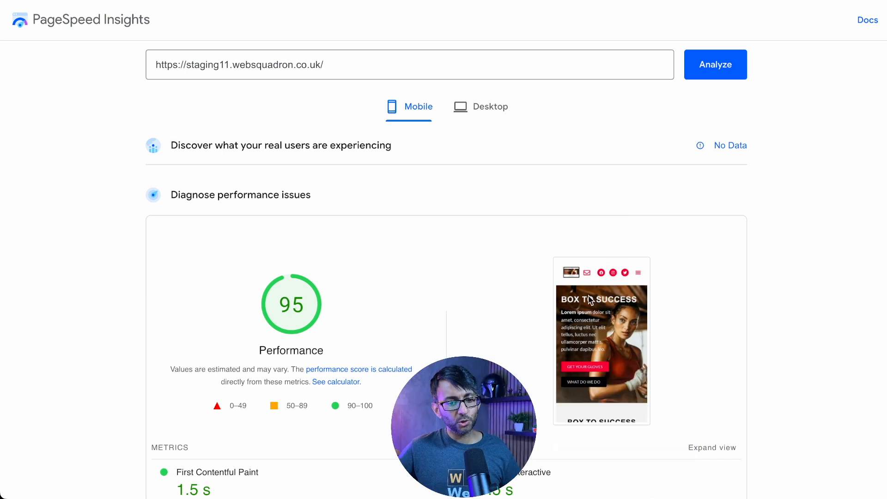
{"action": "left_click", "coordinate": [501, 104]}
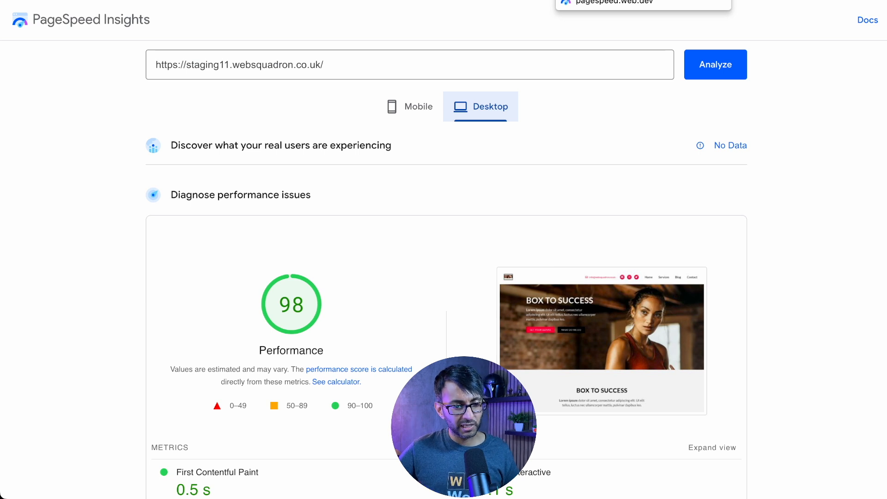
{"action": "left_click", "coordinate": [582, 1]}
{"action": "scroll", "coordinate": [591, 370], "scroll_direction": "down", "scroll_amount": 2}
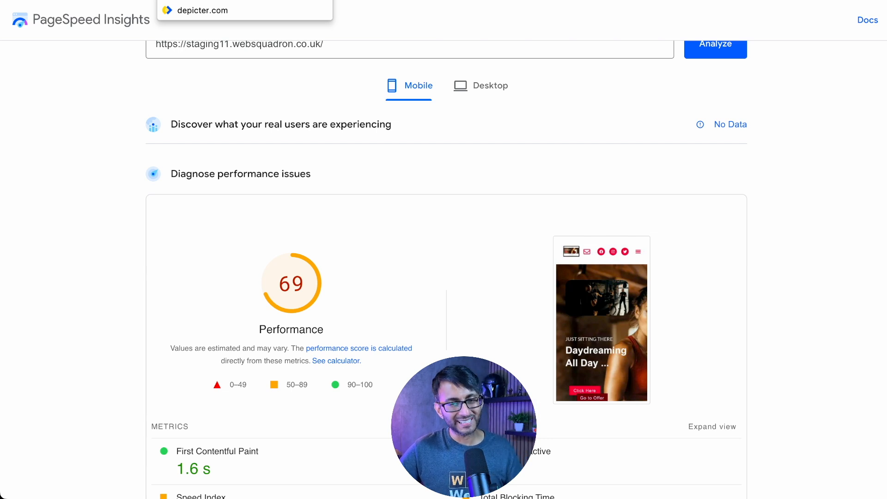
{"action": "scroll", "coordinate": [474, 212], "scroll_direction": "down", "scroll_amount": 1}
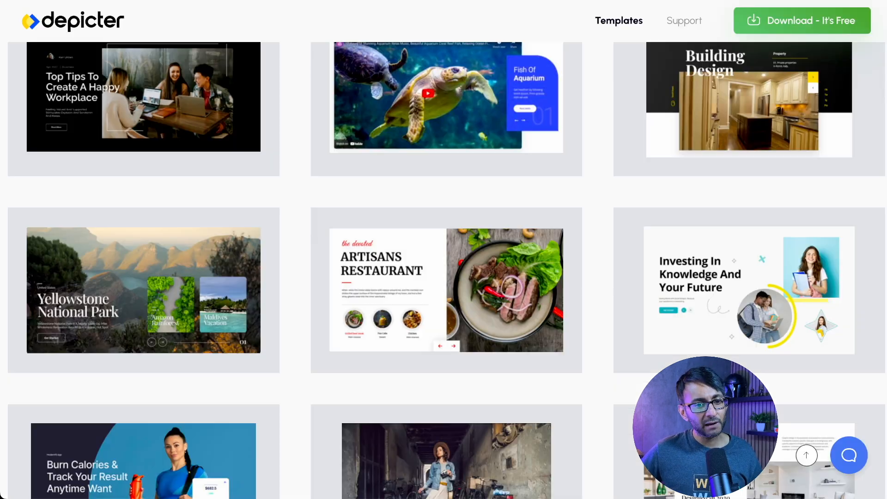
Step: Return to the Depicter template library and go from there to the site's home page
{"action": "scroll", "coordinate": [481, 337], "scroll_direction": "up", "scroll_amount": 10}
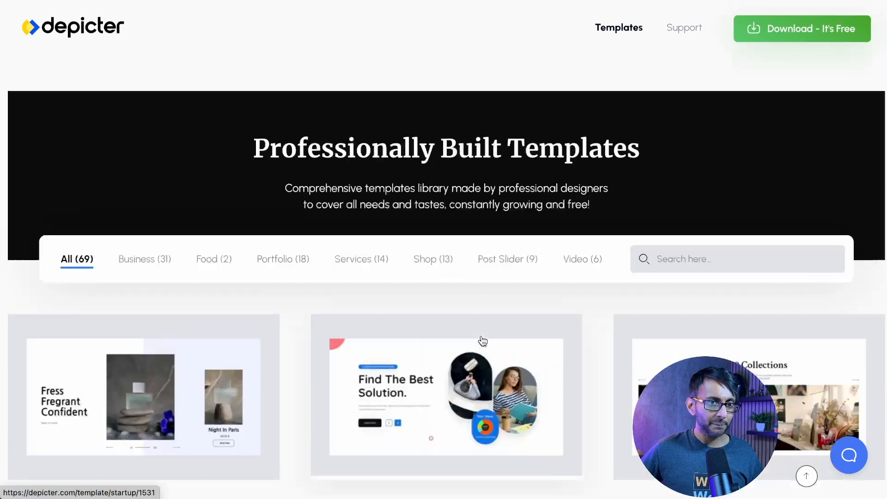
{"action": "left_click", "coordinate": [84, 29]}
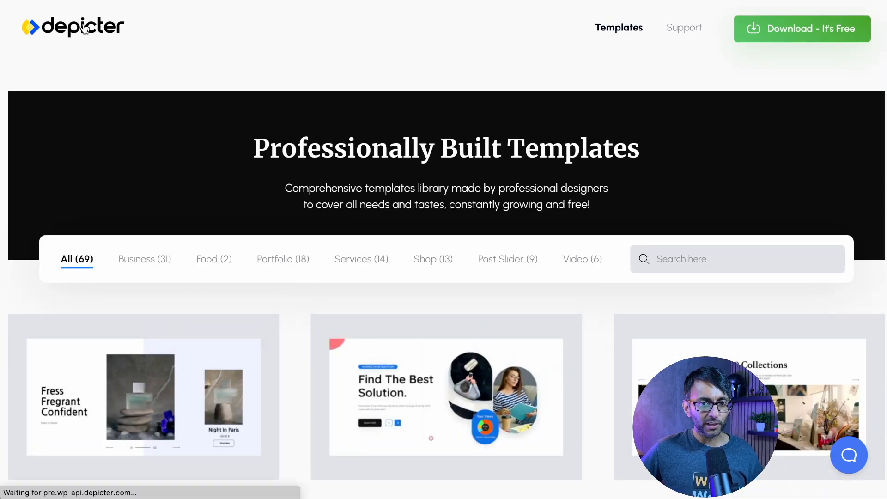